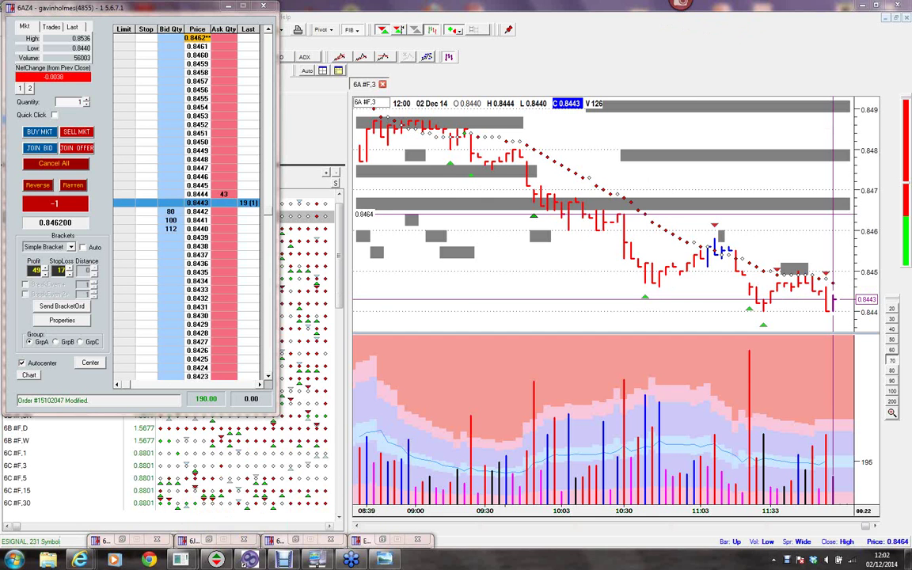
Open the archived 12/1/2014 6A Currency Futures and AUD/USD swing-trade alert in TradingTheMarkets
mouse_move(80, 560)
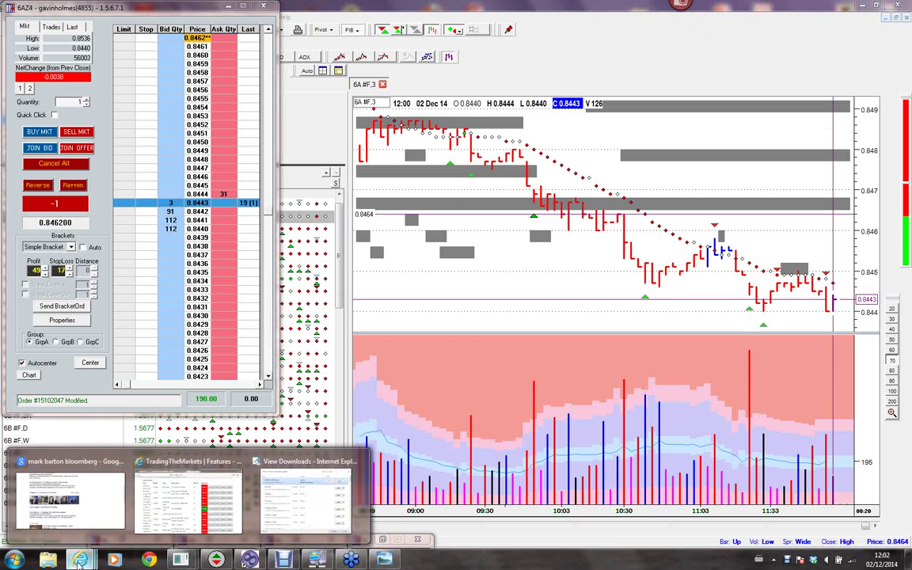
click(158, 515)
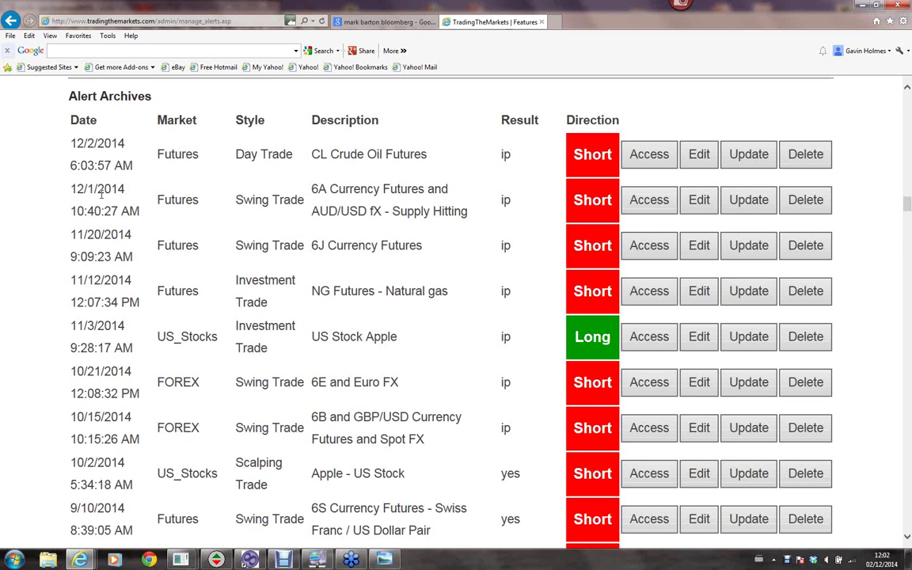
click(649, 200)
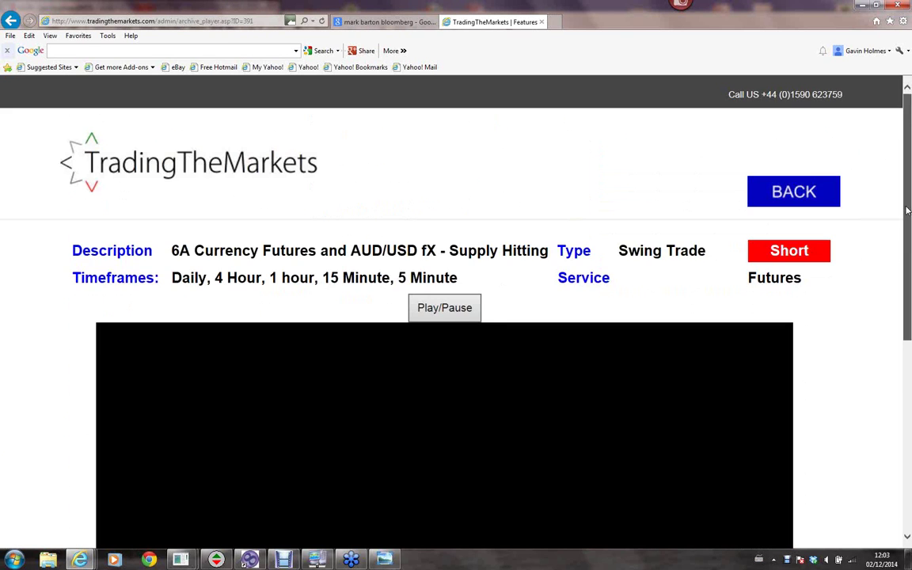
Pause the 6A alert video, read its VSA signals and 0.8400 target notes, then return to TradeGuider
scroll(881, 357, down, 5)
scroll(879, 348, up, 1)
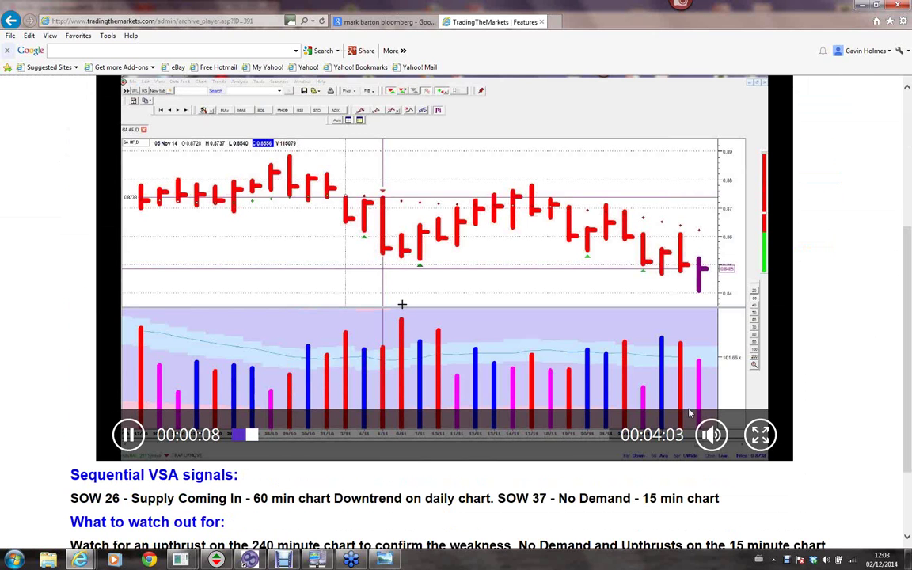
click(127, 440)
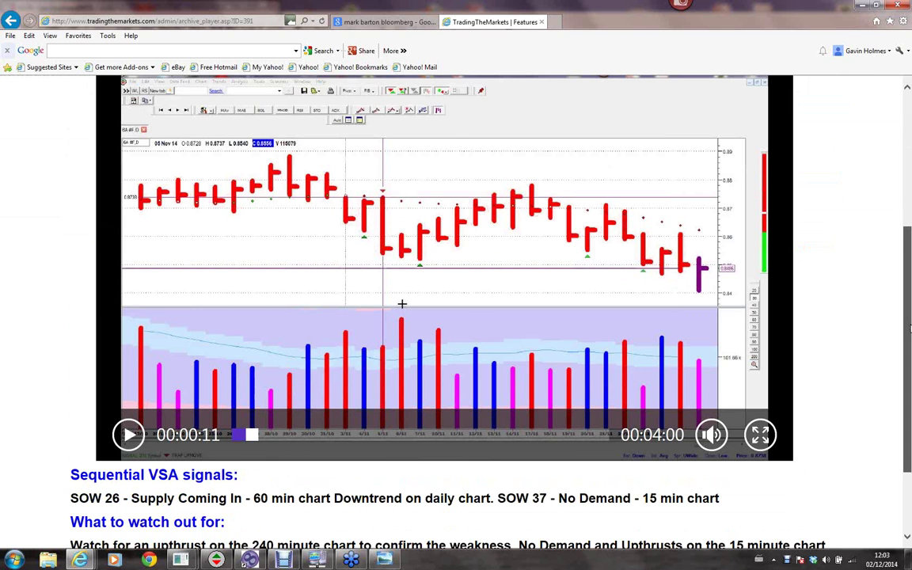
drag(908, 329, 905, 239)
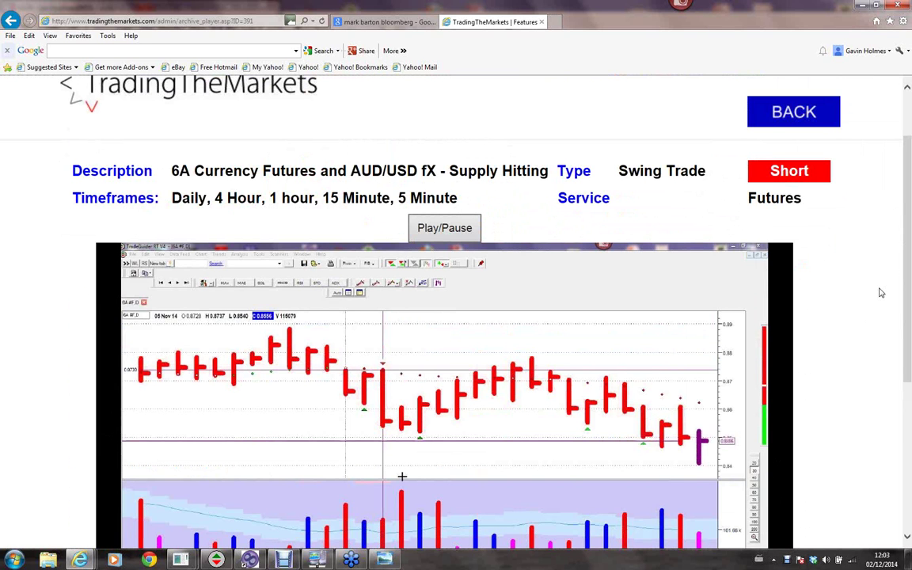
scroll(908, 309, down, 1)
scroll(909, 309, down, 3)
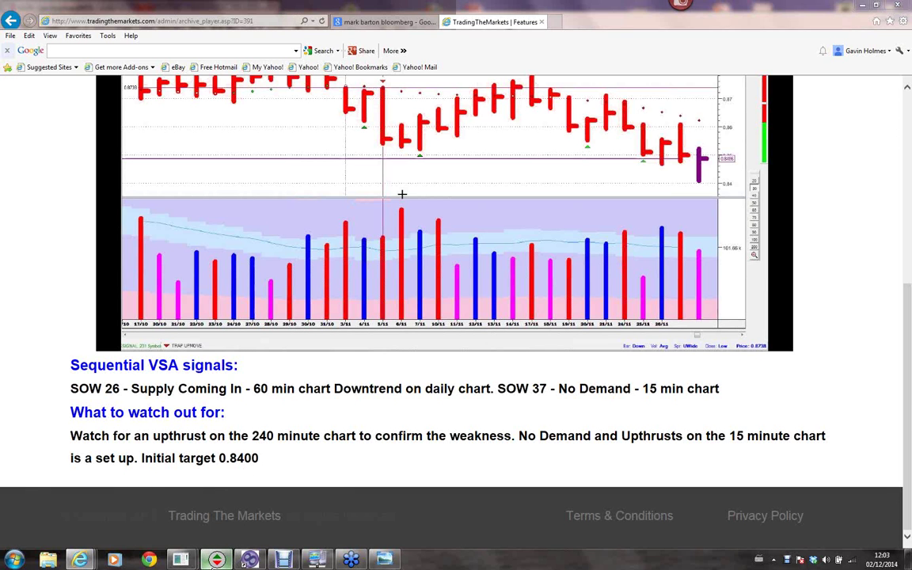
key(alt+Tab)
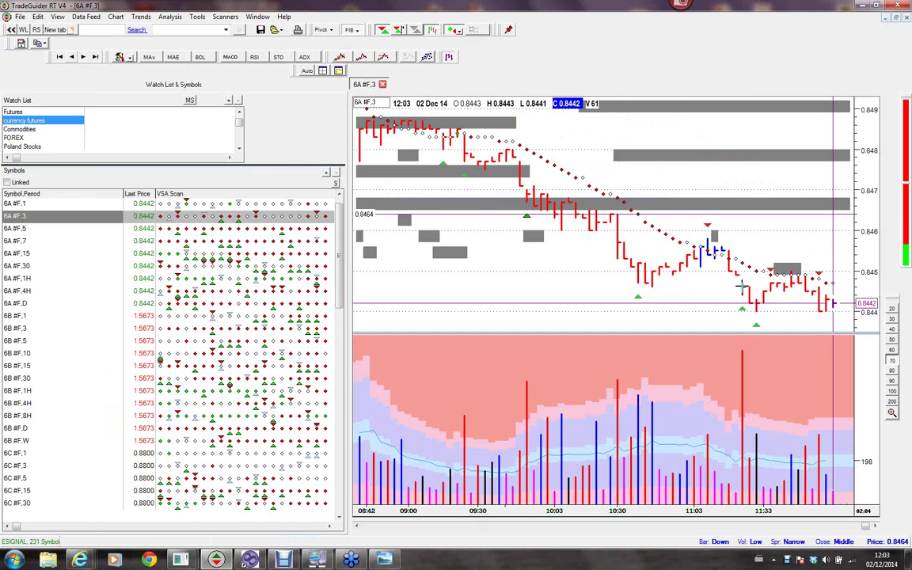
Inspect the 11:24 potential selling-climax bar, then bring the InfinityAT contracts window forward
click(743, 289)
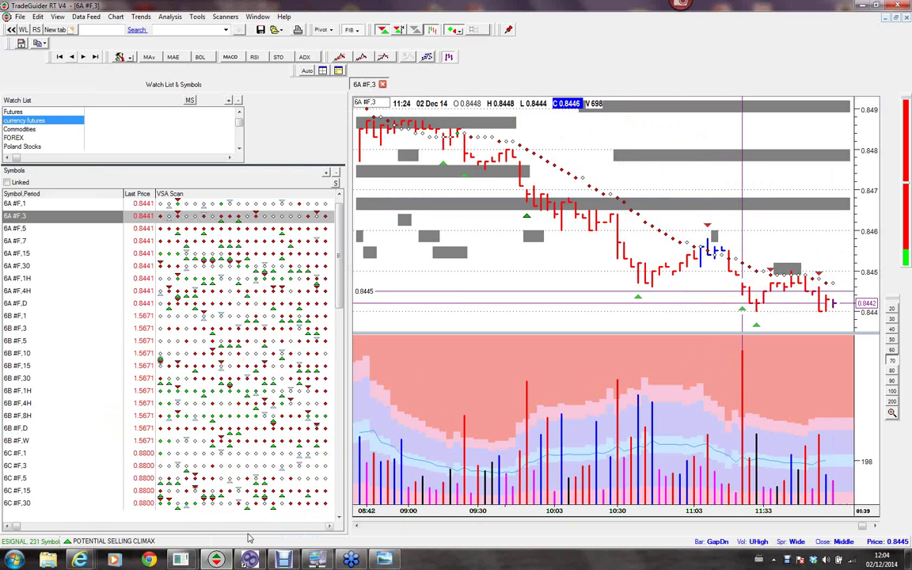
click(249, 560)
click(861, 6)
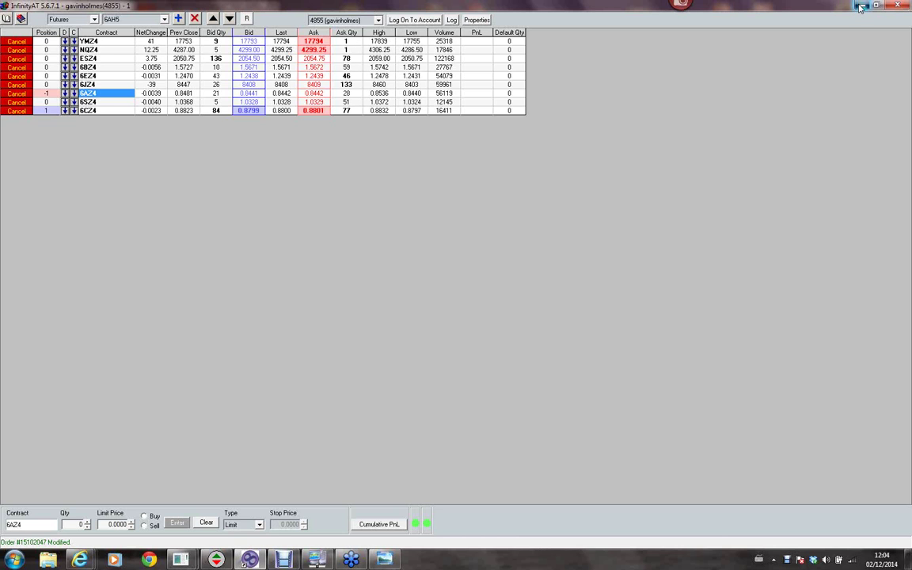
Minimize the InfinityAT contracts window and move the 6AZ4 ladder right to uncover the watch list
click(861, 5)
drag(196, 8, 522, 16)
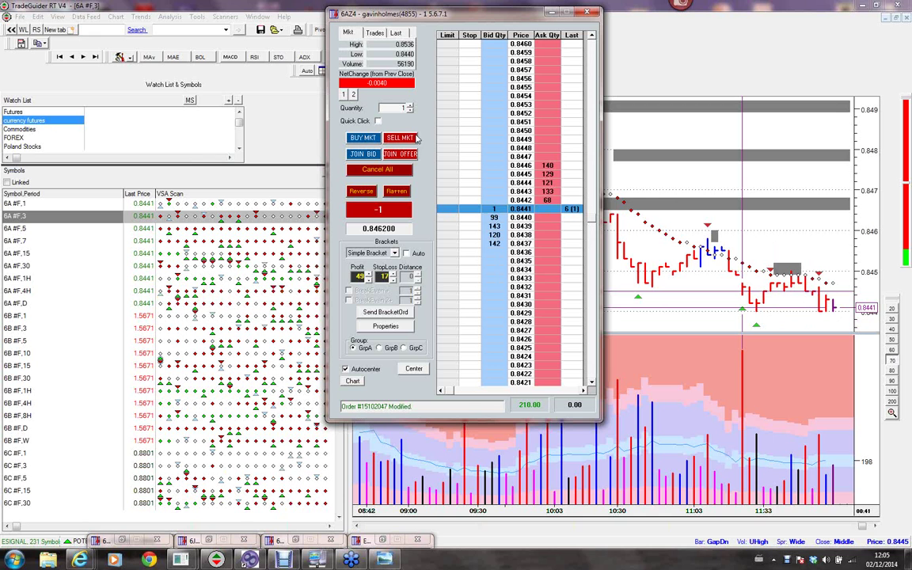
Show the Trades and Last columns on the 6AZ4 ladder with Autocenter turned off
click(375, 33)
click(397, 34)
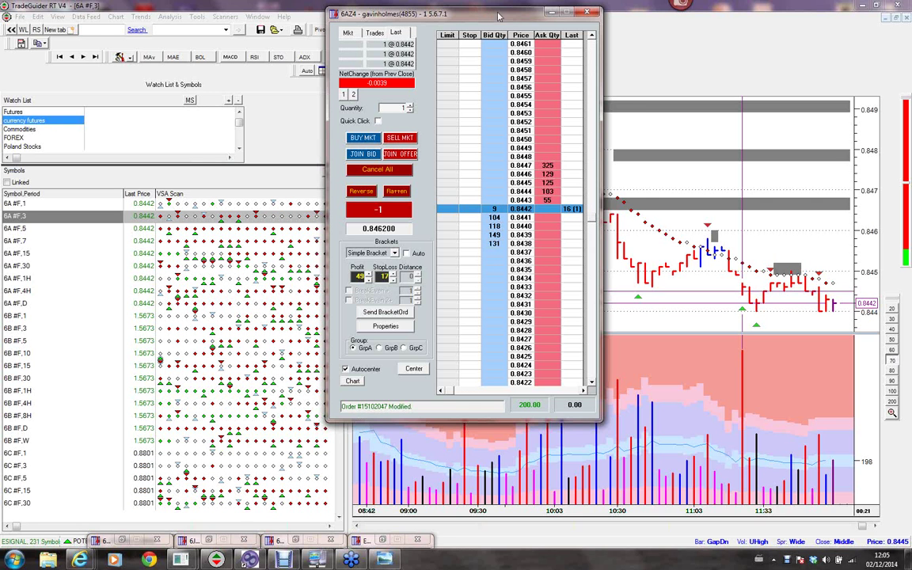
click(345, 369)
click(590, 37)
click(590, 36)
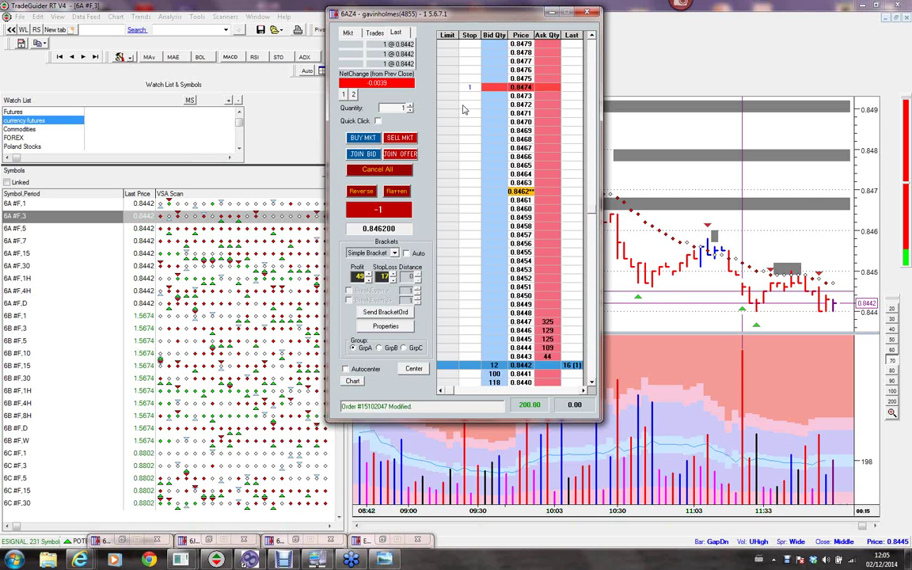
Lower the short position's stop from 0.8474 to 0.8451 and minimize the ladder
drag(469, 89, 467, 263)
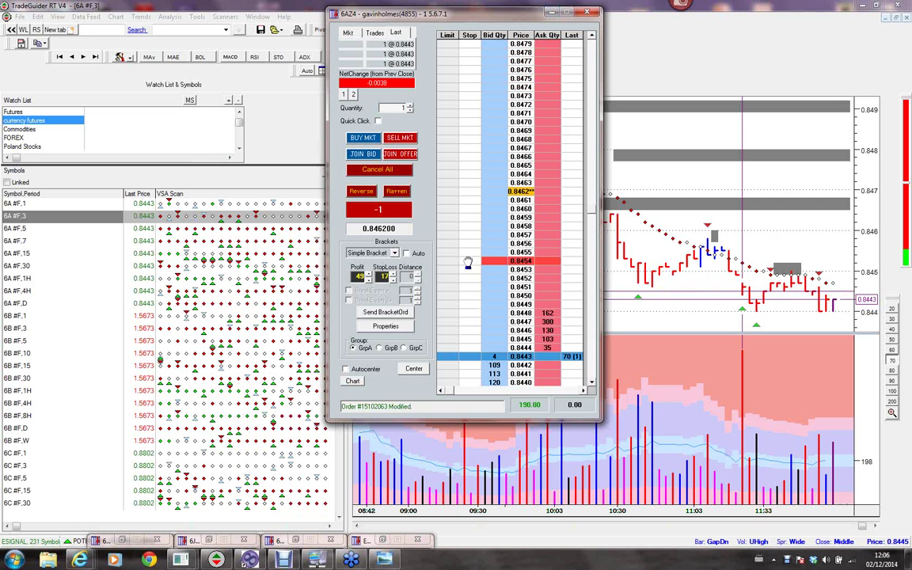
drag(467, 287, 468, 286)
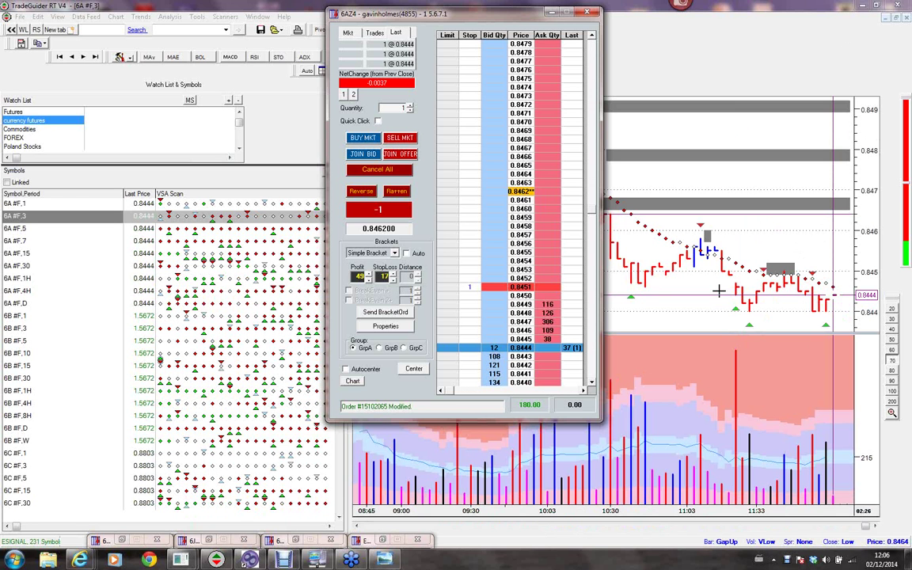
click(552, 13)
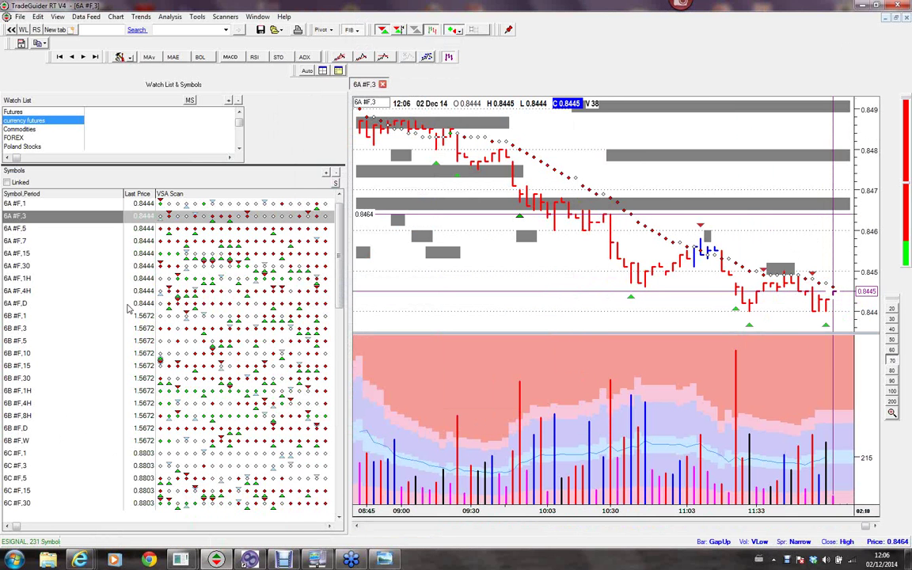
Switch to 6A #F,D, hide the watch list, and show about 200 daily bars
click(127, 306)
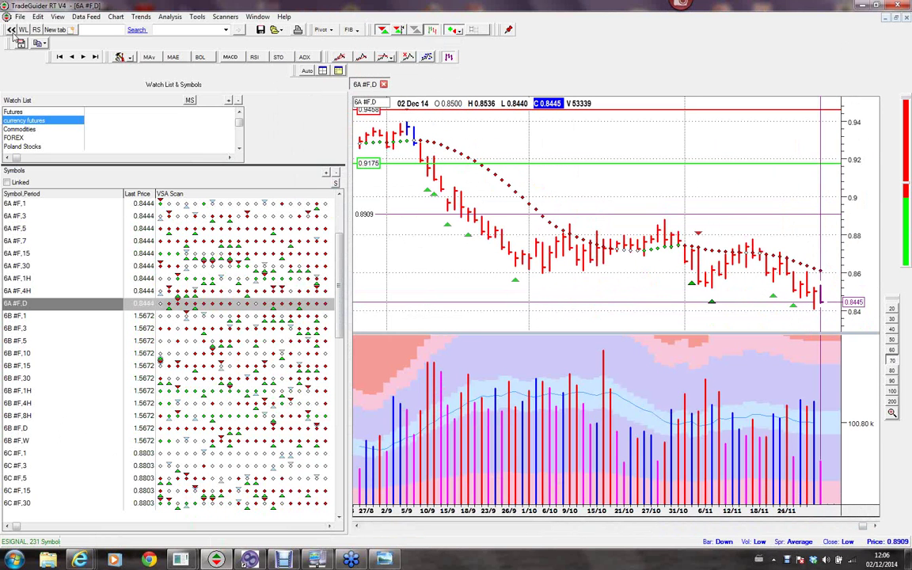
click(12, 30)
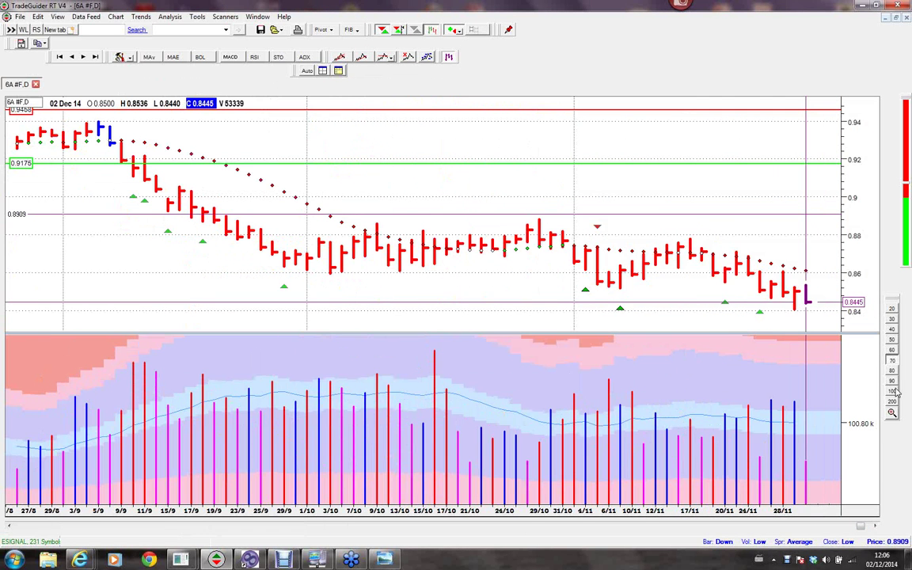
click(896, 401)
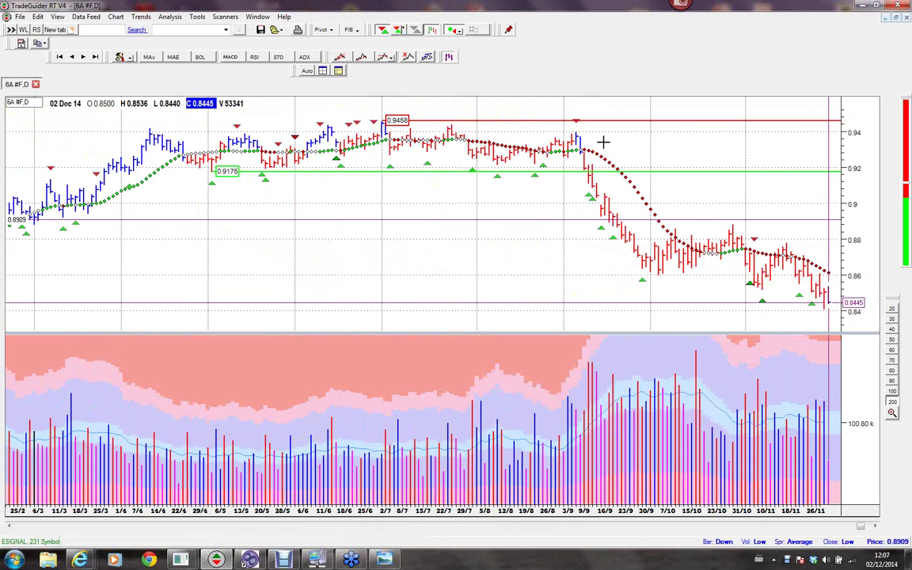
Read the mid-September, 02 Oct, 03 Nov and 01 Dec bars, then zoom to 30 bars
drag(591, 149, 671, 264)
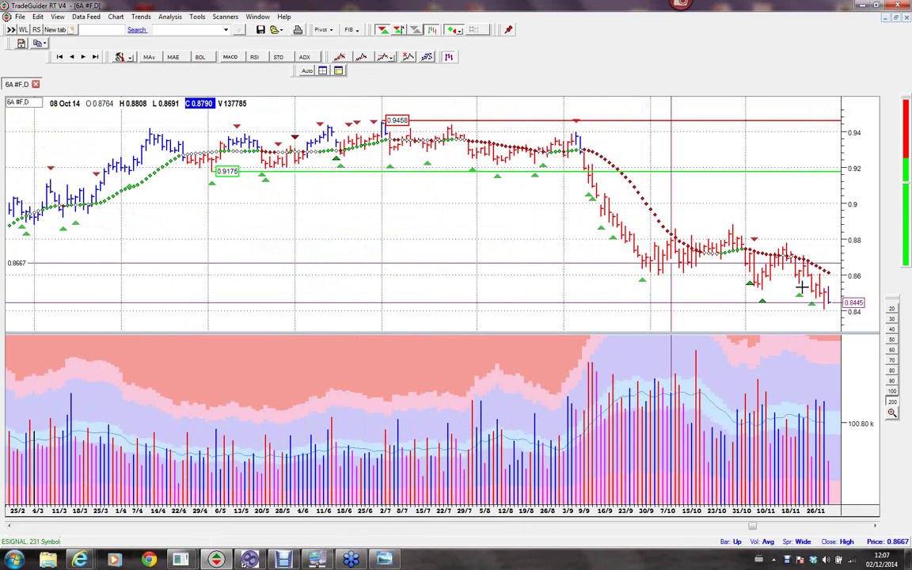
click(654, 273)
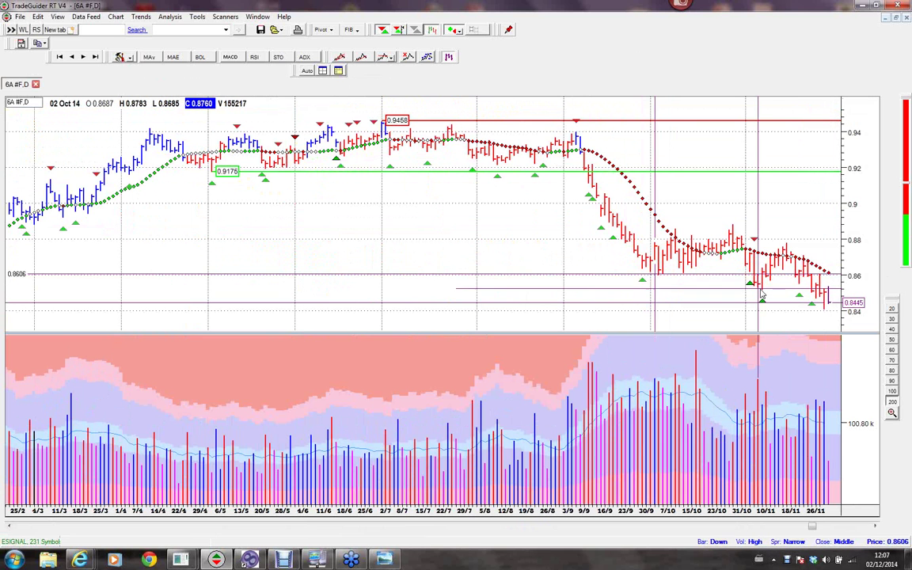
click(756, 286)
click(824, 293)
click(891, 320)
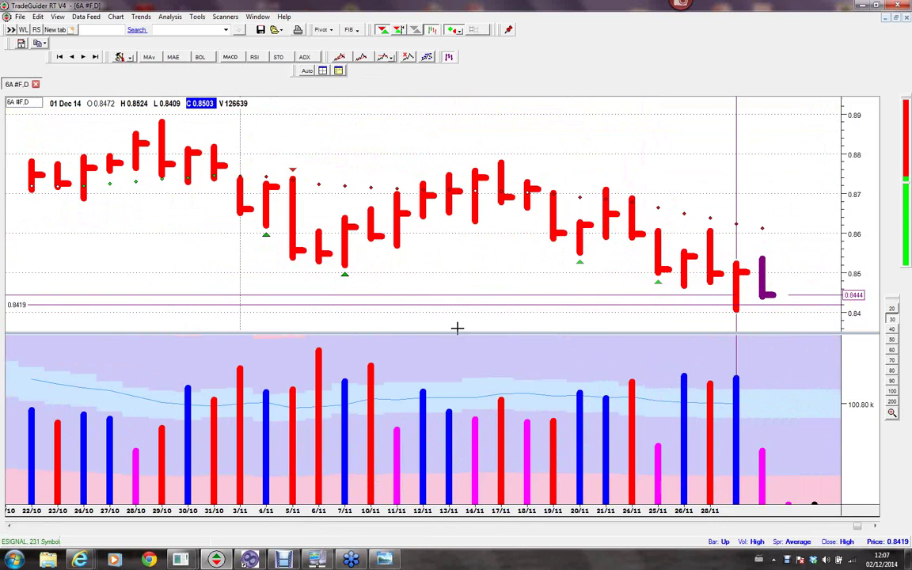
click(349, 267)
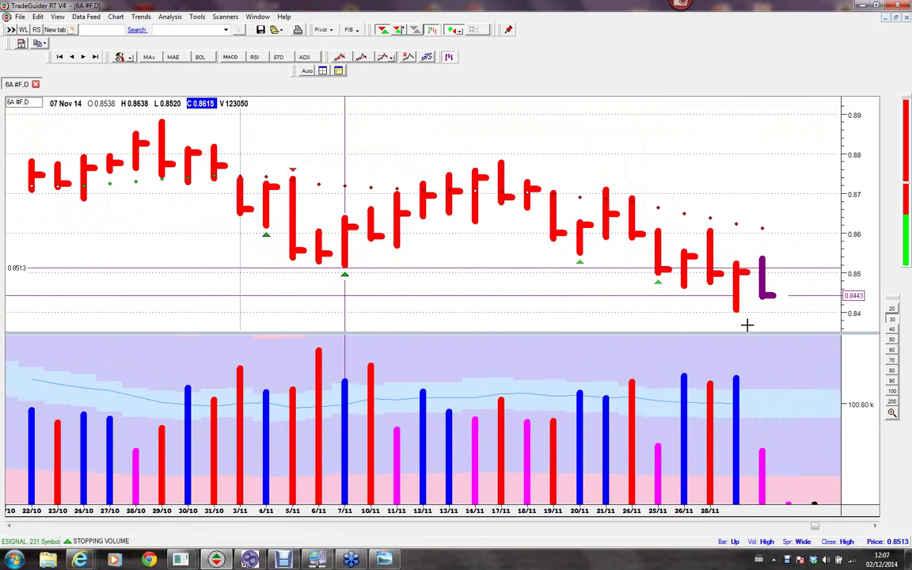
Check the TRAP UPMOVE explanation and 21–24 Nov bars, then zoom out to about 100 bars
click(290, 168)
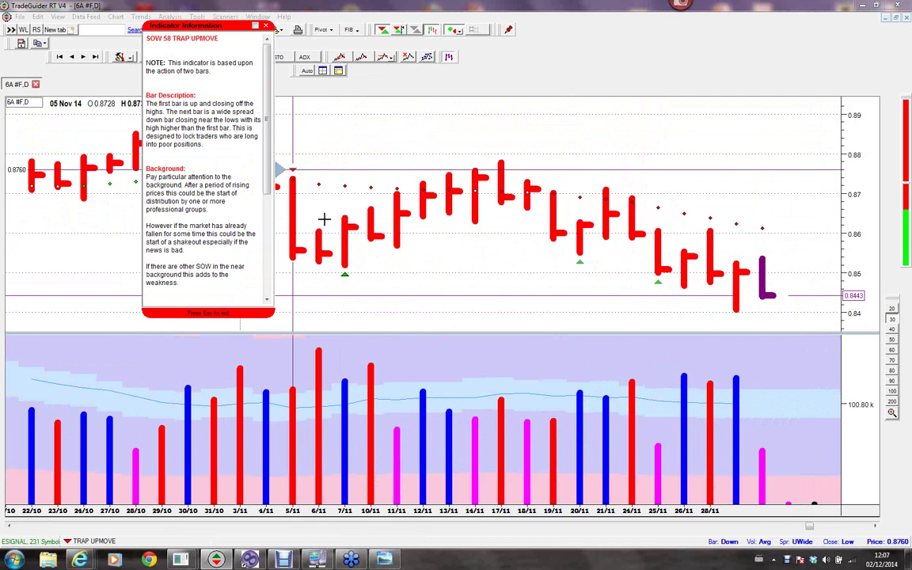
key(Escape)
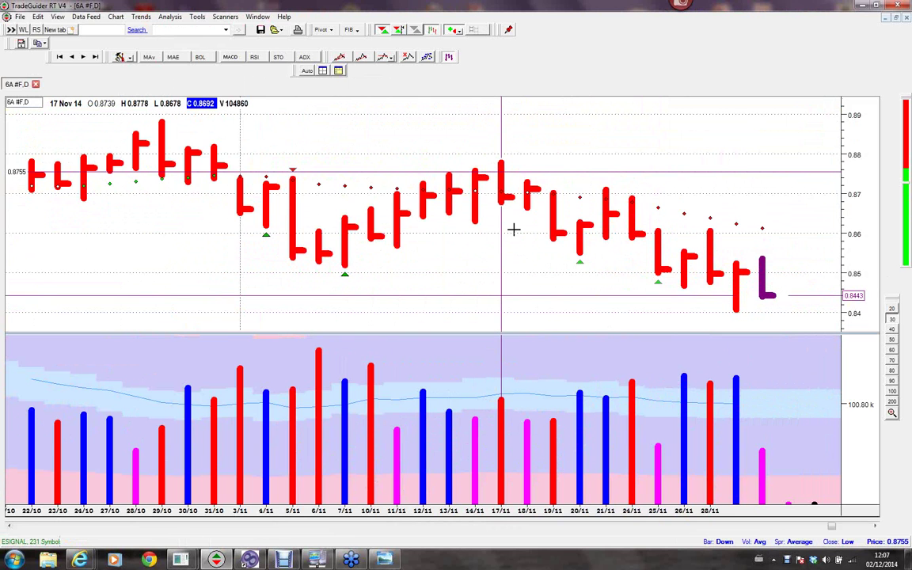
click(609, 202)
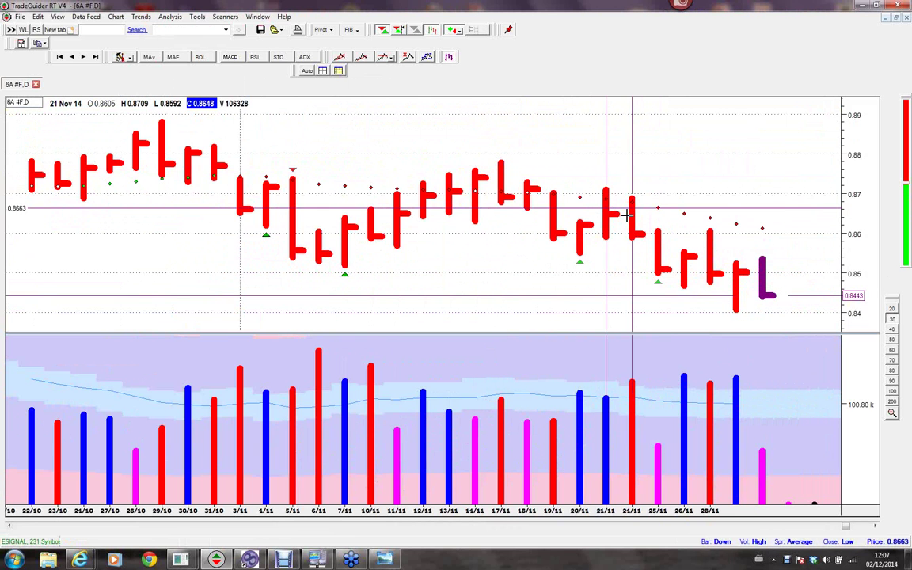
key(Right)
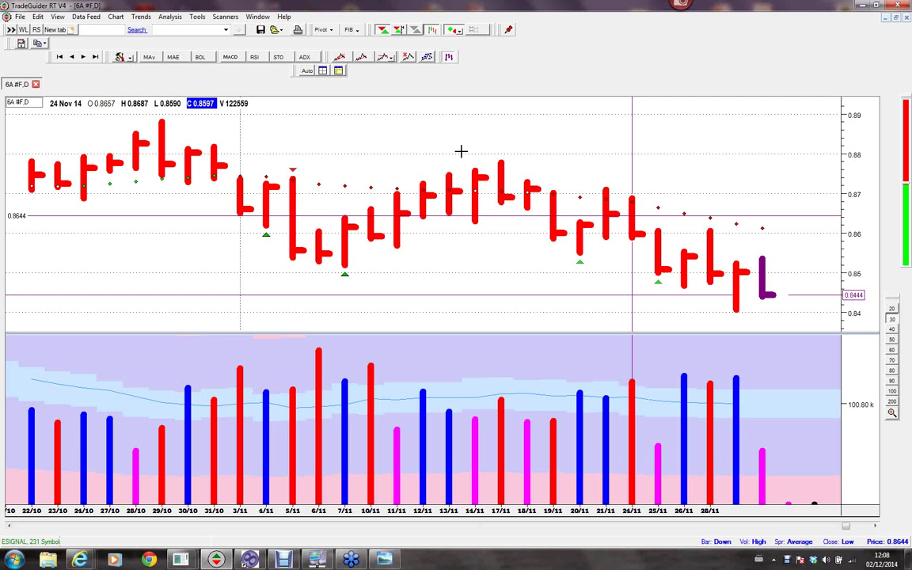
click(892, 391)
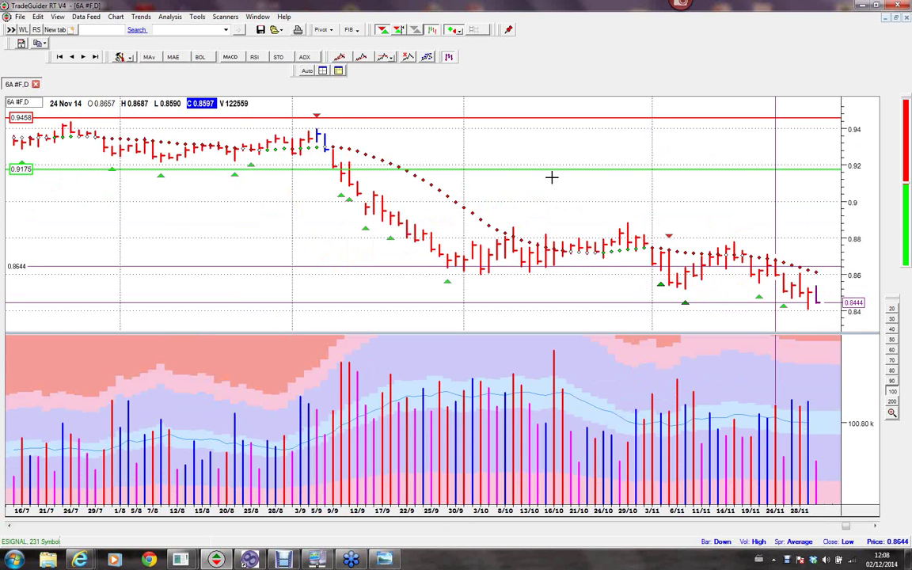
Draw a heavy trend channel from the 5/9 high with centre and quarter lines shown
click(341, 56)
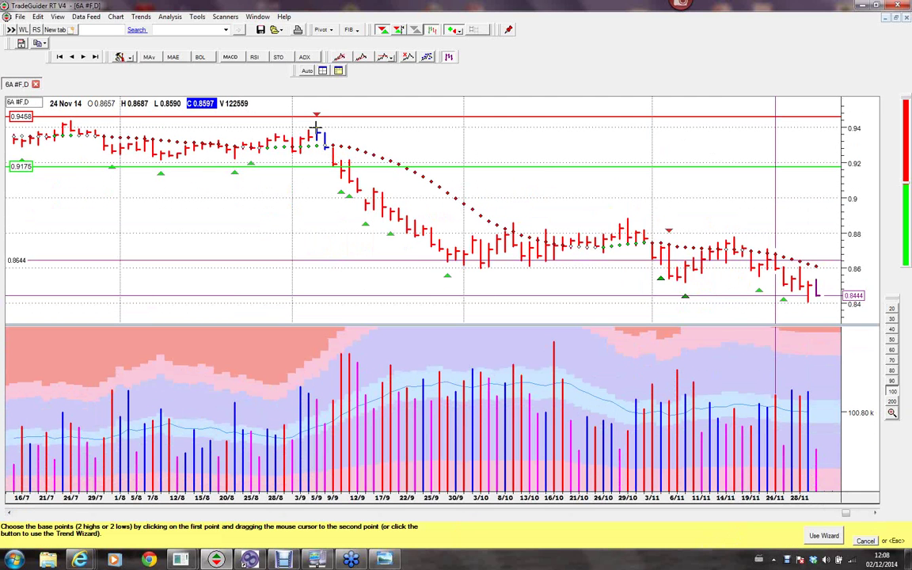
mouse_move(315, 126)
mouse_down()
mouse_move(382, 139)
mouse_move(616, 226)
mouse_move(736, 231)
mouse_up()
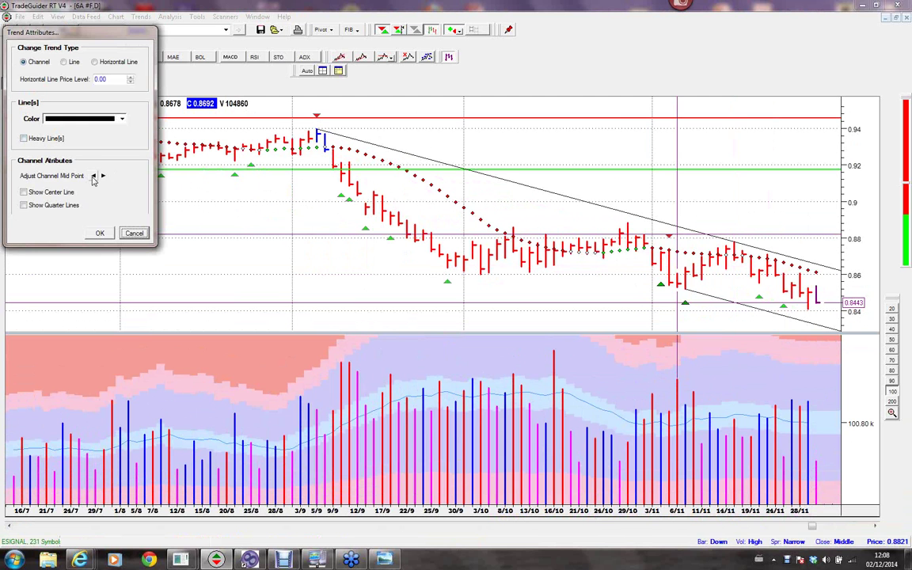
drag(92, 177, 93, 179)
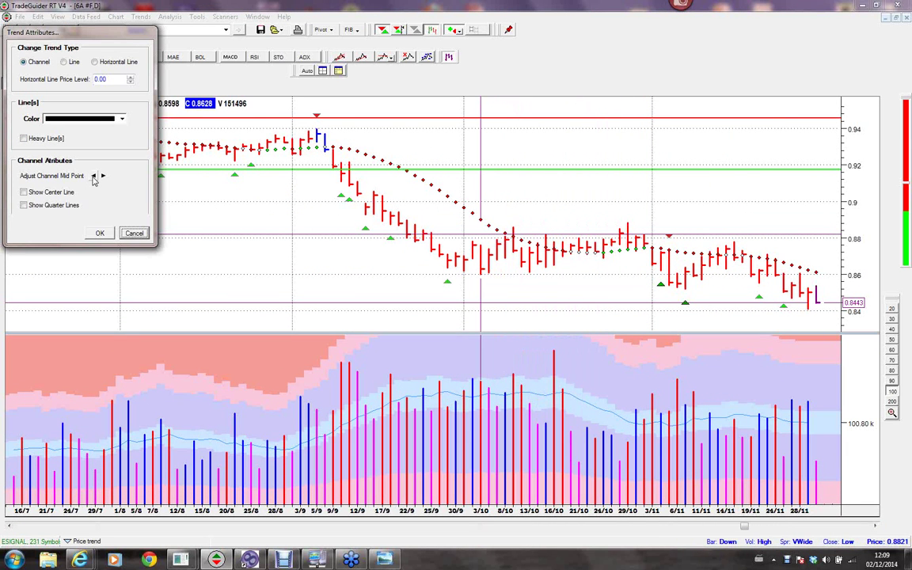
click(24, 191)
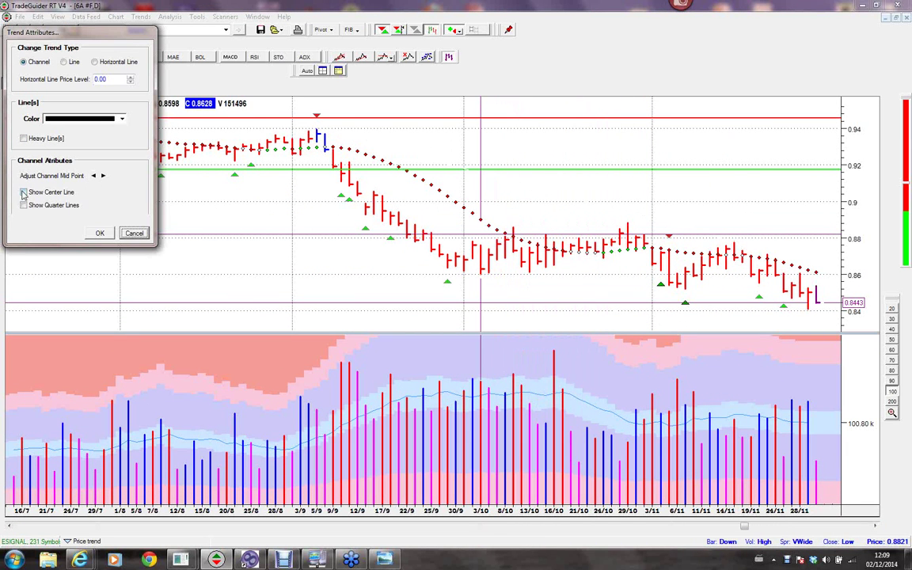
click(24, 138)
click(100, 234)
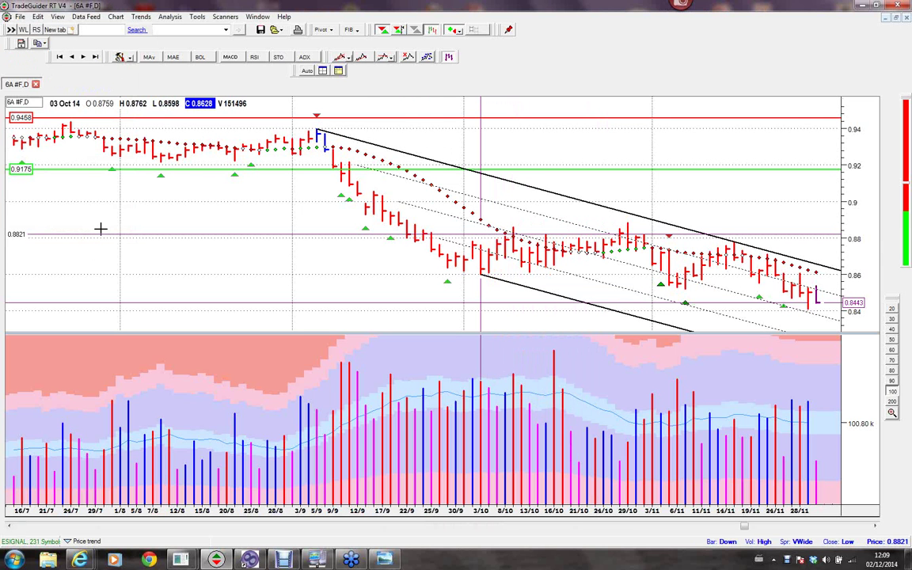
click(485, 274)
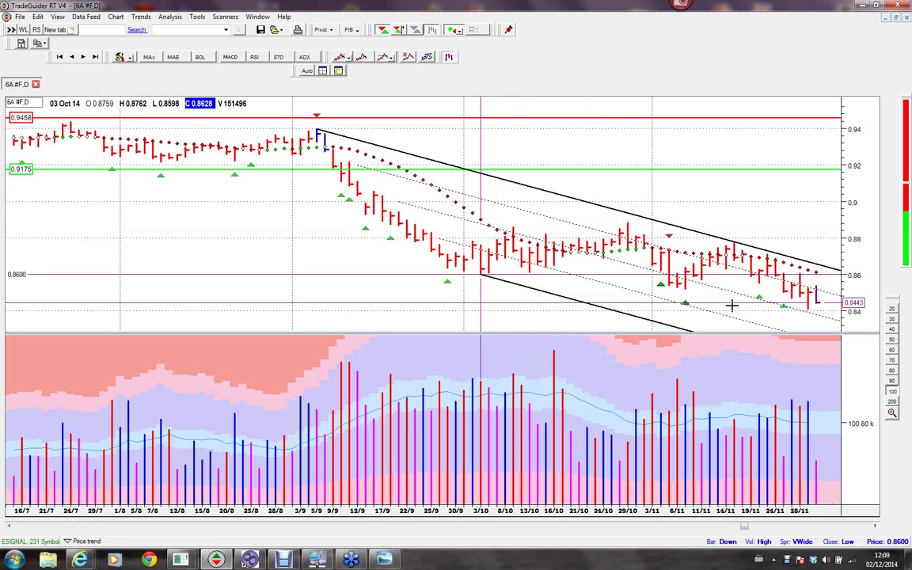
click(687, 286)
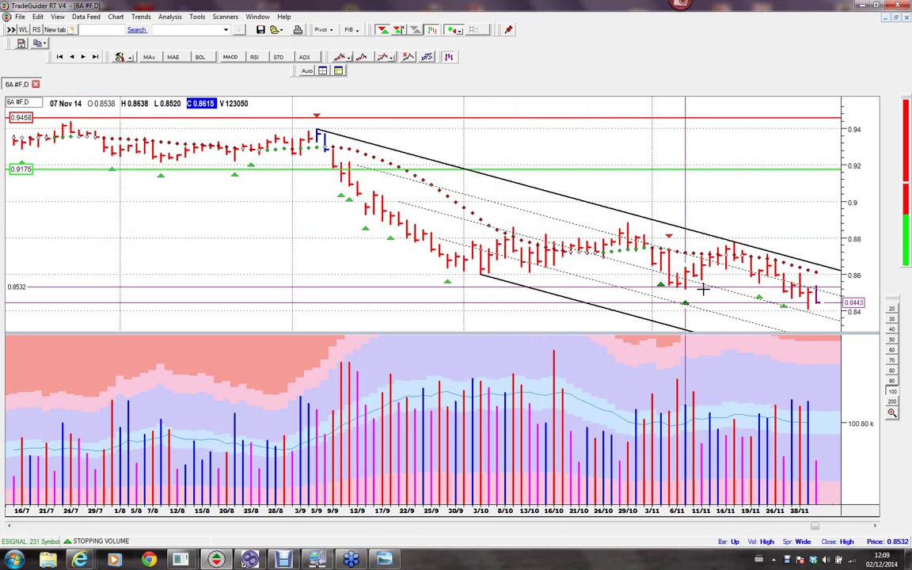
click(809, 308)
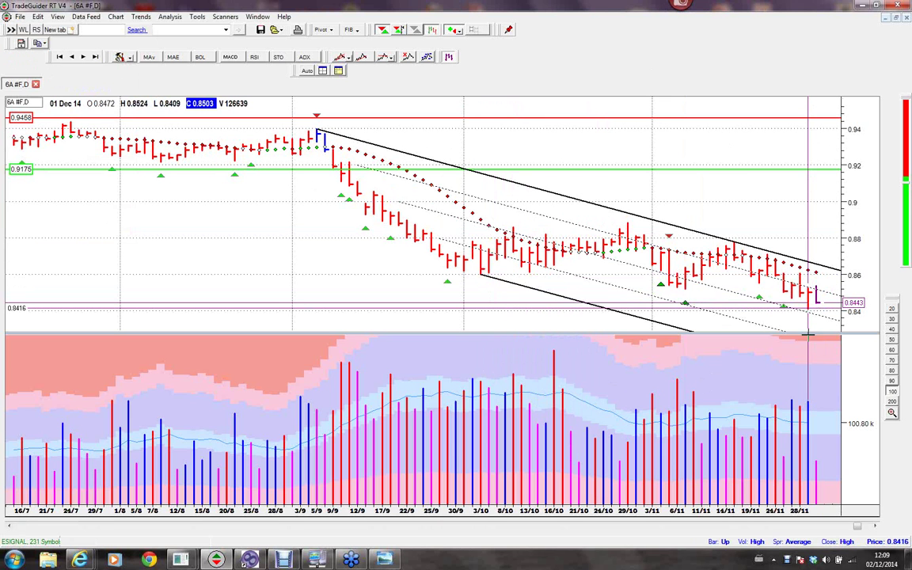
click(734, 242)
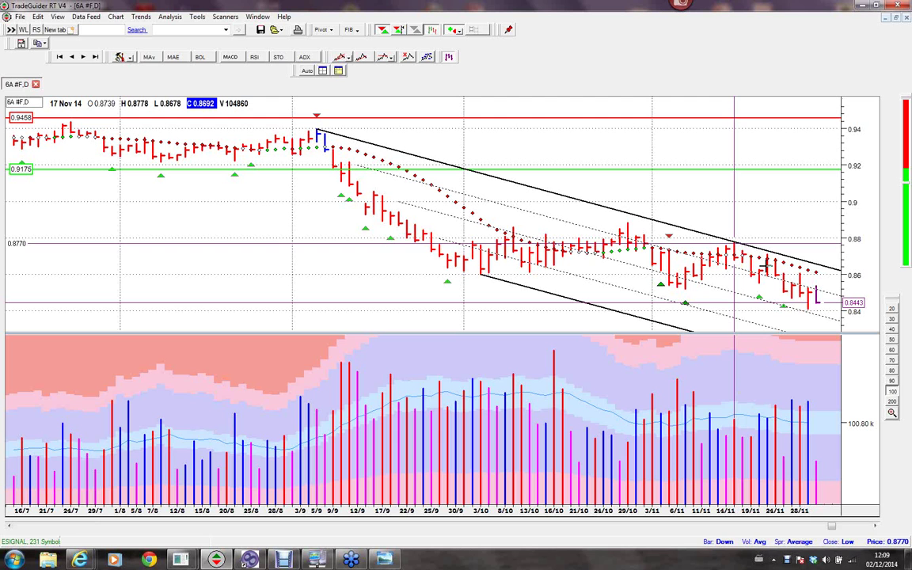
click(766, 256)
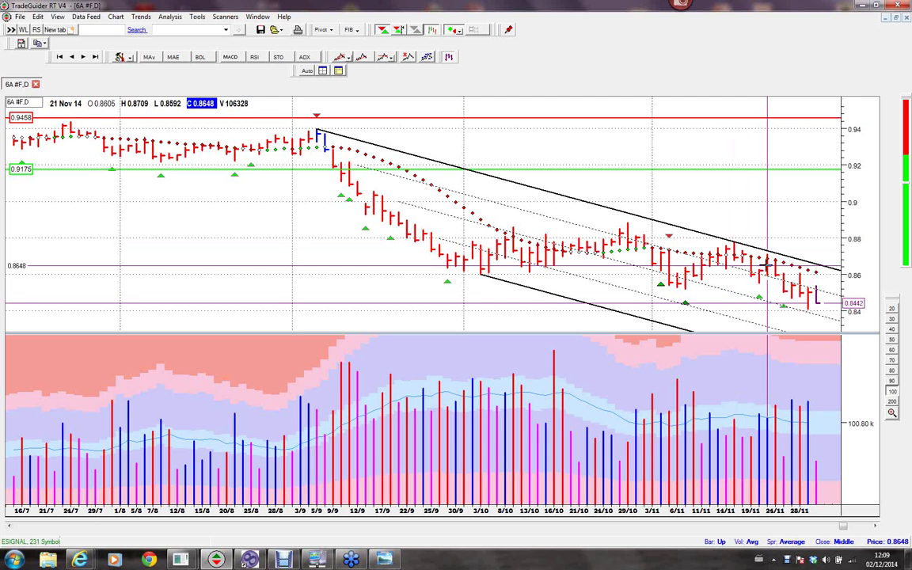
click(809, 292)
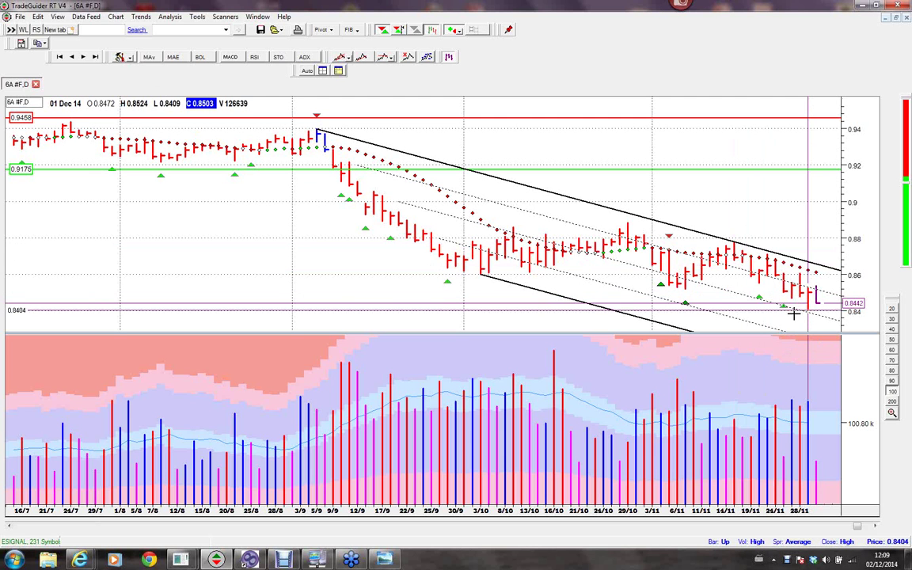
click(11, 30)
click(82, 559)
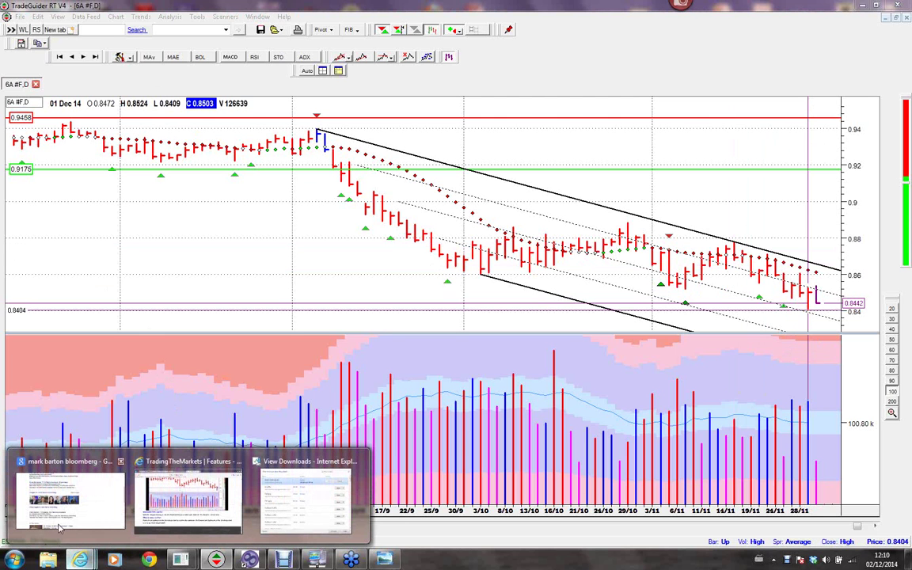
Read the Sierra Chart VSA_Scanner long-setup Study Alert in Gmail, then return to TradeGuider
click(62, 520)
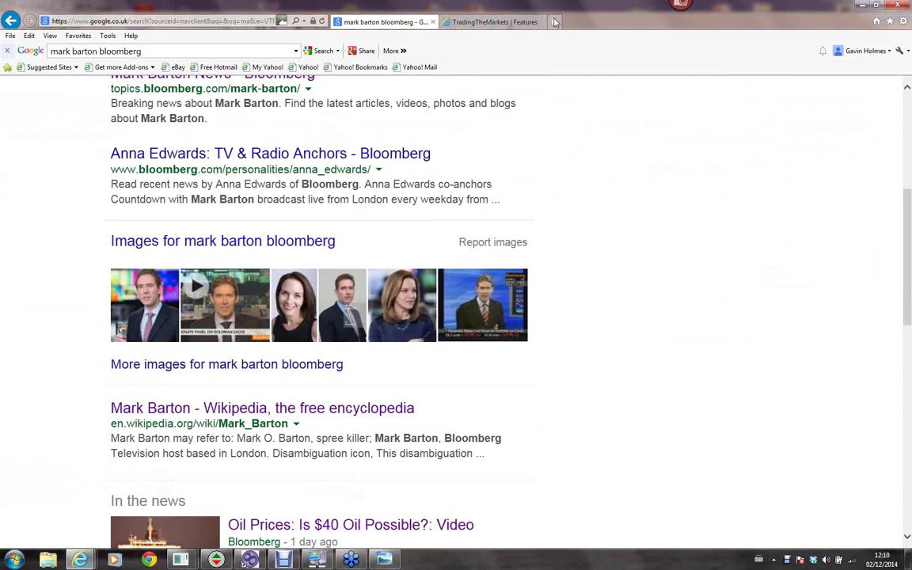
click(159, 22)
click(373, 169)
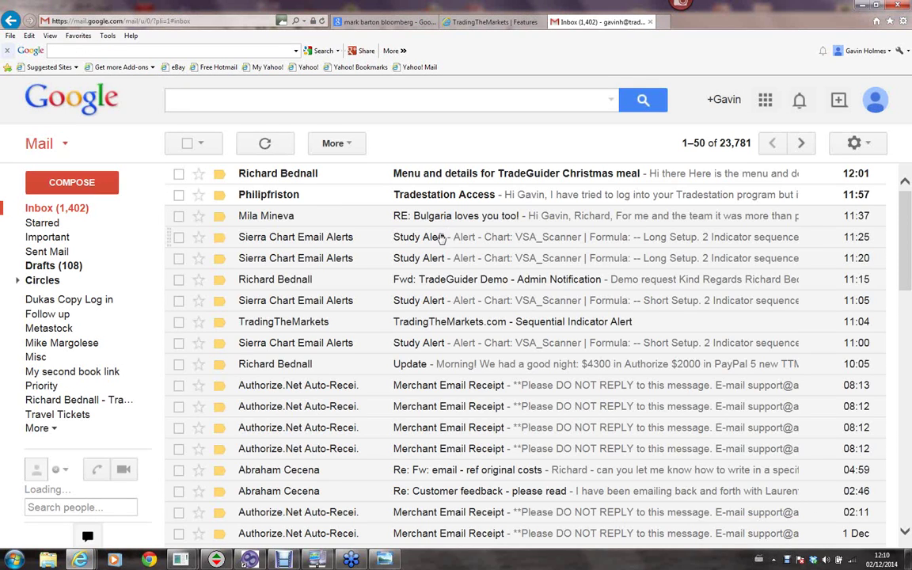
click(438, 258)
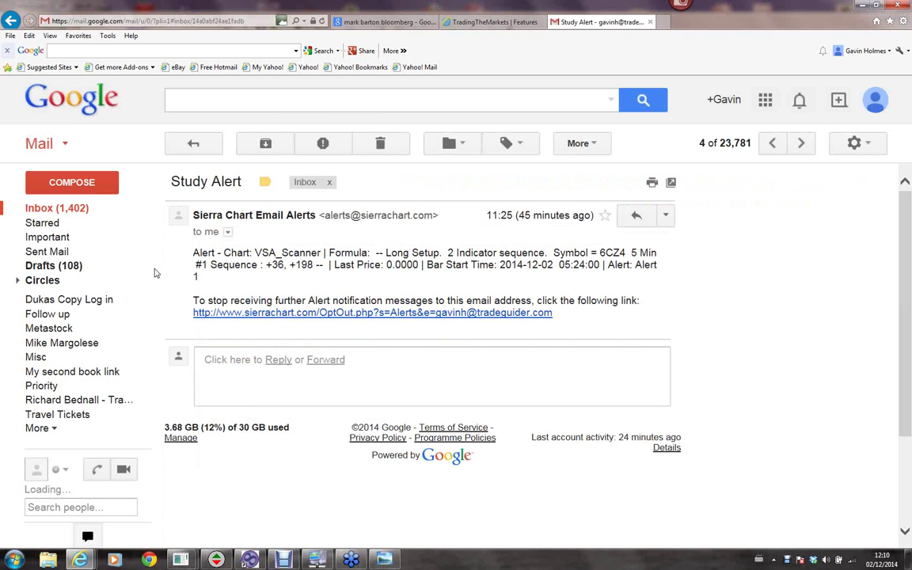
drag(193, 253, 680, 265)
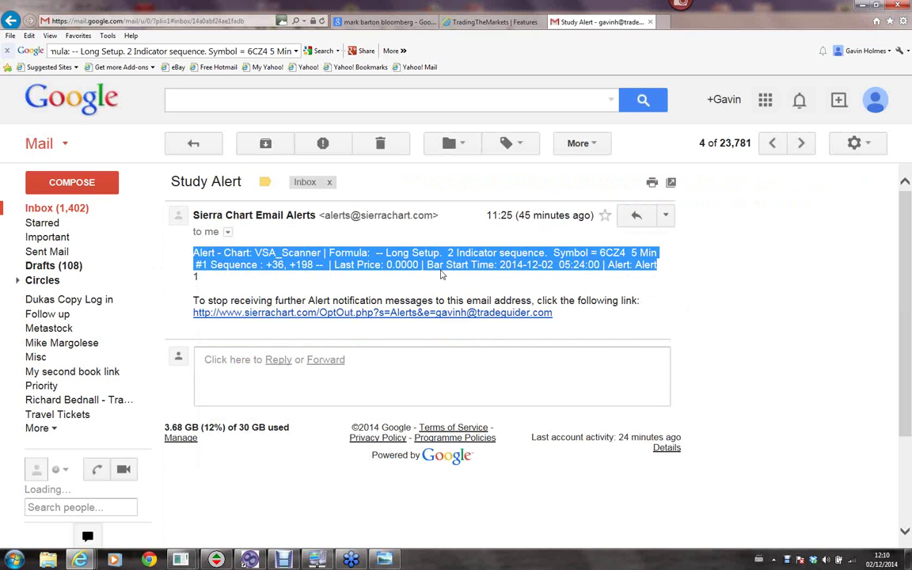
click(216, 561)
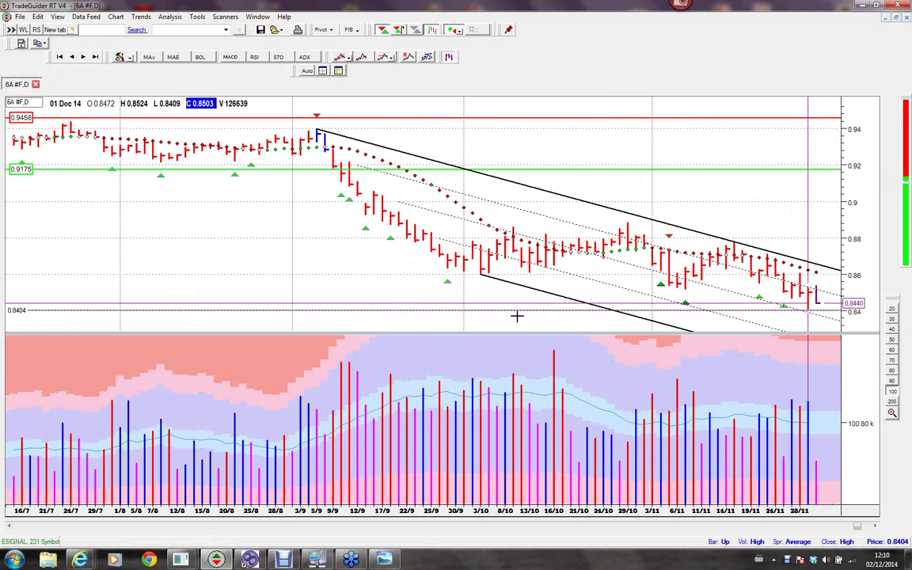
Show the Watch List & Symbols panel's VSA Scan signals, then bring up conference photo DSC_6517
click(11, 30)
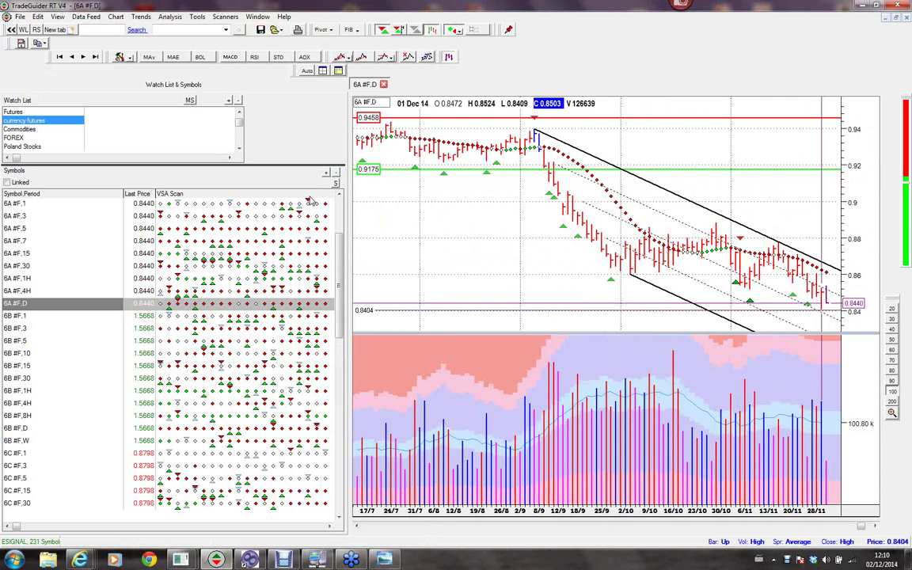
mouse_move(311, 295)
mouse_move(280, 309)
mouse_move(249, 559)
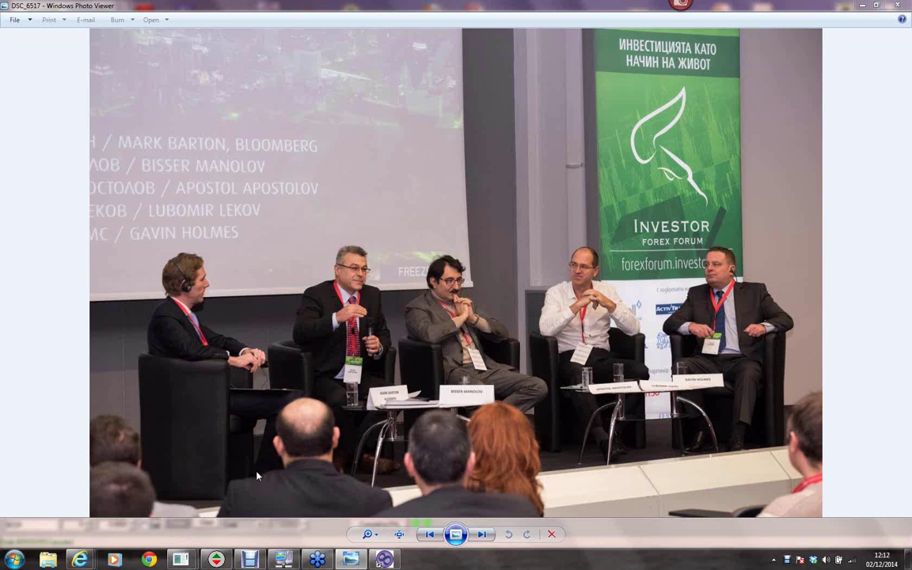
Glance at the TradeGuider chart, then advance four conference photos to DSC_6674's Smart Money slide
click(215, 559)
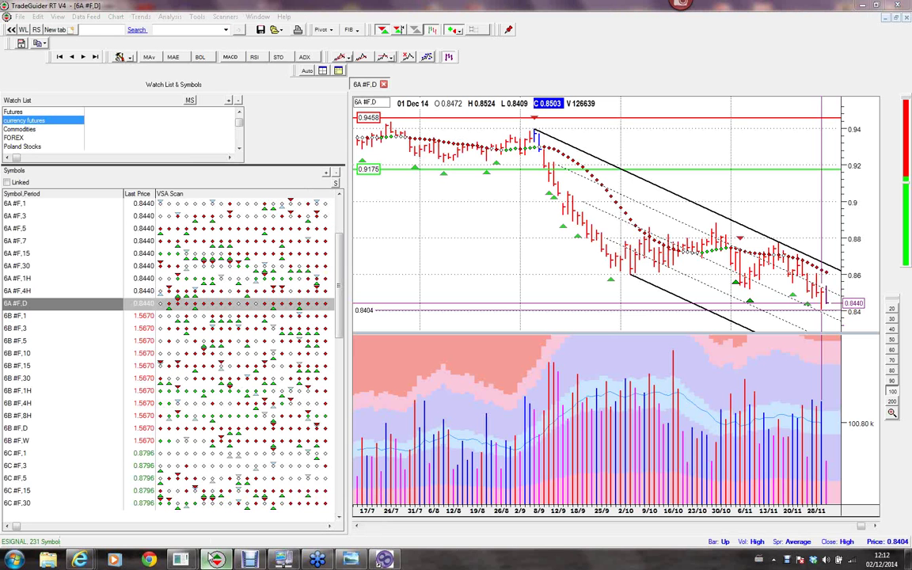
click(351, 559)
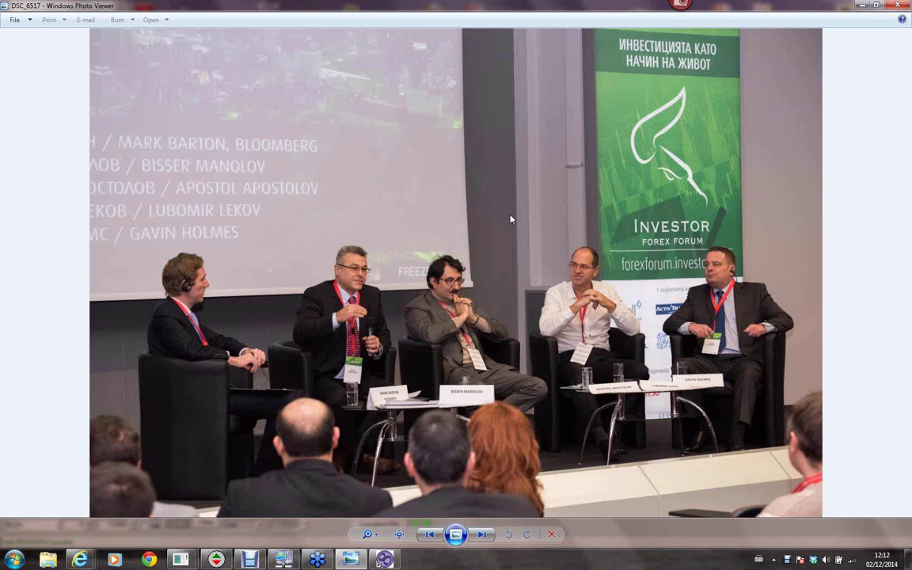
key(Right)
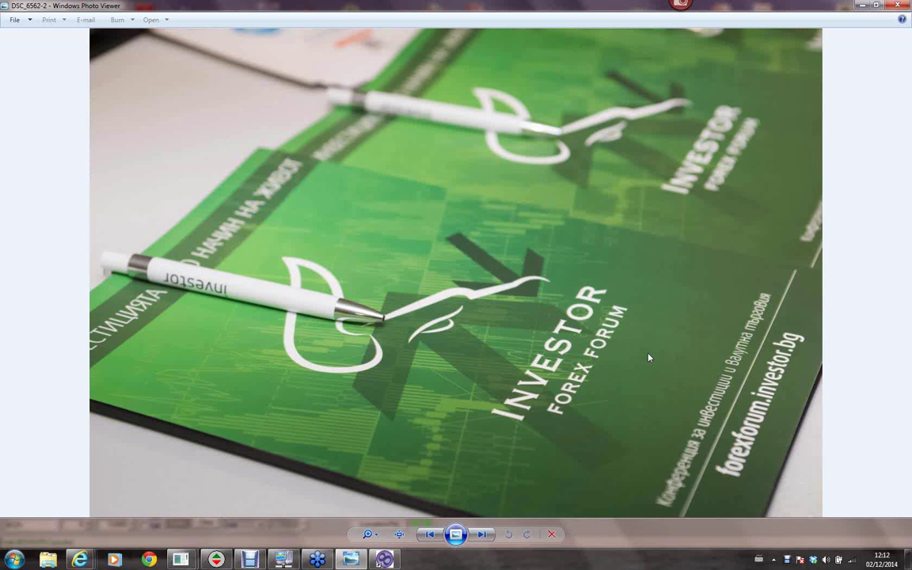
click(482, 535)
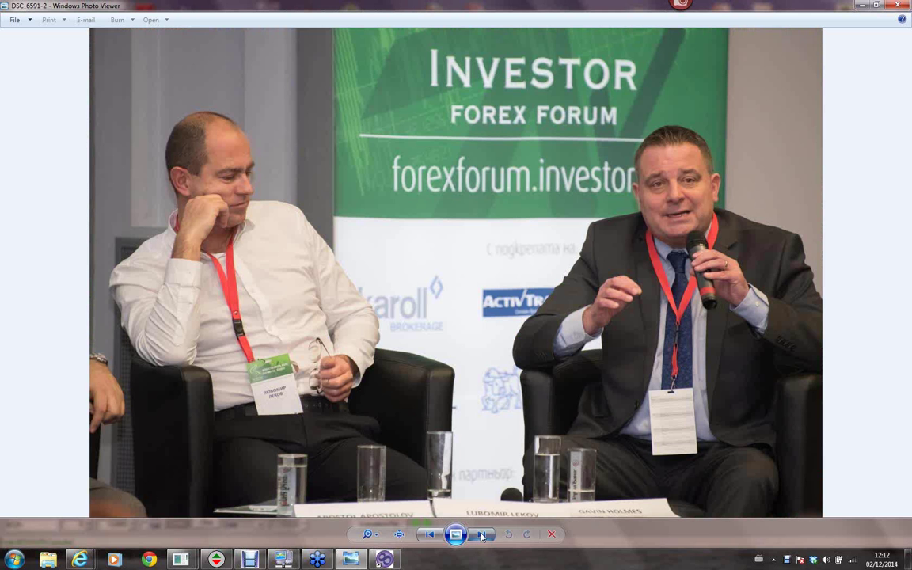
click(482, 536)
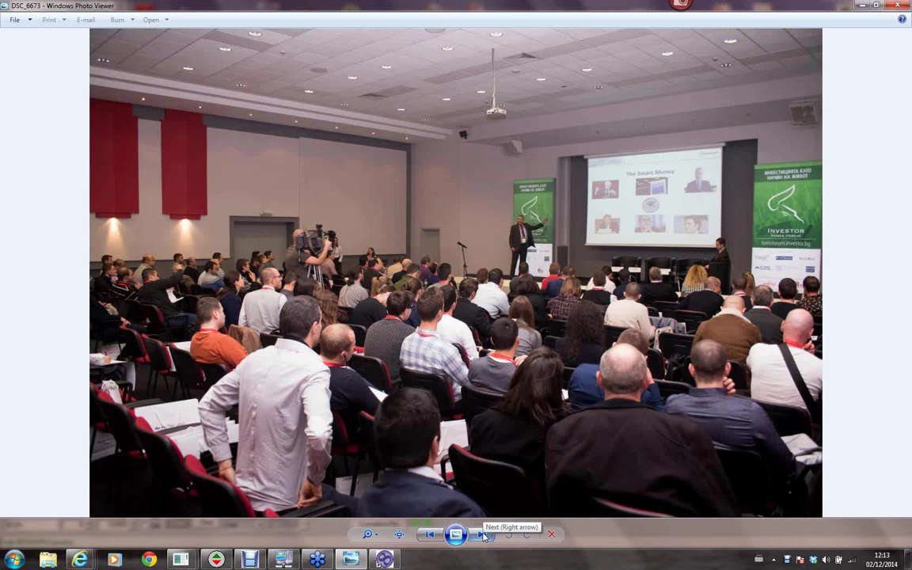
click(483, 536)
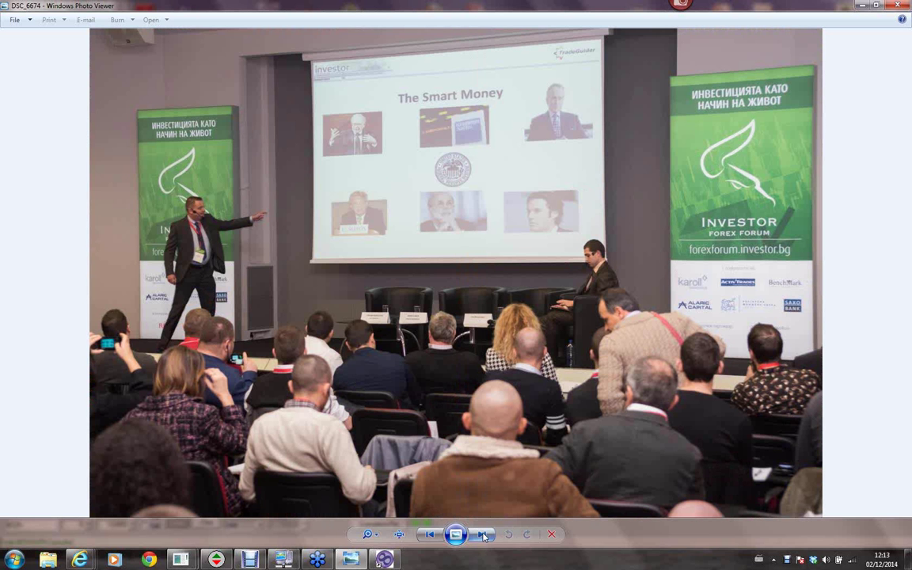
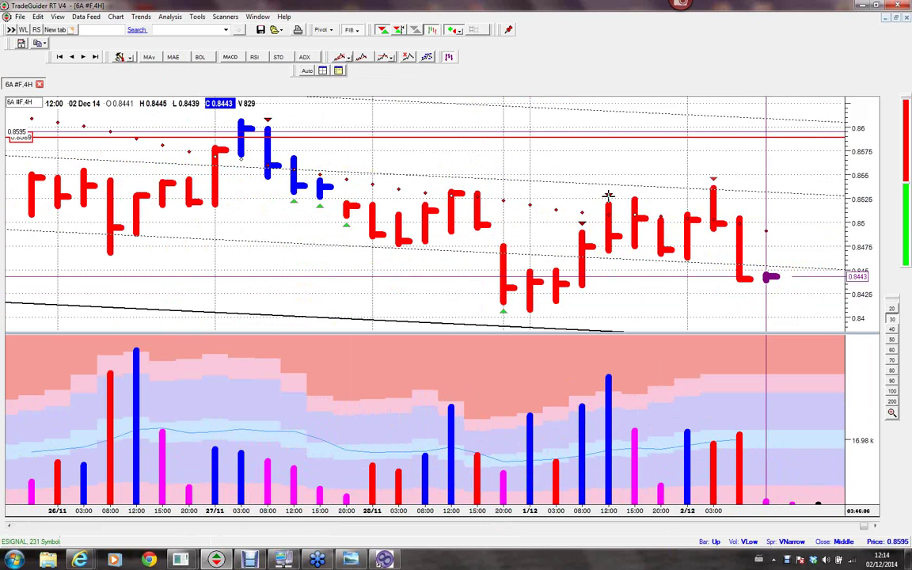
click(608, 194)
click(608, 194)
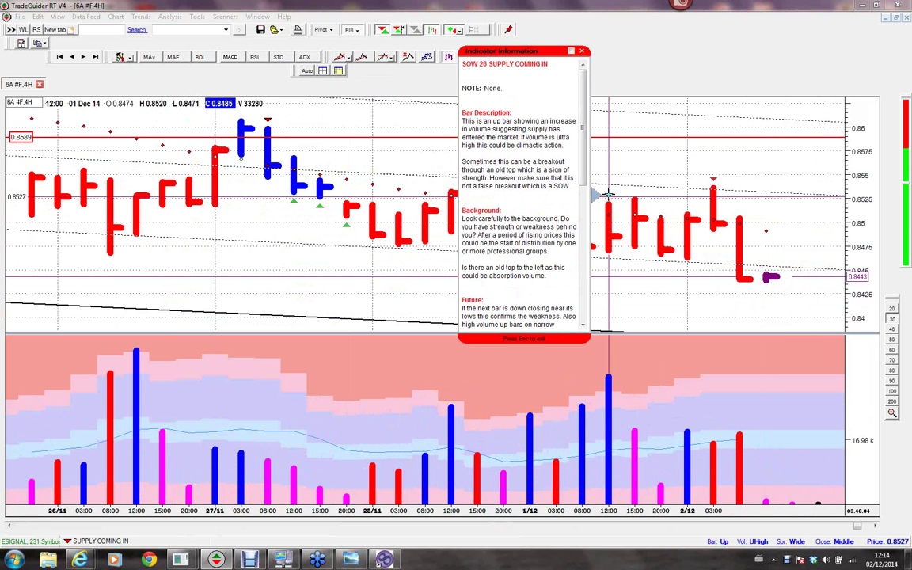
click(714, 207)
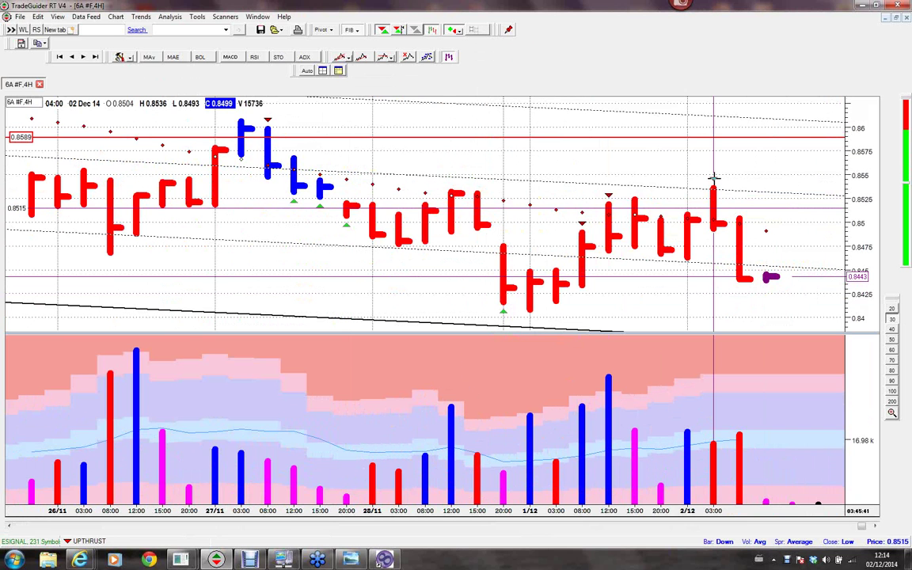
click(715, 177)
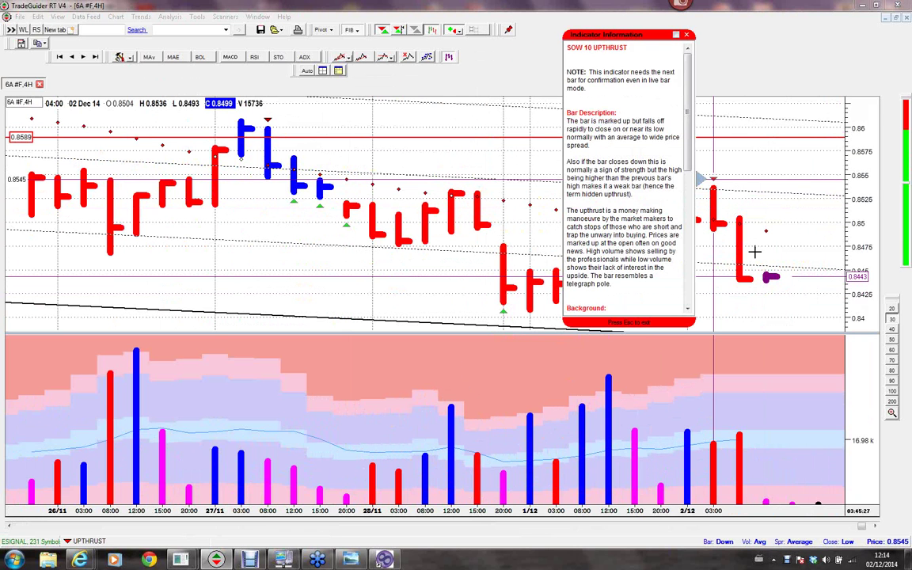
key(Escape)
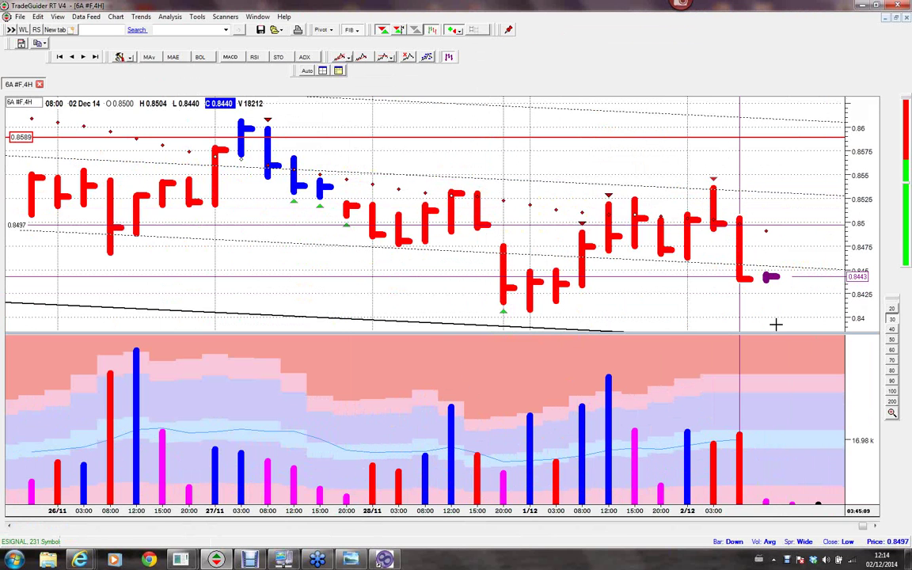
click(712, 179)
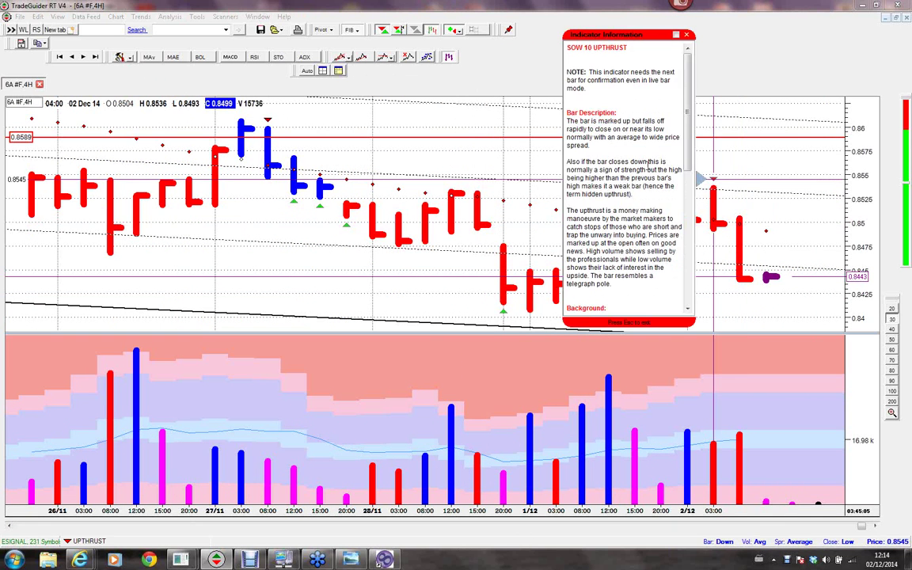
click(601, 88)
drag(601, 88, 589, 72)
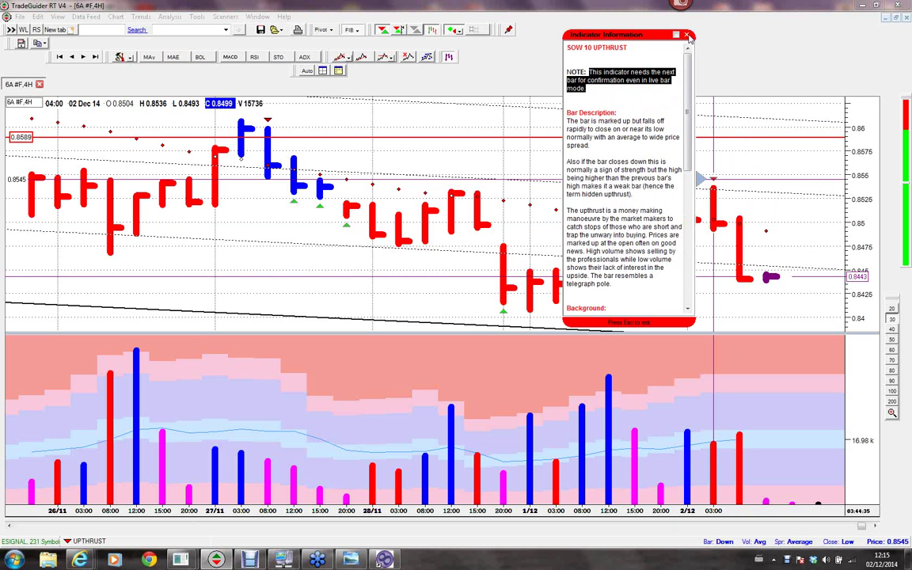
key(Escape)
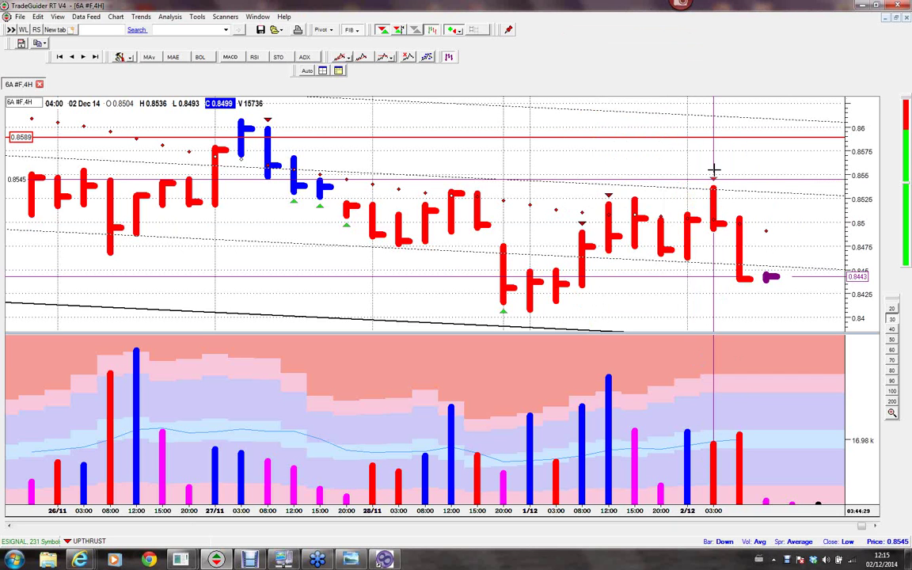
Load the AUD A0-FX 4-hour spot chart as a separate window beside the 6A chart
click(103, 32)
text(AUD AD)
text(-FX.240)
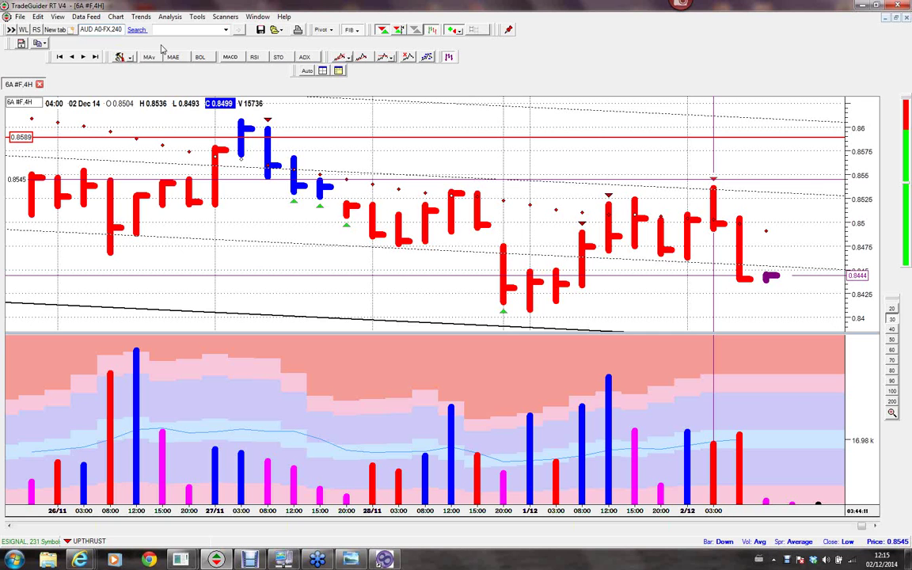
key(Return)
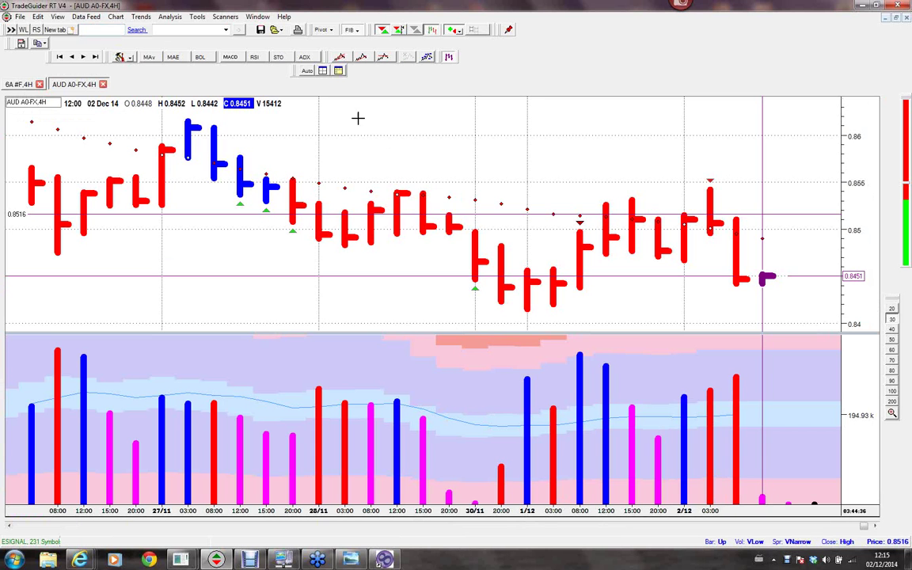
click(322, 70)
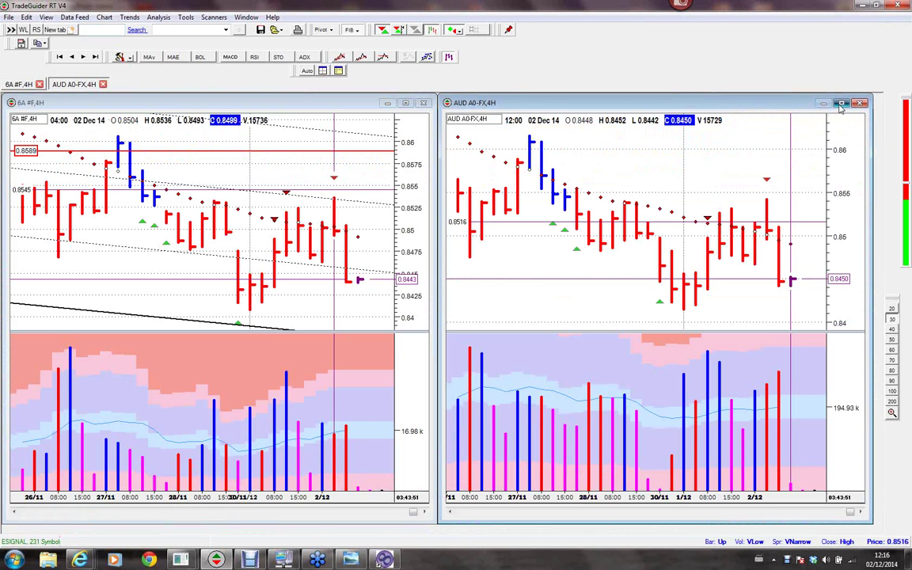
Maximize the AUD chart, show its 02 Dec 04:00 upthrust explanation, and bring up eSignal Data Manager
double_click(756, 102)
click(727, 423)
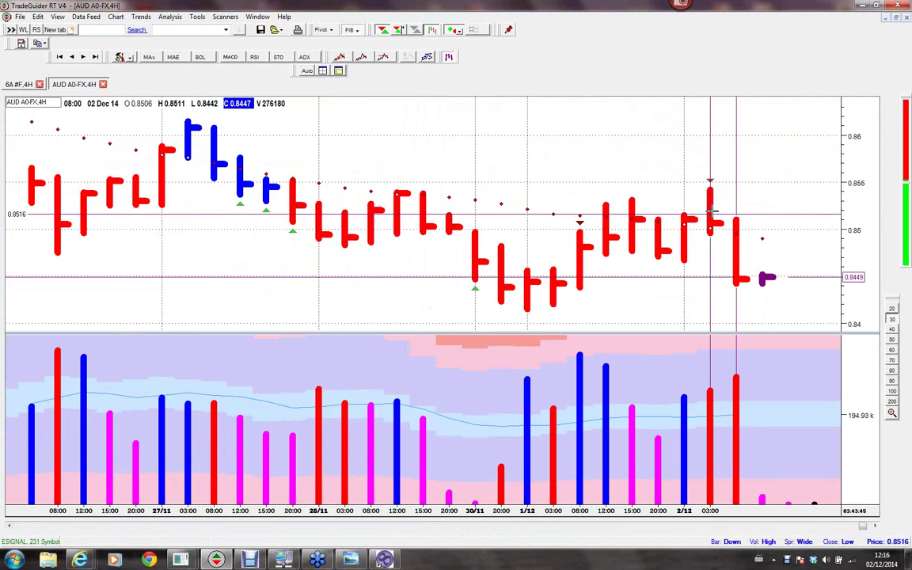
click(709, 185)
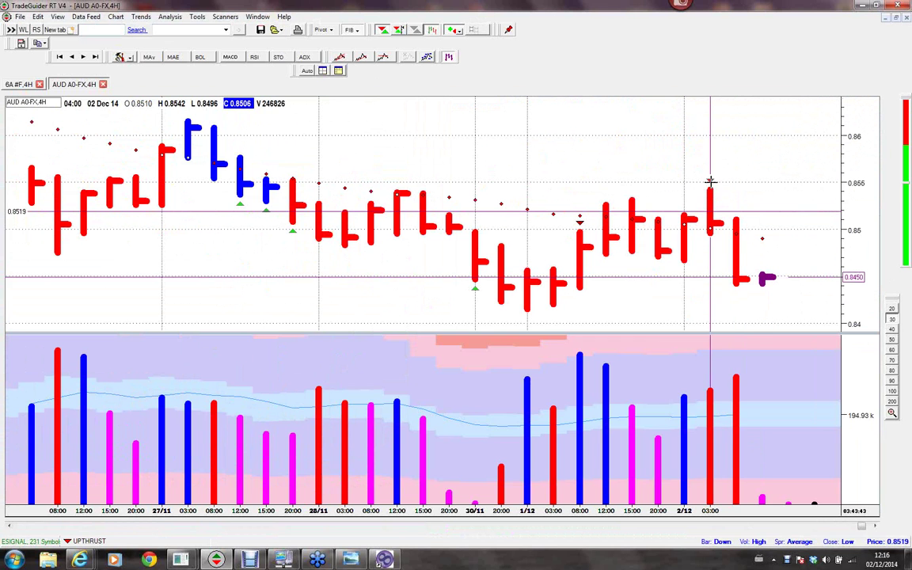
click(710, 181)
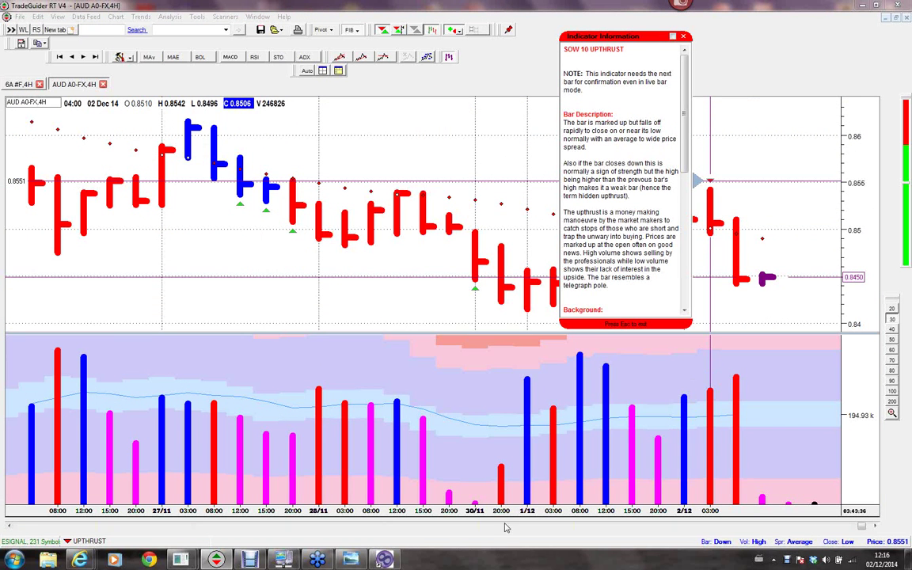
click(282, 560)
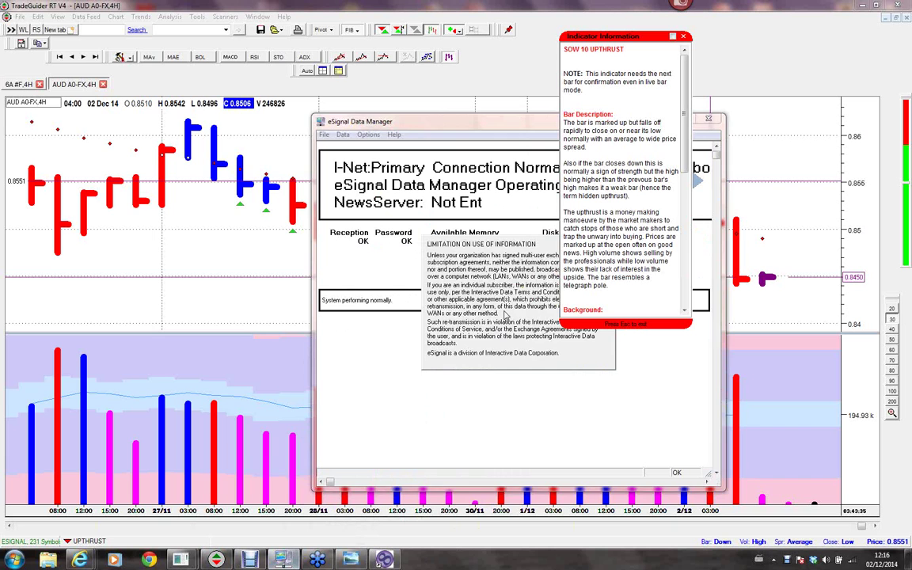
Move eSignal Data Manager aside to check its connection status, then minimize it
drag(475, 121, 206, 112)
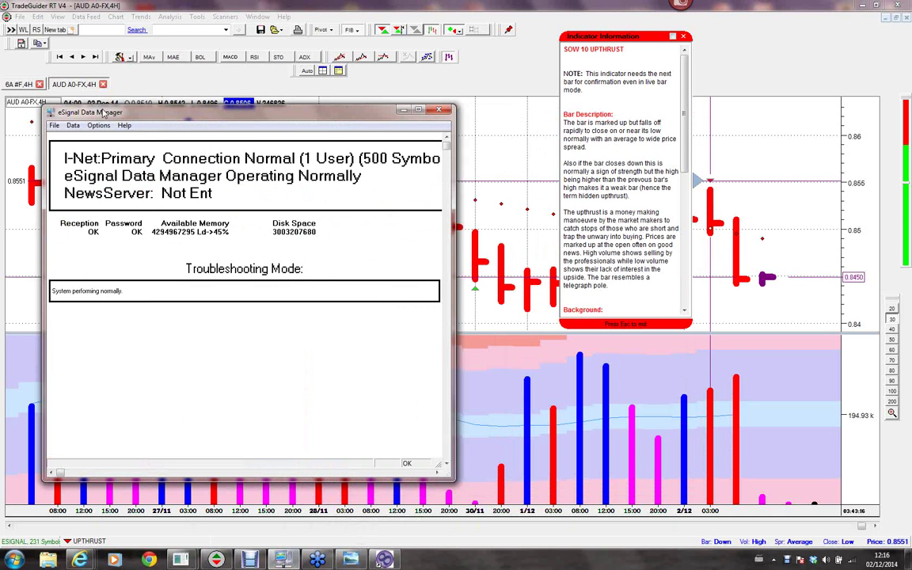
click(405, 111)
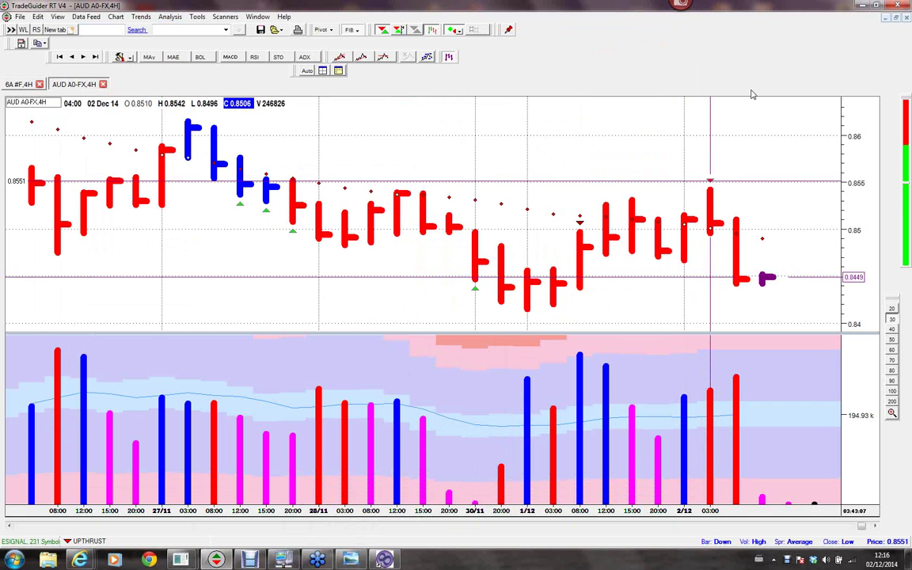
Tile the 6A #F and AUD A0-FX 4-hour charts vertically, 6A on the left
click(338, 71)
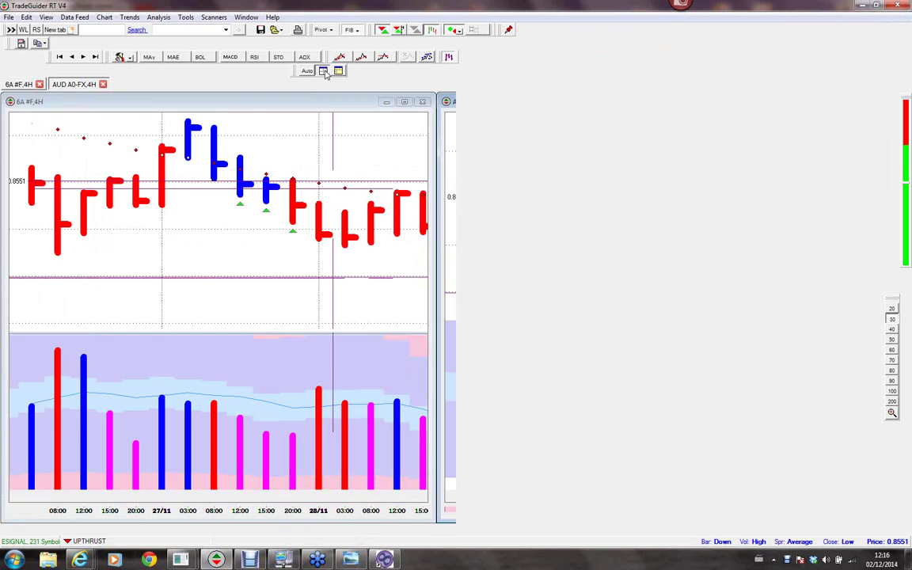
click(338, 70)
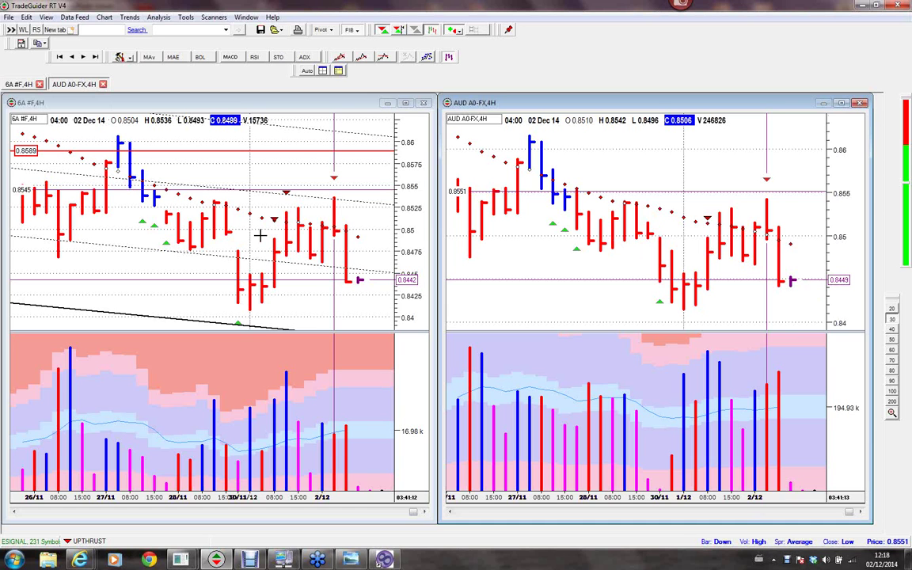
Read and close the upthrust explanations on the 6A and AUD charts, then bring InfinityAT forward
click(332, 178)
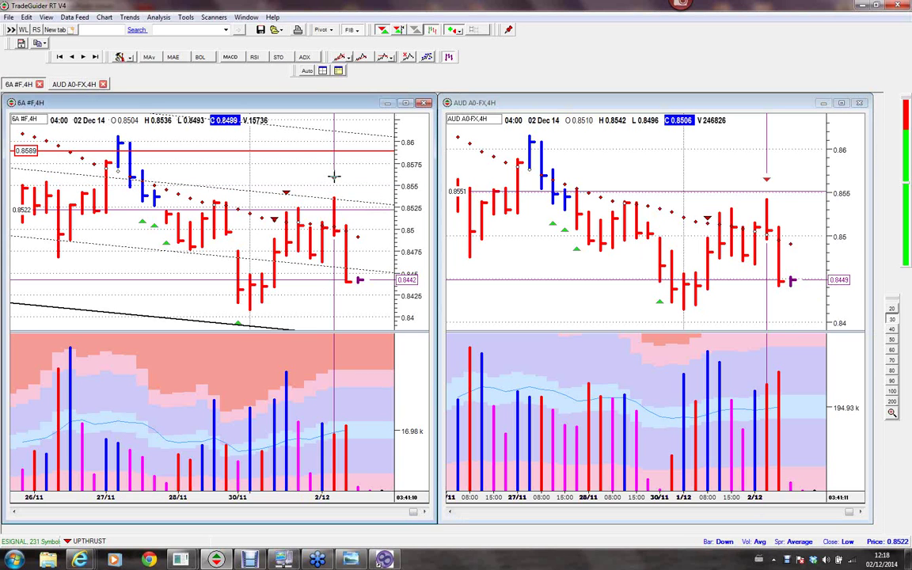
click(333, 177)
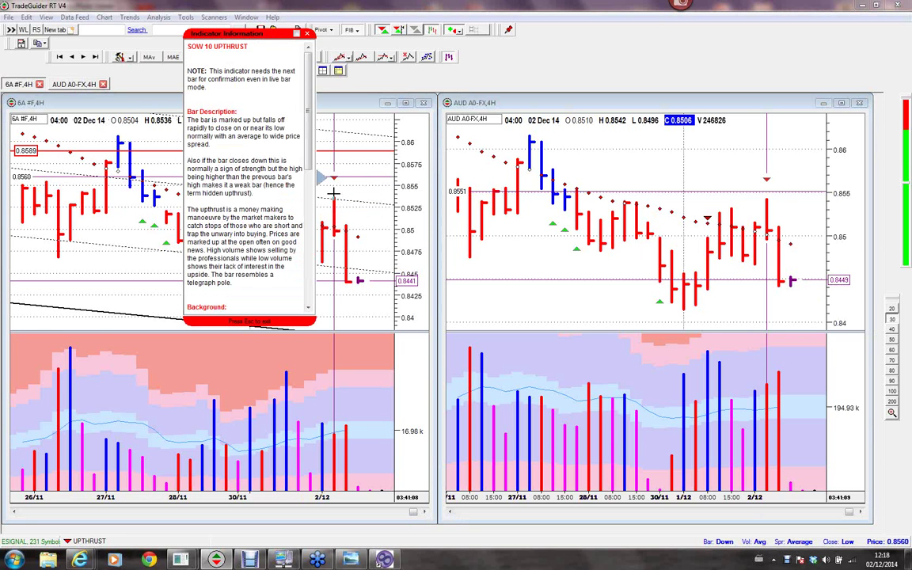
click(767, 201)
click(767, 180)
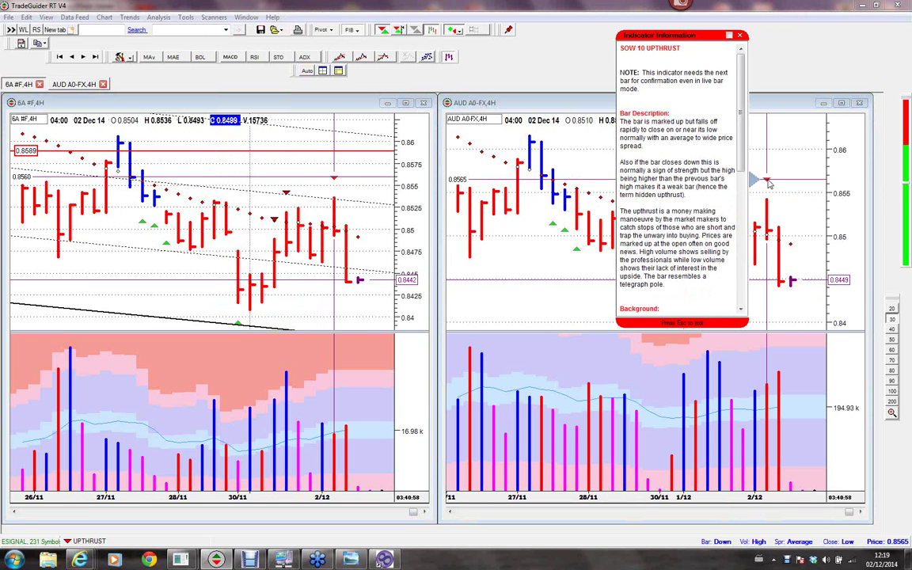
click(741, 35)
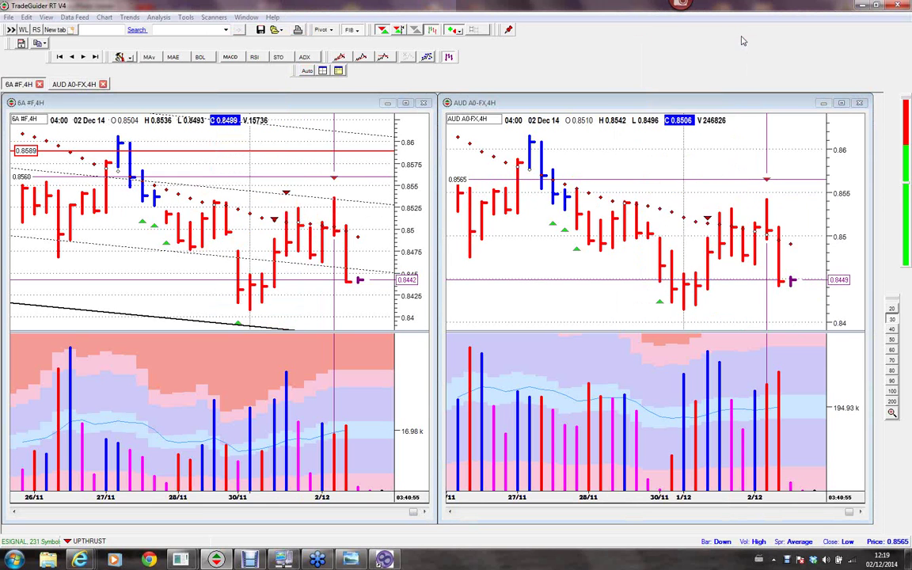
click(385, 560)
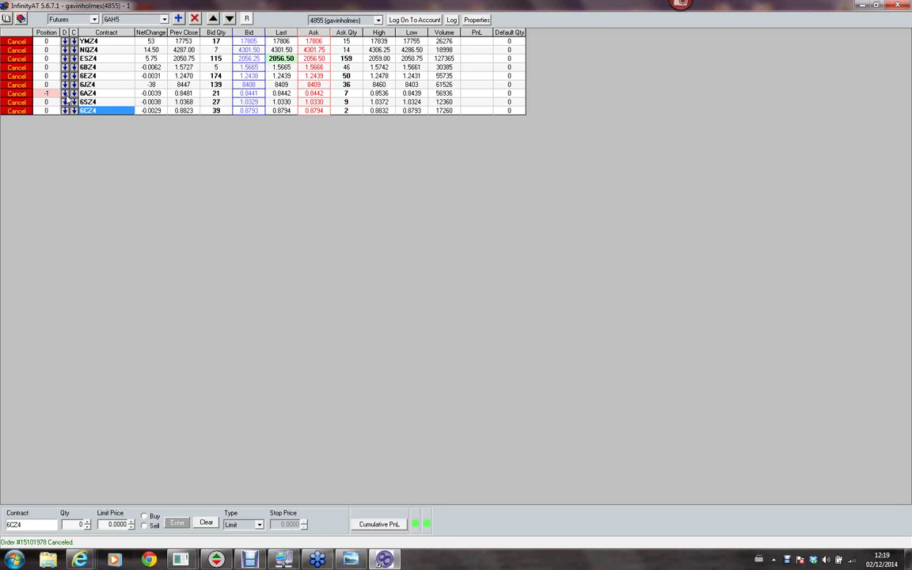
Open the 6AZ4 order ladder, move it right, enable Autocenter, and minimize InfinityAT
click(65, 93)
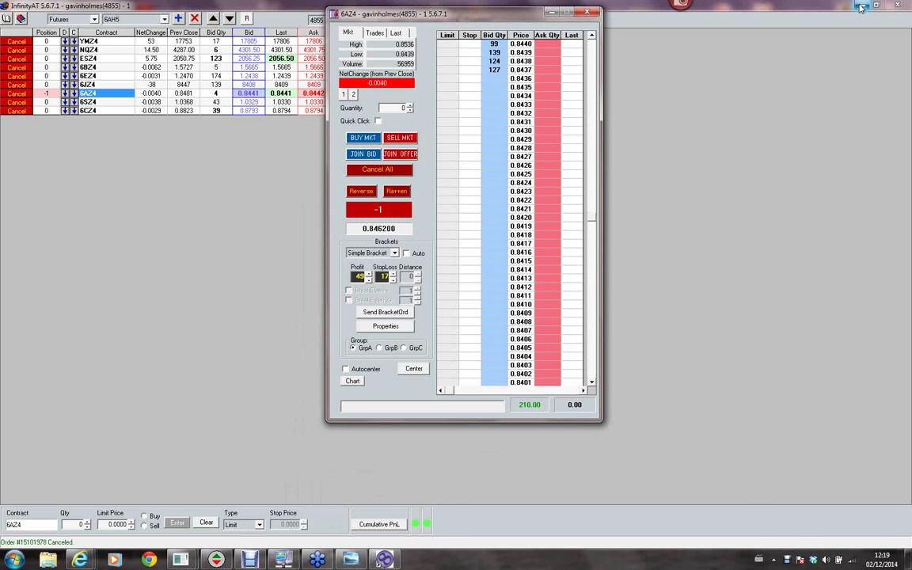
click(860, 7)
drag(512, 4, 681, 13)
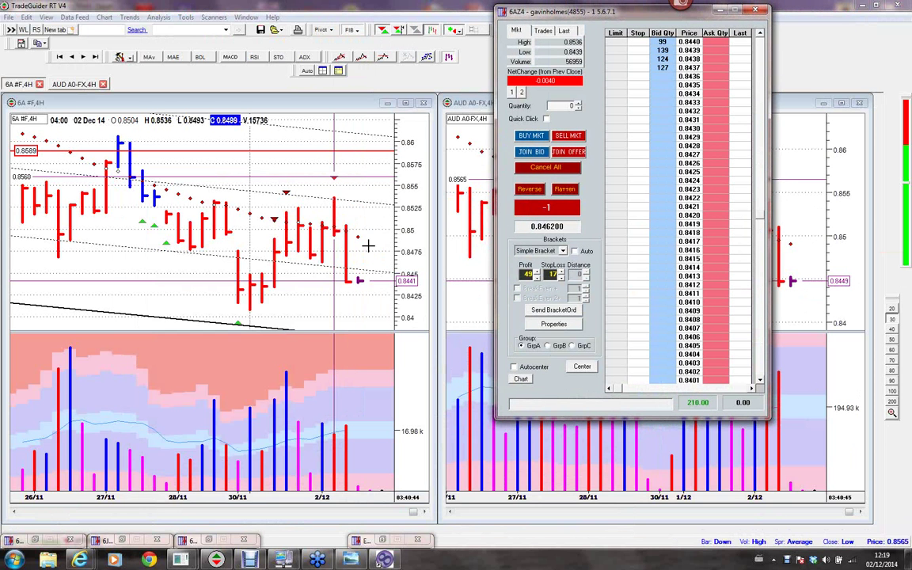
click(514, 367)
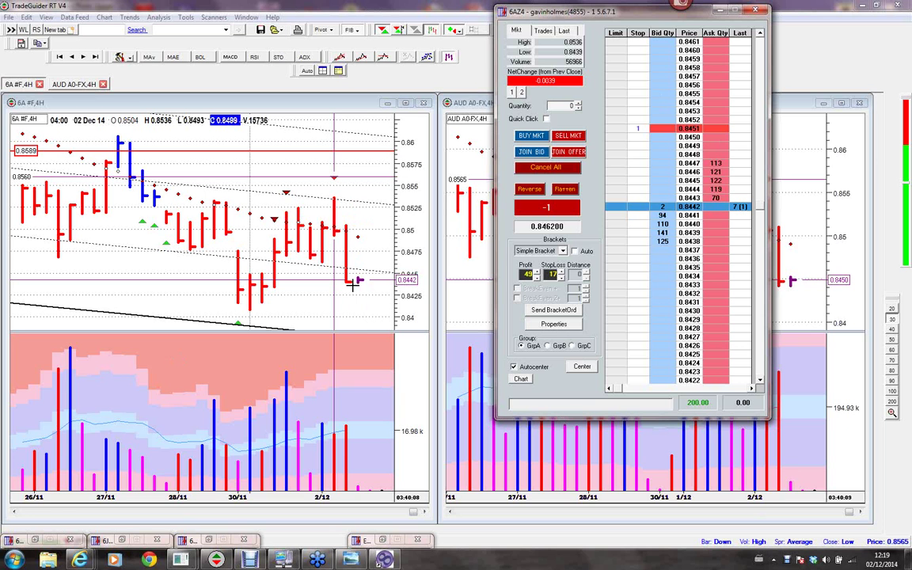
click(719, 11)
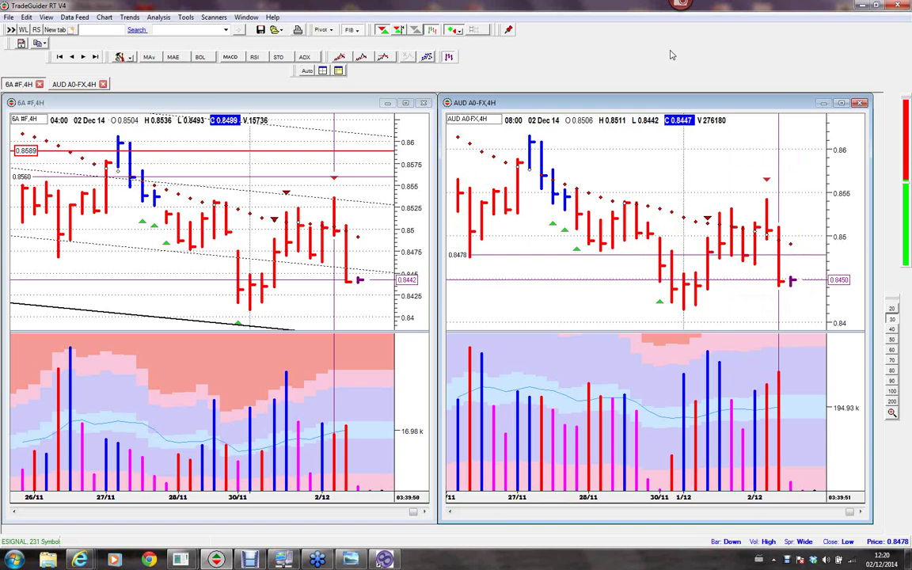
Maximize the 6A 4-hour chart, review the 01 Dec supply and 02 Dec upthrust bars, close AUD
double_click(368, 101)
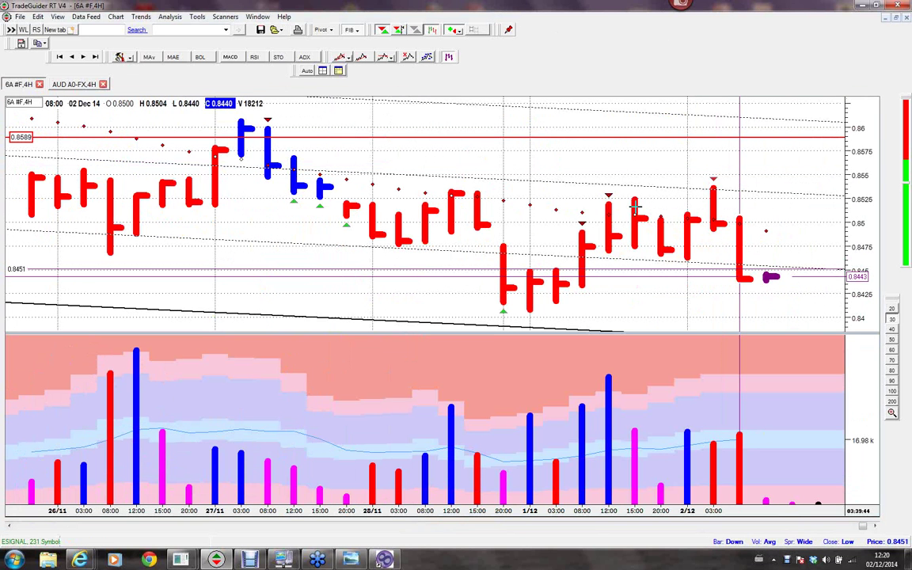
click(602, 470)
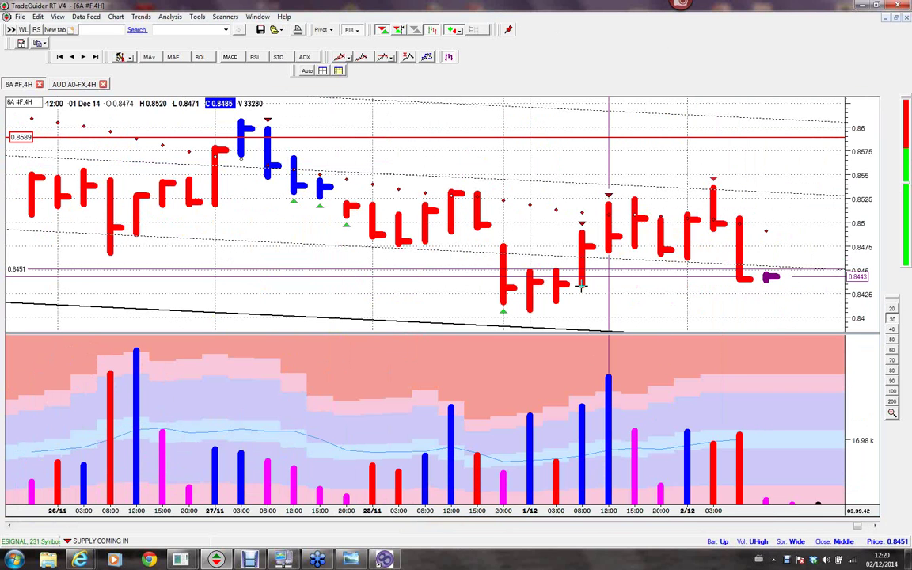
click(636, 456)
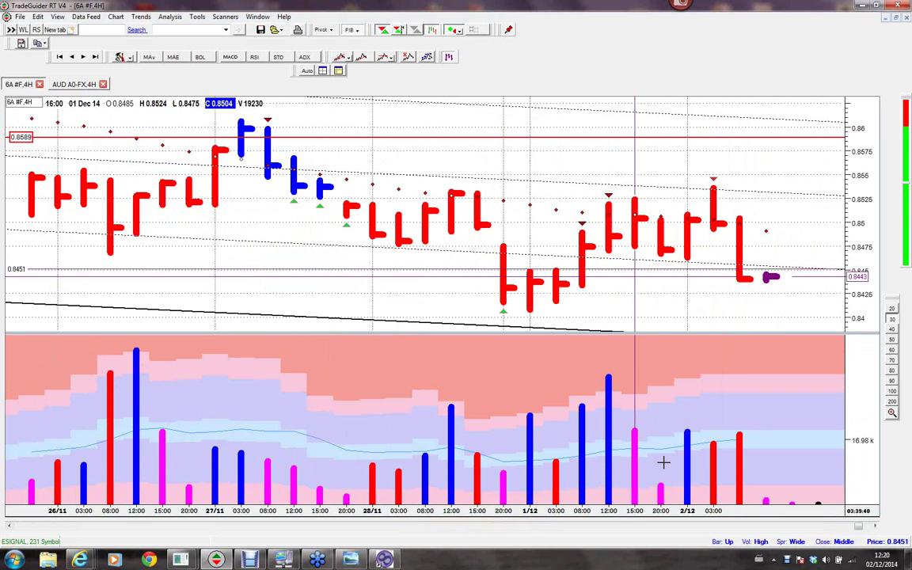
click(662, 459)
click(687, 293)
click(713, 205)
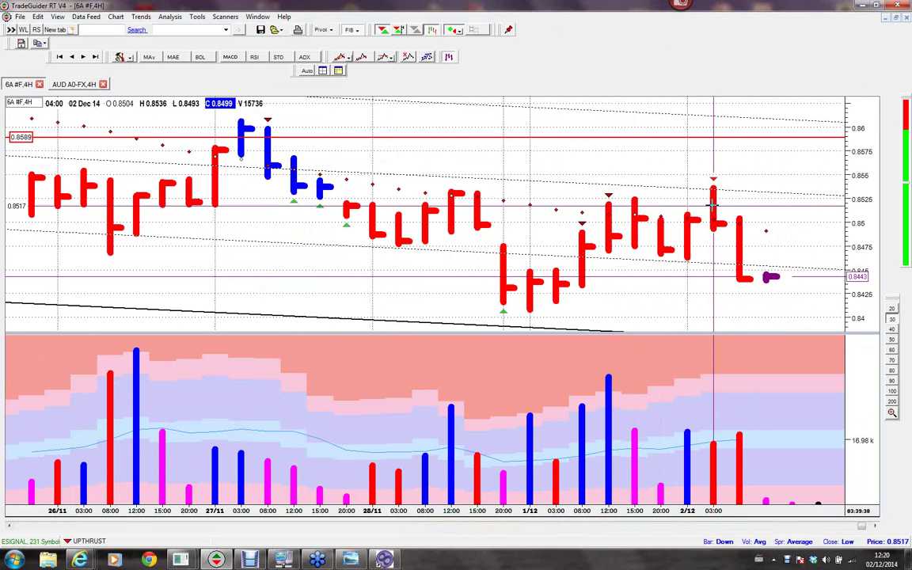
click(687, 218)
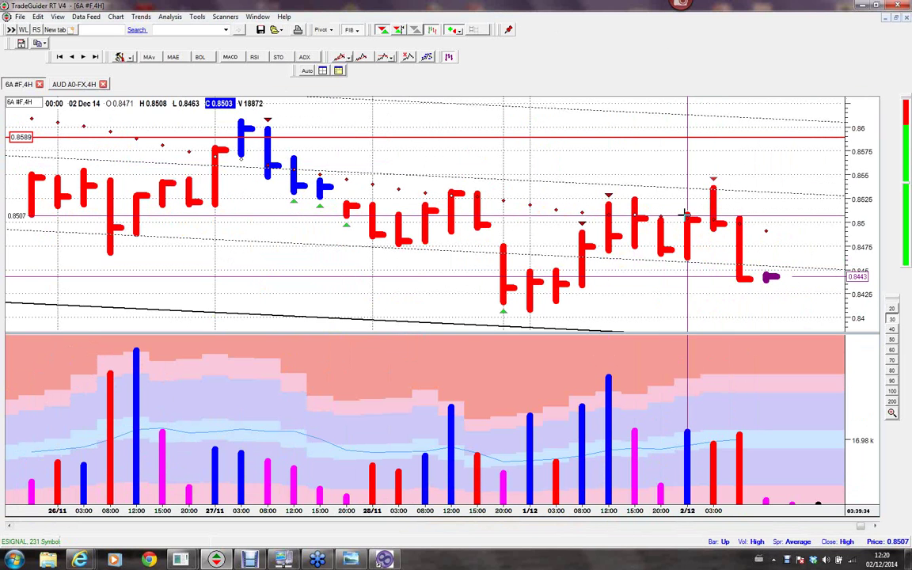
click(714, 204)
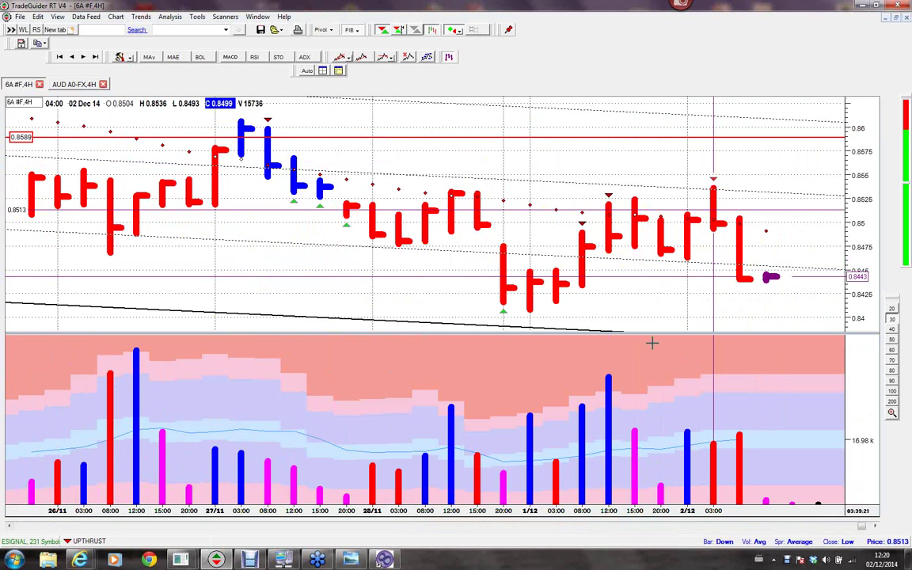
click(103, 84)
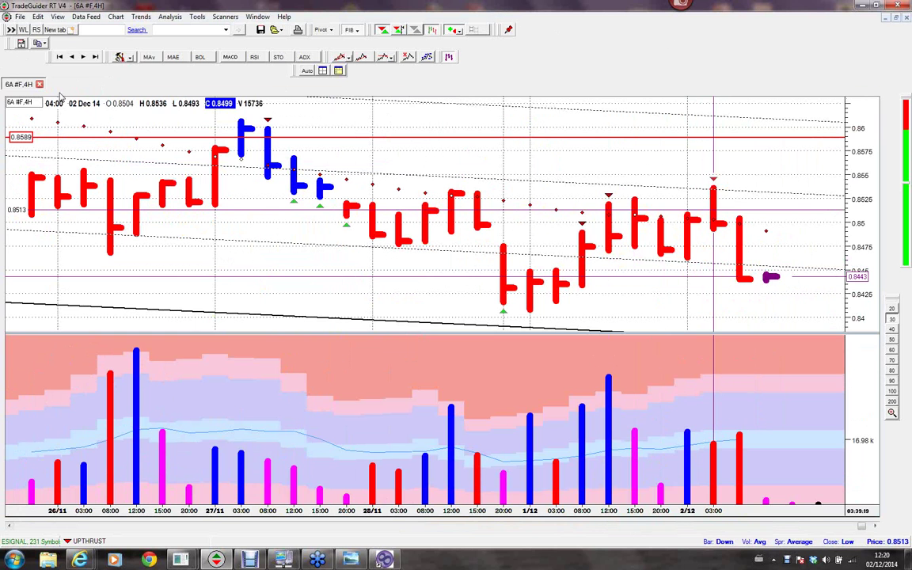
Load the 6A #F 1-hour chart from the symbols list, then hide the list
click(11, 29)
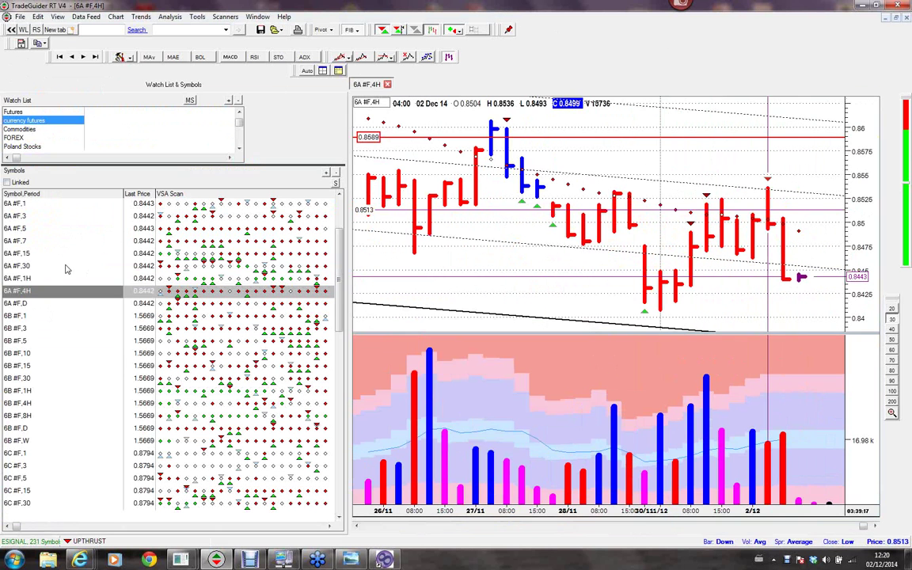
click(66, 278)
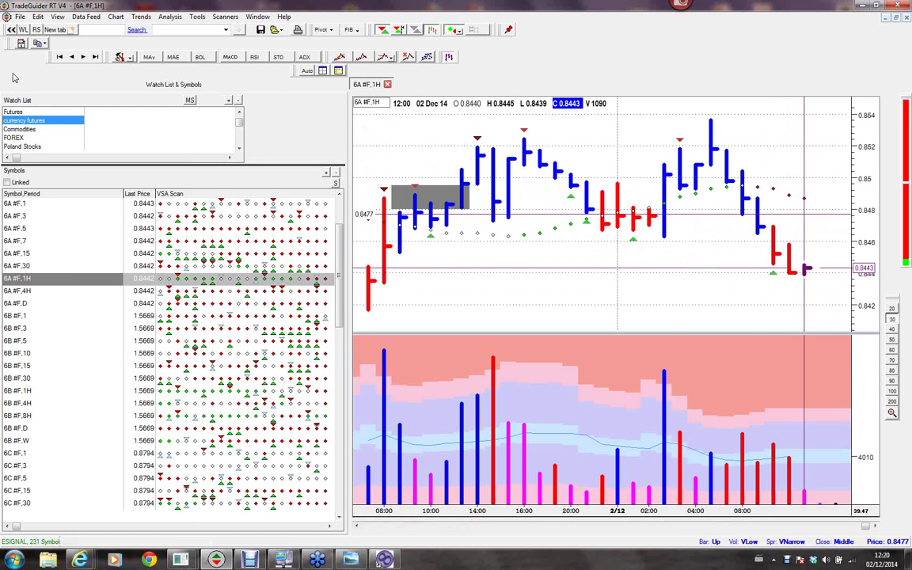
click(11, 29)
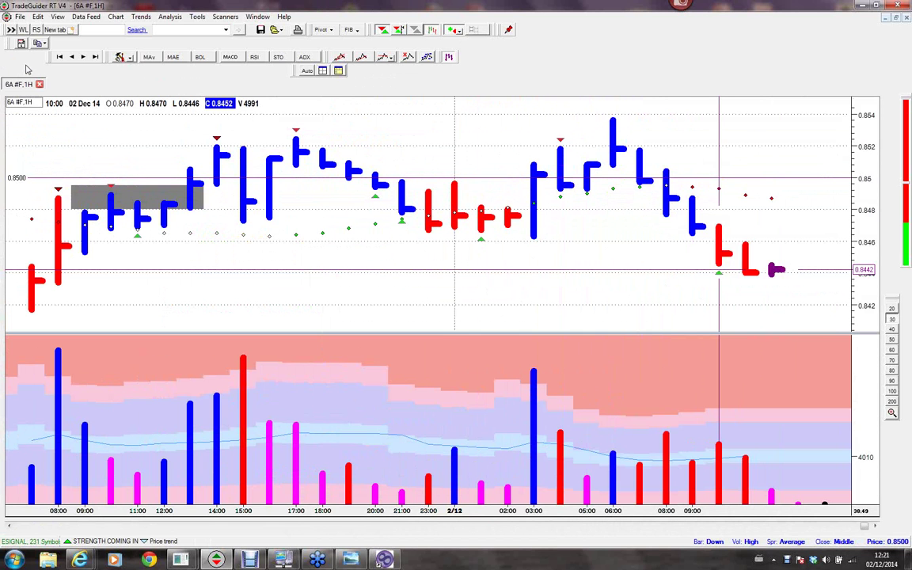
Switch to the 6A #F 15-minute chart and hide the symbols list for full width
click(10, 30)
click(32, 253)
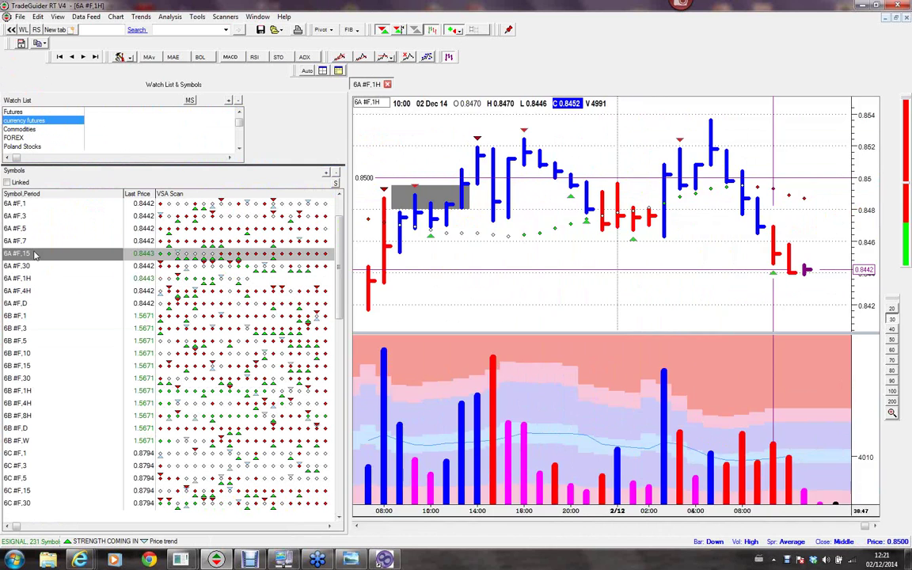
click(10, 29)
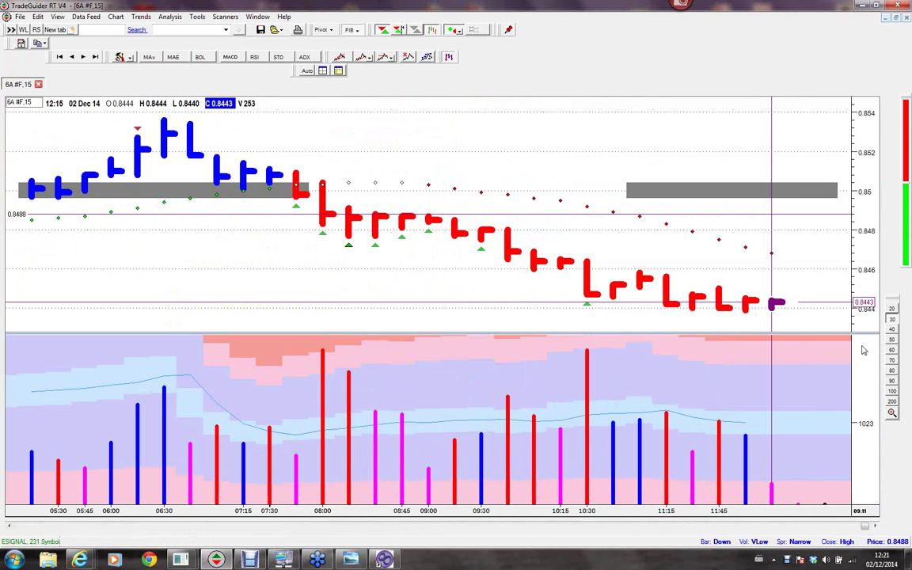
Show about 100 bars and review the 04:00 no demand and 06:15 supply coming in signals
click(889, 389)
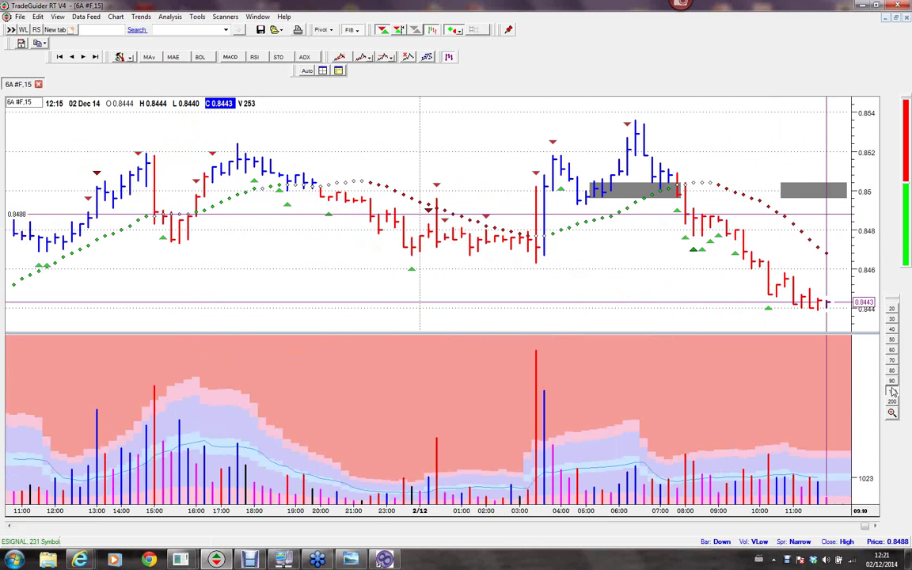
click(553, 142)
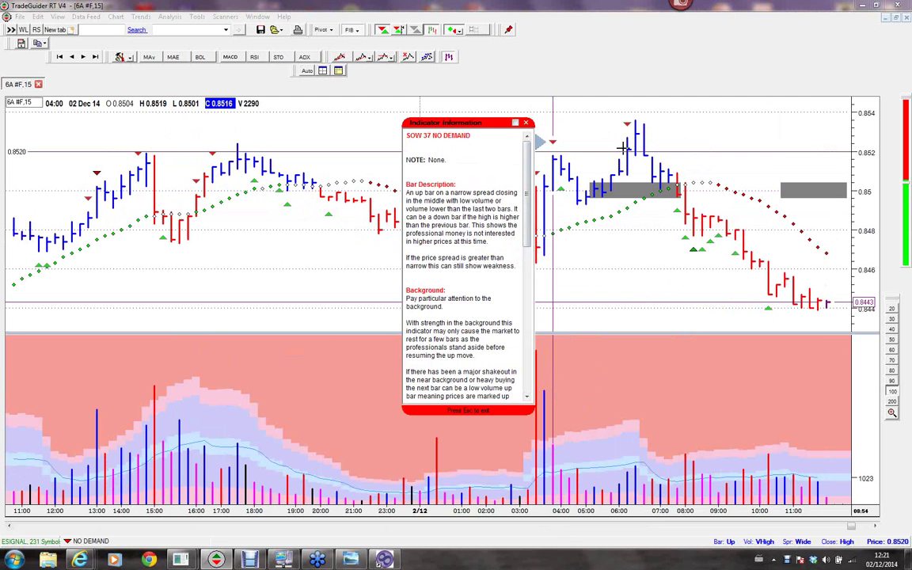
key(Escape)
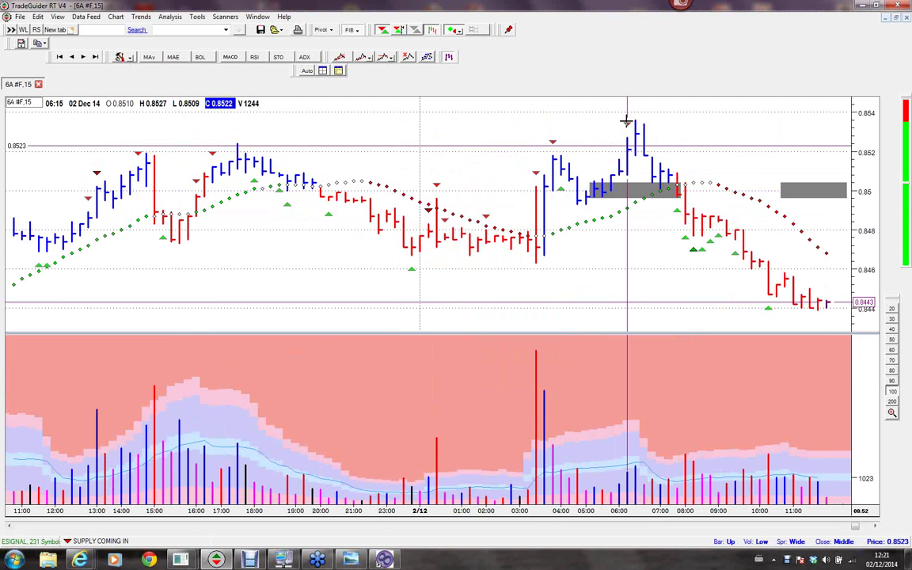
click(626, 123)
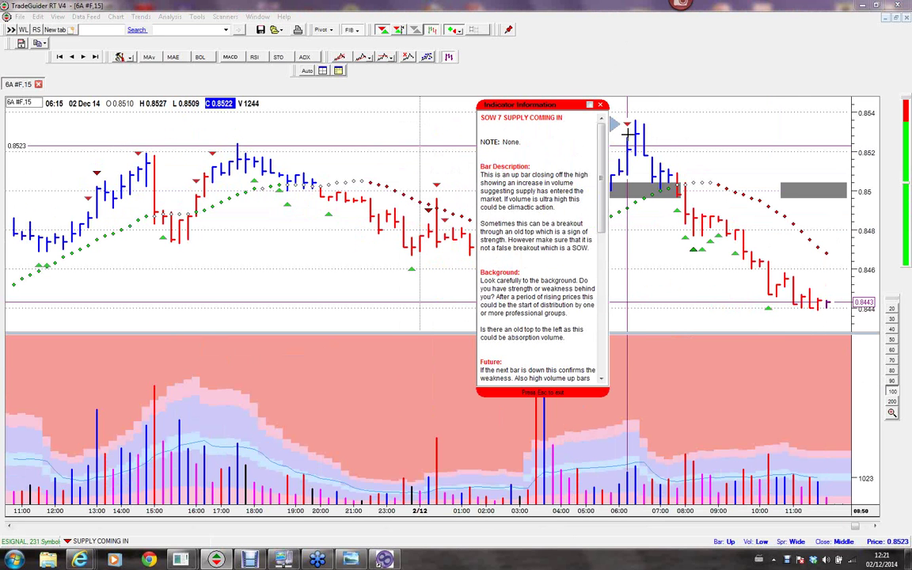
key(Escape)
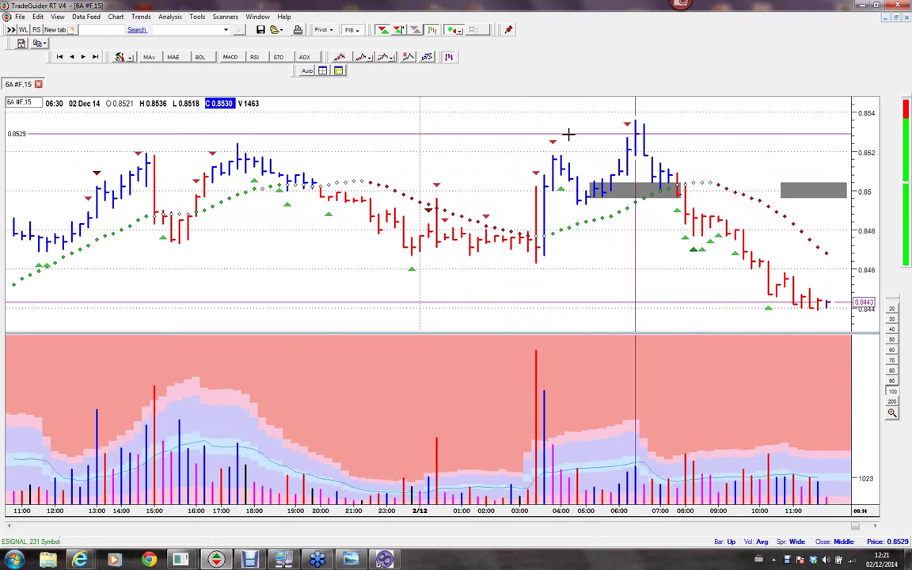
Inspect the 06:30–09:00 bars, marking the 0.8518 level and the 08:00 potential selling climax
click(643, 126)
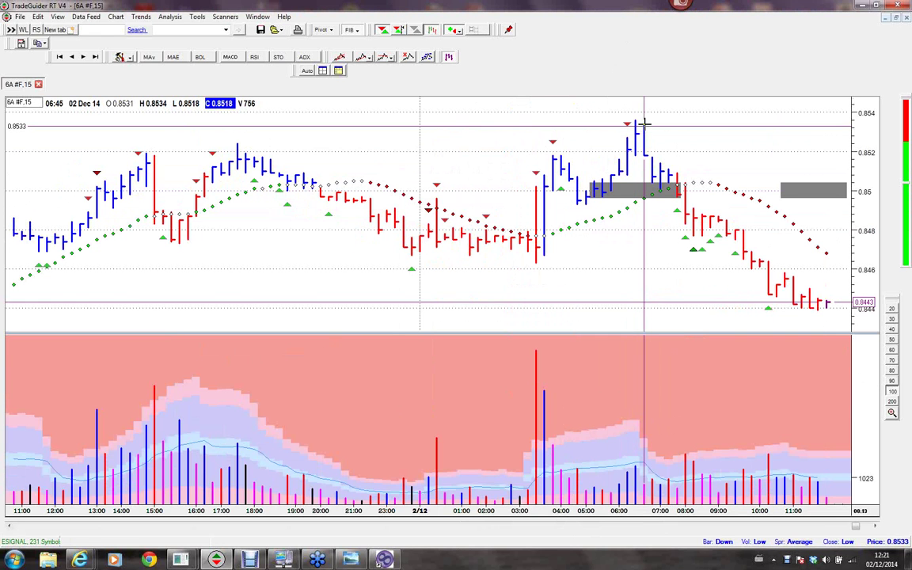
key(Left)
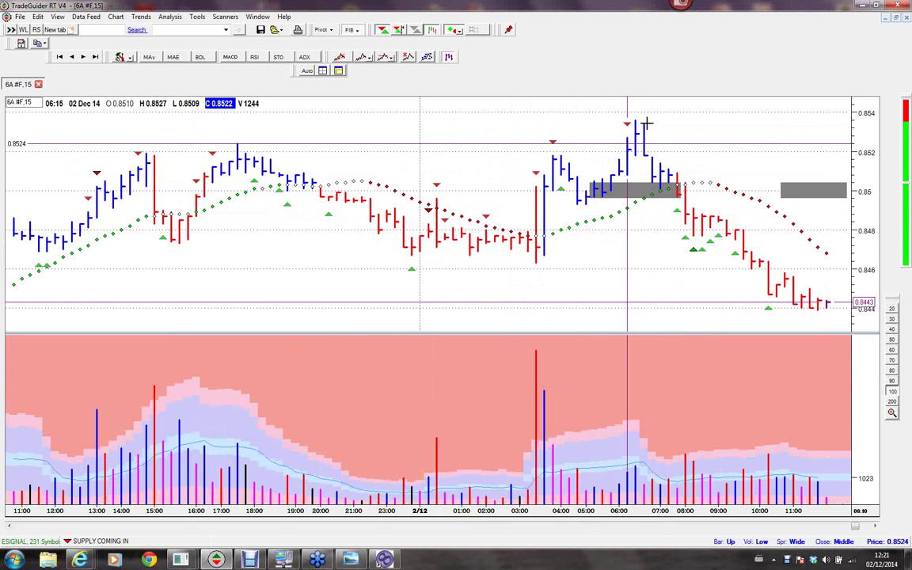
key(Right)
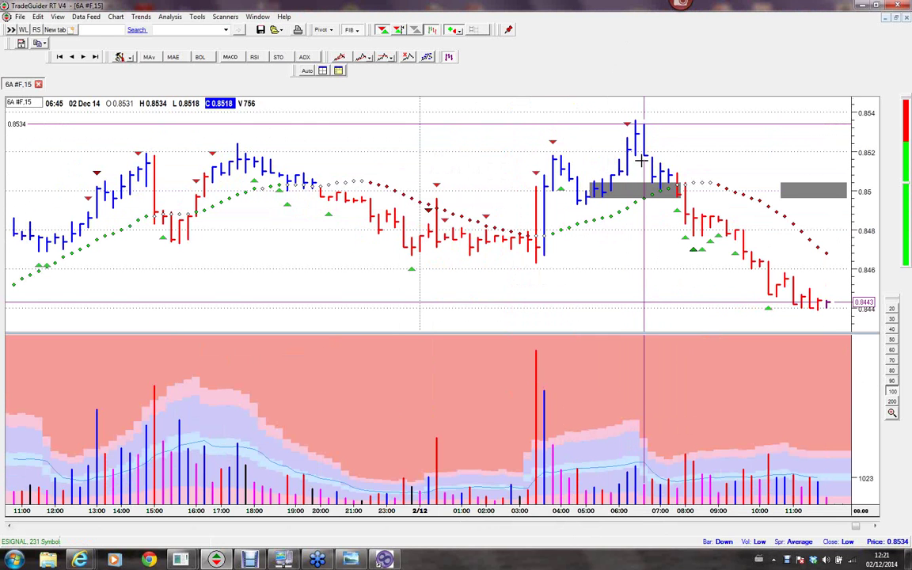
click(645, 154)
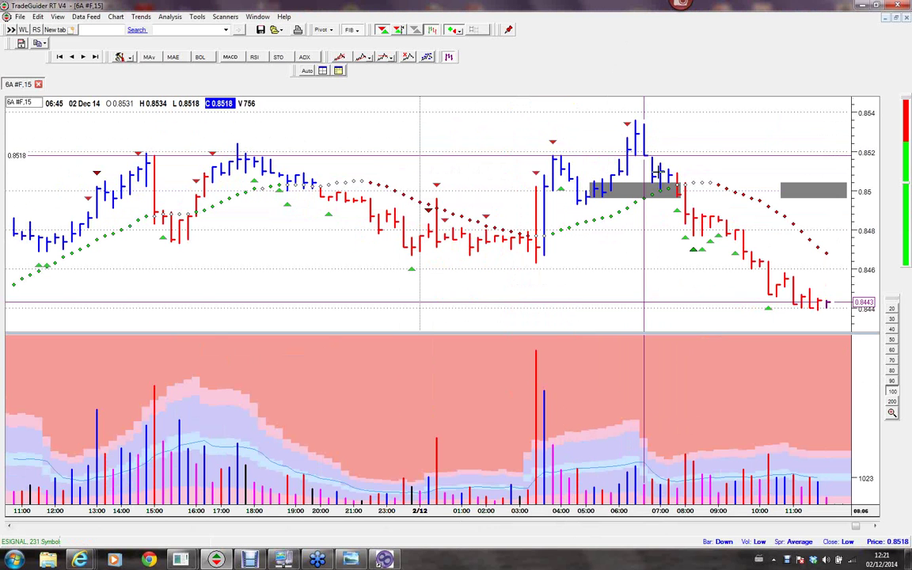
click(693, 176)
key(Right)
key(Right)
key(Right)
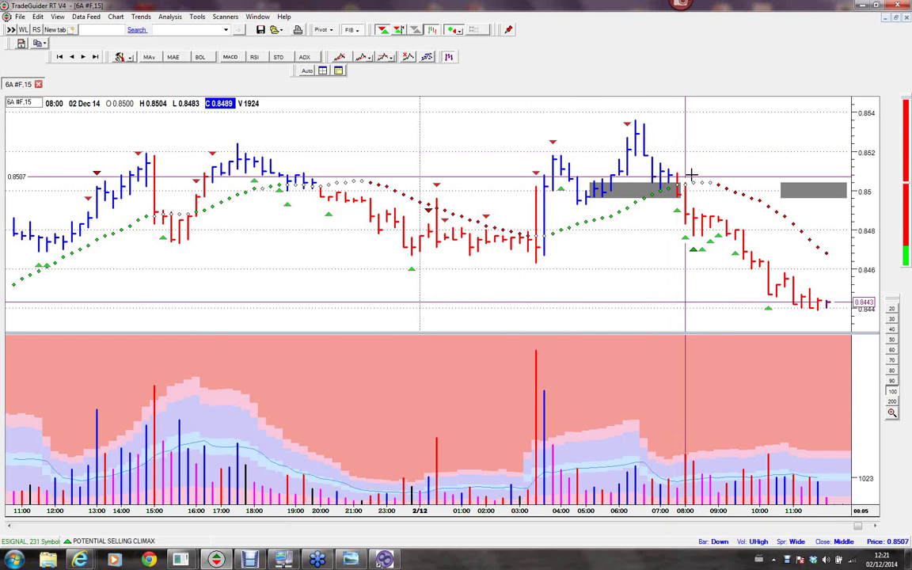
click(704, 181)
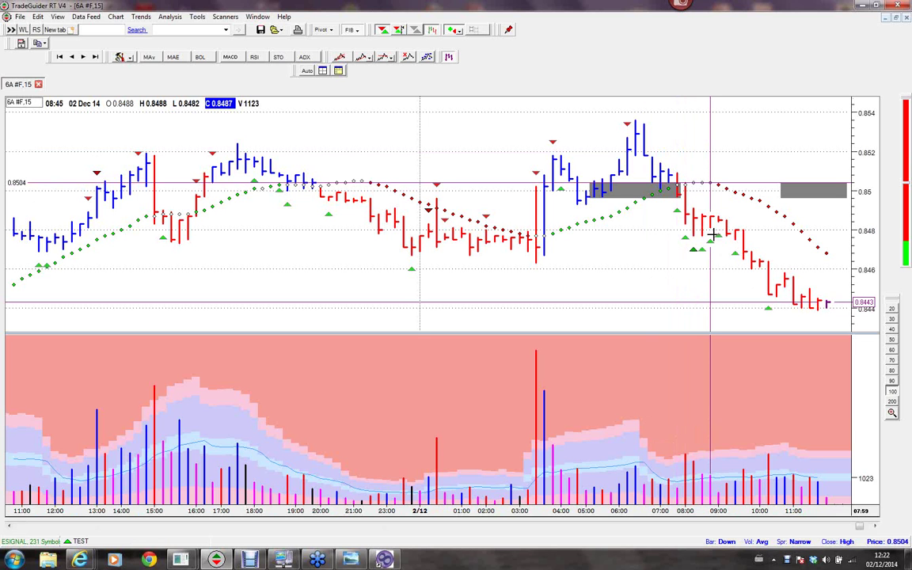
click(721, 213)
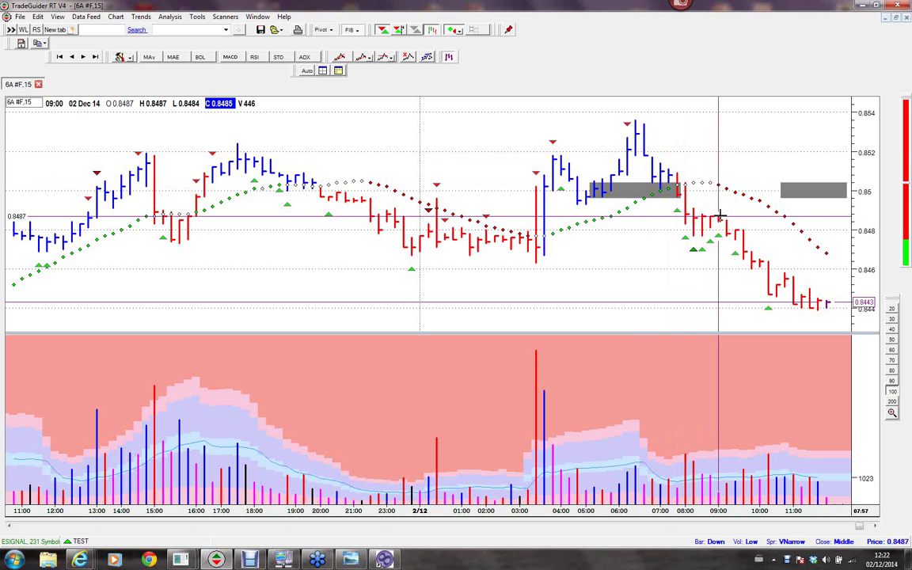
Read the 09:00 test signal explanation, highlighting its Background paragraph, then close it
click(716, 235)
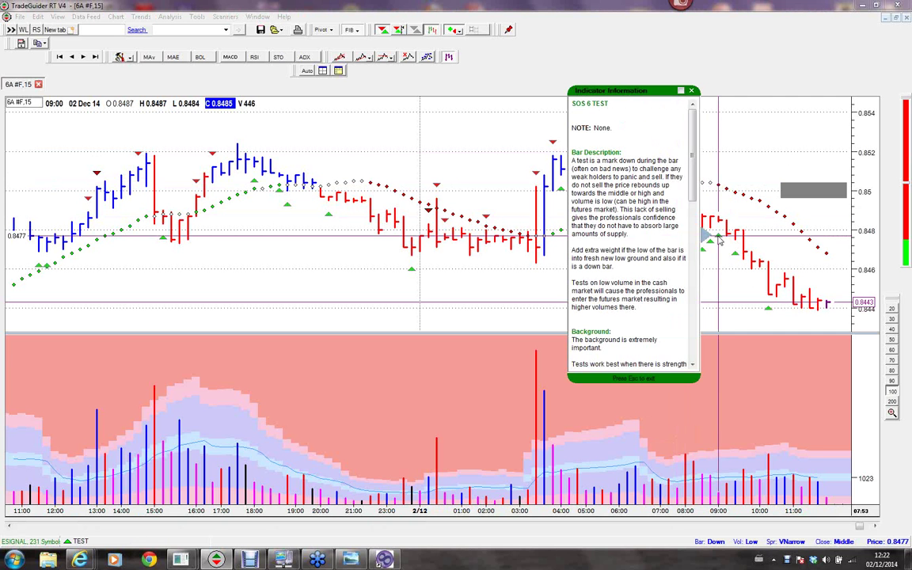
scroll(648, 242, down, 5)
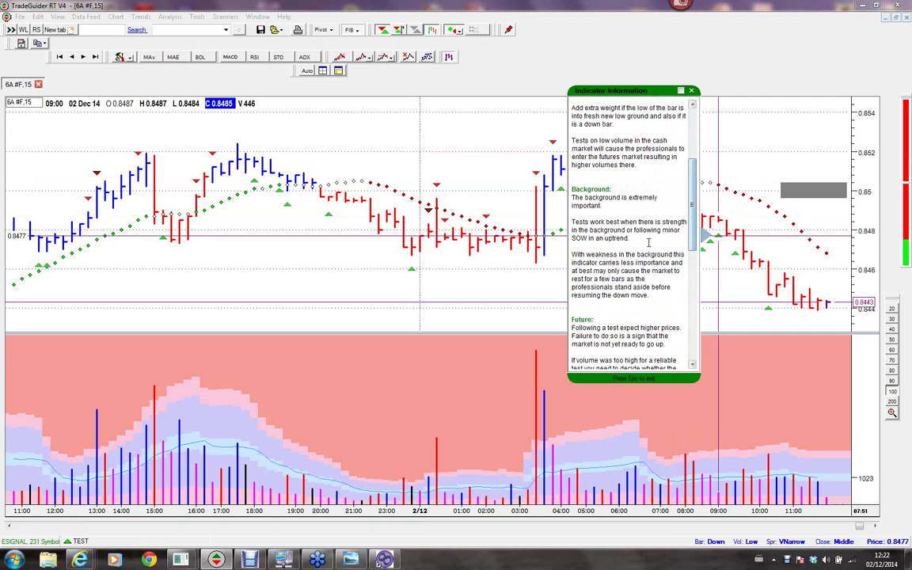
drag(647, 242, 572, 196)
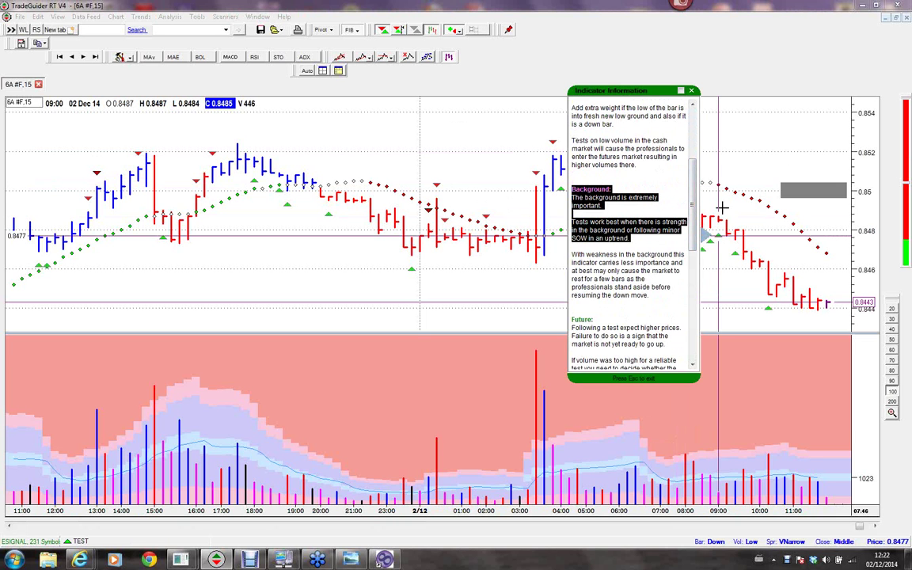
click(693, 92)
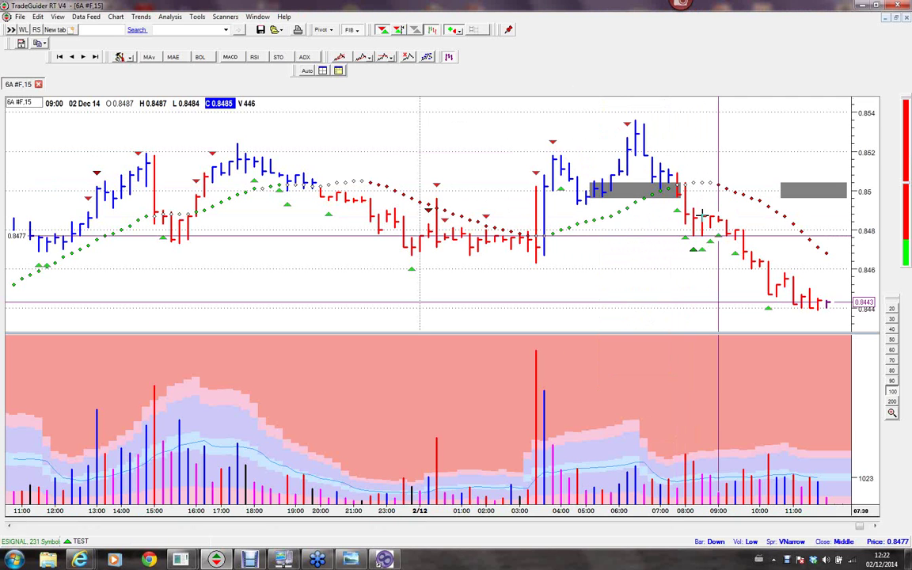
Load the 6A 5-minute chart, review the 08:05 Potential Stopping Volume signal, then load 6A #F,3
click(9, 30)
click(63, 231)
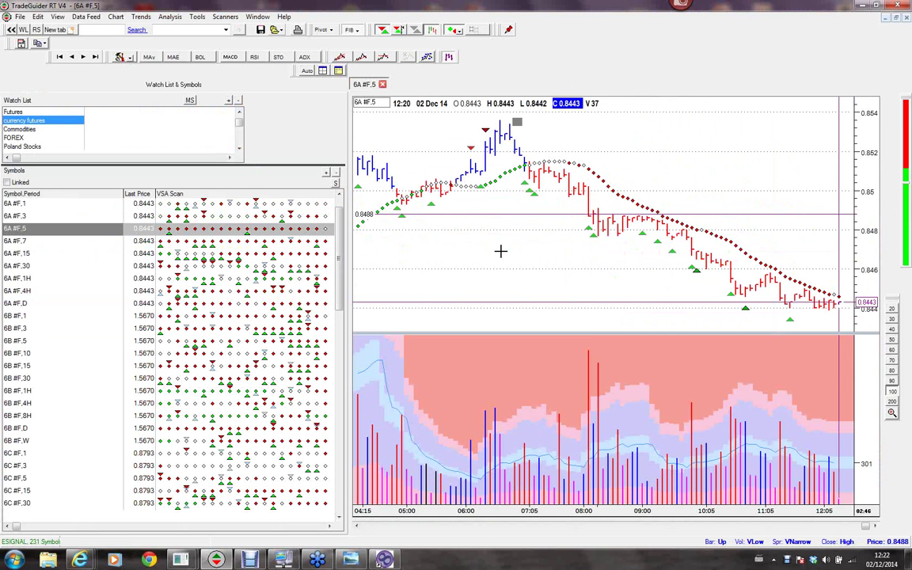
drag(556, 140, 588, 189)
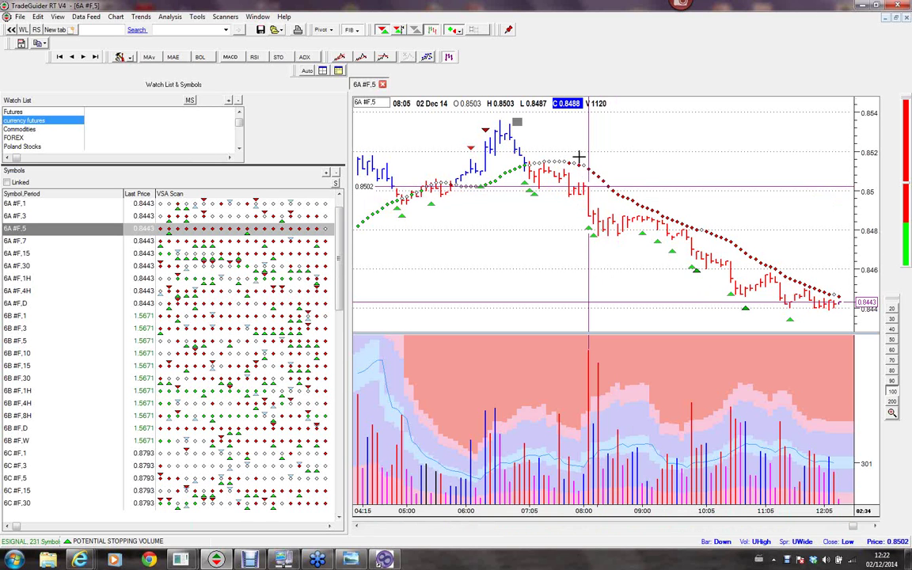
click(590, 214)
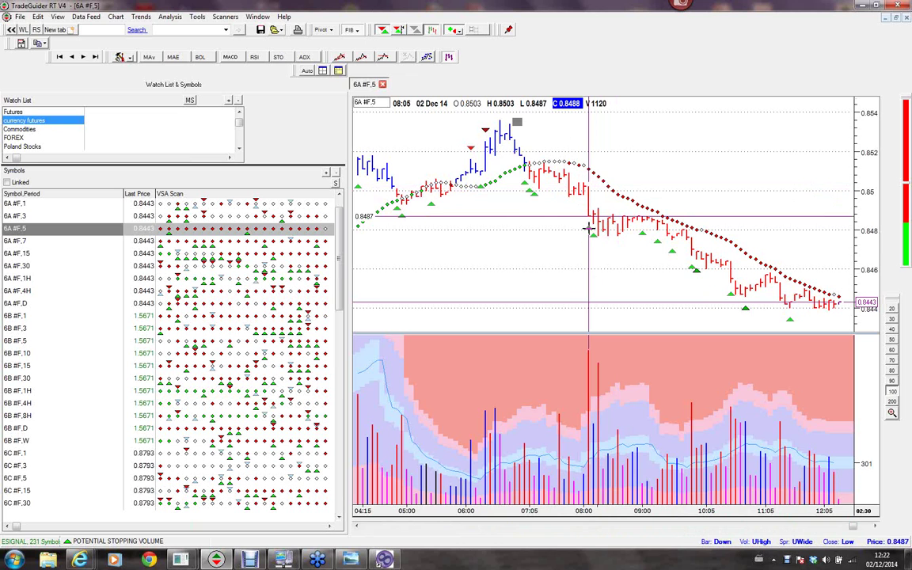
click(590, 228)
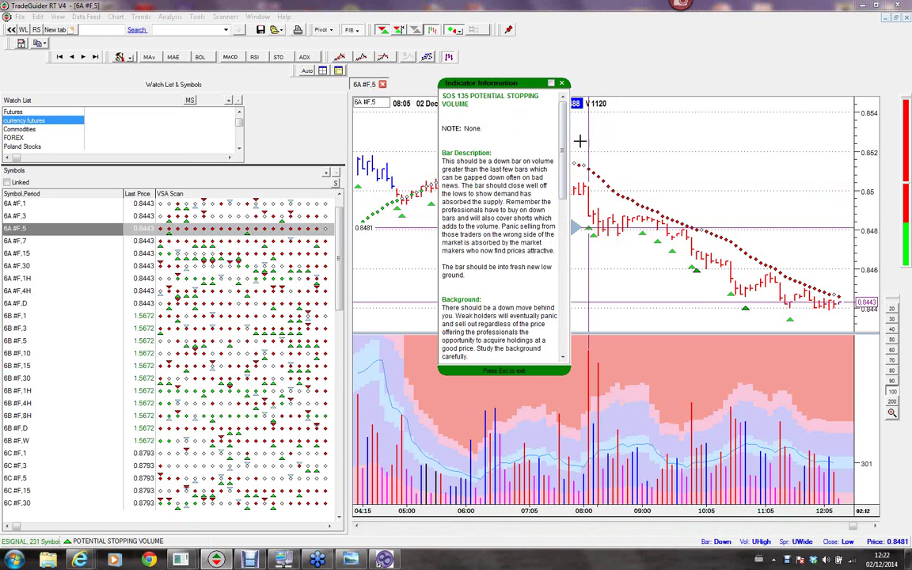
key(Escape)
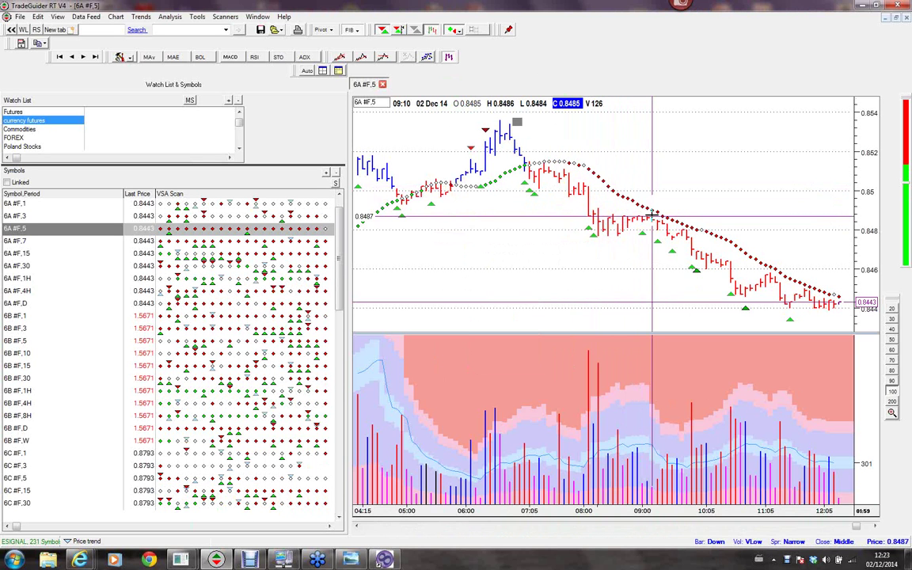
click(281, 217)
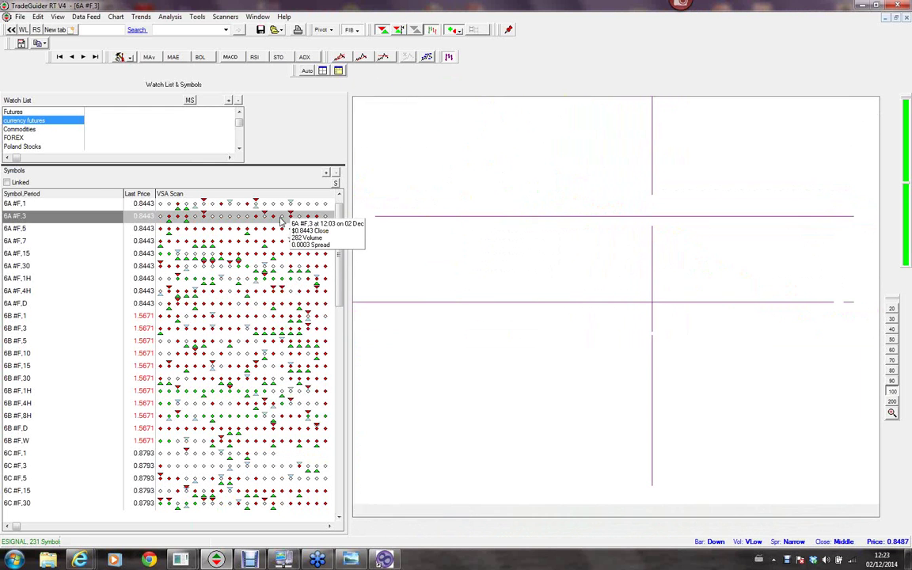
Hide the watch list and dismiss the two Upthrust explanations on the 3-minute chart
click(11, 30)
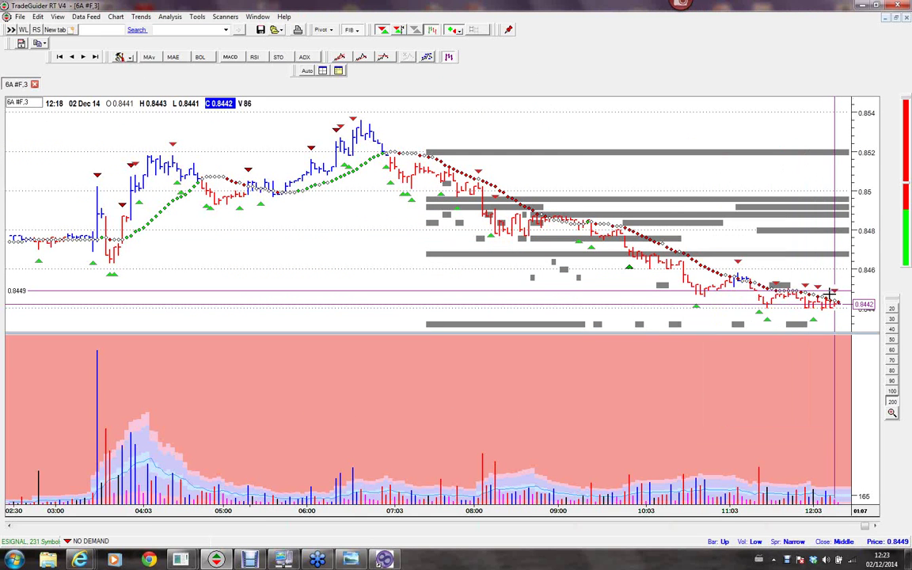
mouse_move(818, 292)
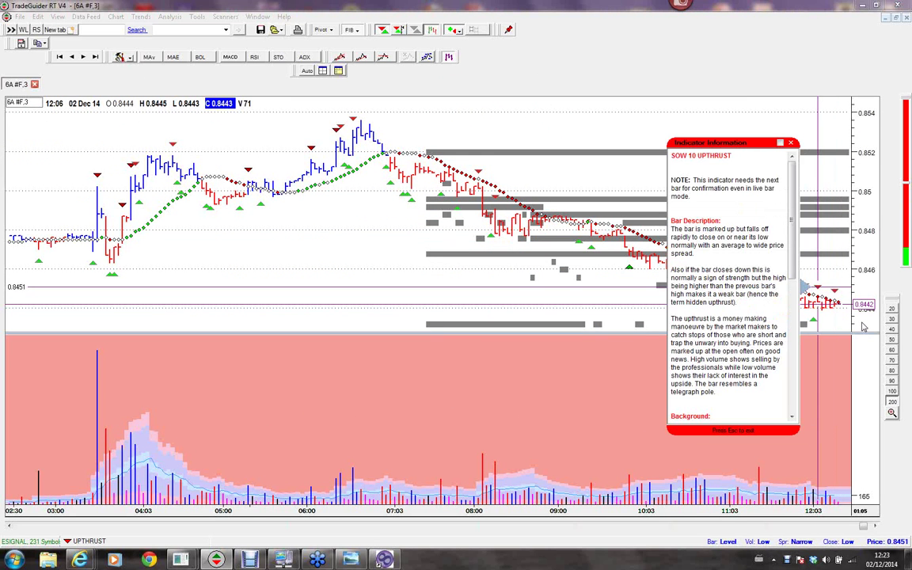
click(790, 144)
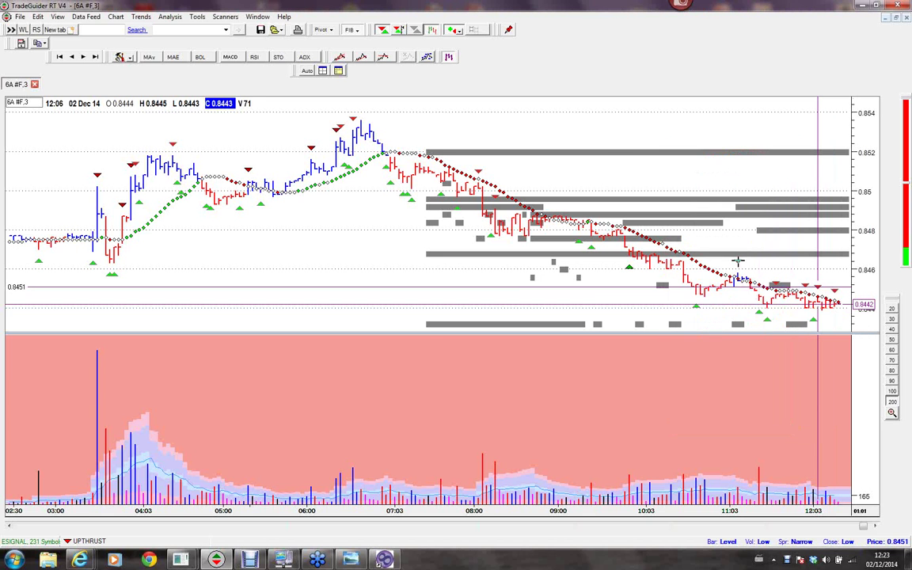
mouse_move(737, 261)
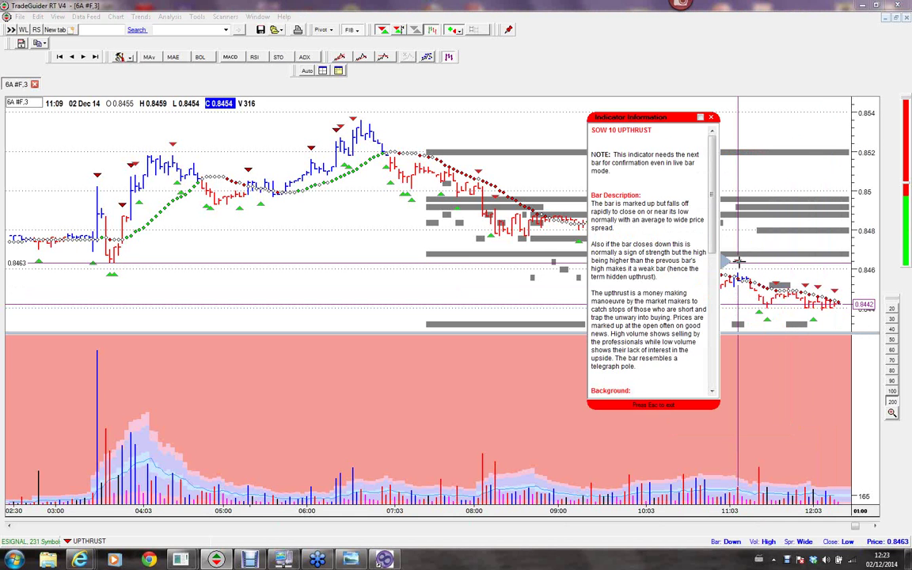
click(712, 118)
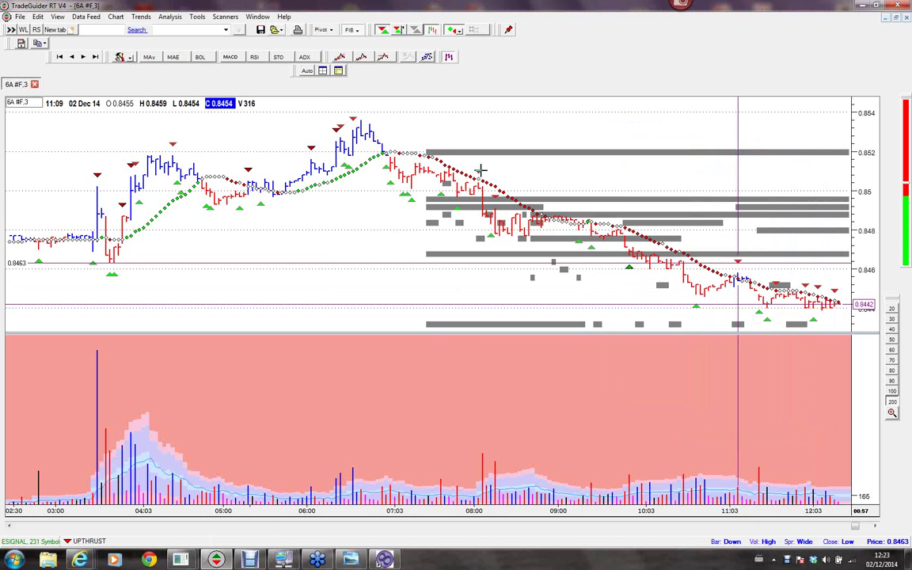
Review the 03:30 SOW 26 Supply Coming In explanation, then close it
mouse_move(478, 170)
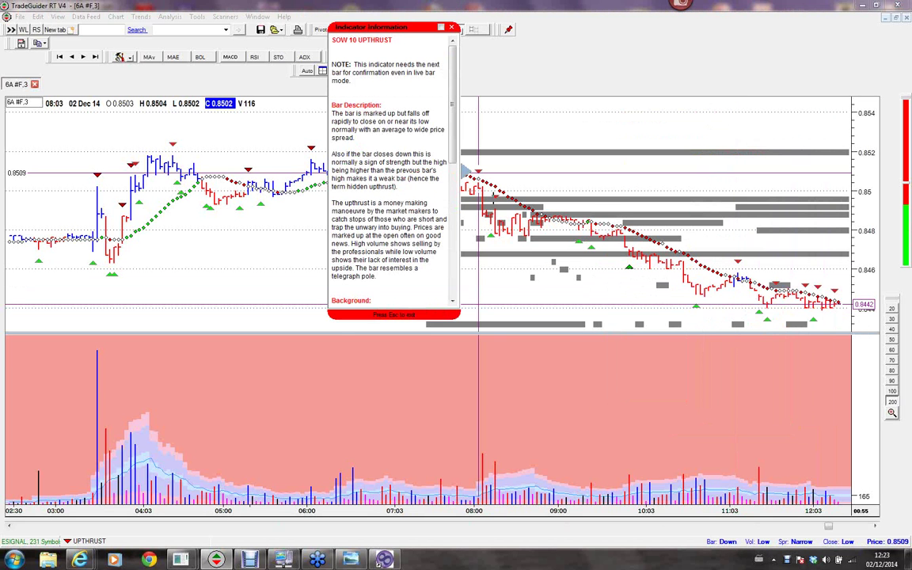
mouse_move(496, 190)
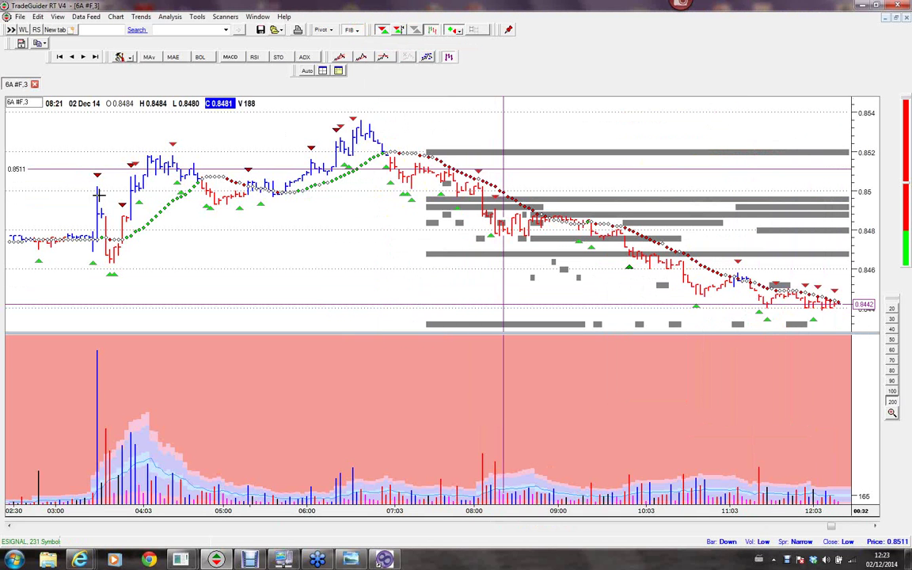
mouse_move(97, 174)
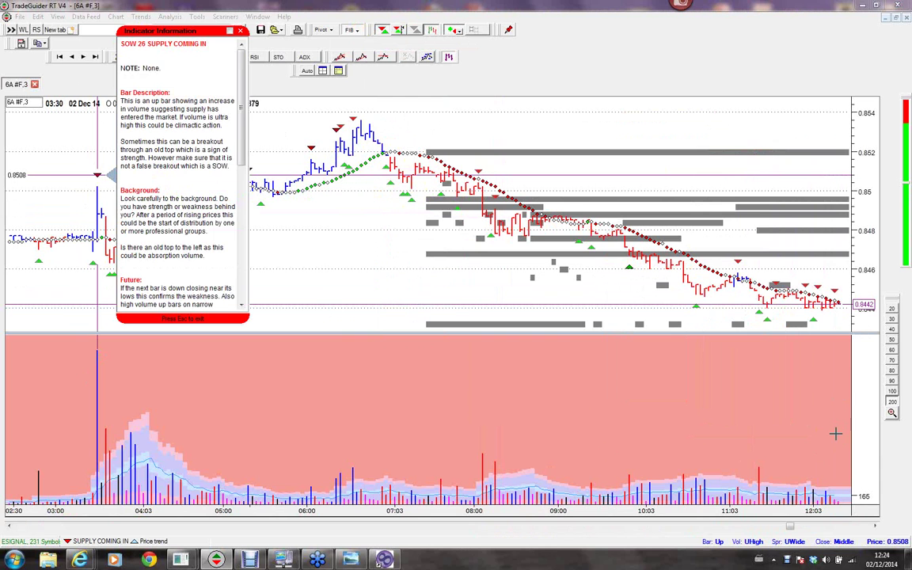
click(241, 31)
Open the AUD A0-FX,3 spot chart in a new tab, zoomed out to about 200 bars
text(AUD)
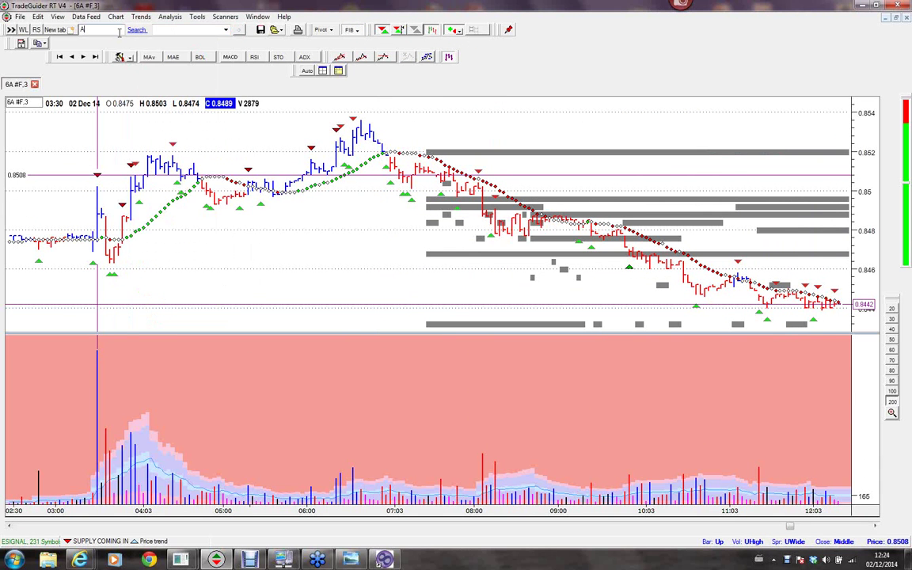
text( A0-FX,3)
key(Return)
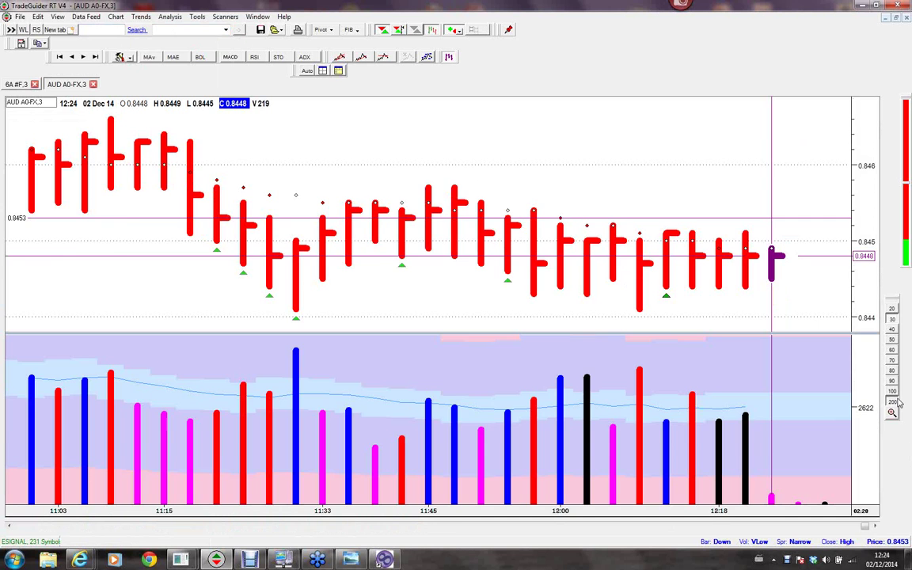
click(896, 403)
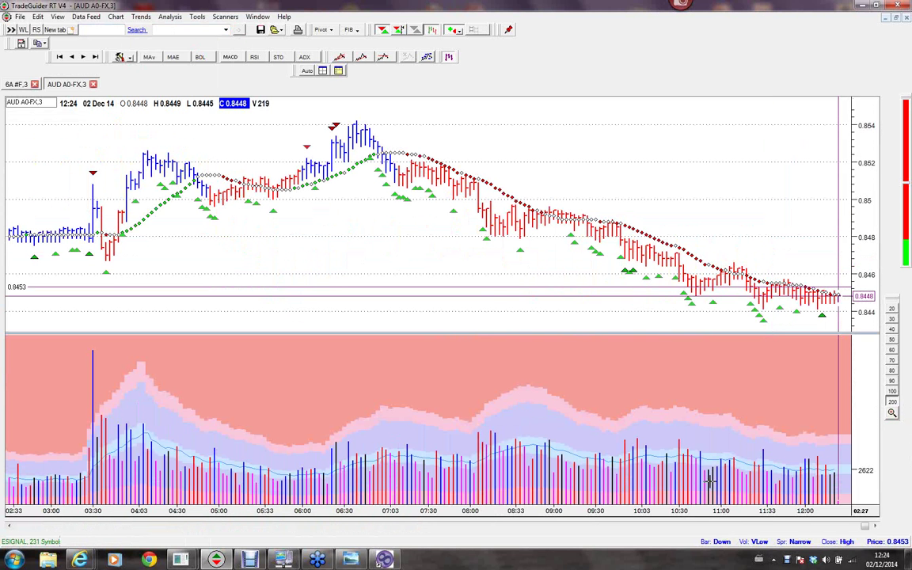
Review the Supply Coming In and Potential Buying Climax explanations, then tile the charts one above the other
click(93, 174)
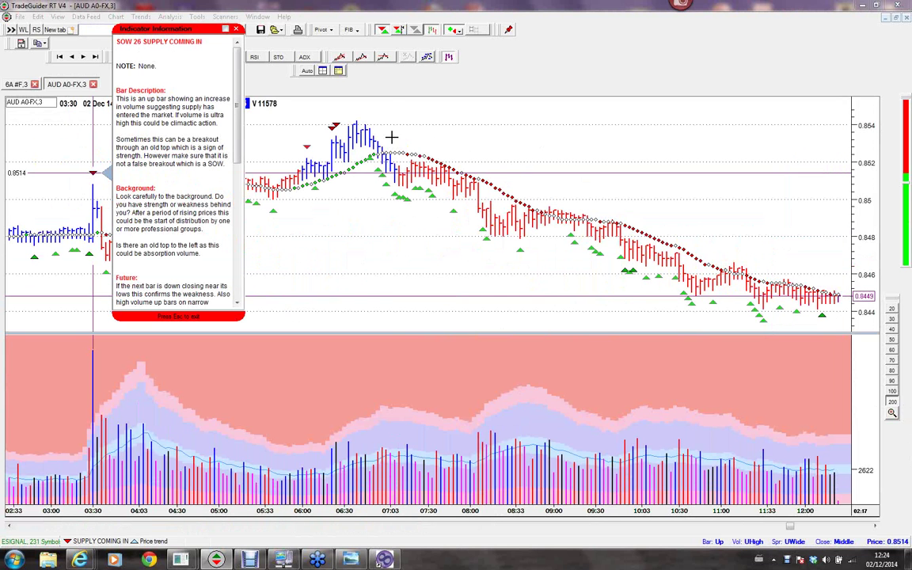
key(Escape)
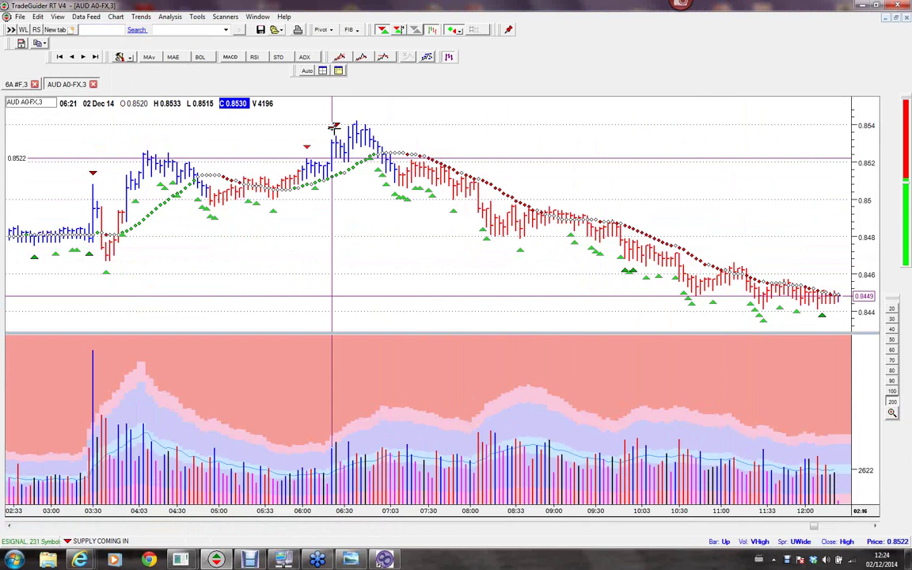
click(336, 125)
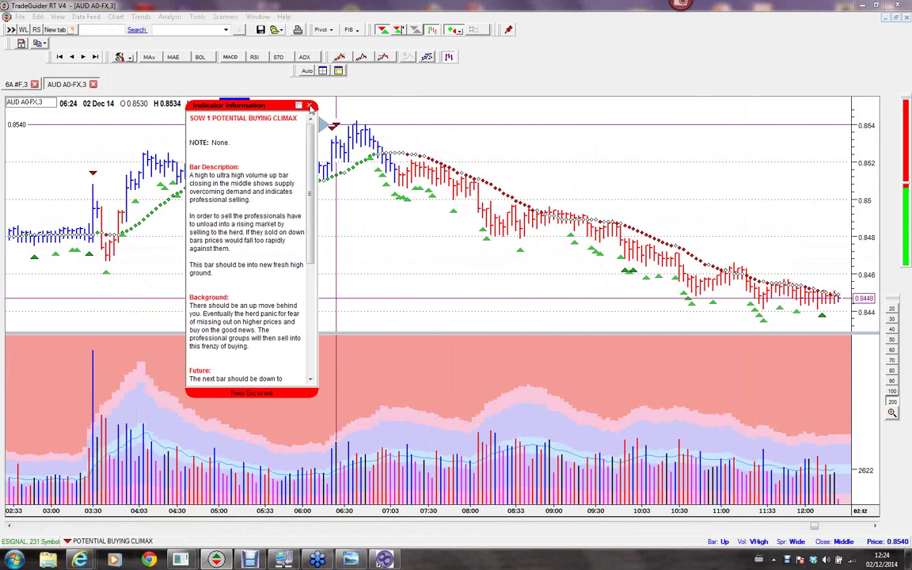
click(312, 106)
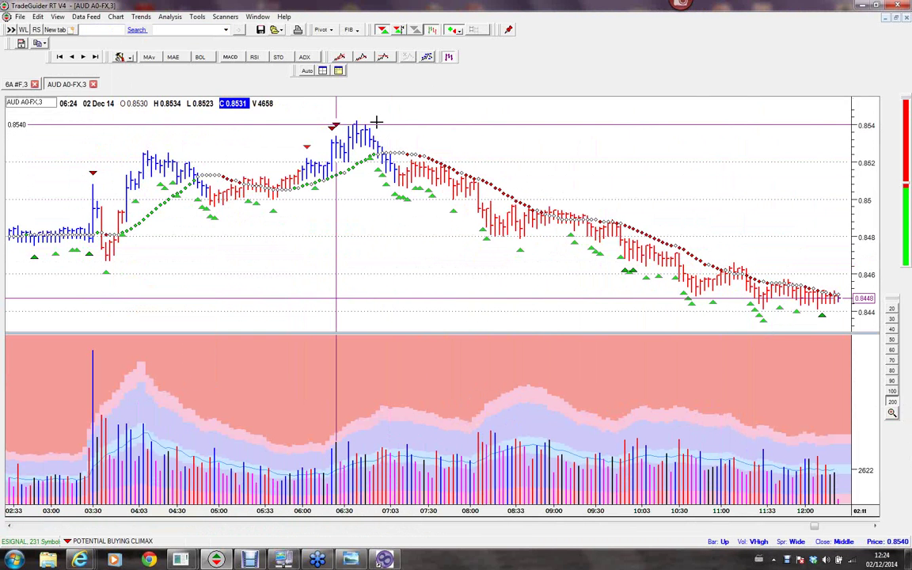
click(322, 71)
Tile the 6A and AUD charts side by side and show the 6A 11:09 Upthrust explanation
click(338, 71)
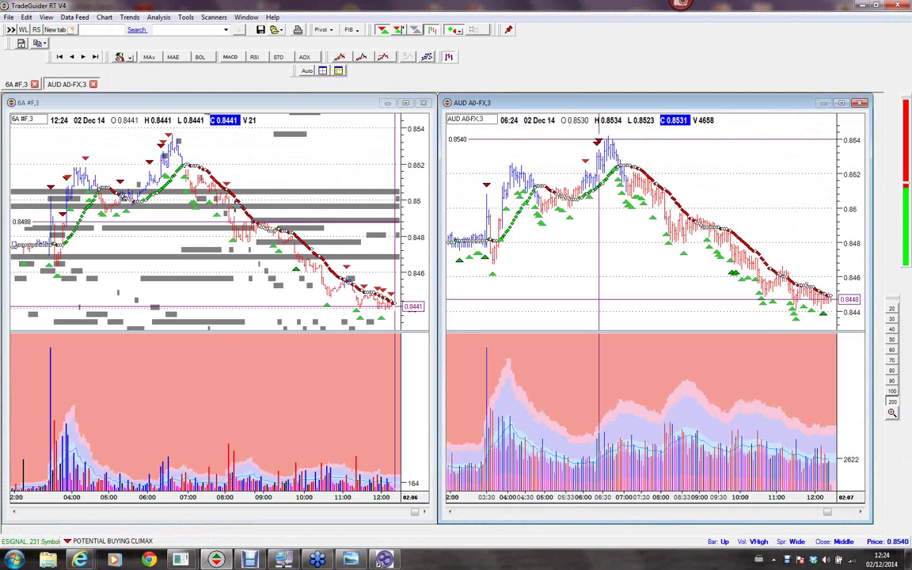
click(228, 210)
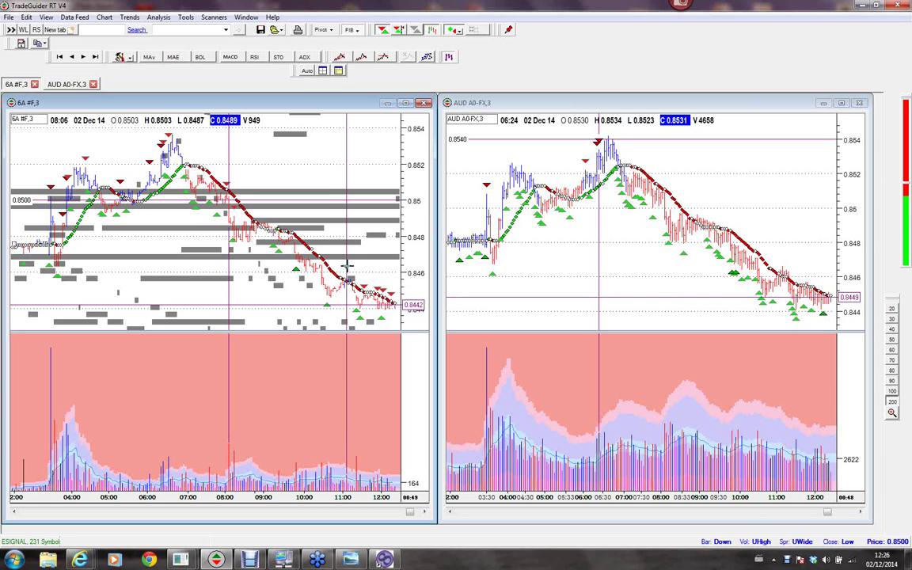
click(346, 265)
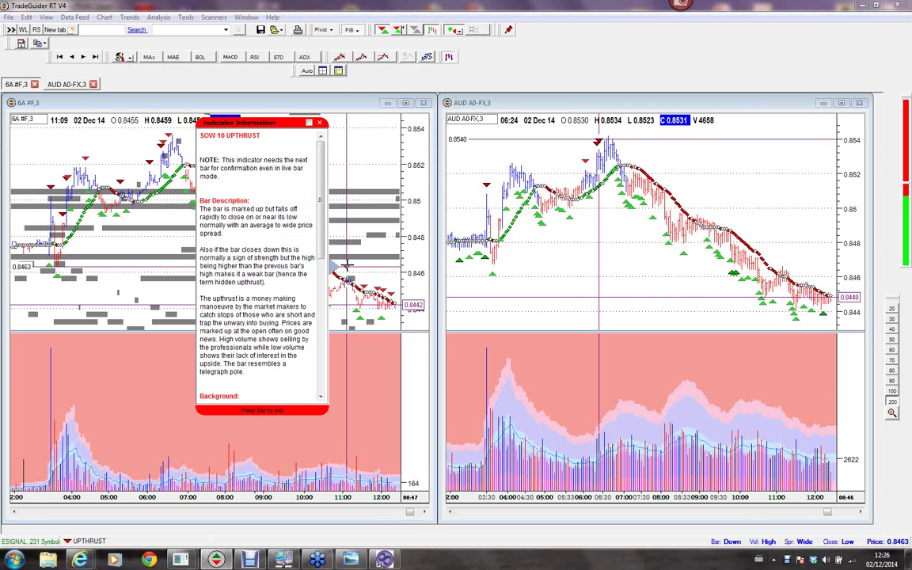
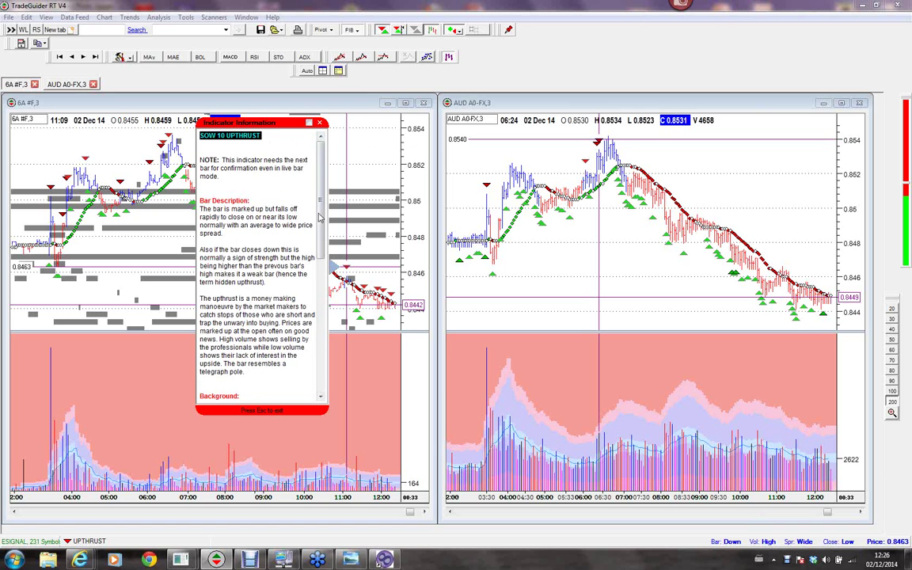
Close the UPTHRUST signal explanation and maximize the 6A chart to fill the workspace
scroll(319, 273, down, 5)
scroll(319, 273, down, 5)
scroll(279, 314, up, 8)
click(319, 123)
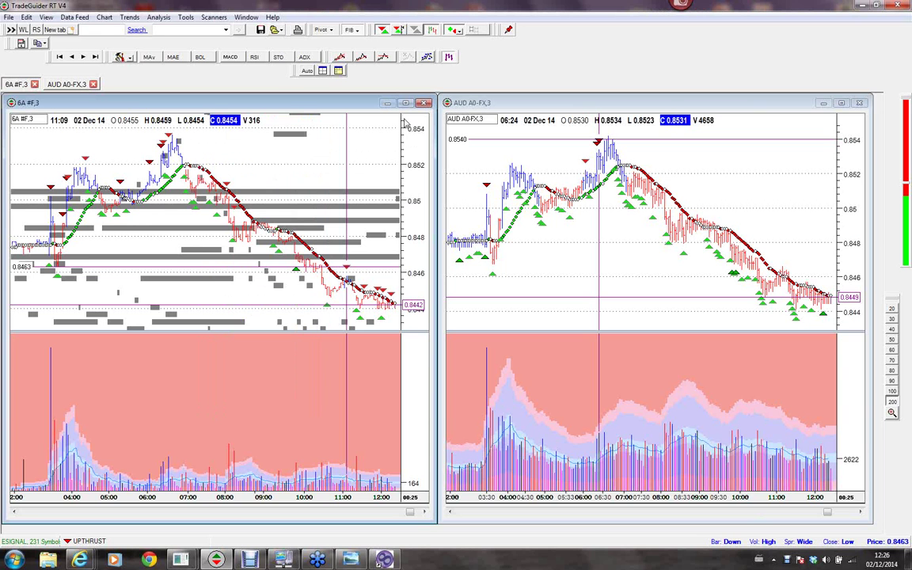
double_click(366, 102)
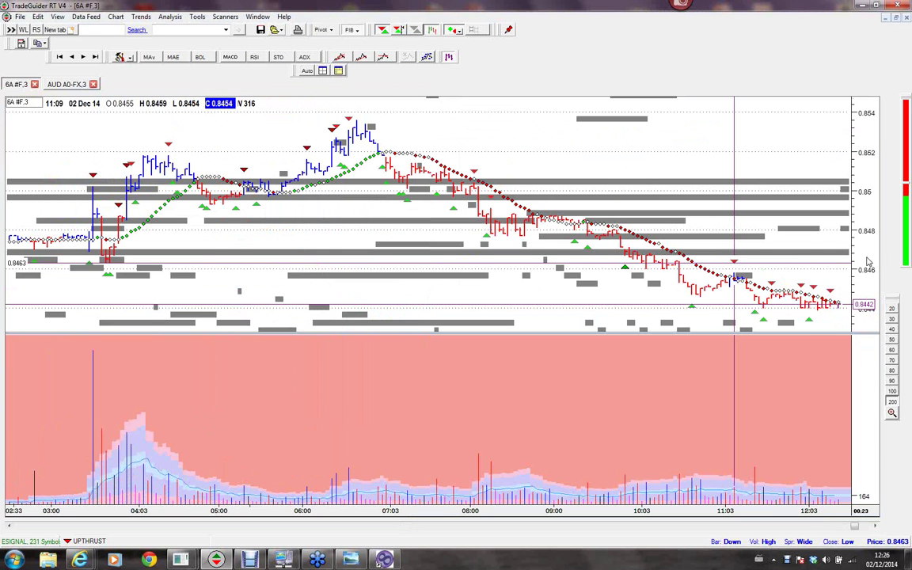
Bring up the 12:18 NO DEMAND explanation, close it, and zoom in on recent bars
click(832, 294)
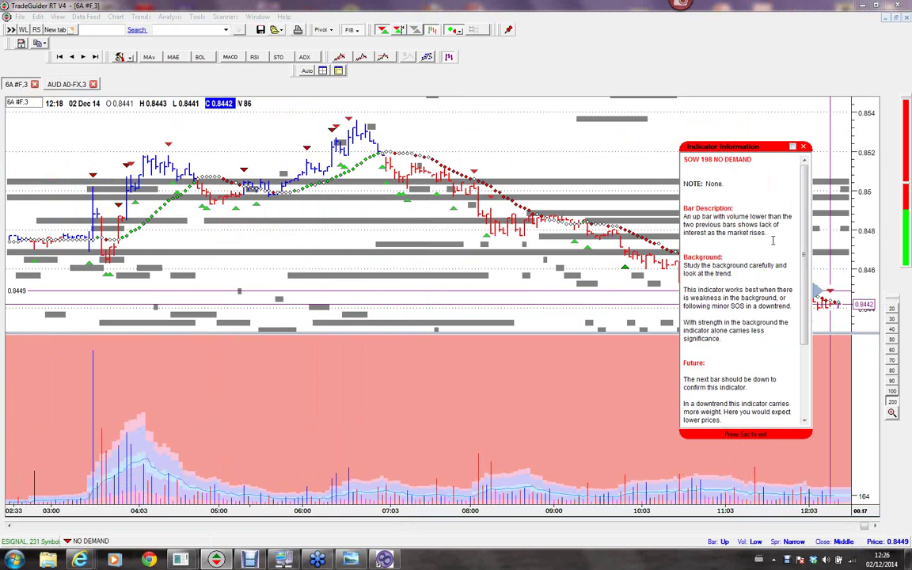
key(Escape)
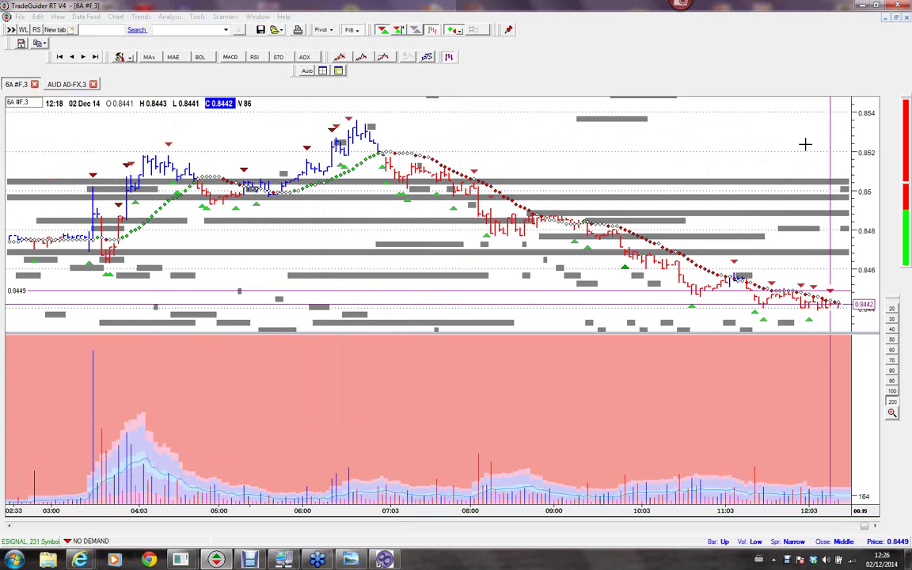
scroll(738, 197, up, 3)
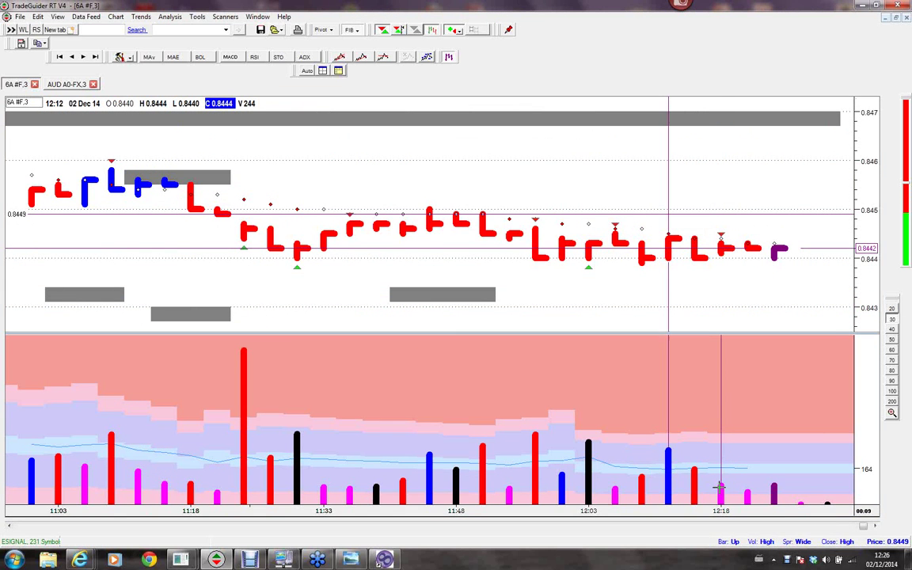
Read the NO DEMAND explanation, marking its next-bar confirmation sentence, then close it
click(721, 235)
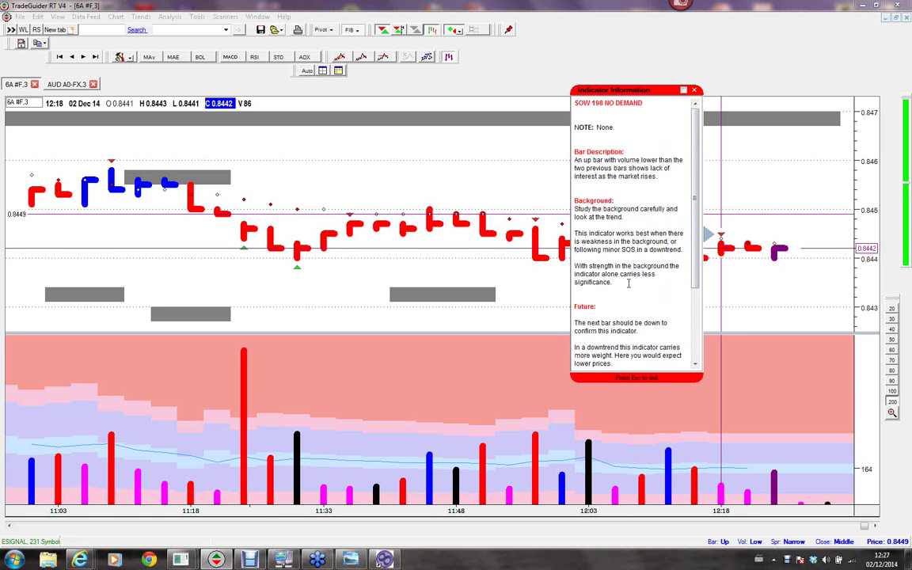
scroll(689, 271, down, 1)
scroll(689, 272, down, 2)
drag(575, 225, 638, 241)
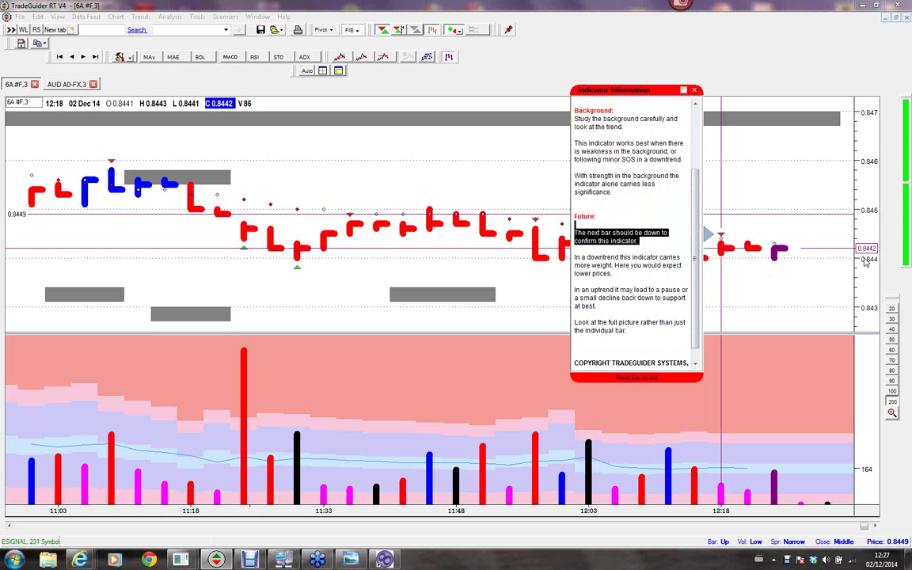
click(299, 264)
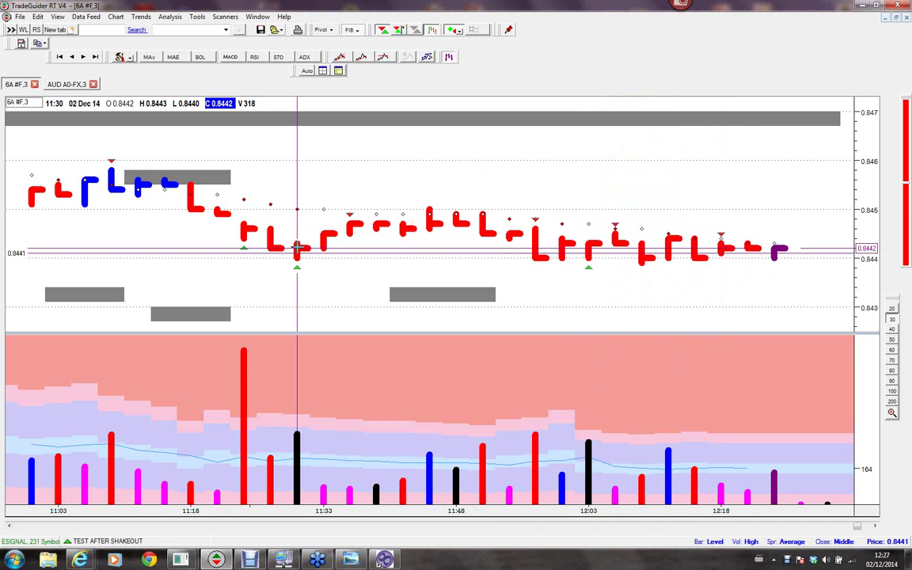
Check the 11:57 bar's header values and status-bar analysis
click(535, 237)
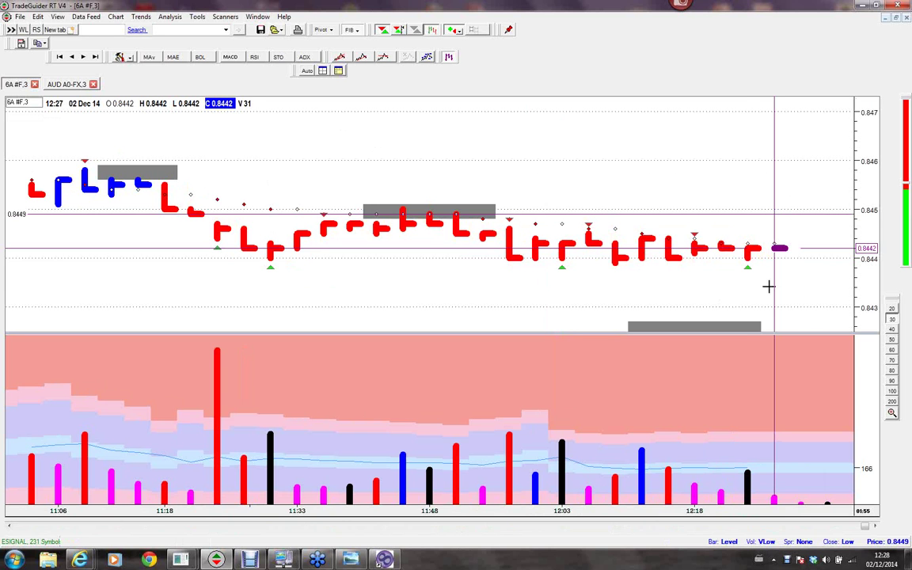
Read the 12:24 bar and its SOS 12 TEST explanation, then check the 11:24 bar
click(746, 252)
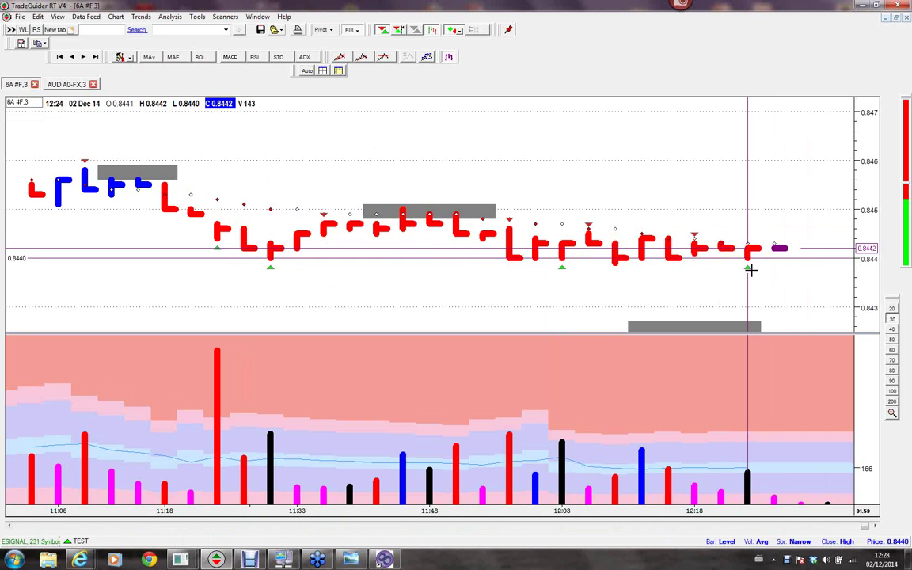
click(748, 266)
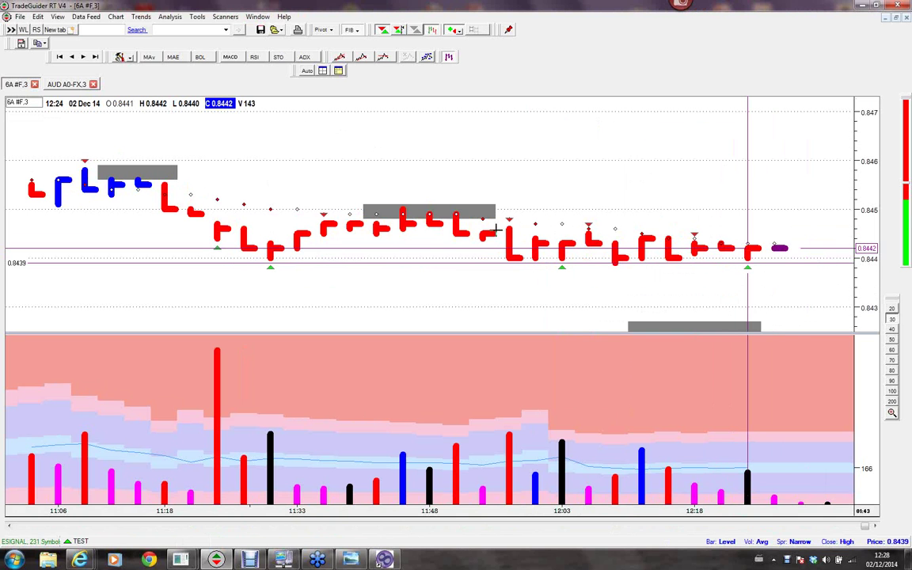
click(217, 224)
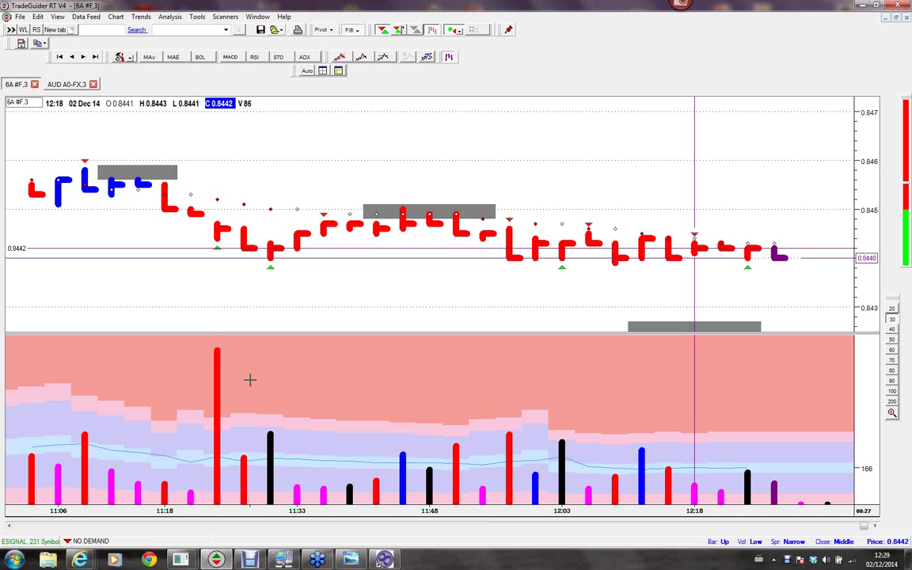
Read the 11:24 selling-climax, 11:27, 11:30 and 11:48 bars' readouts
click(217, 348)
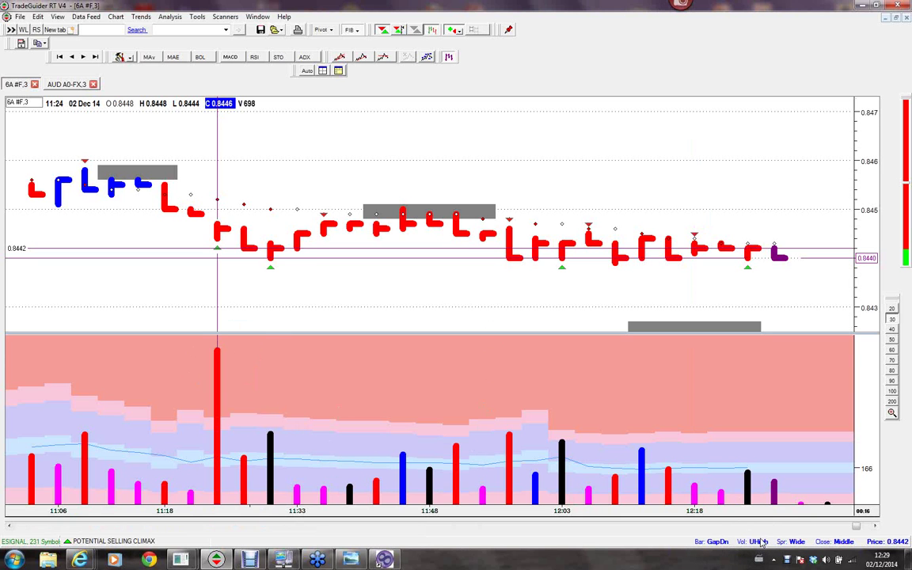
click(246, 230)
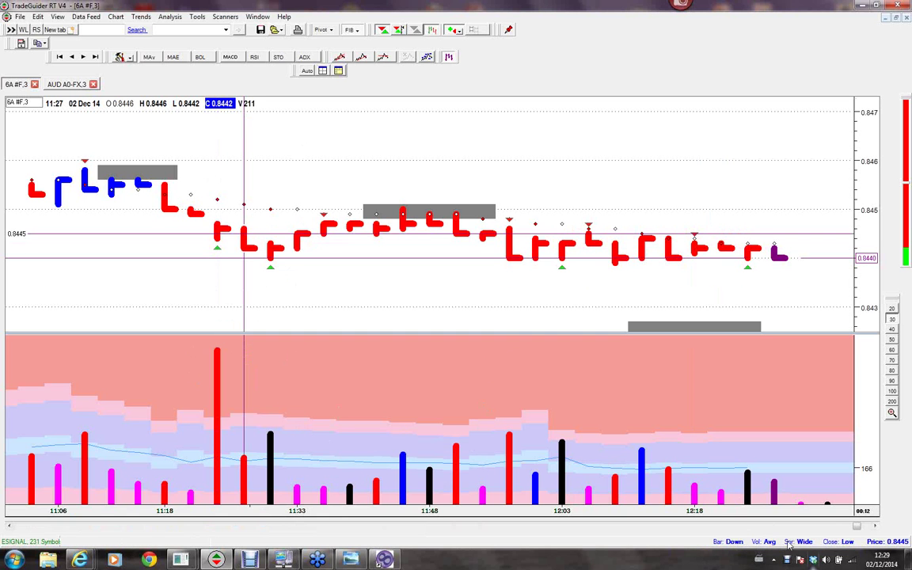
click(269, 443)
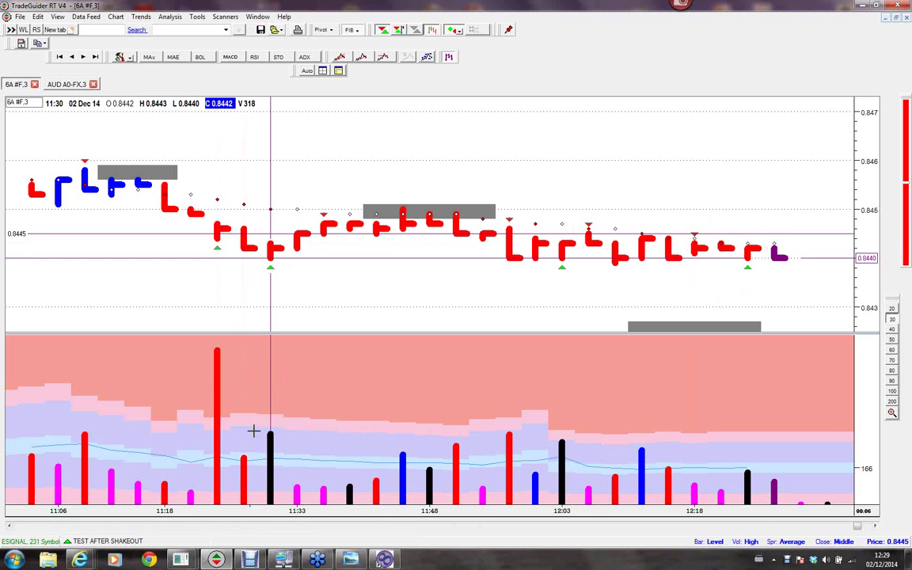
click(243, 245)
click(264, 453)
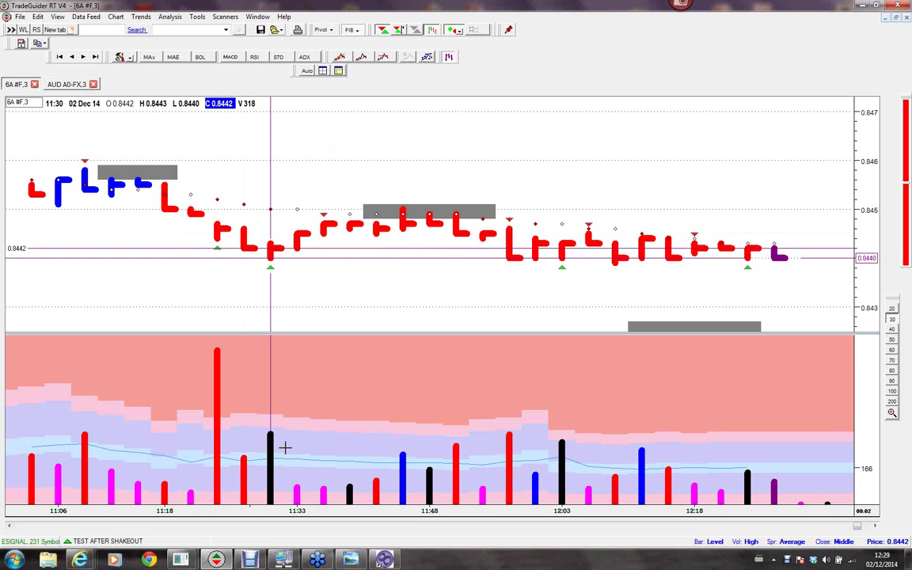
click(349, 440)
click(428, 486)
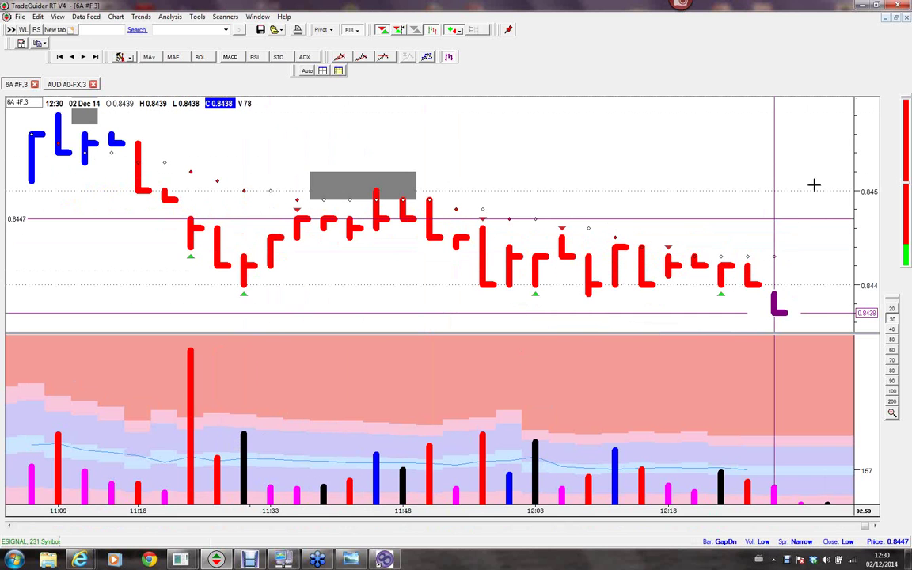
Zoom out and bring up the InfinityAT 6AZ4 price ladder over the chart
scroll(877, 335, down, 2)
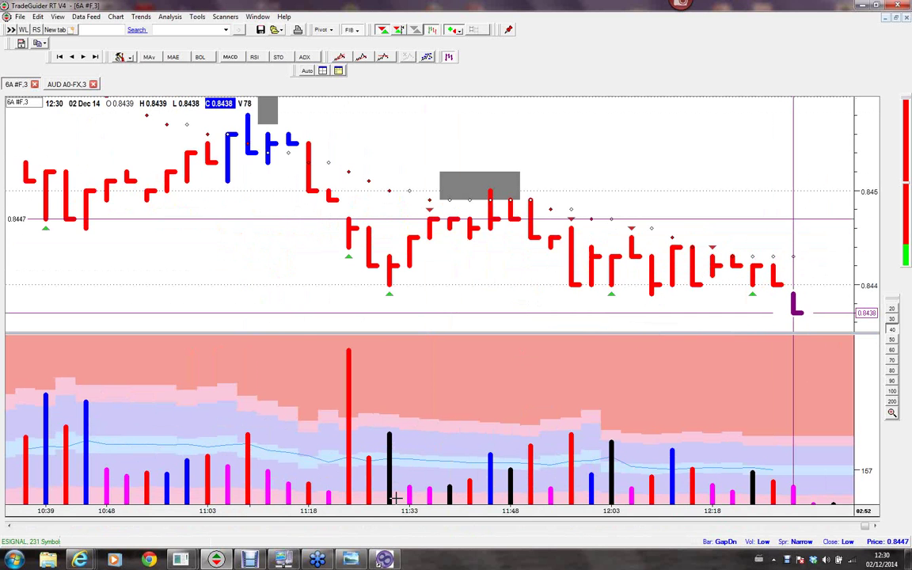
click(385, 559)
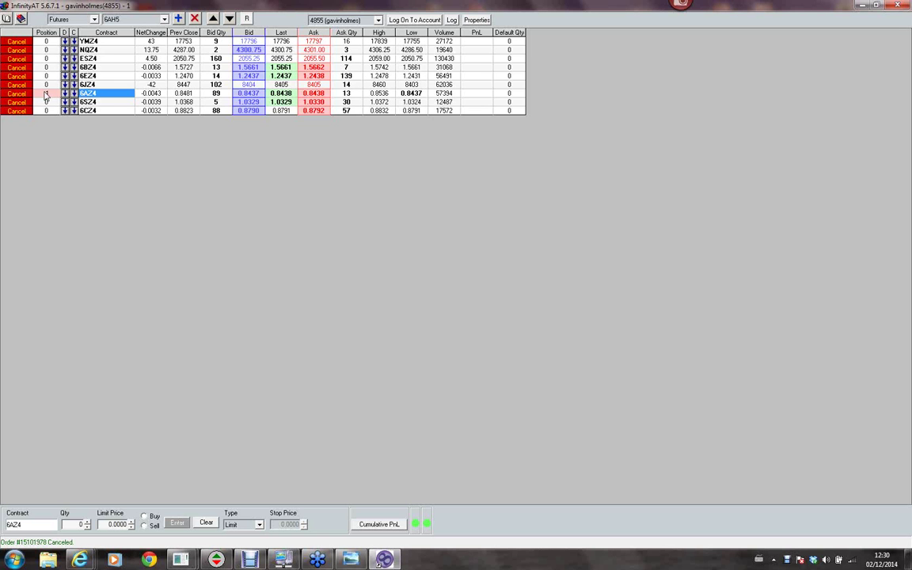
click(68, 93)
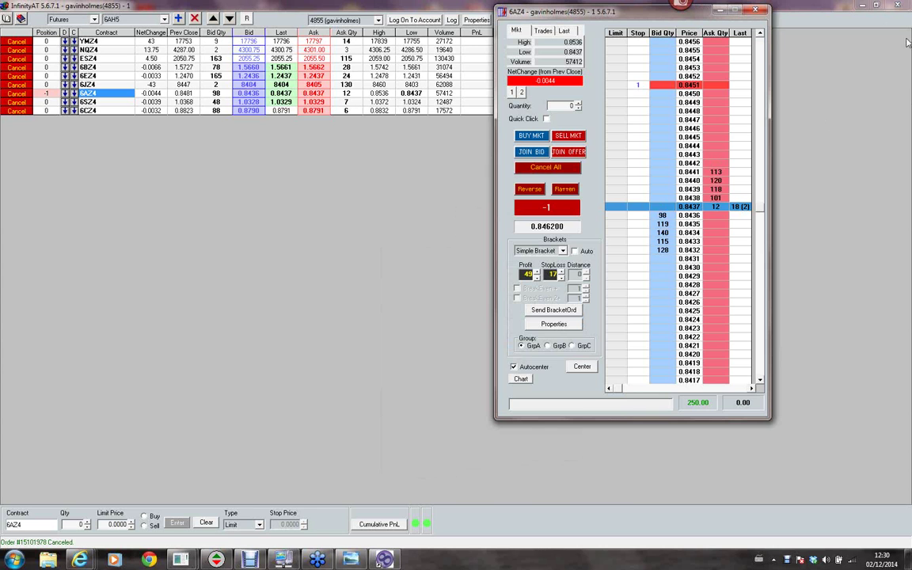
click(861, 6)
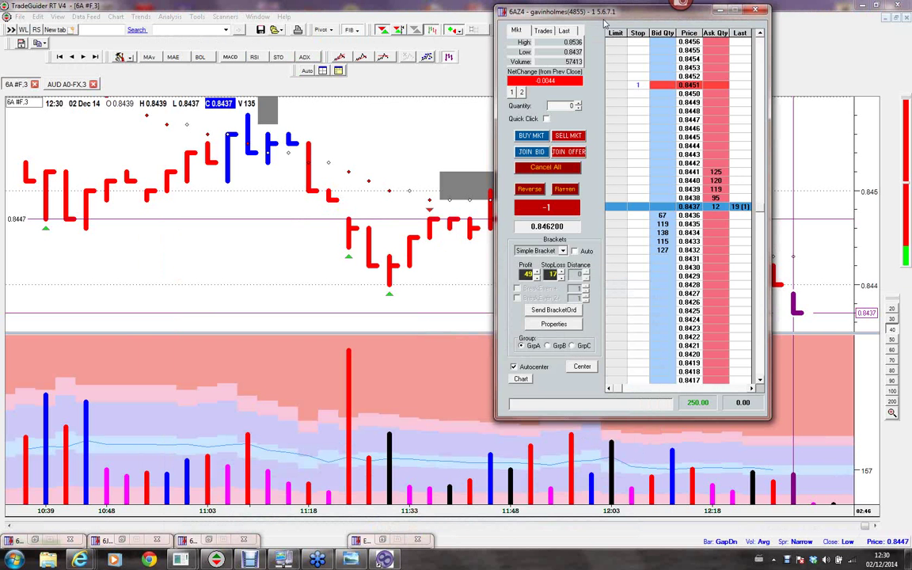
Lower the short 6AZ4 protective stop from 0.8451 to 0.8442
drag(577, 9, 227, 6)
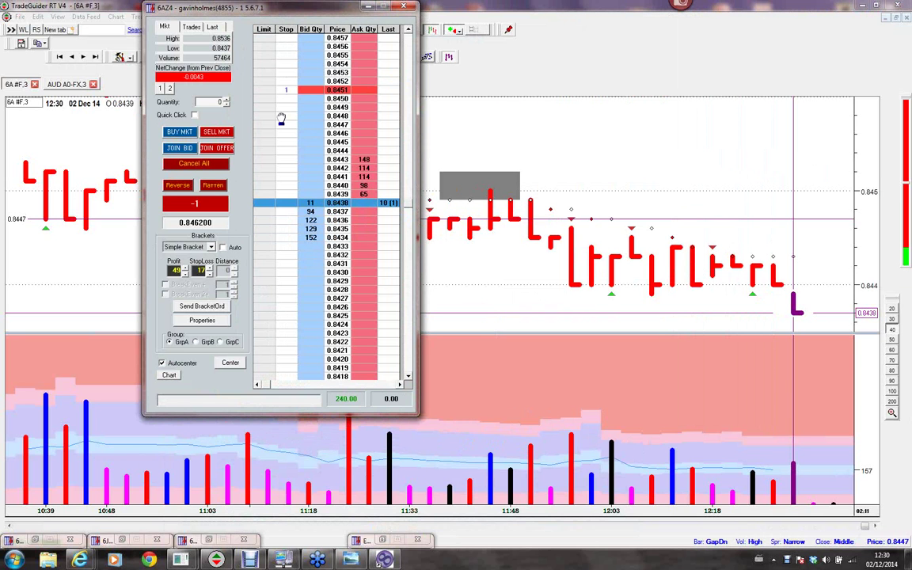
click(286, 168)
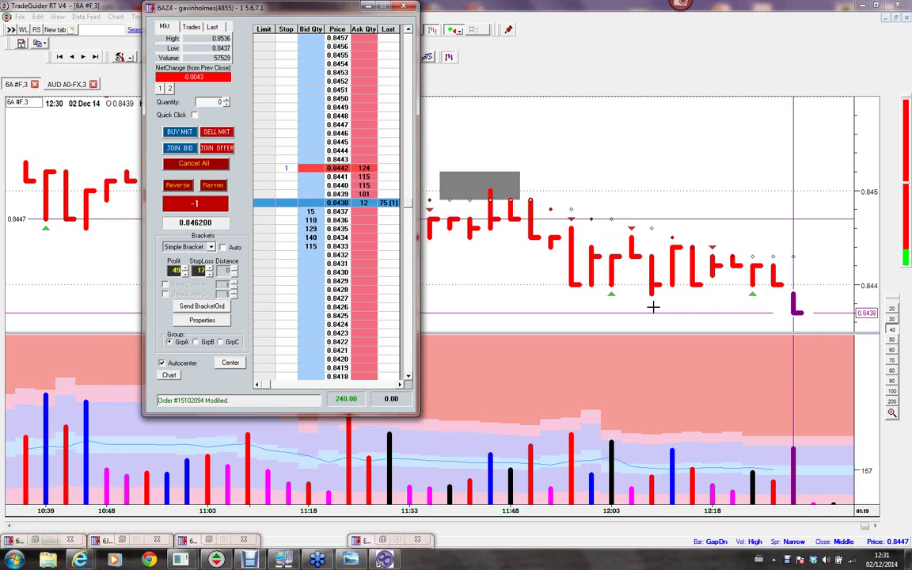
click(711, 247)
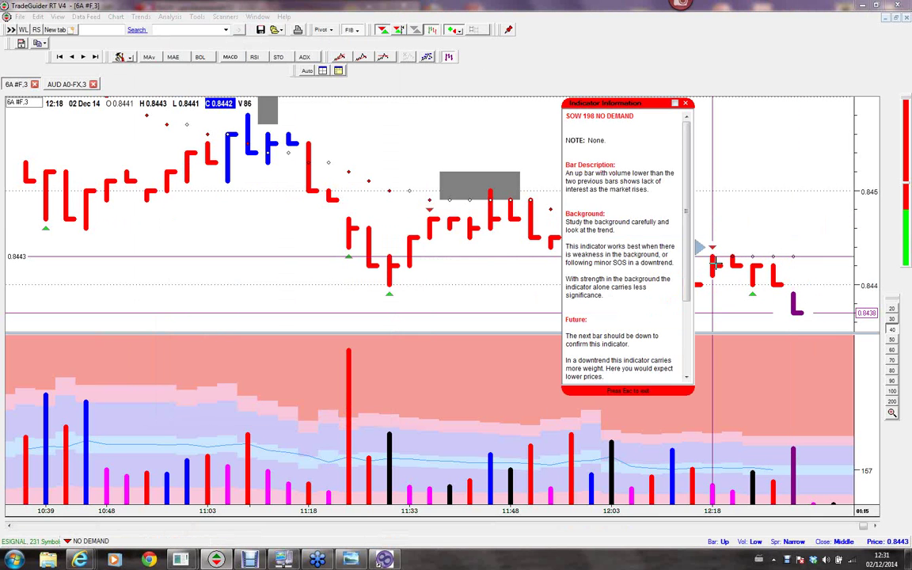
Dismiss the NO DEMAND explanation with Esc
key(Escape)
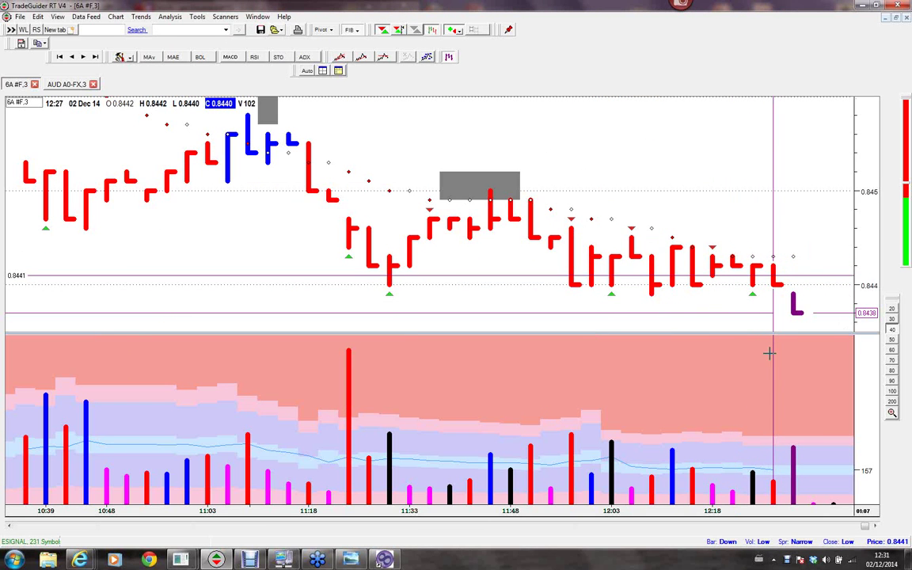
Shift the 6AZ4 ladder left, view recent trades, then read the 12:30 bar (0.8438, volume 352)
click(861, 6)
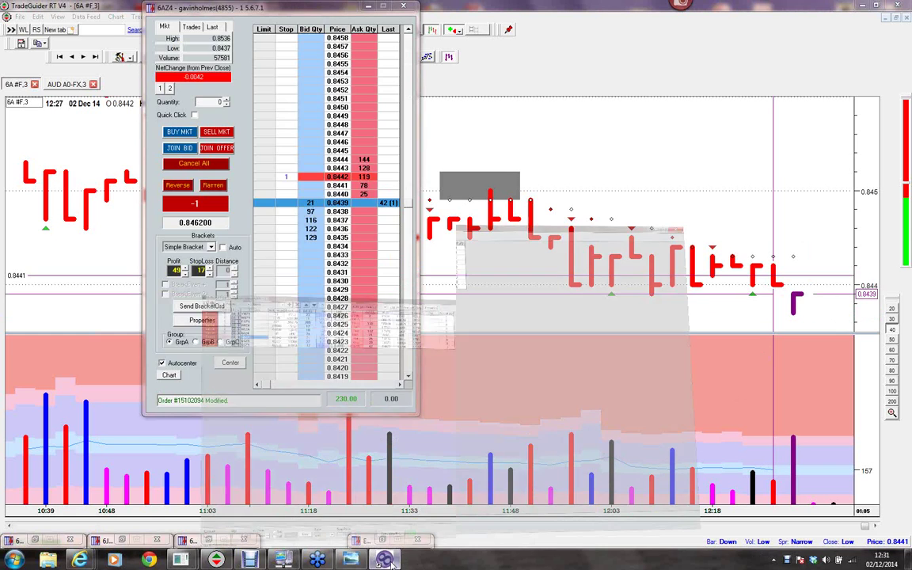
key(alt+Tab)
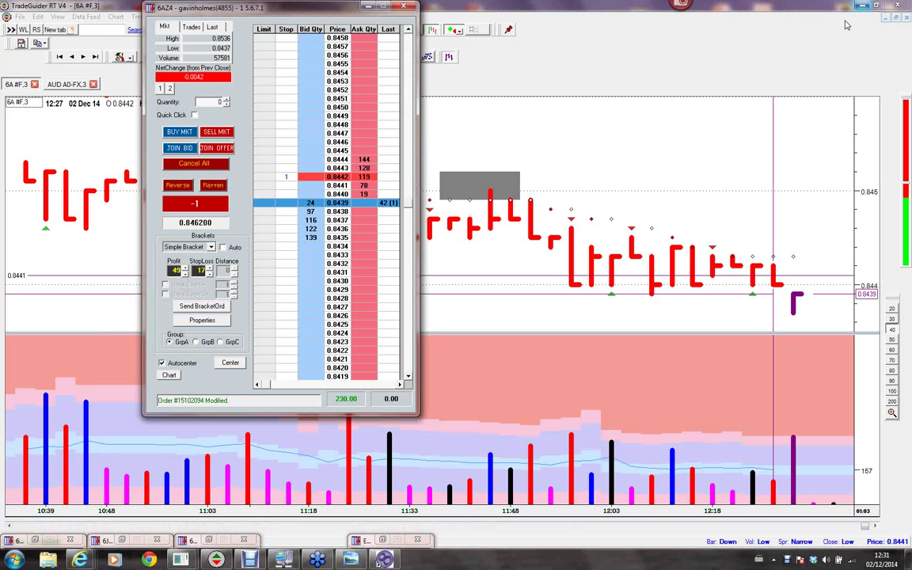
drag(284, 17, 144, 21)
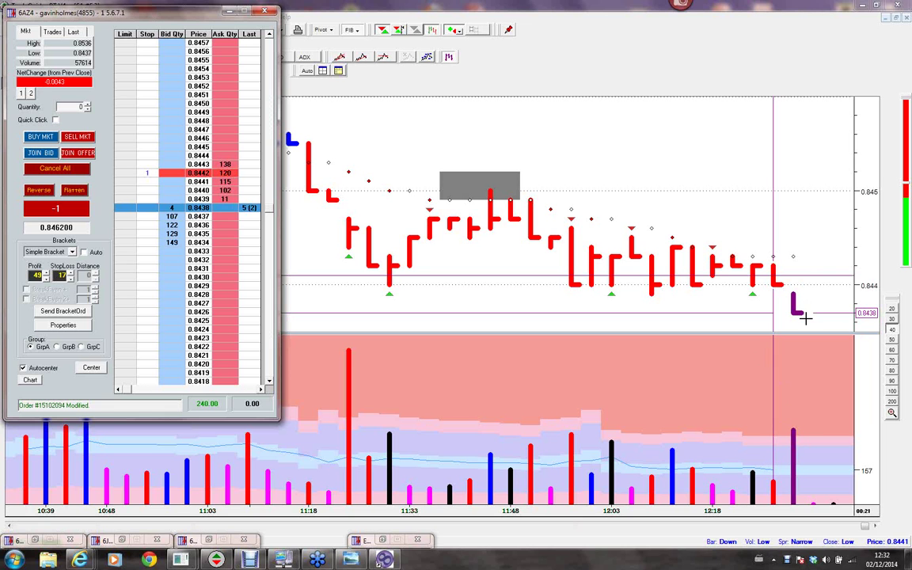
click(79, 33)
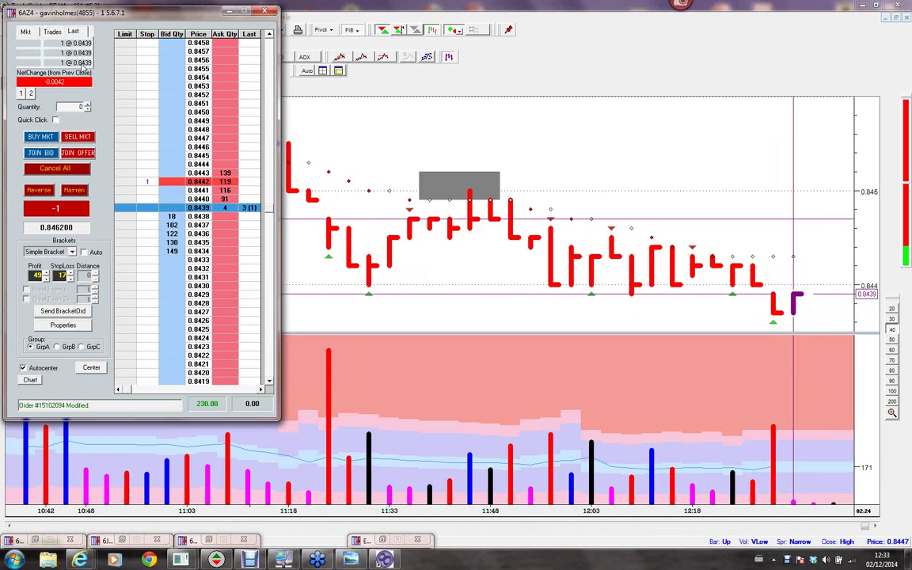
click(773, 299)
click(776, 300)
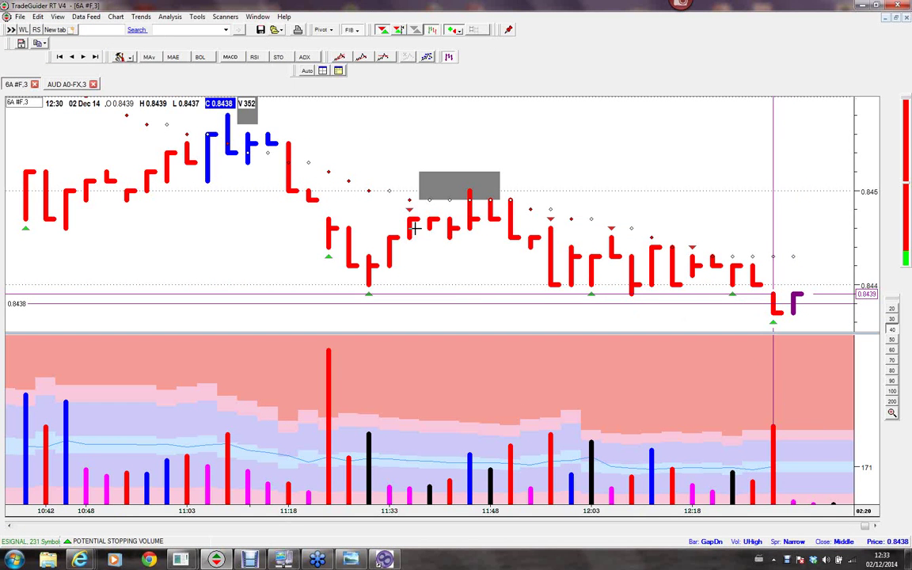
Open the 12:30 bar's SOS 135 Potential Stopping Volume explanation, then bring back the 6AZ4 ladder
click(773, 320)
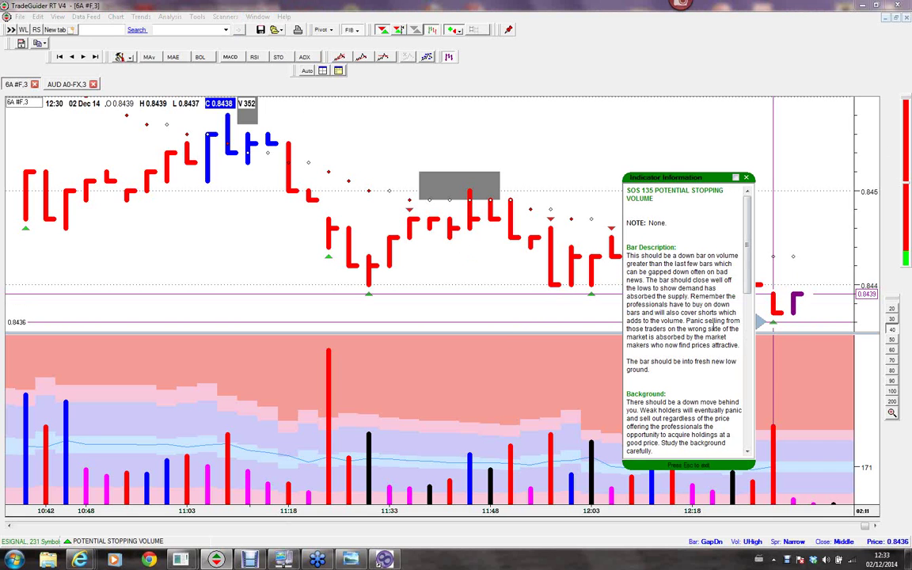
click(384, 560)
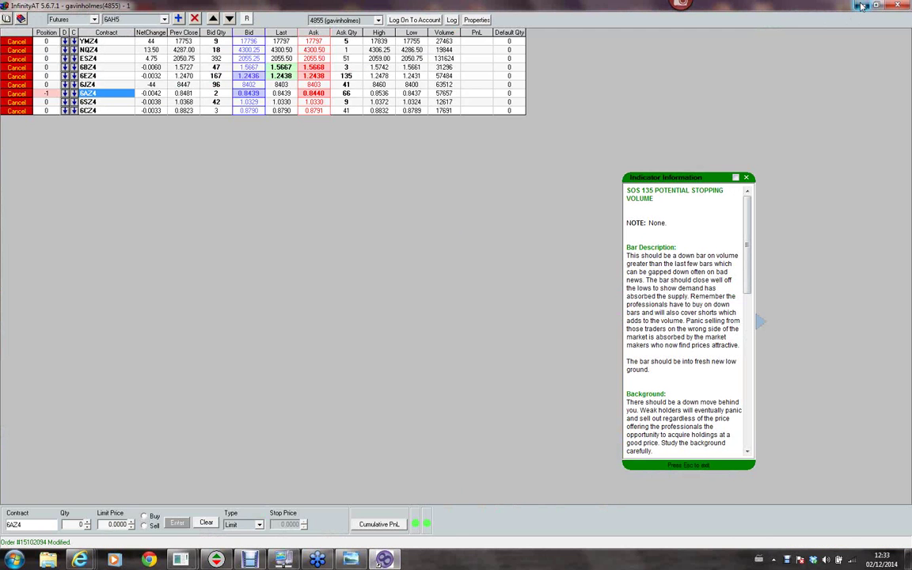
click(861, 5)
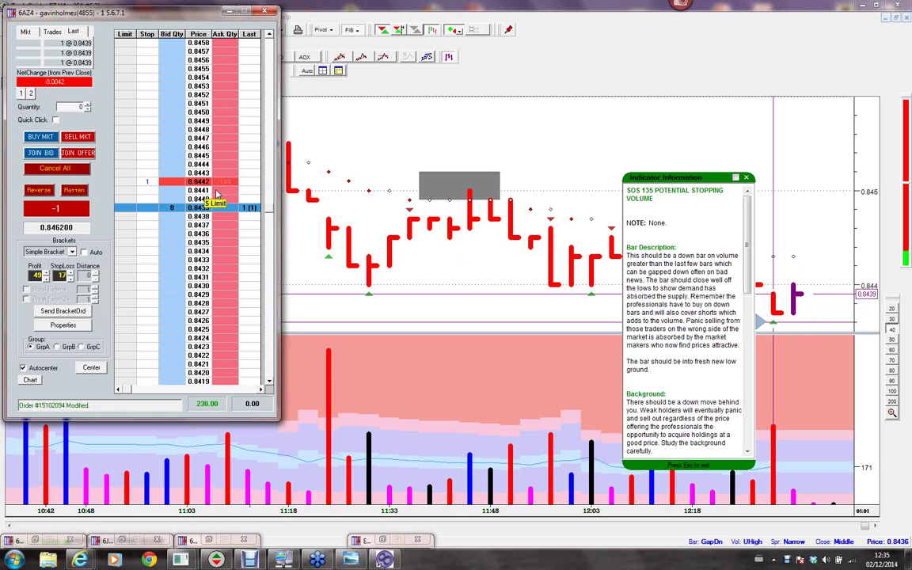
Close the Potential Stopping Volume explanation and bring the 6A chart forward
click(748, 179)
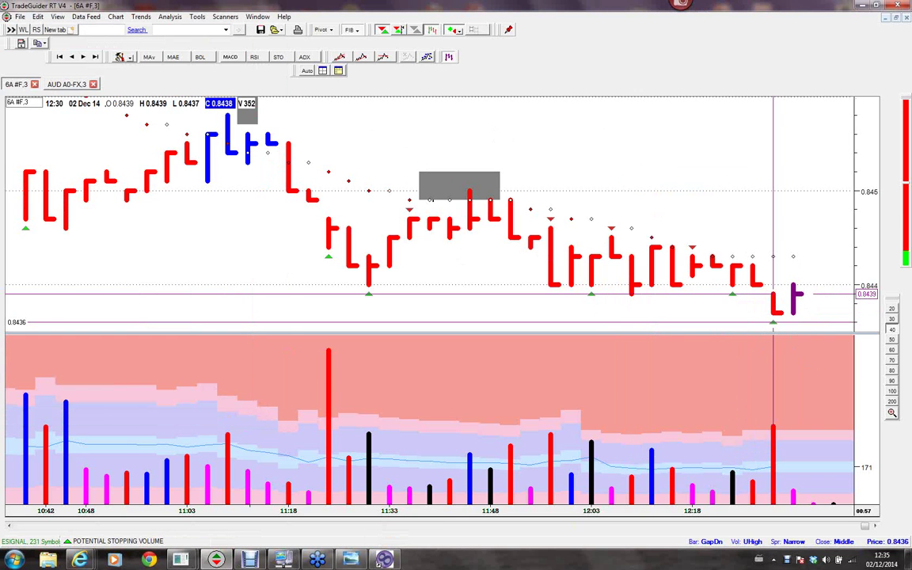
Colour bars by strength, read the 11:27, 11:48 and 12:06 Upthrust bars, then revert colouring
click(433, 30)
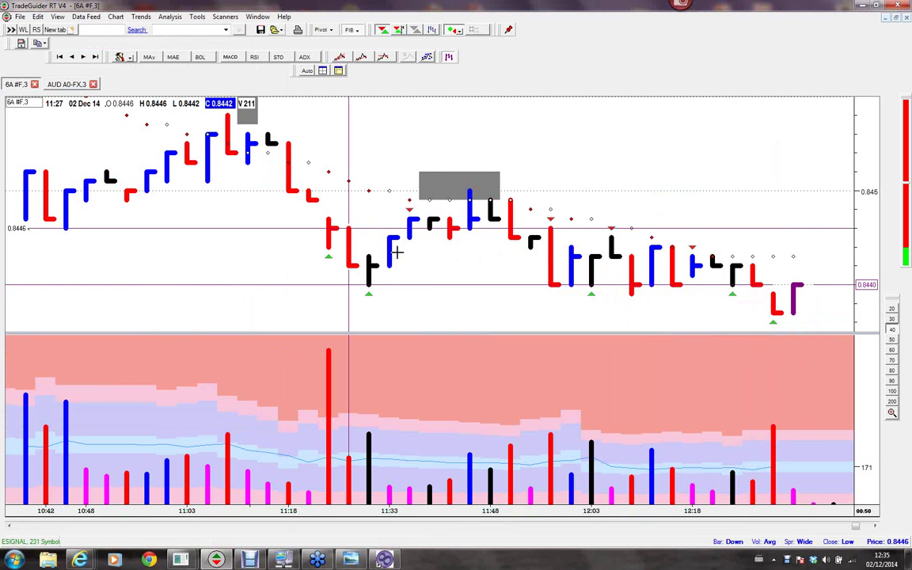
click(409, 226)
click(490, 212)
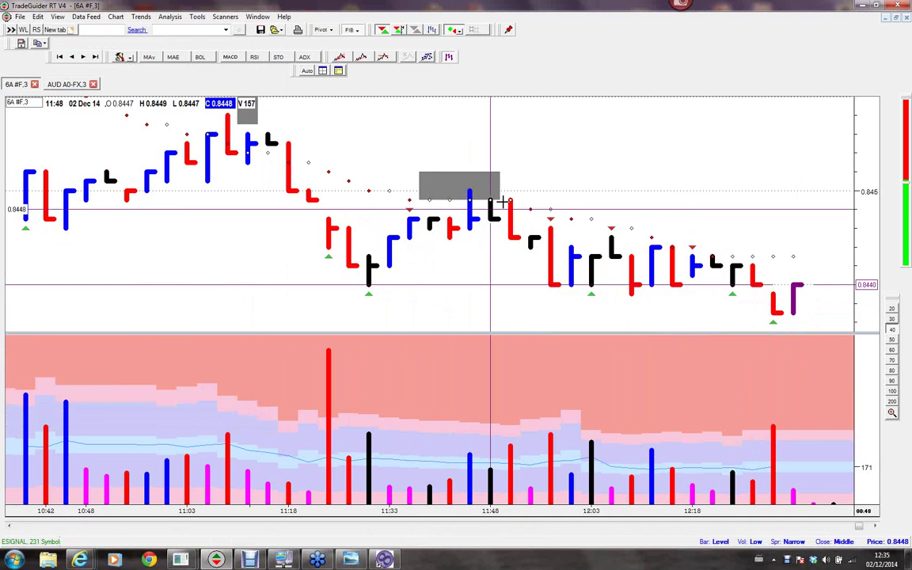
click(613, 252)
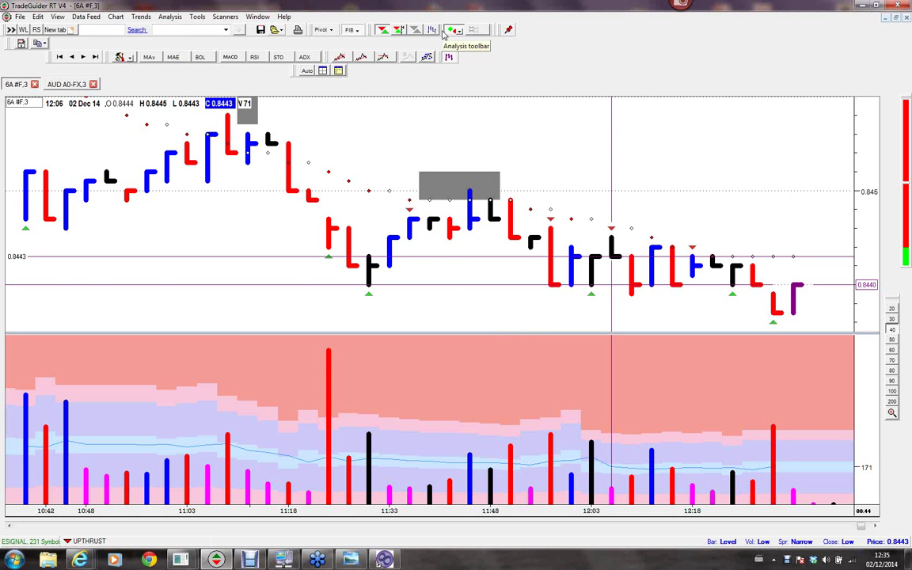
click(433, 30)
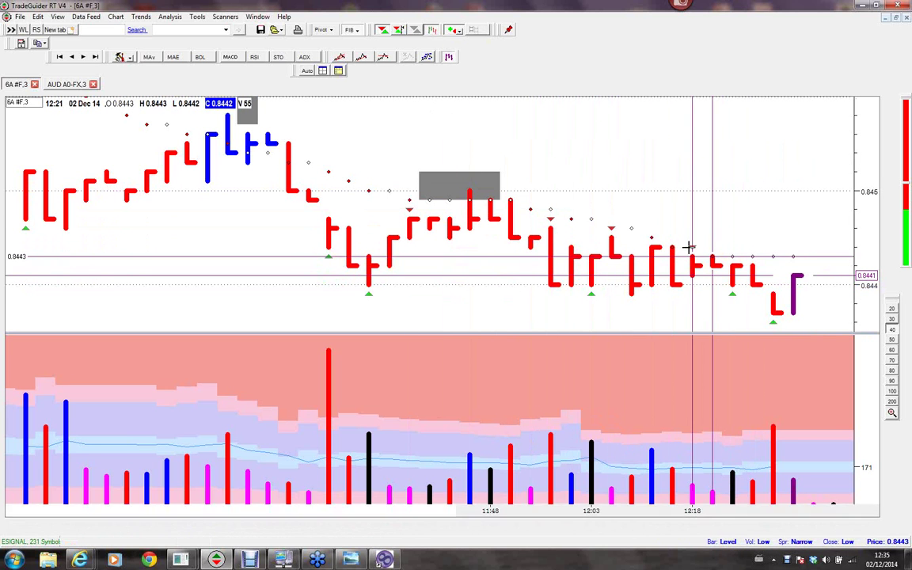
Read the No Demand signal explanation, then bring InfinityAT to the front
click(693, 248)
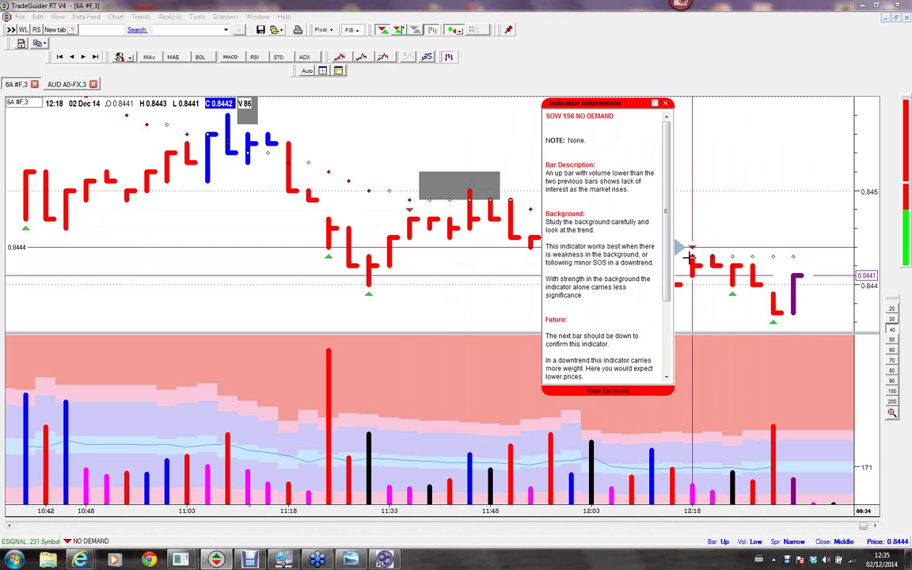
key(Escape)
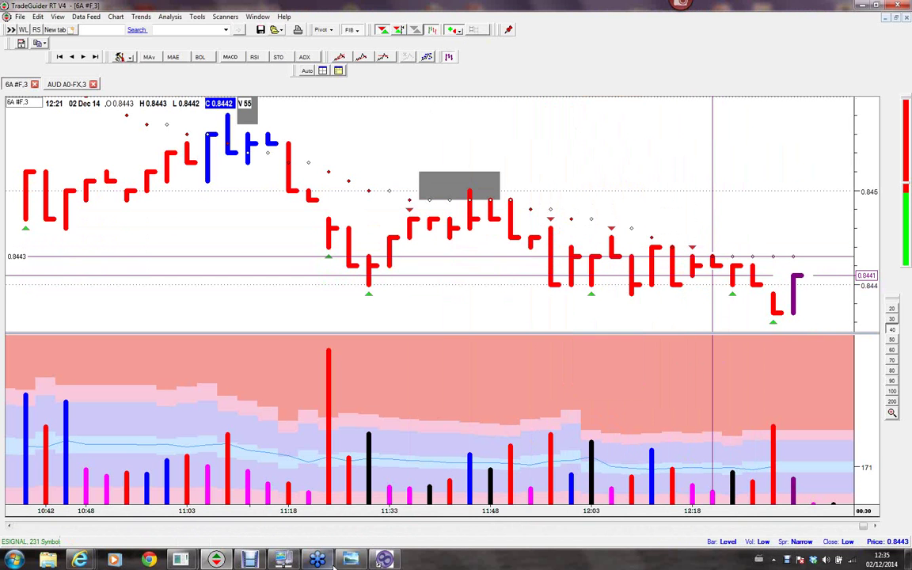
click(384, 559)
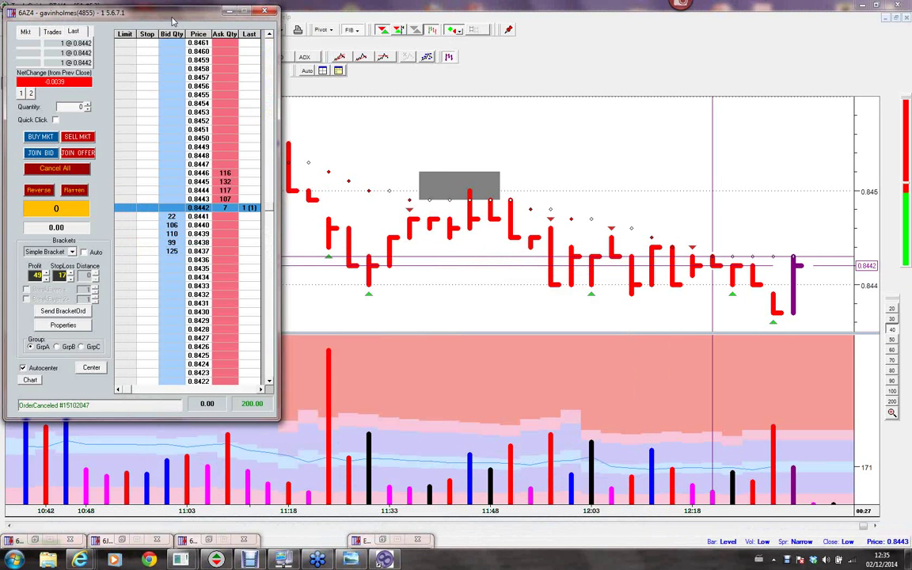
Move the flat 6AZ4 ladder to the screen centre, then minimise it to reveal the chart
drag(172, 21, 446, 65)
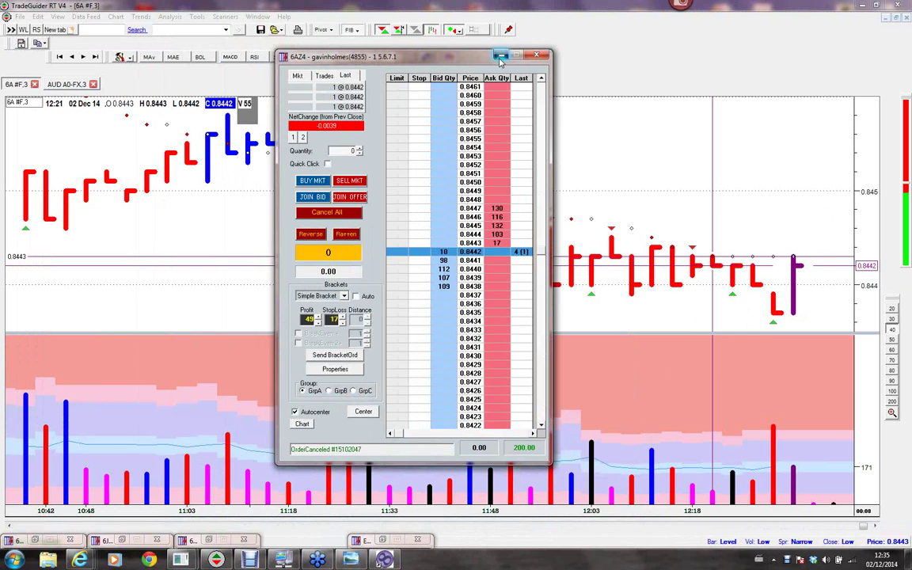
click(536, 55)
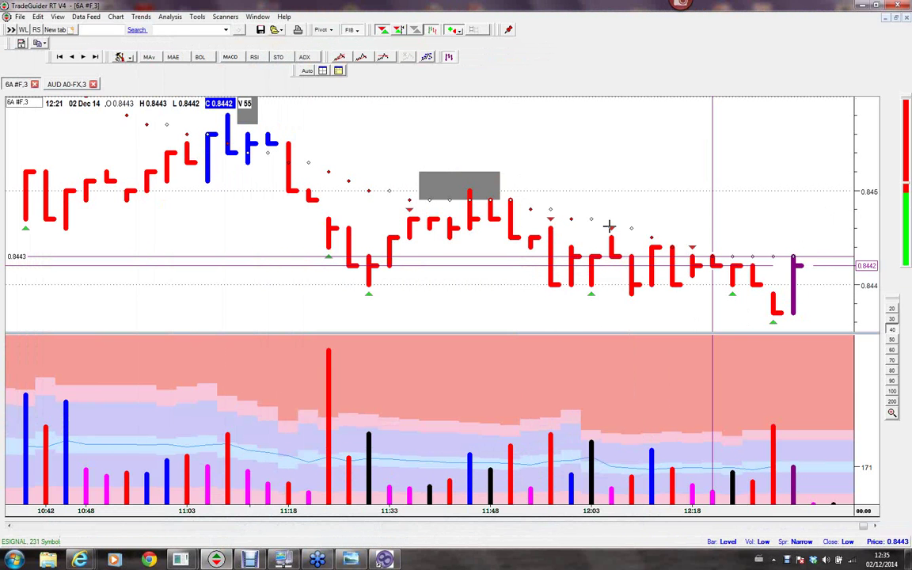
Recolour the bars and review the 12:06 Upthrust, 12:18 No Demand and 12:30 Stopping Volume signals
click(432, 32)
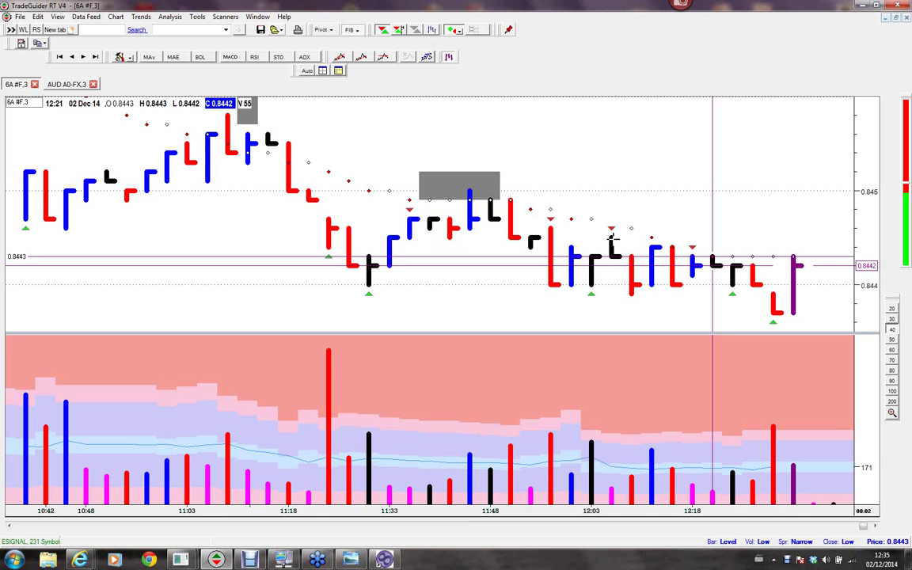
click(611, 230)
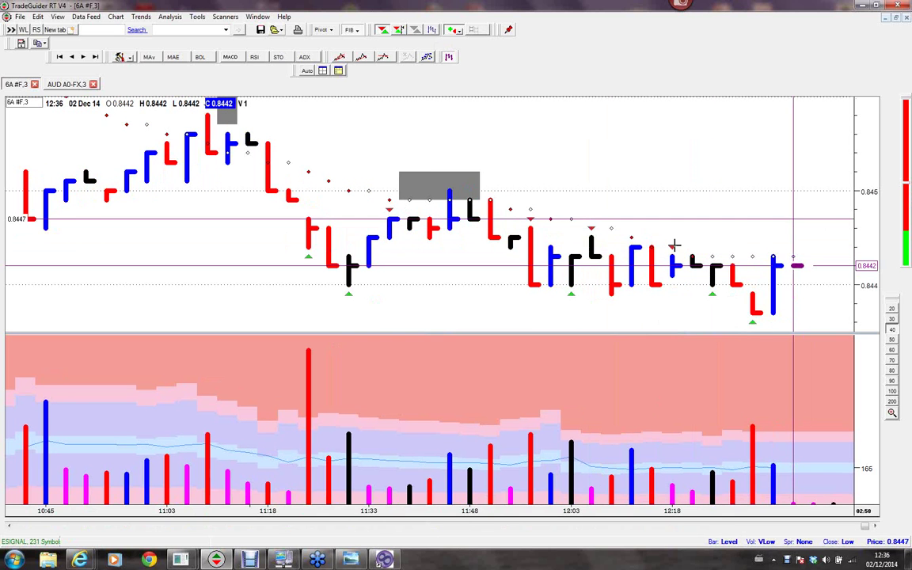
click(672, 246)
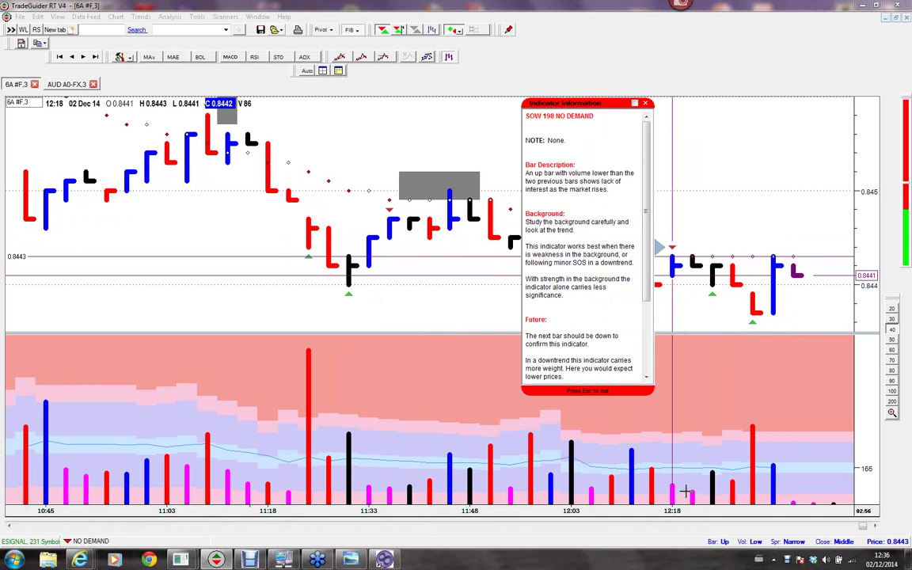
key(Escape)
click(774, 263)
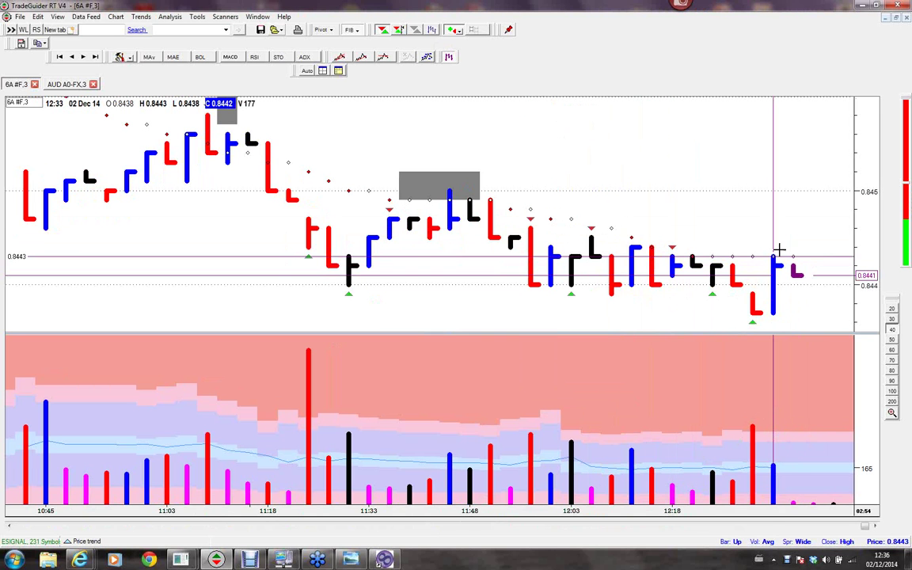
click(751, 320)
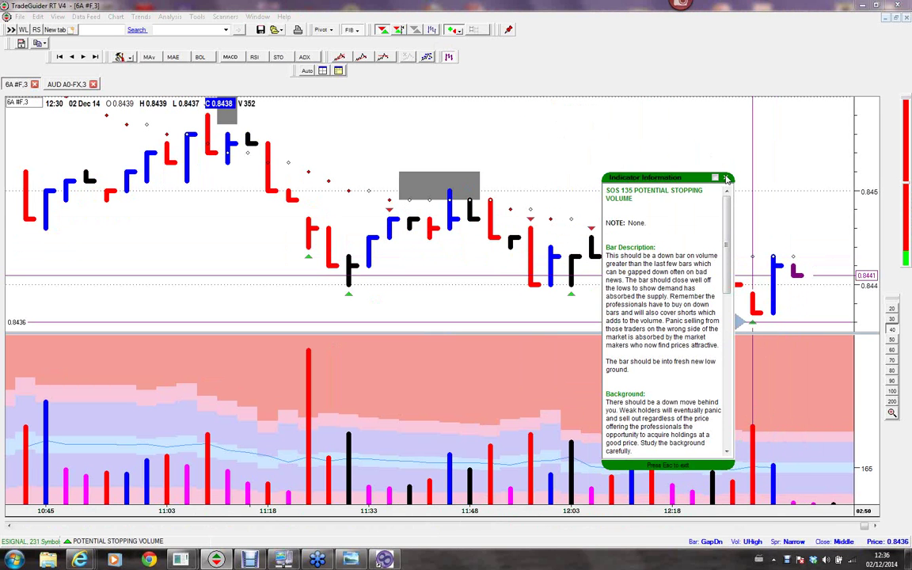
key(Escape)
Inspect the 11:24 Selling Climax and 12:30 bars, then show 200 bars for the whole session
click(321, 341)
click(309, 334)
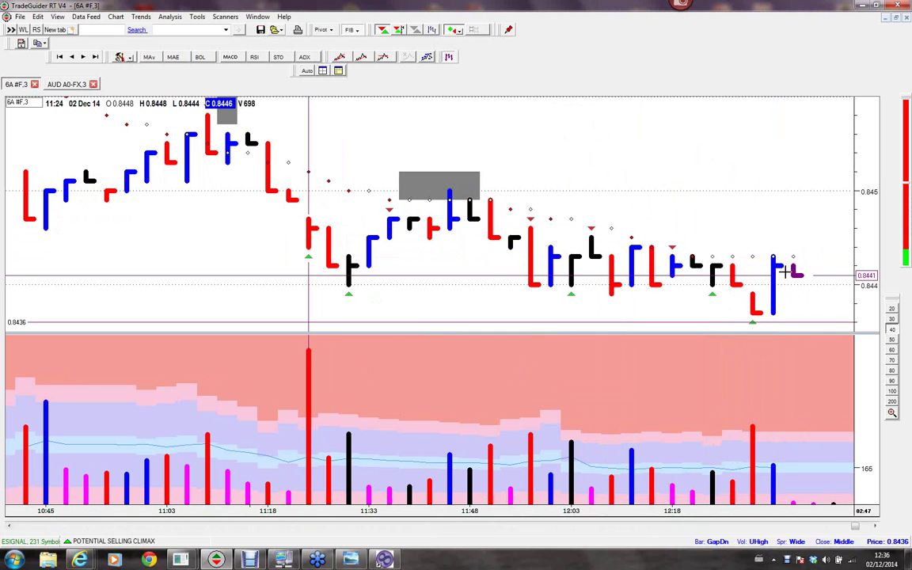
click(831, 224)
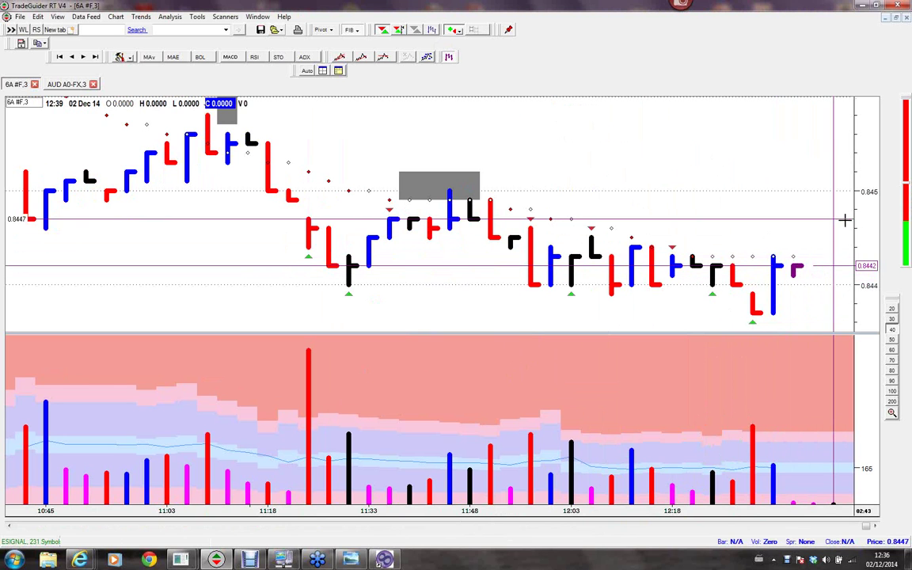
click(755, 303)
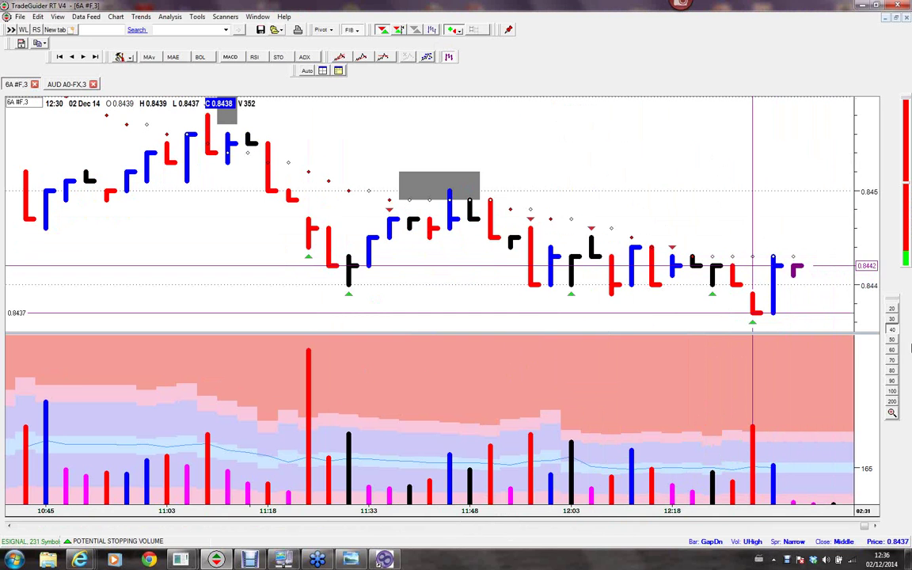
click(891, 400)
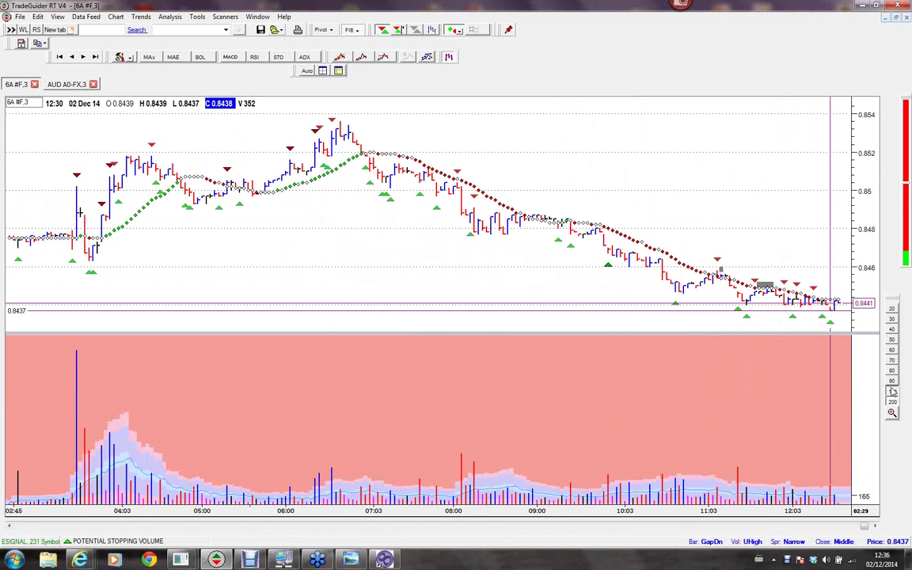
Keep 200 bars on the 6A chart and bring the flat 6AZ4 ladder in front of it
click(892, 392)
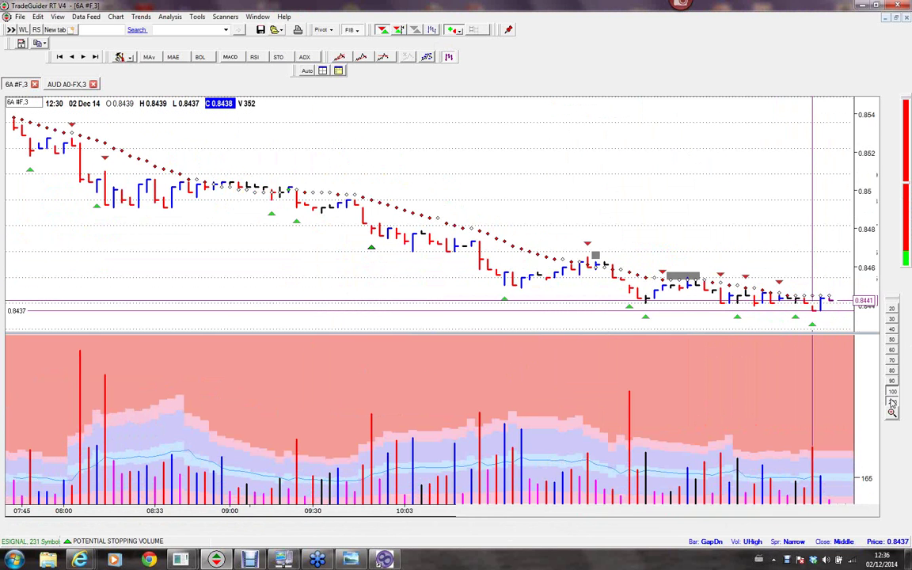
click(891, 399)
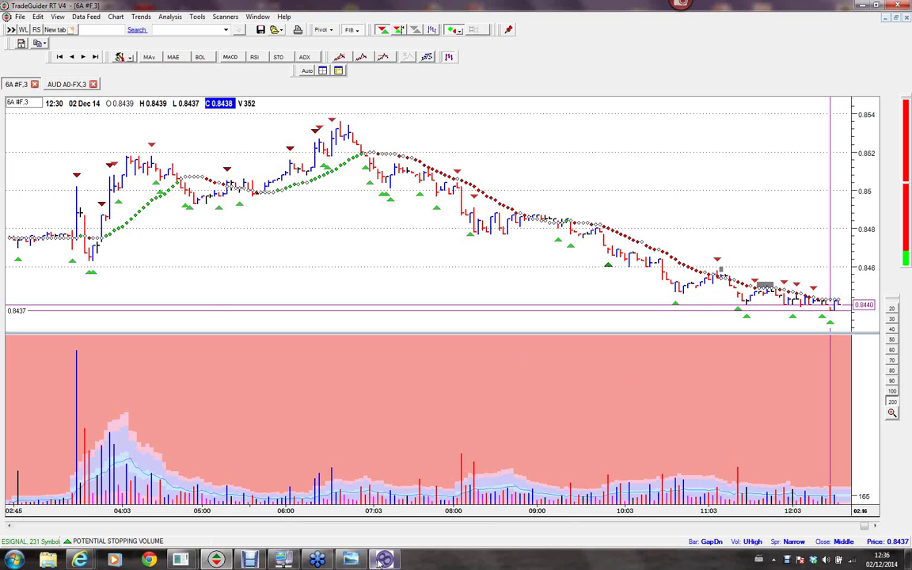
click(384, 560)
click(379, 541)
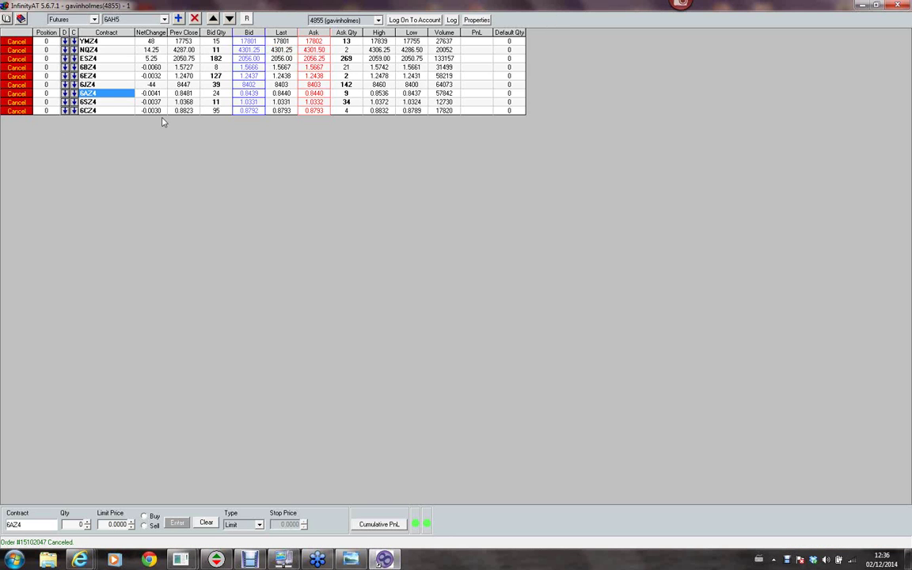
click(865, 5)
click(866, 5)
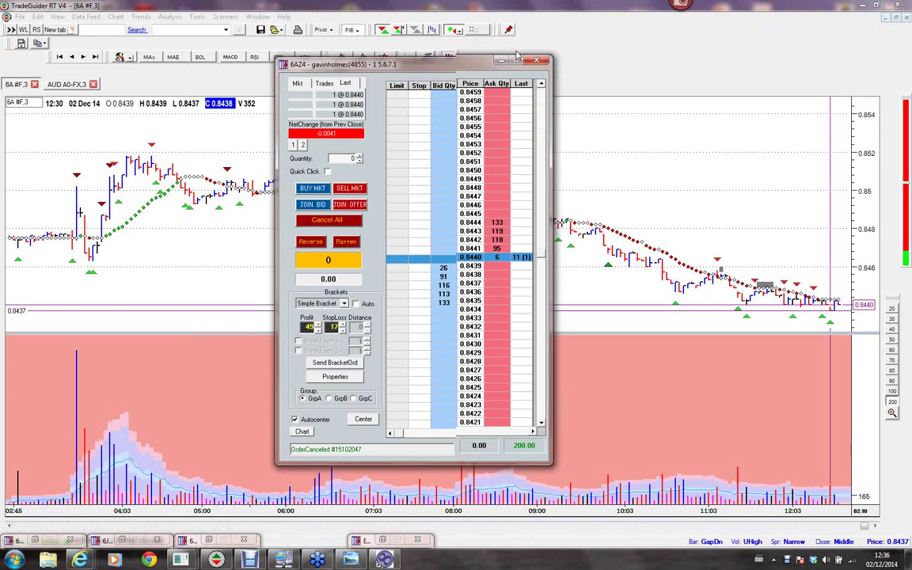
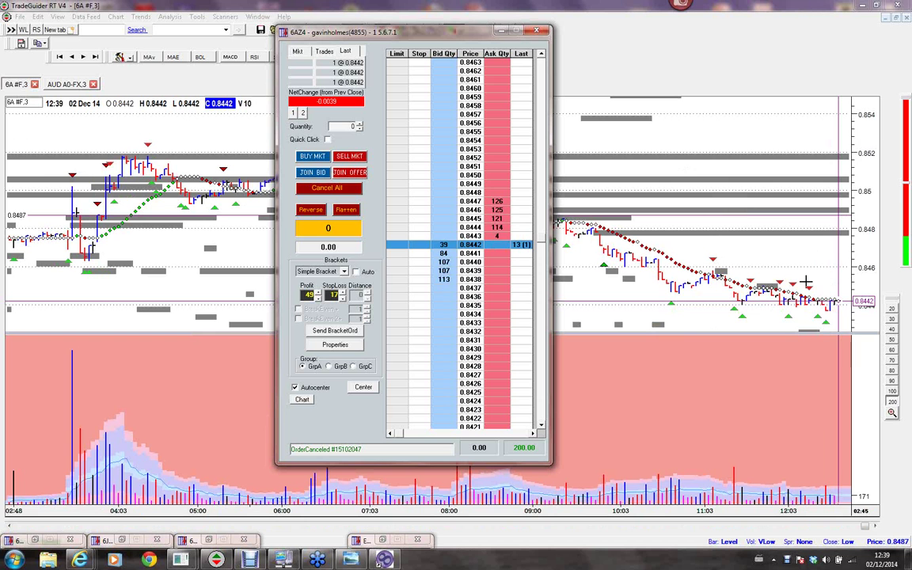
Hide the DOM window, read the 12:36 bar, and zoom the 6A chart out to 200 bars
click(502, 31)
scroll(721, 245, up, 5)
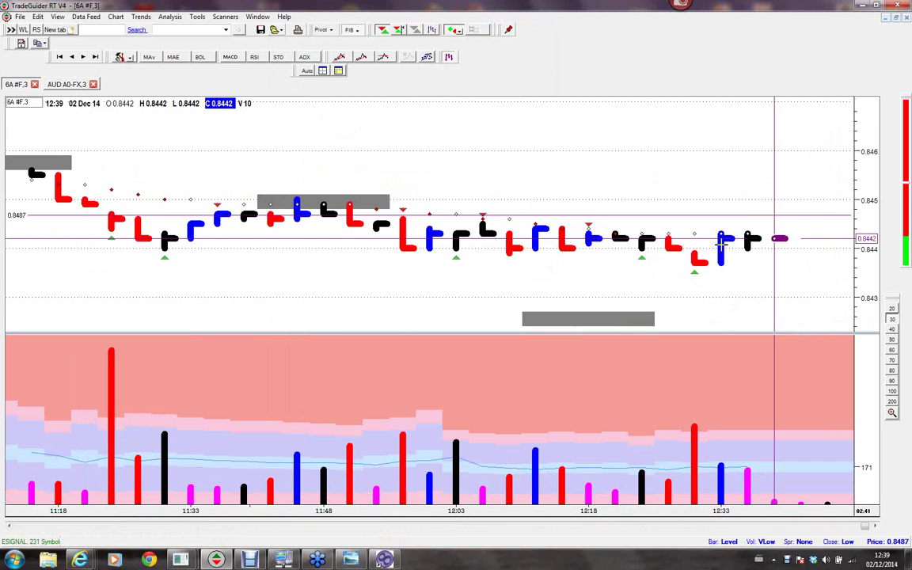
click(721, 245)
click(748, 237)
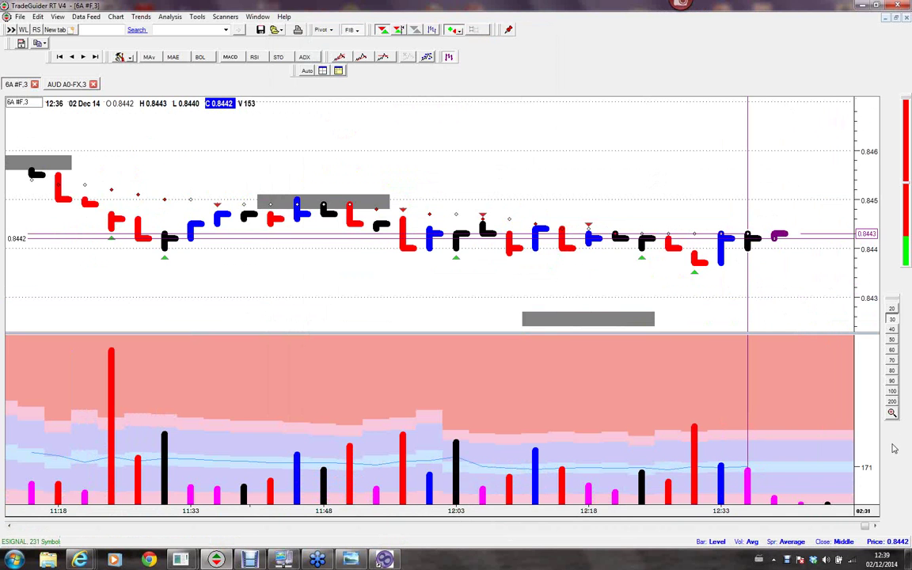
click(890, 401)
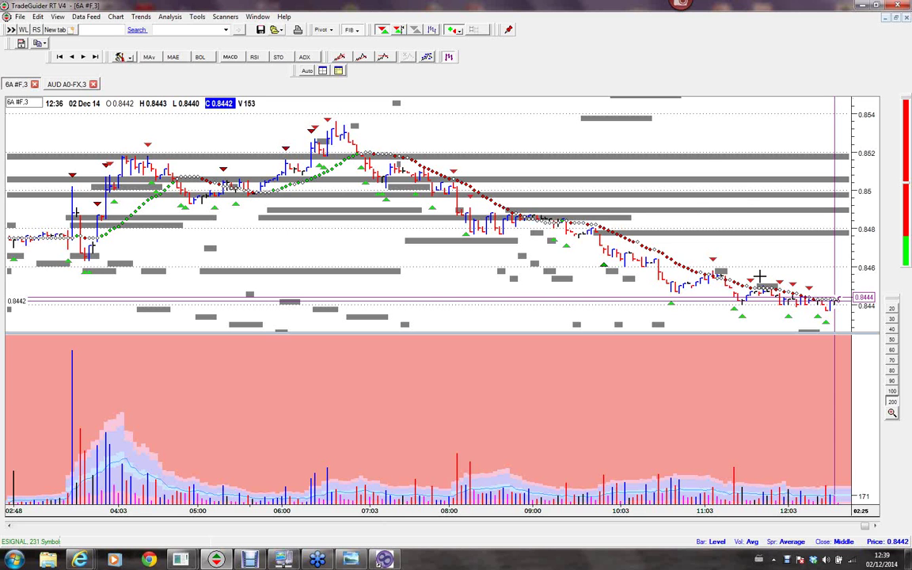
Read signals on the 11:03, 11:33 and 11:57 FAILED TEST bars, then zoom in to the 12:39 bar
click(713, 258)
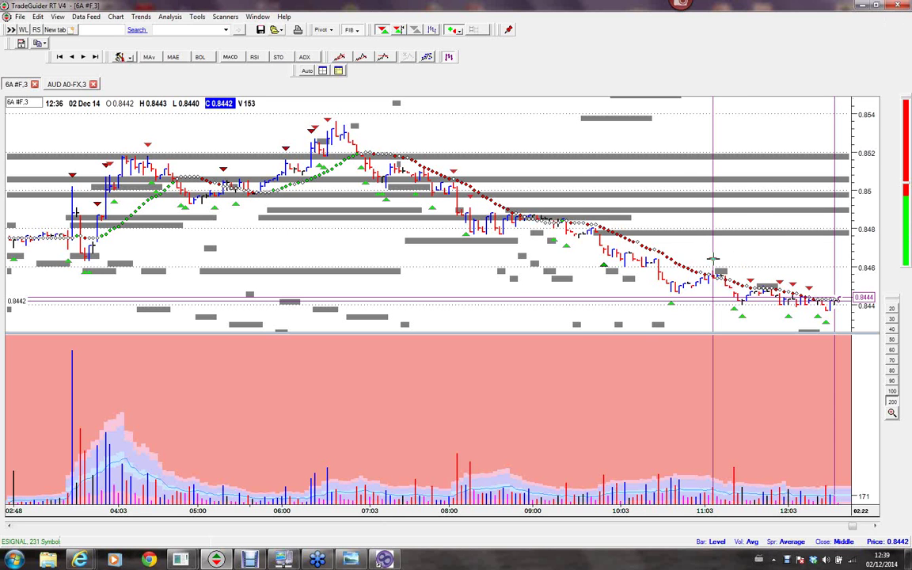
click(746, 280)
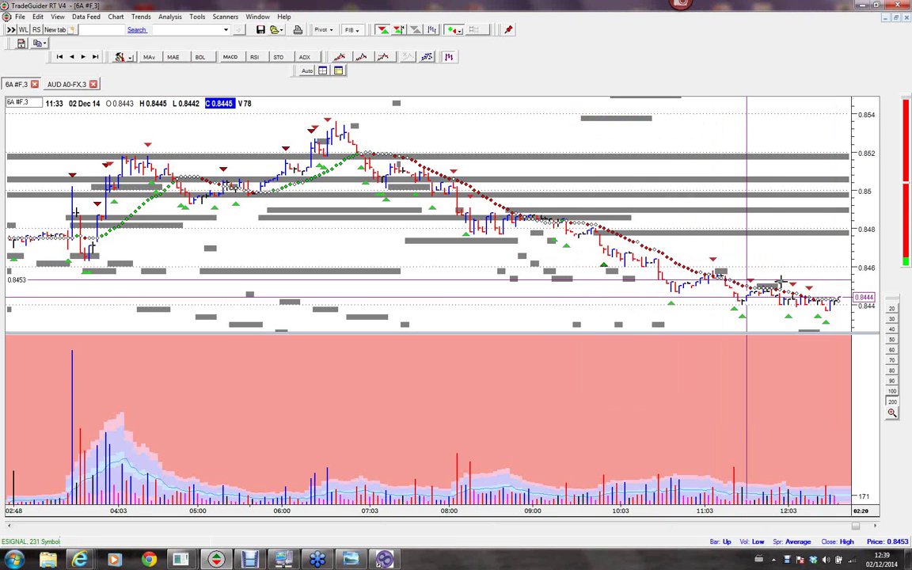
click(780, 281)
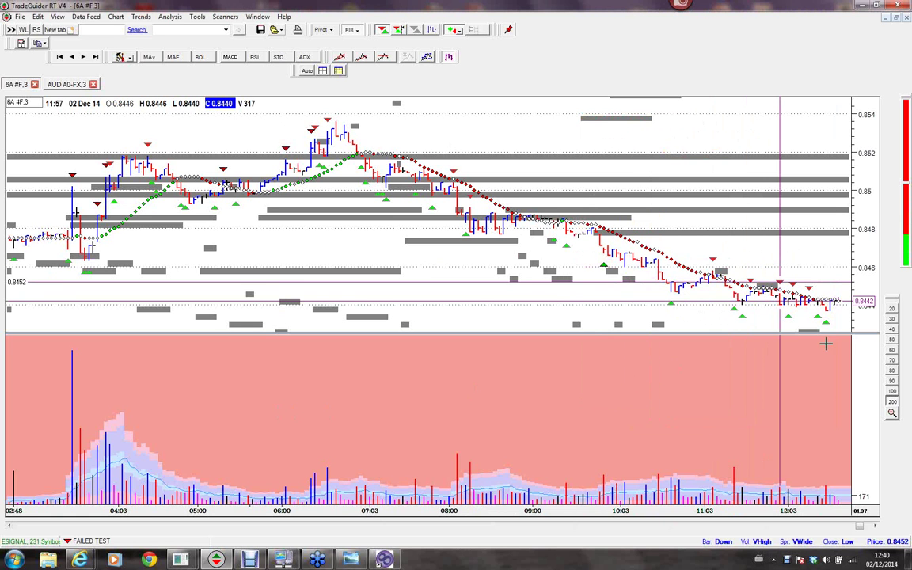
click(874, 322)
click(774, 237)
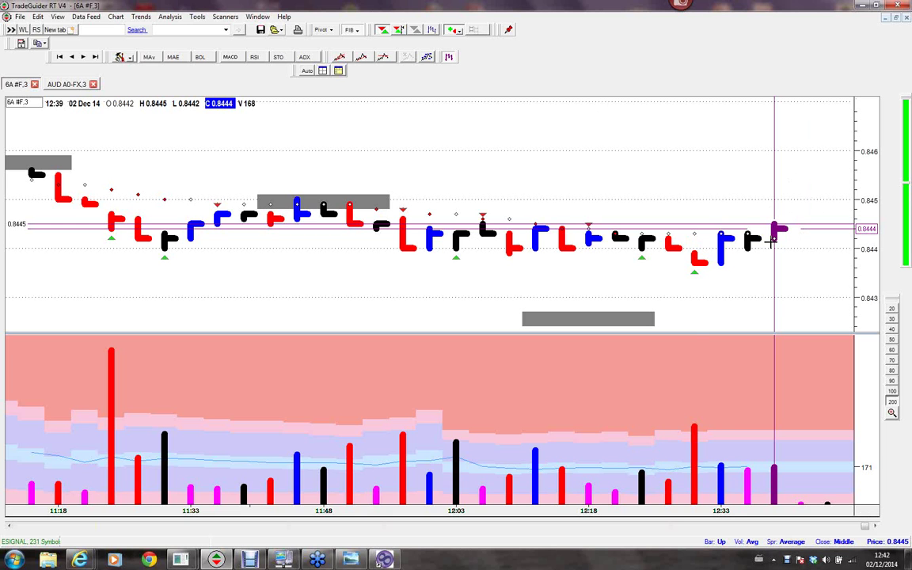
Check the stopping volume signal on 12:30 and the NO DEMAND signal on 12:18
click(694, 267)
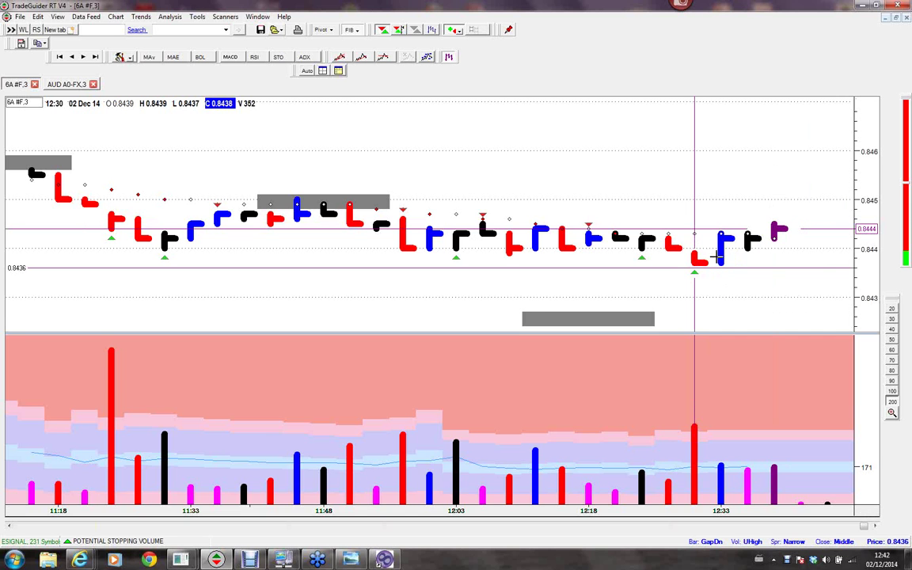
click(779, 230)
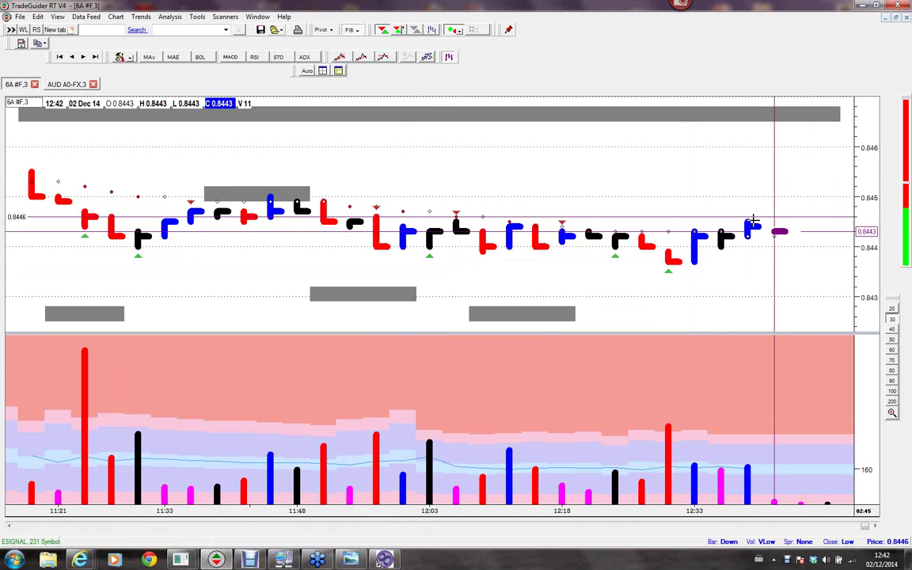
click(563, 229)
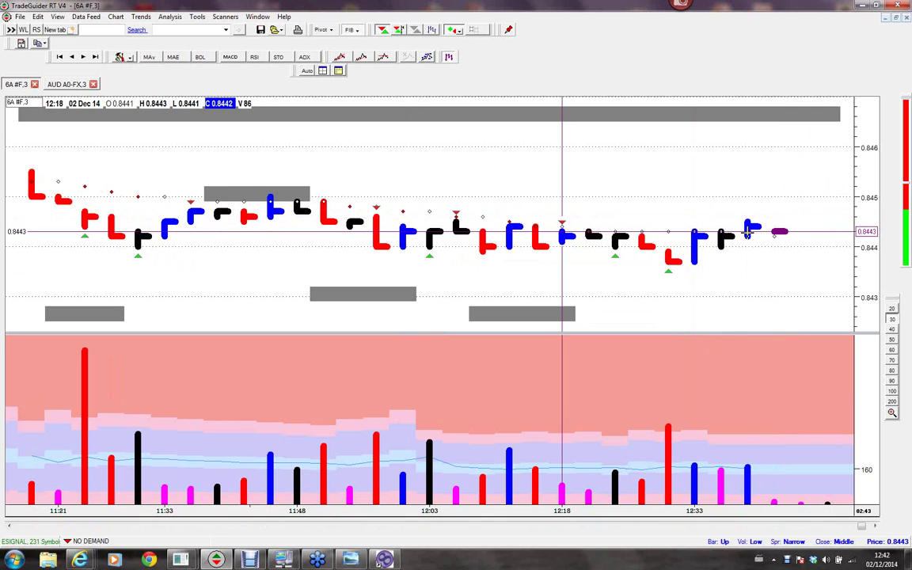
click(748, 230)
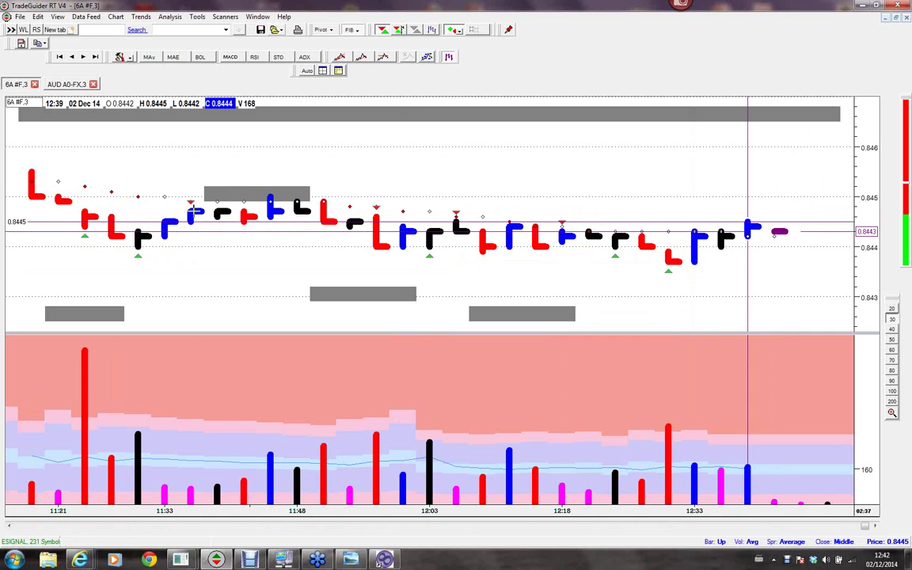
View the 12:06 Upthrust explanation, then open Indicator Information for the 12:30 Potential Stopping Volume
drag(193, 212, 456, 225)
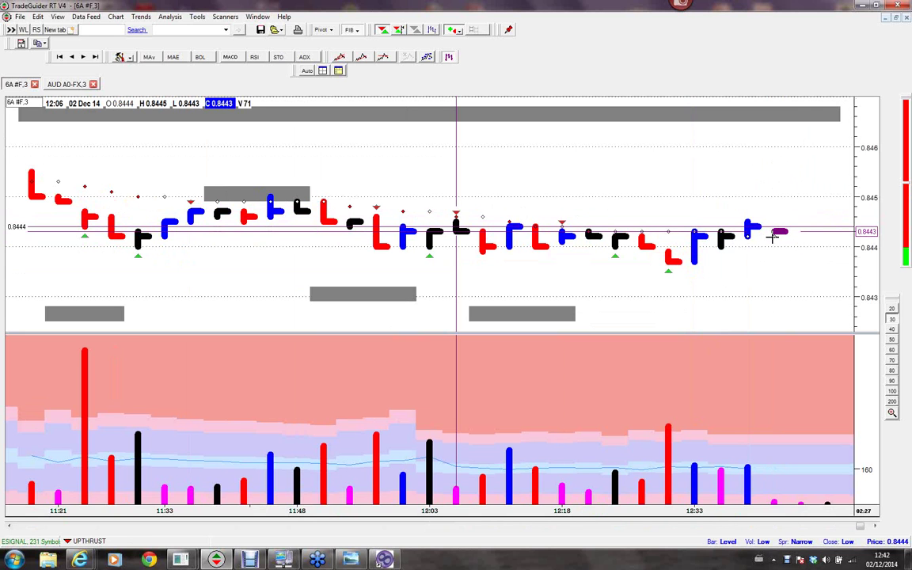
click(455, 212)
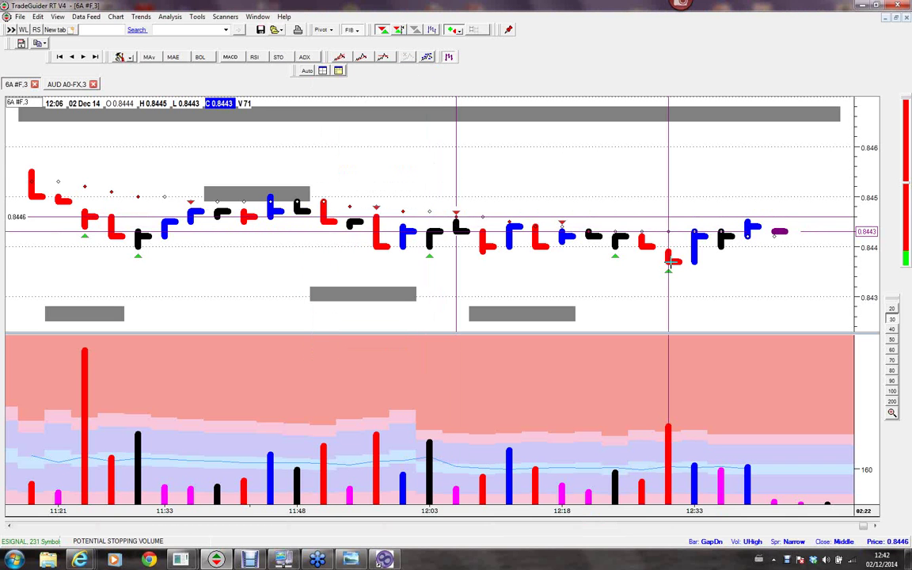
click(669, 271)
click(668, 275)
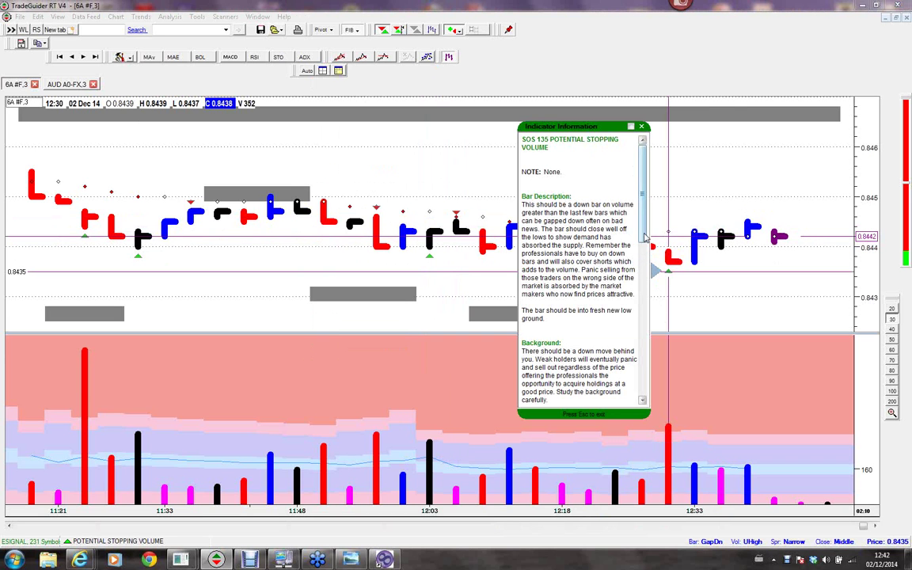
Scroll the Potential Stopping Volume explanation, highlight its Future note, and close the panel
scroll(582, 215, down, 5)
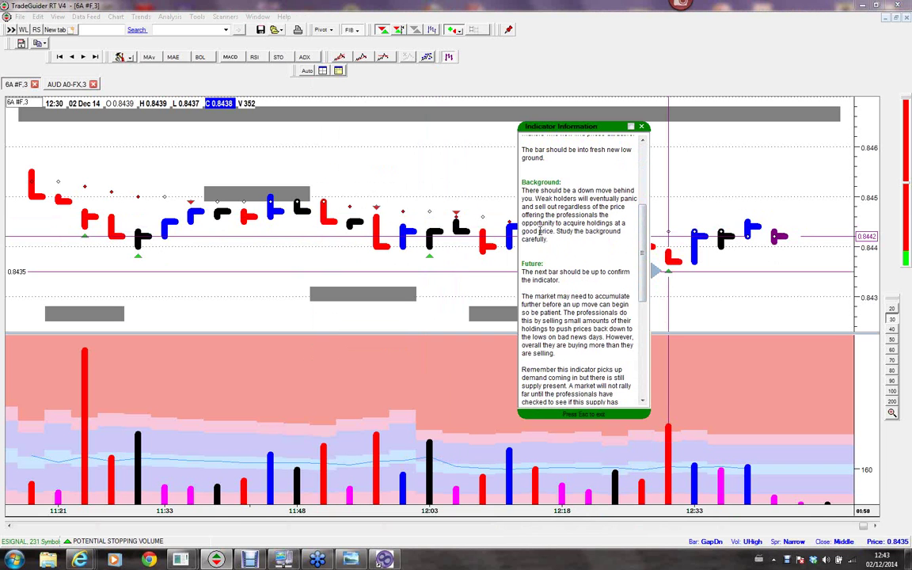
drag(560, 281, 524, 267)
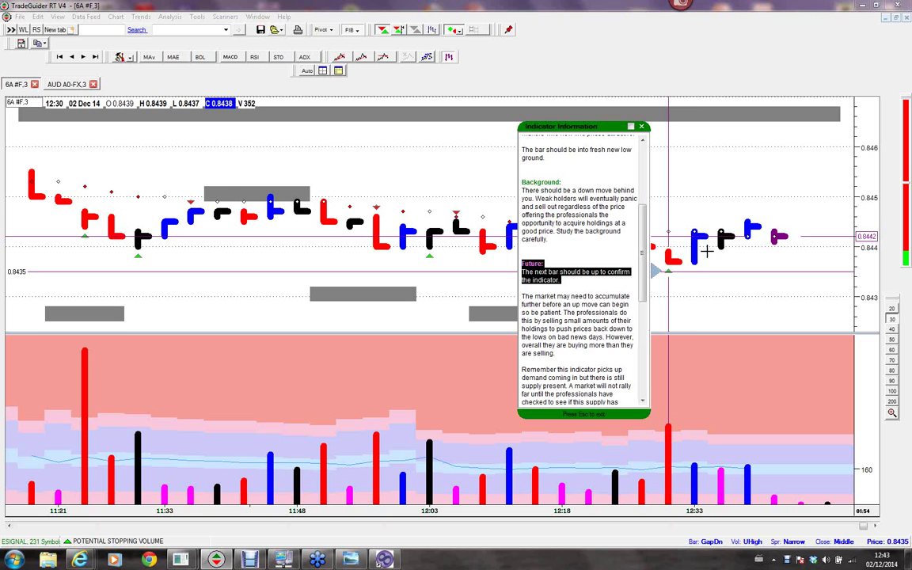
key(Escape)
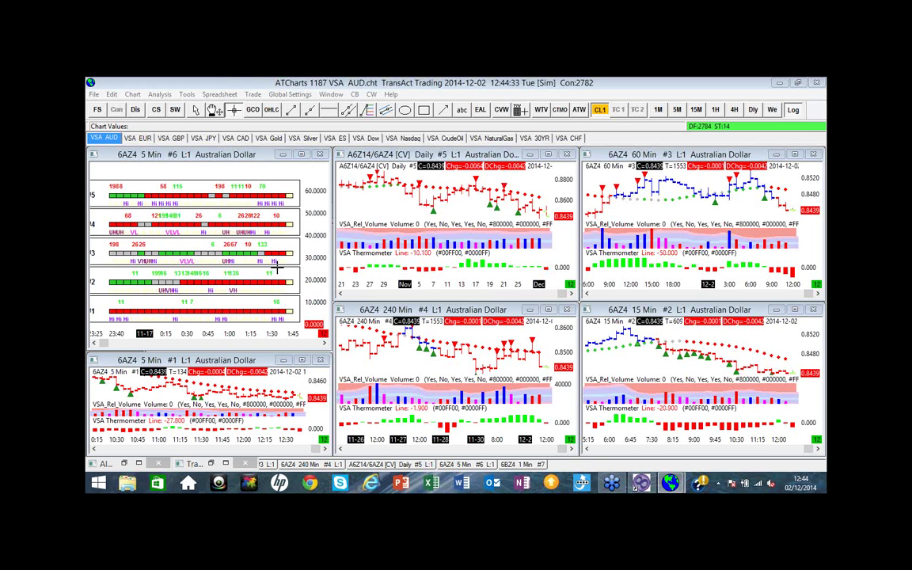
Read crosshair values on the 5 Min Australian Dollar chart and the Daily strip
click(300, 155)
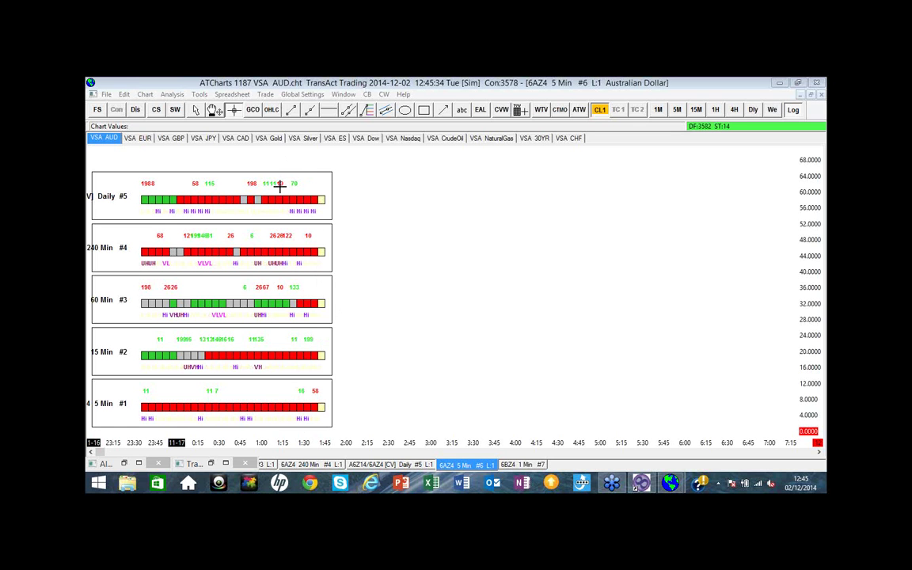
click(283, 187)
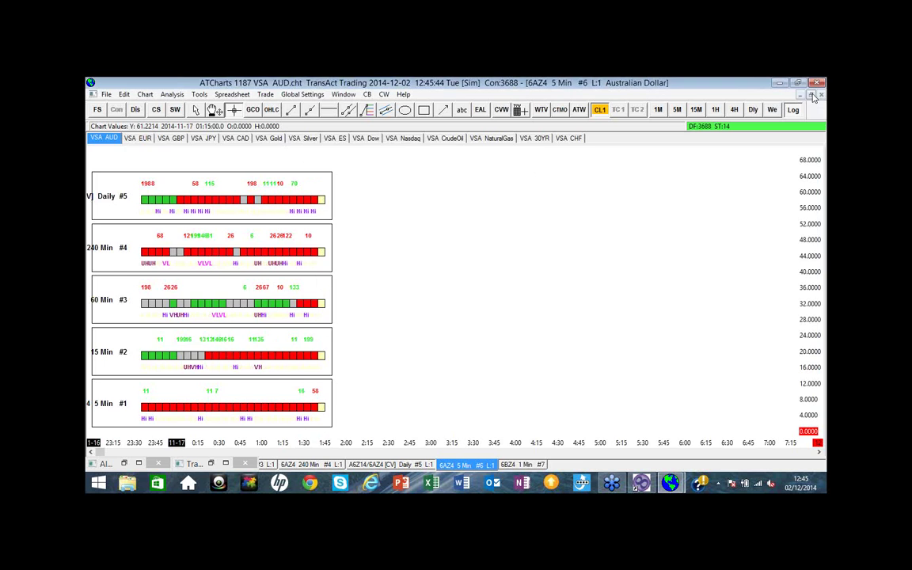
Tile all six chart windows, then maximize the 6AZ4 240 Min chart
click(813, 95)
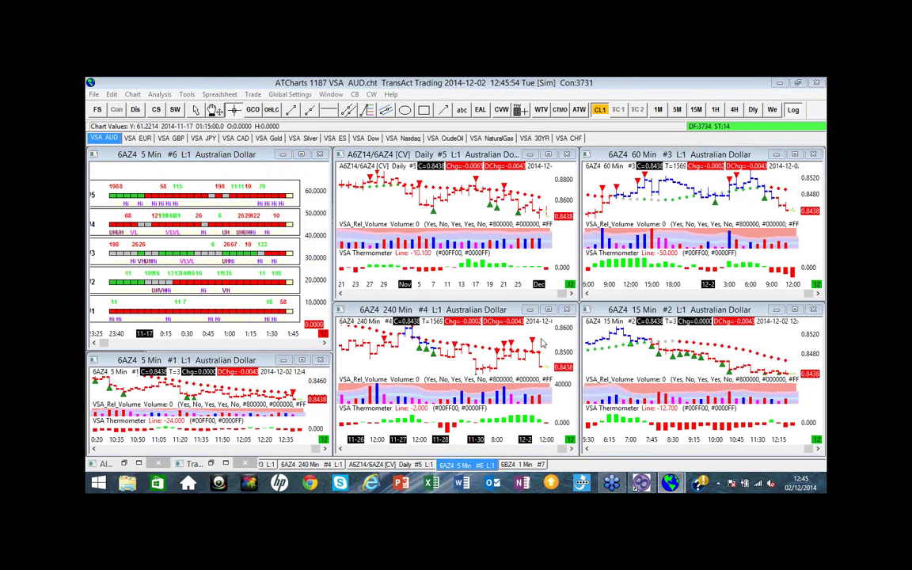
click(552, 309)
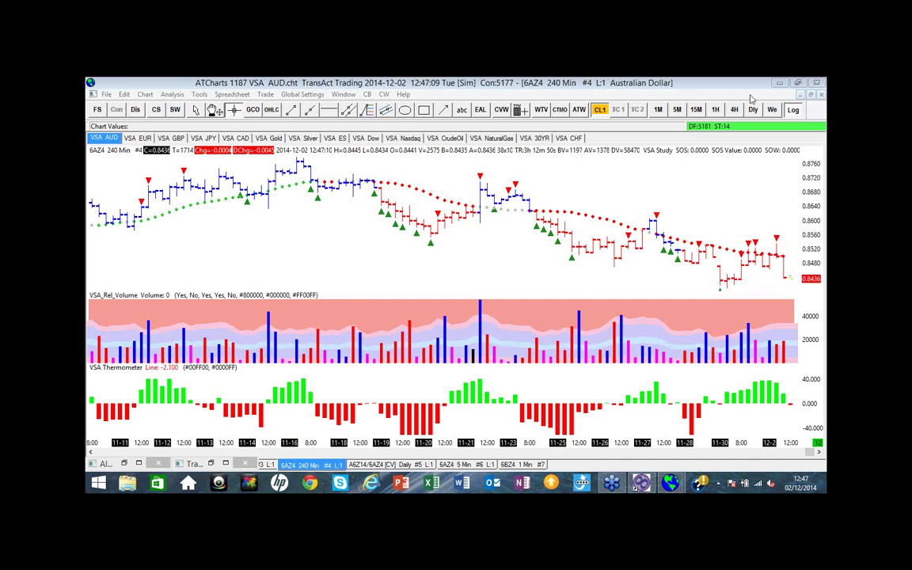
Restore the 240 Min chart so the six Australian Dollar charts are tiled again
click(810, 94)
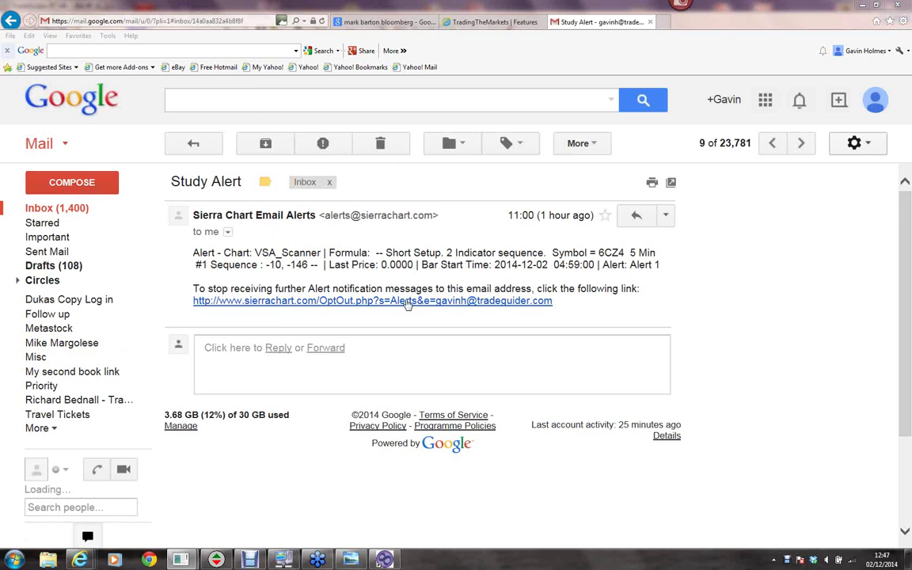
Switch from Gmail to the TradeGuider RT 6A futures chart
click(215, 559)
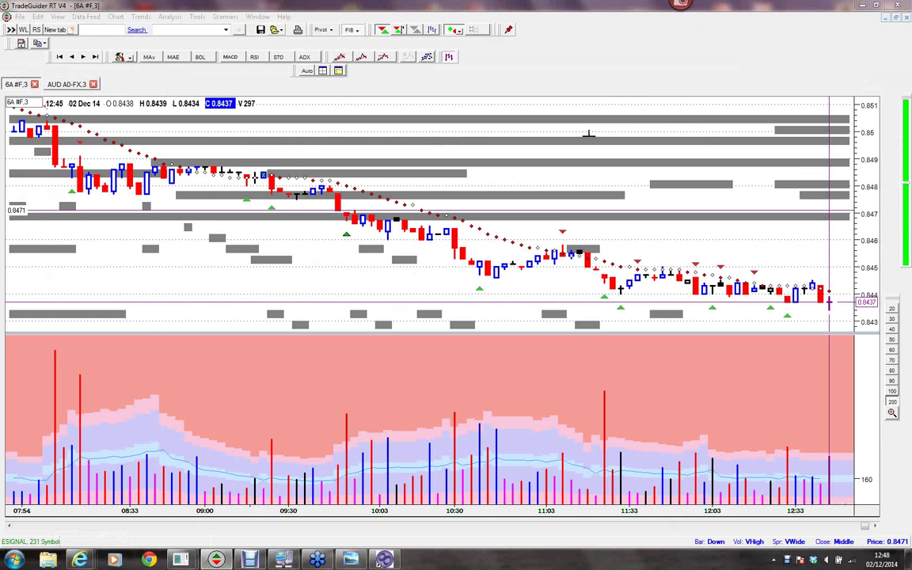
Zoom in, read the latest bar's Potential Stopping Volume signal, then zoom back out to the full session
click(892, 315)
click(892, 315)
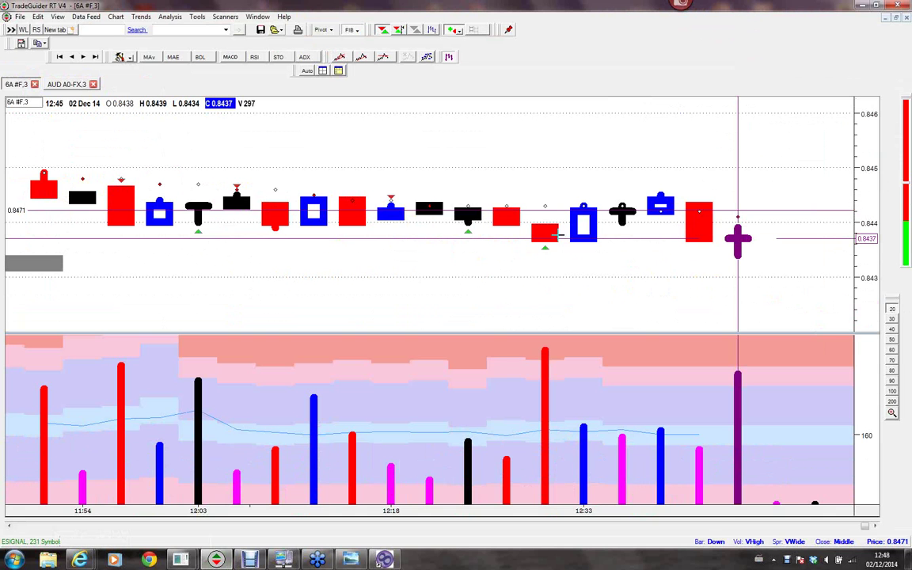
click(554, 251)
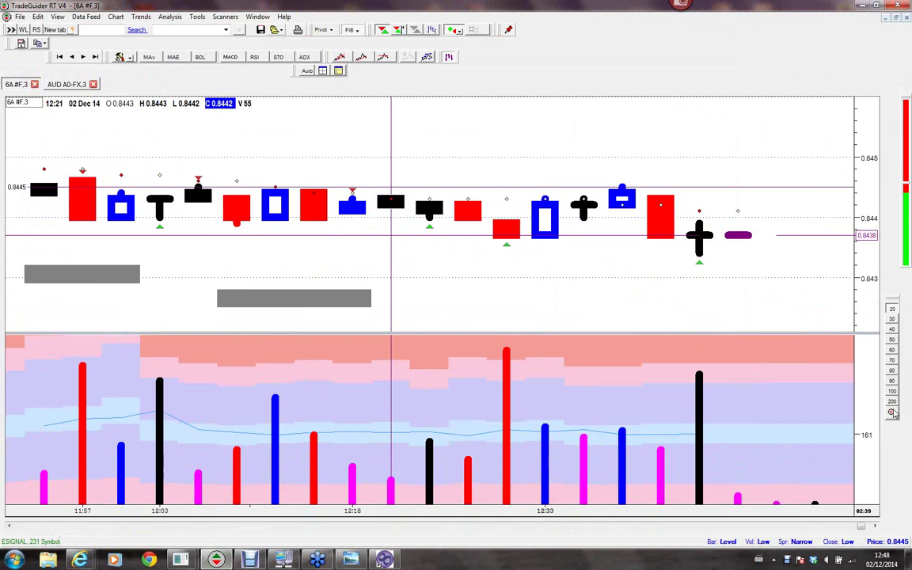
click(698, 262)
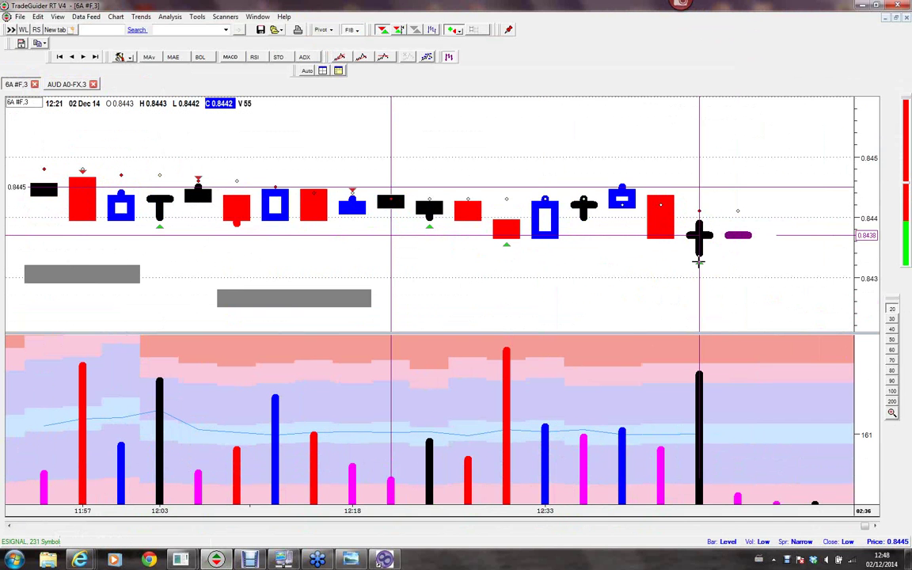
click(672, 119)
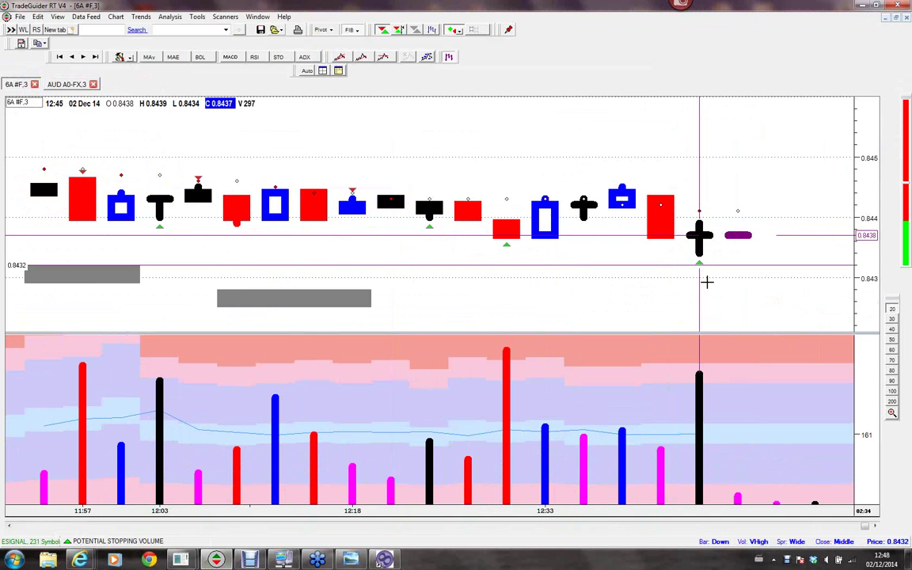
click(892, 401)
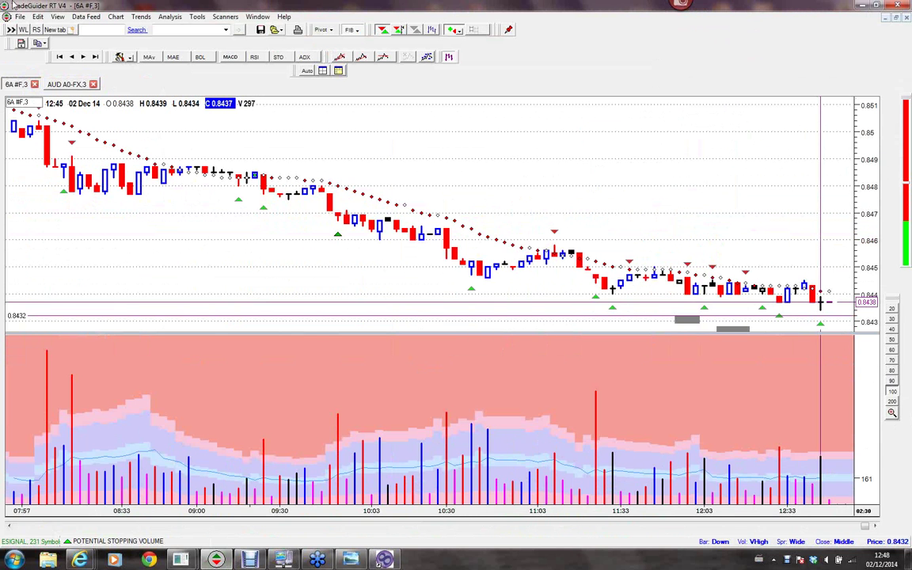
Switch the 6A chart to Bar style in Chart Preferences and widen bars to show from 08:57
click(113, 18)
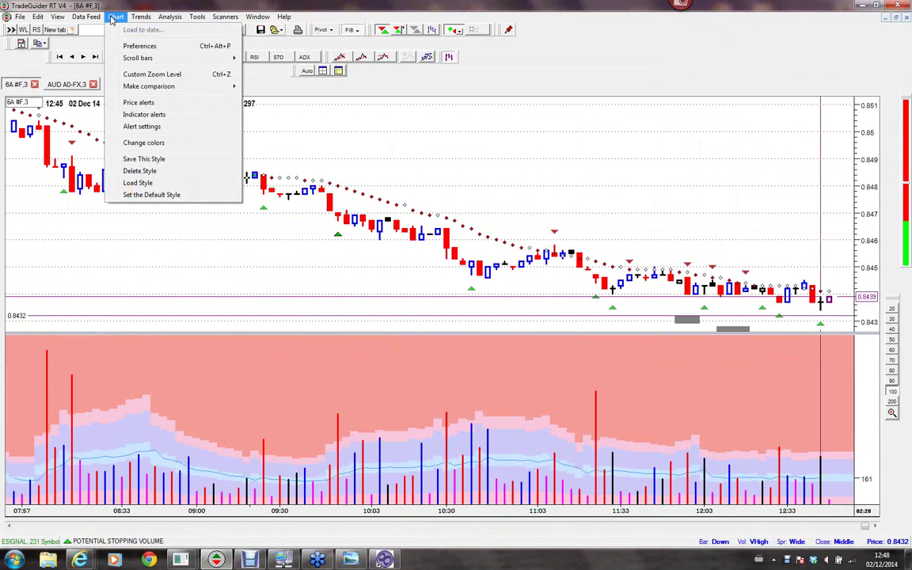
click(131, 47)
click(372, 258)
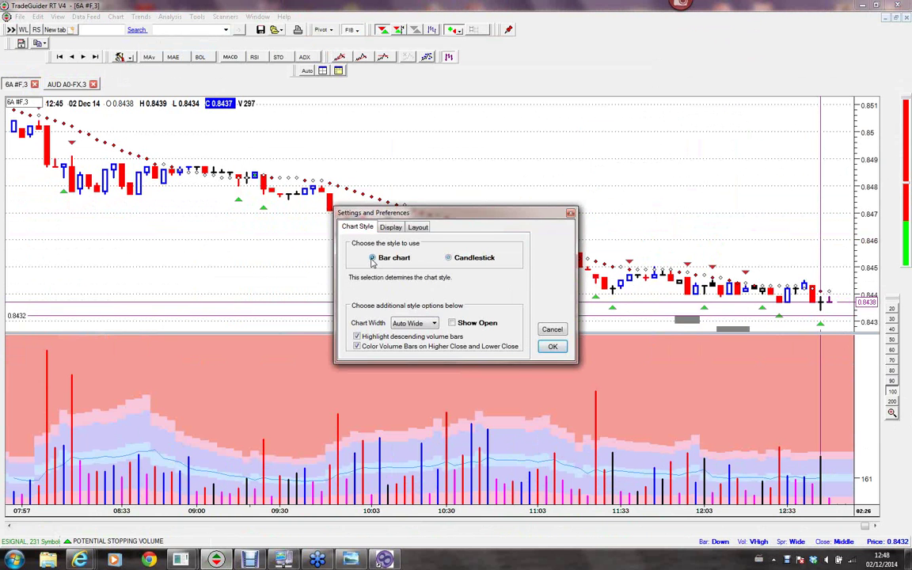
click(553, 346)
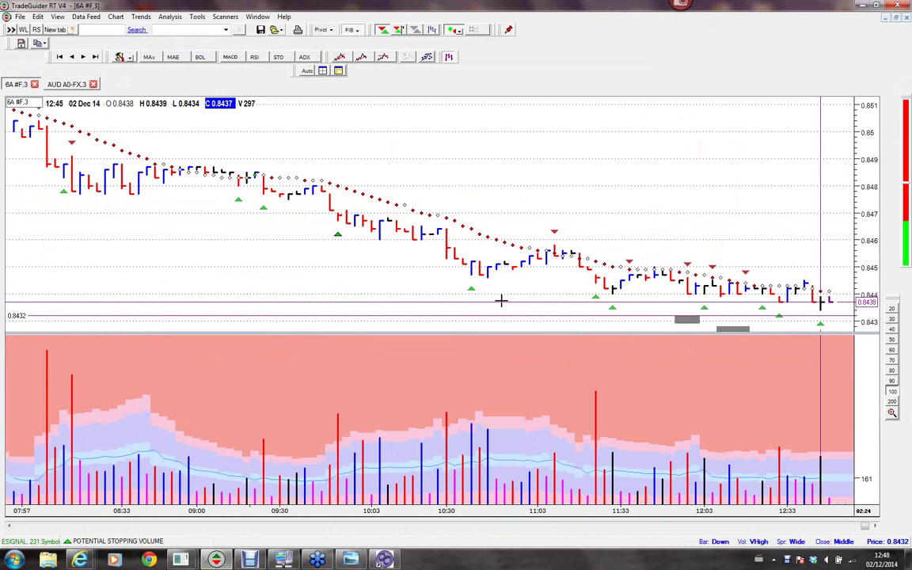
click(892, 373)
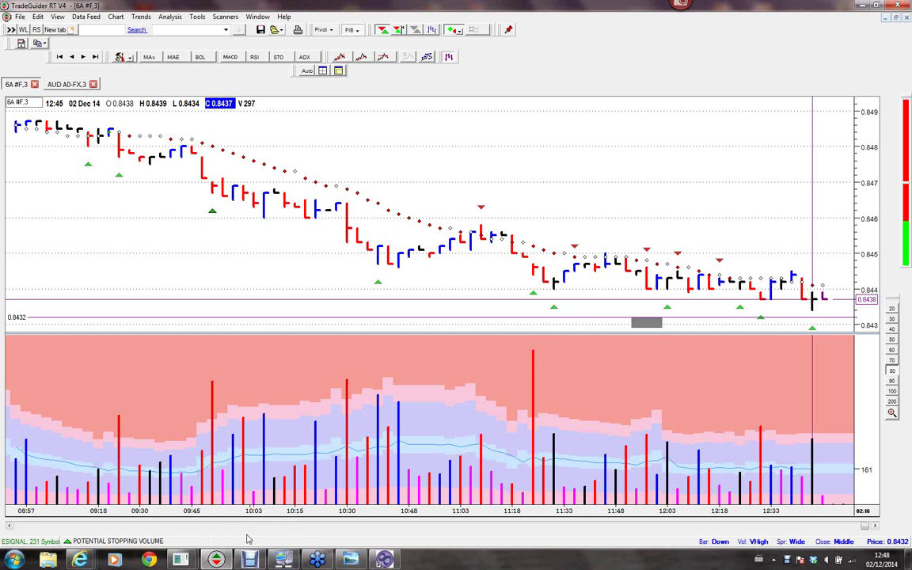
Bring Internet Explorer forward and go back from the 6A alert video to the Alert Archives table
mouse_move(253, 557)
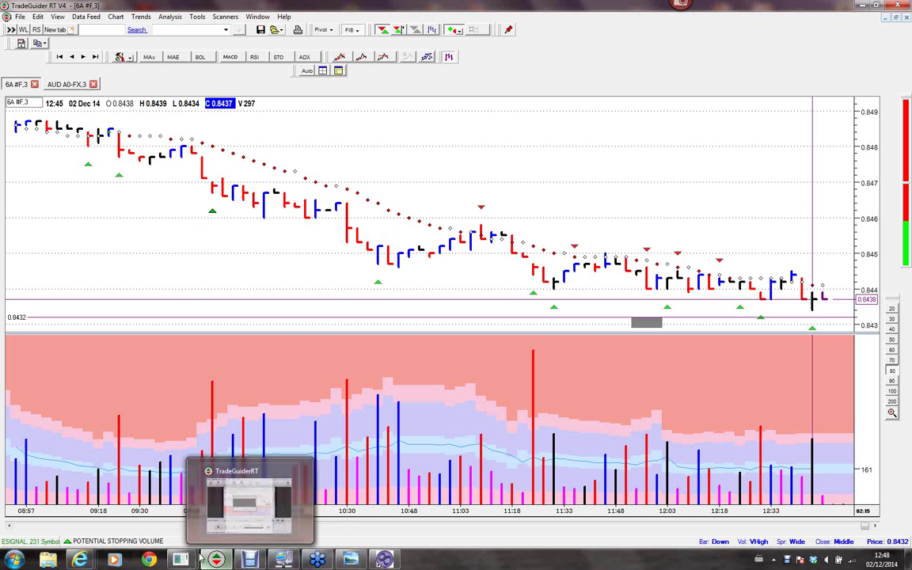
mouse_move(90, 558)
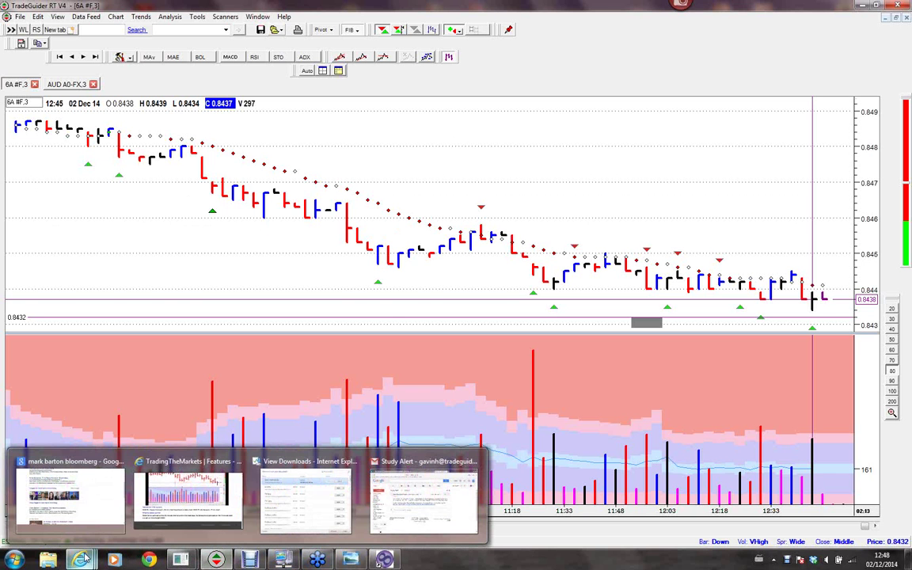
click(146, 509)
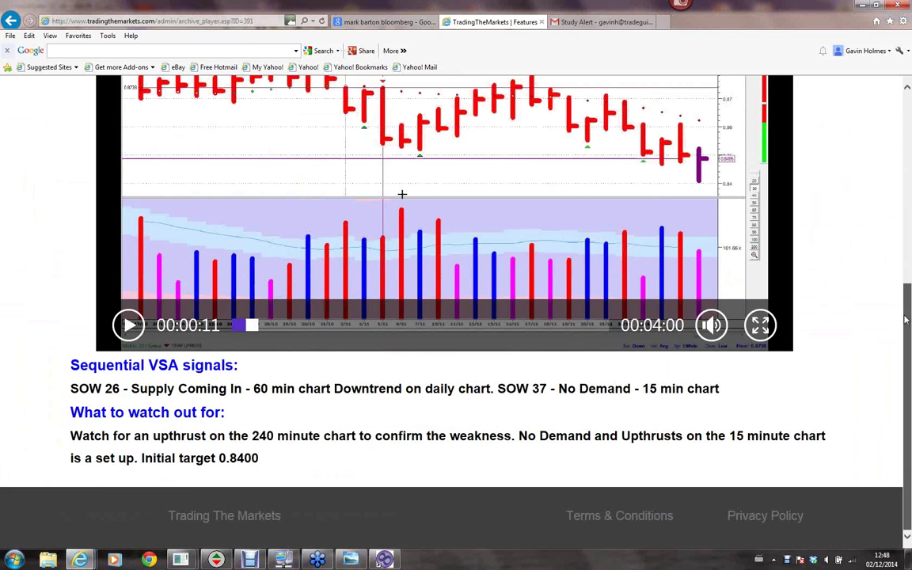
scroll(907, 318, up, 5)
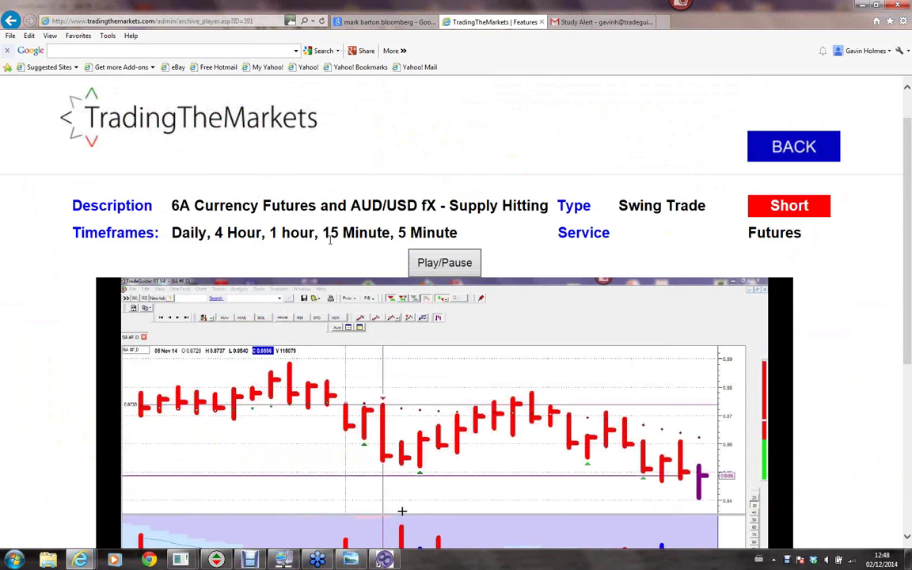
click(10, 21)
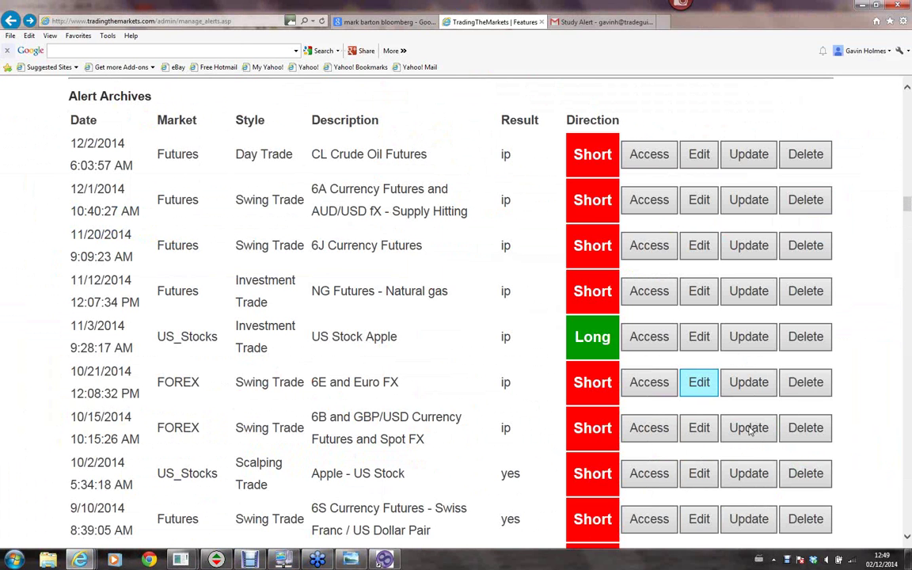
drag(907, 539, 907, 539)
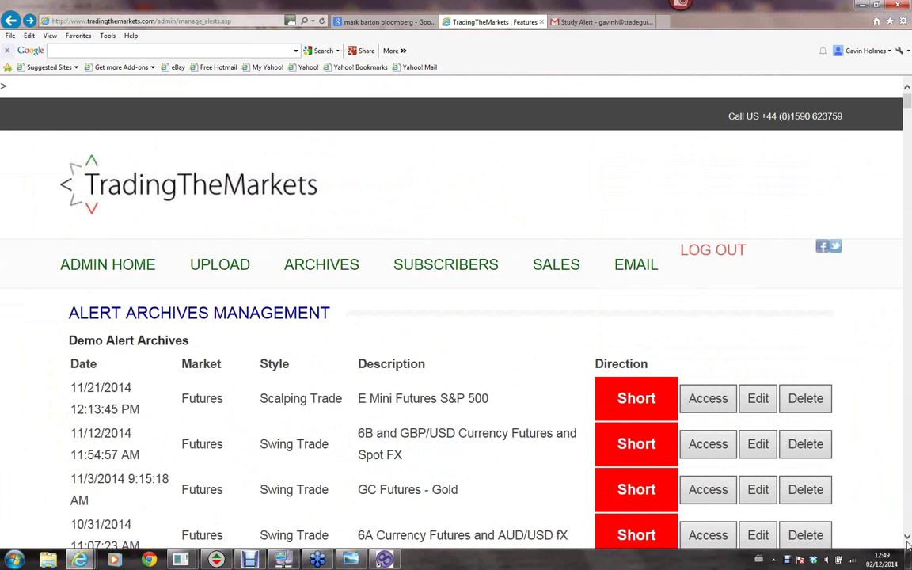
Replay the archived CL Crude Oil Futures short alert, highlighting its $80.00 medium-term target
scroll(907, 539, down, 3)
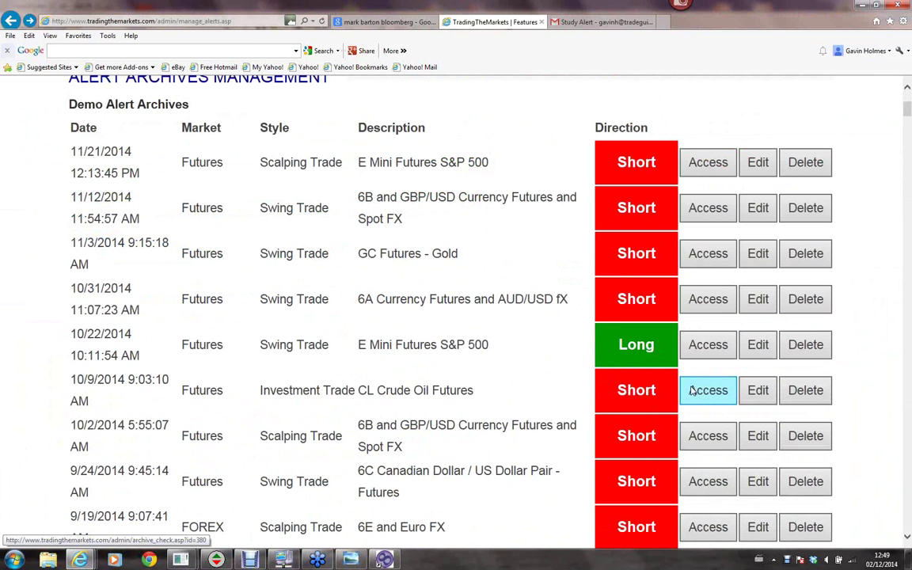
click(700, 390)
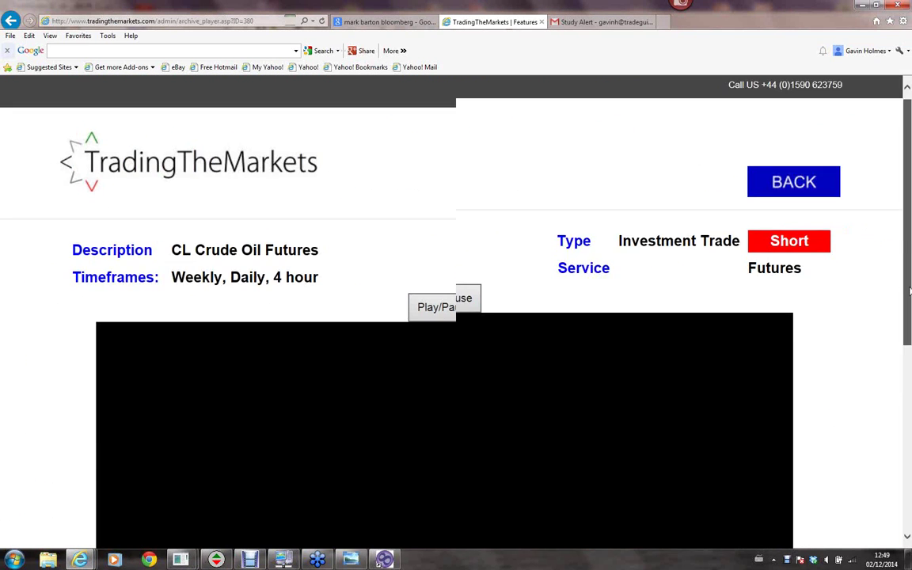
drag(908, 293, 909, 428)
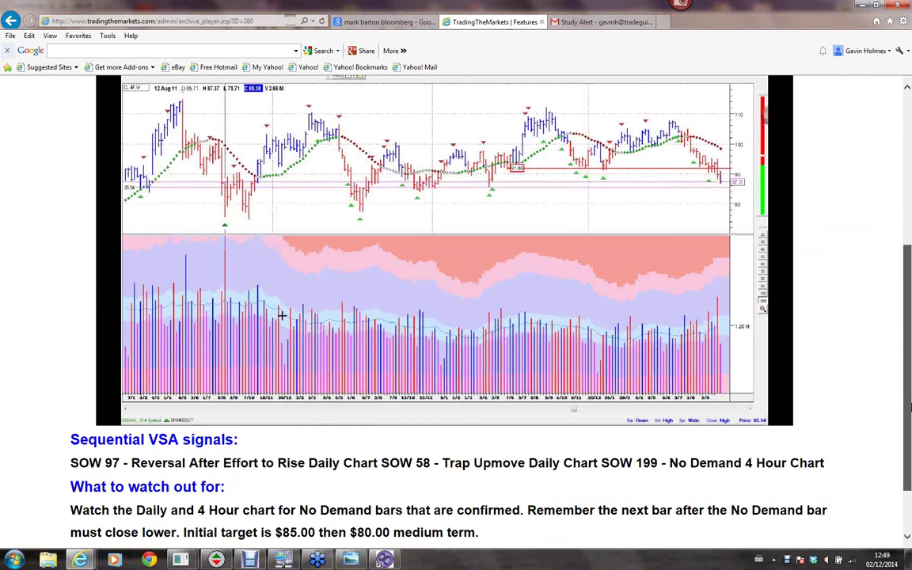
scroll(910, 407, up, 10)
key(alt+Left)
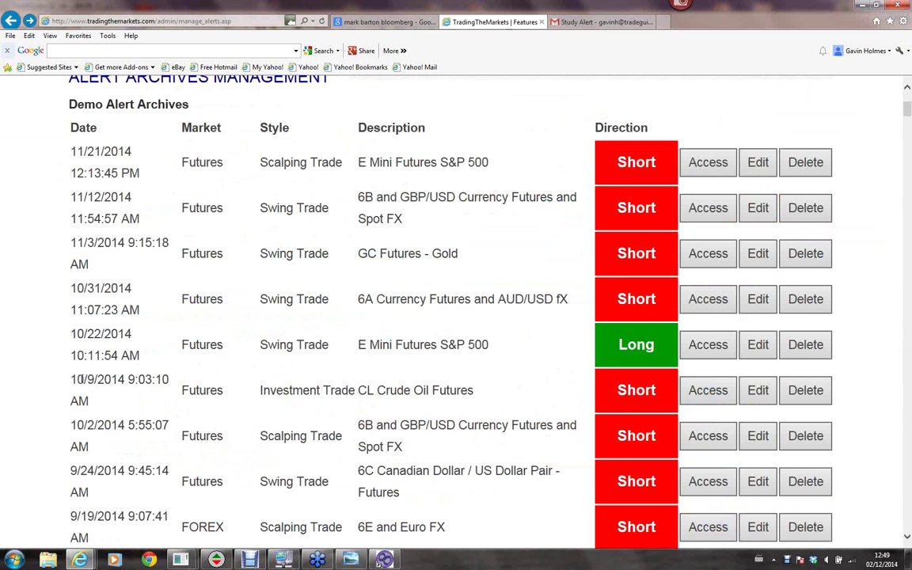
click(707, 390)
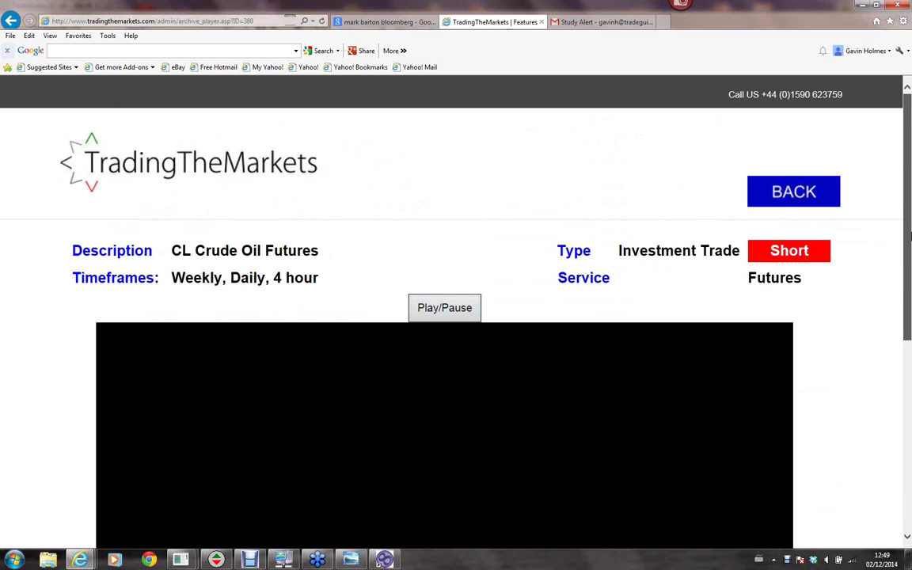
drag(910, 236, 907, 406)
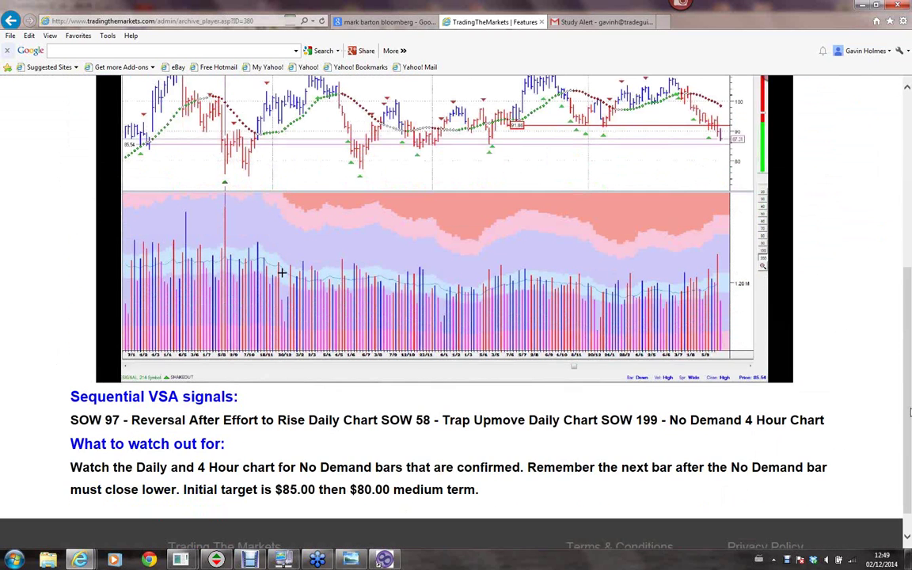
drag(347, 496, 441, 499)
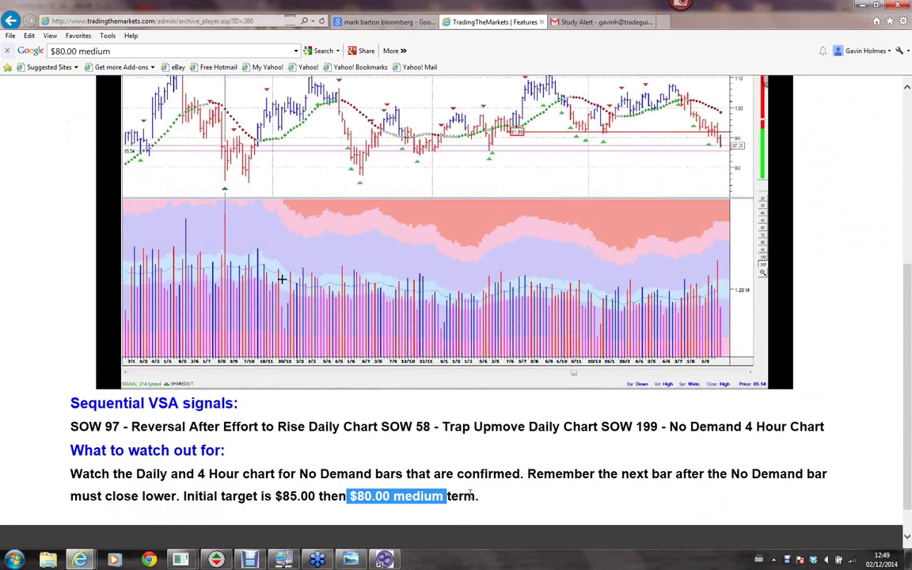
drag(908, 359, 861, 208)
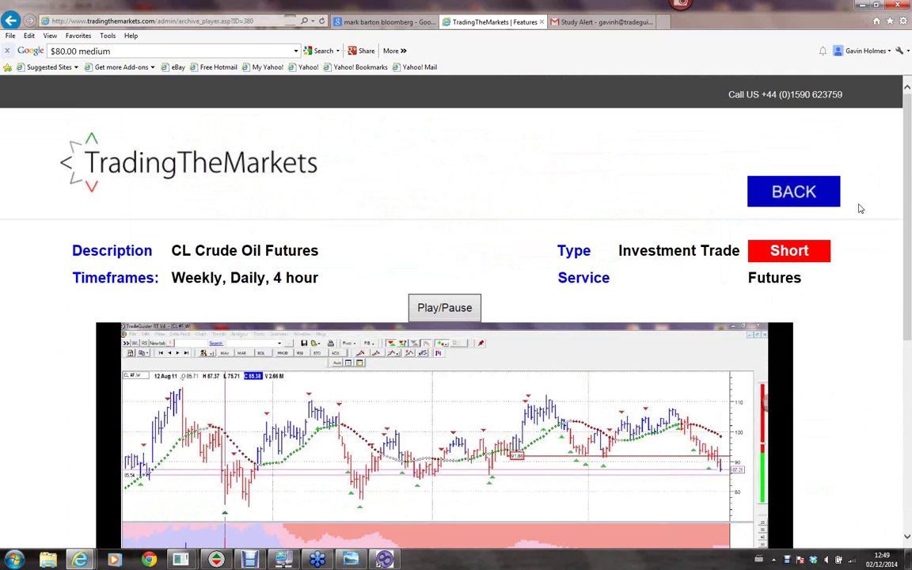
Switch to TradeGuider RT V4 and close the AUD A0-FX.3 and 6A #F.3 chart tabs
click(214, 560)
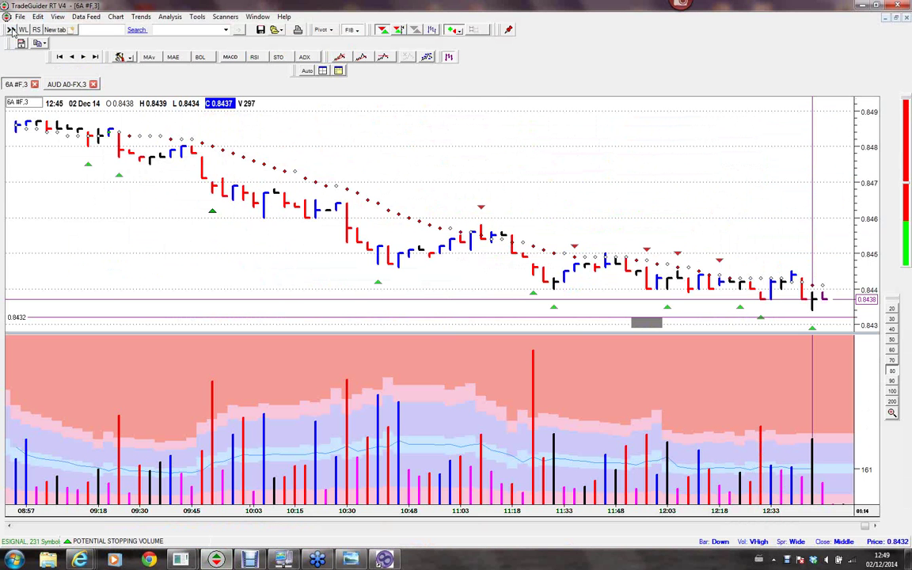
click(11, 29)
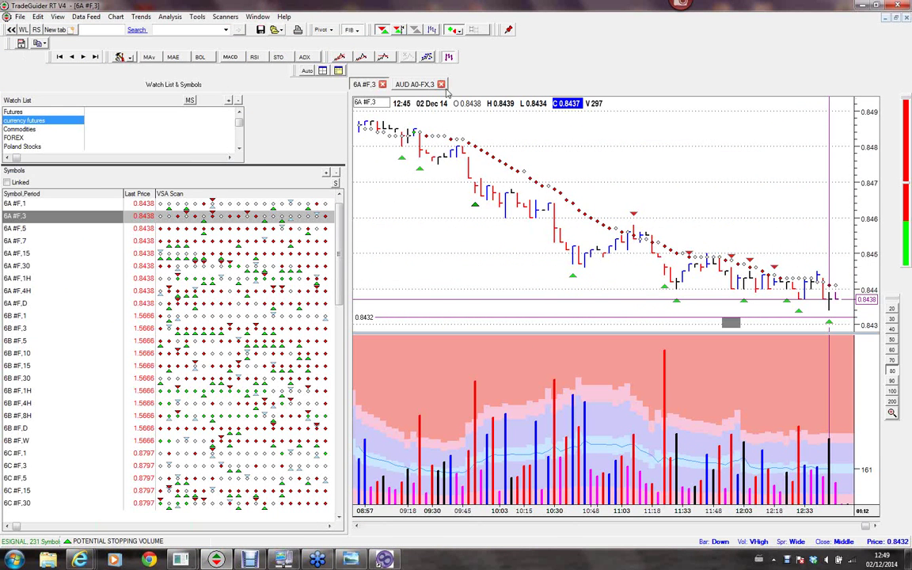
middle_click(402, 82)
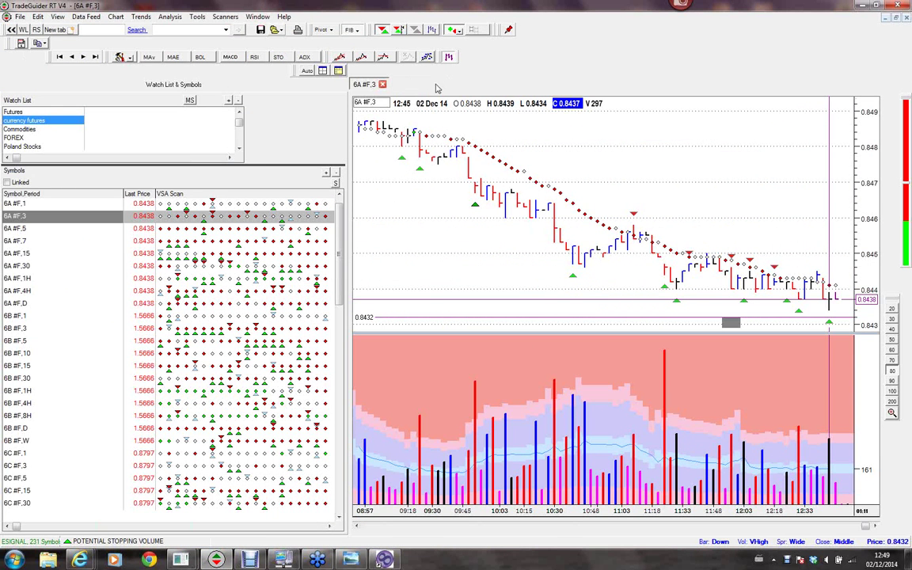
click(382, 84)
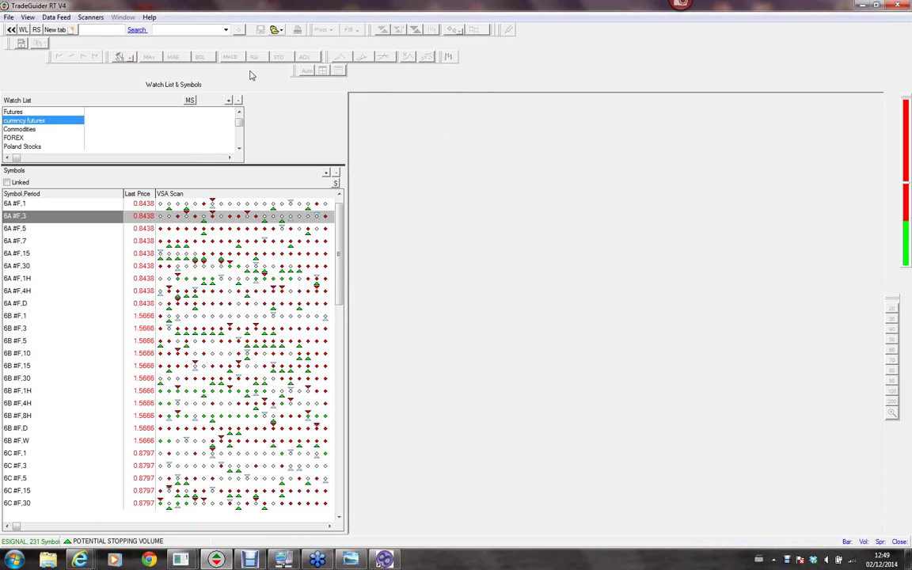
Open the CL #F,W weekly chart from the Commodities watch list, maximized to full width
click(20, 129)
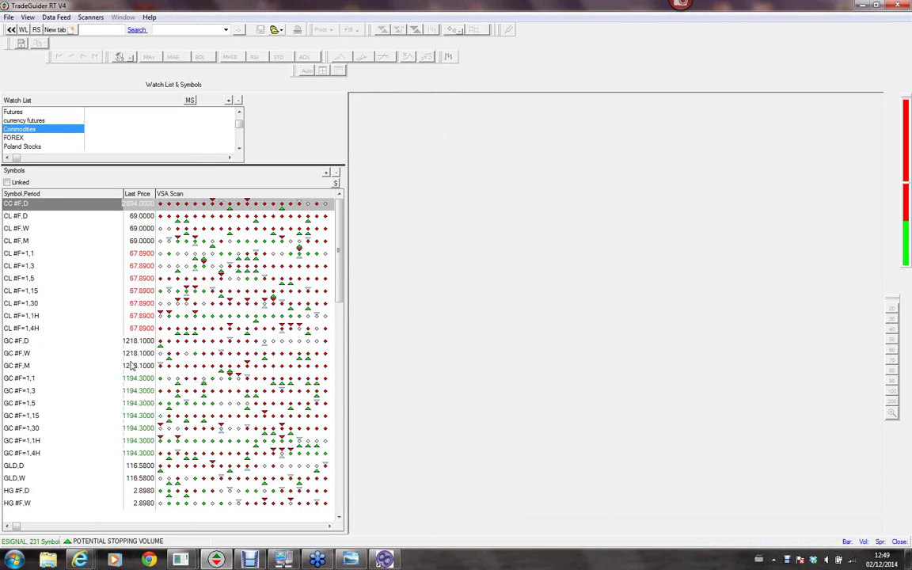
double_click(27, 229)
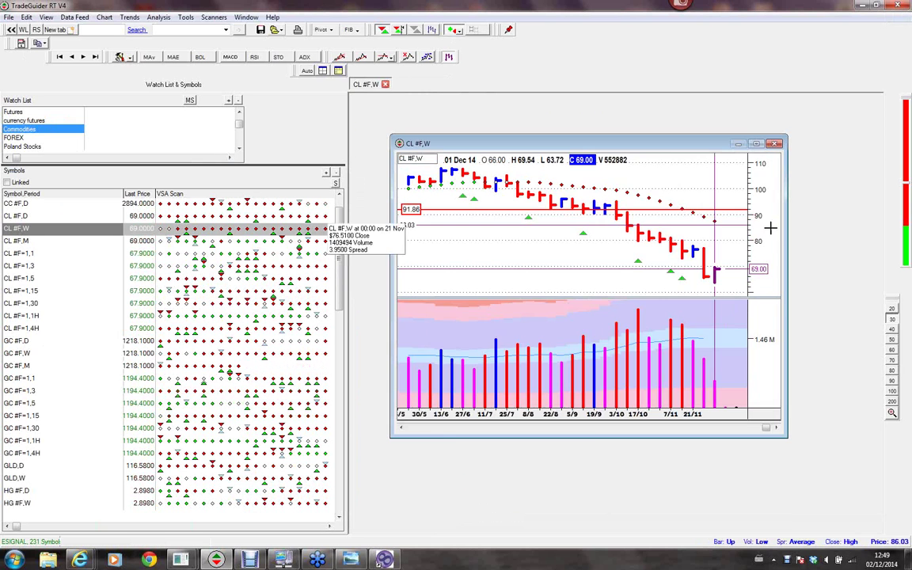
click(755, 143)
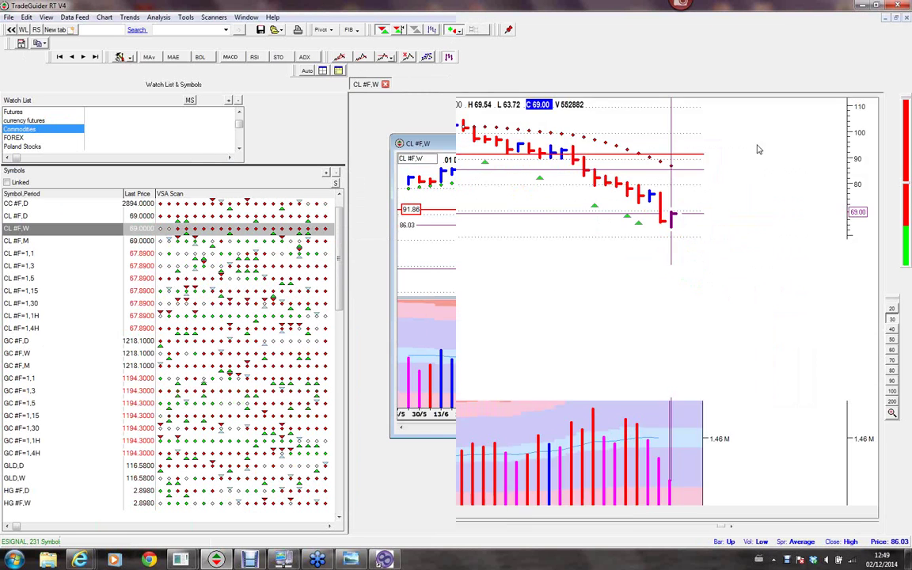
click(11, 30)
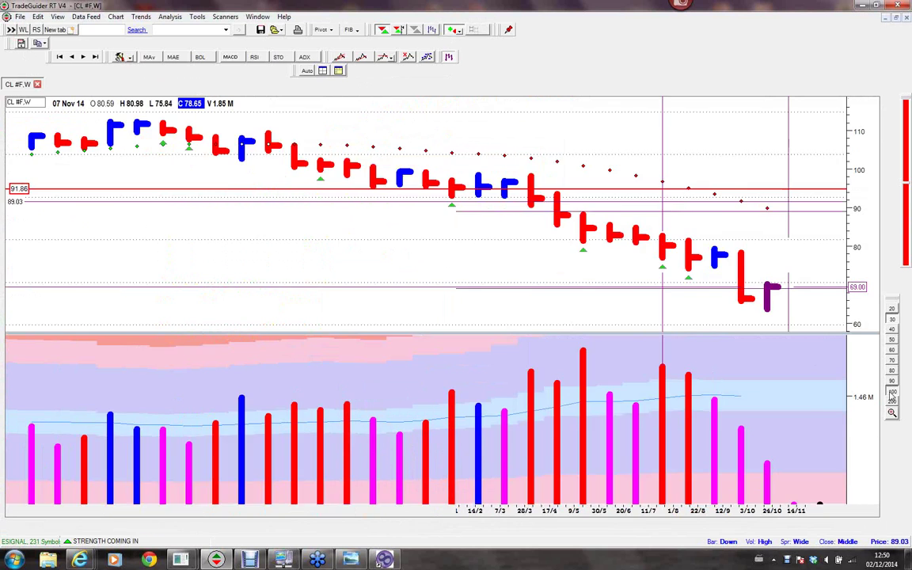
scroll(522, 372, down, 3)
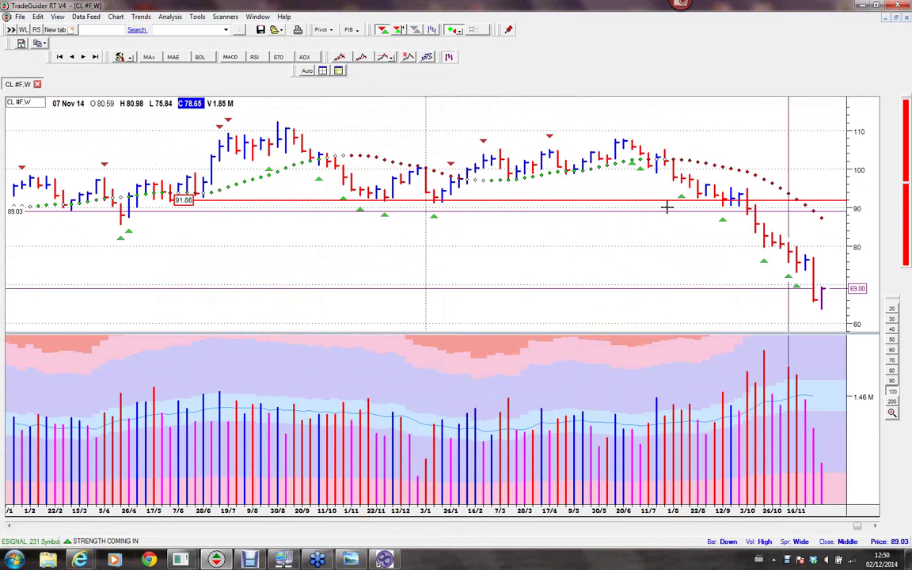
Review the 21 and 28 Nov weekly bars, then switch to the CL #F,D daily chart
click(805, 256)
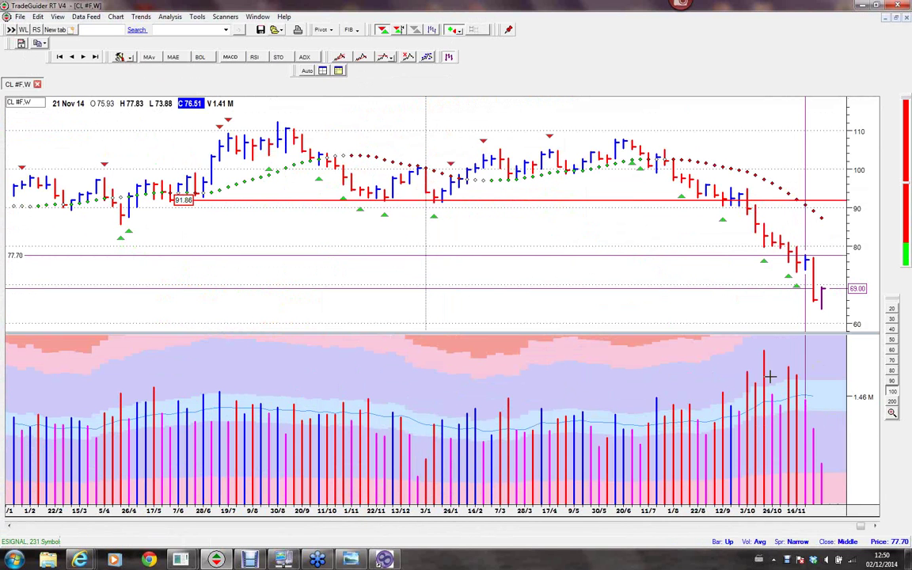
click(813, 259)
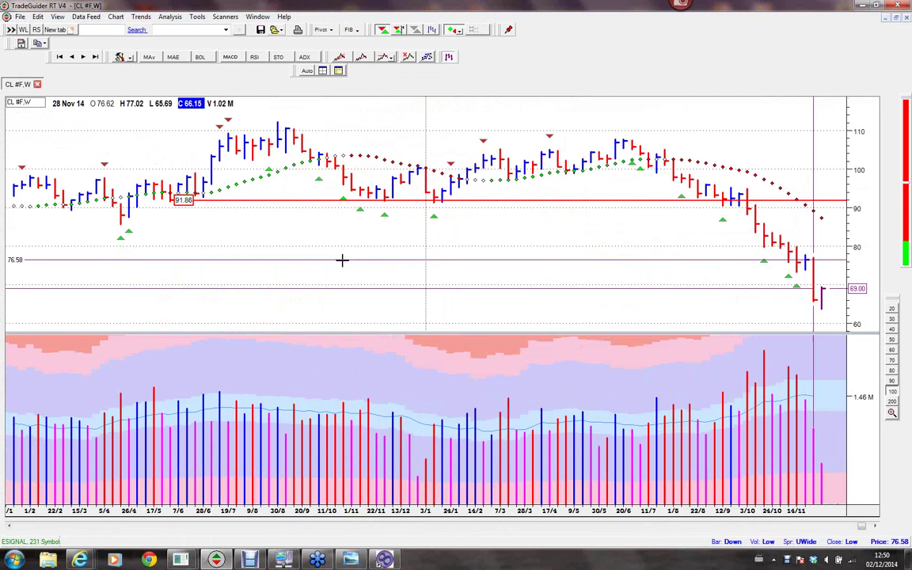
click(11, 30)
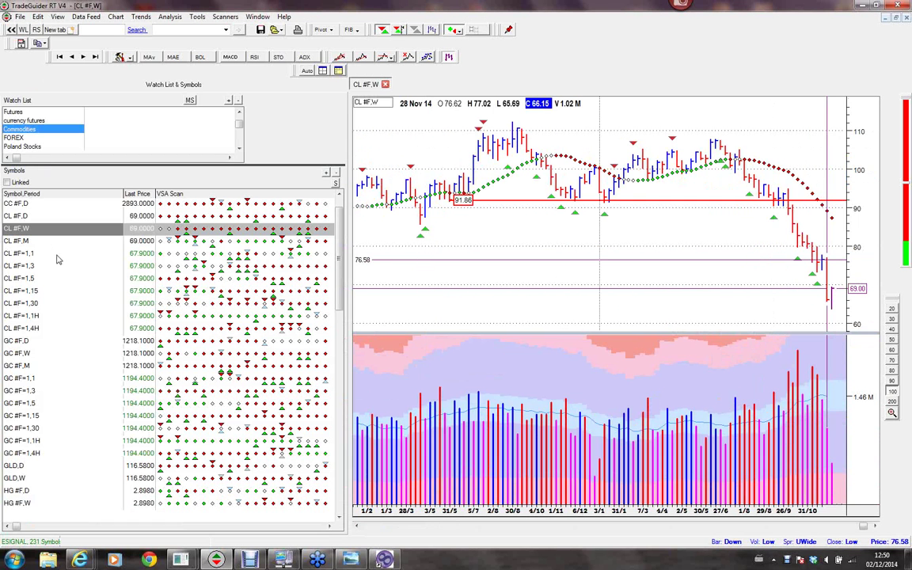
click(46, 216)
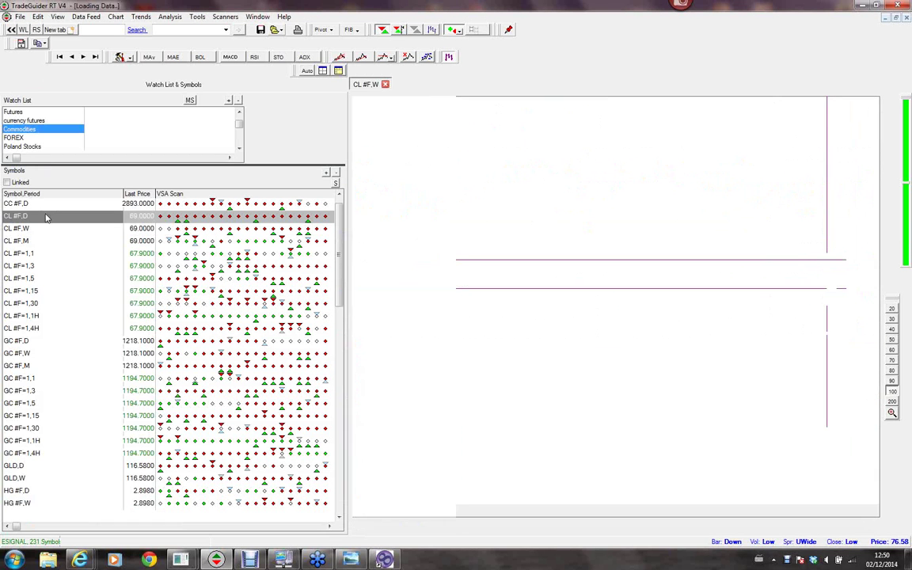
Read the 29 Oct SOW 199 No Demand explanation on the CL daily chart, then restore the panel
click(11, 30)
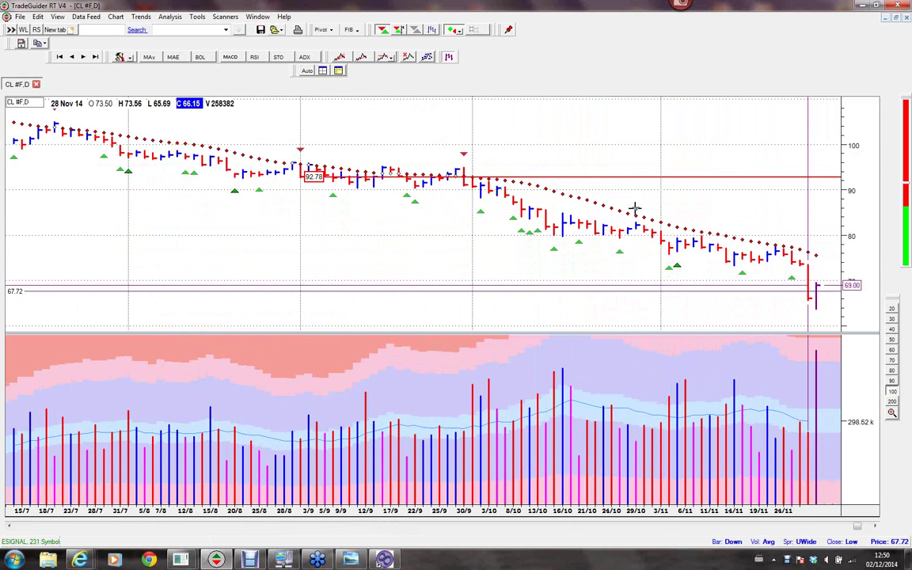
click(634, 207)
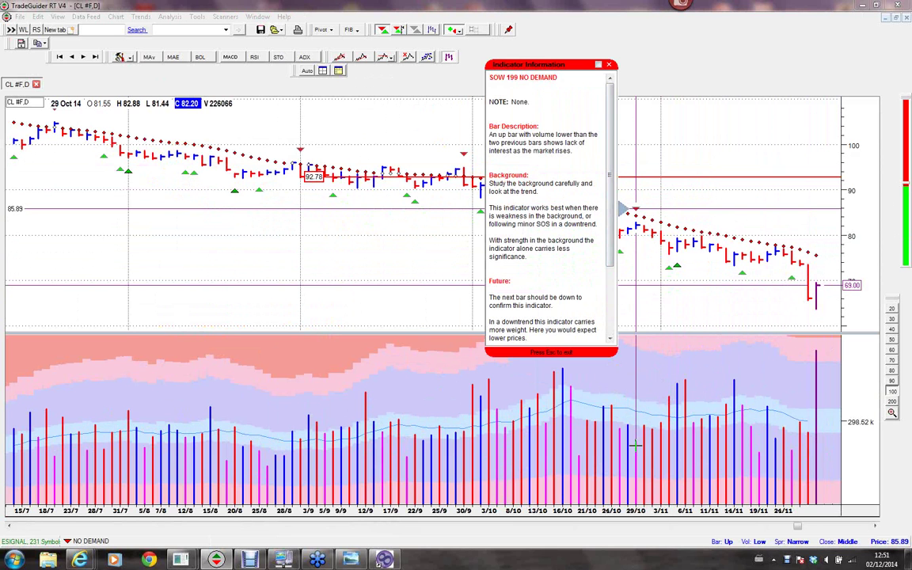
key(Escape)
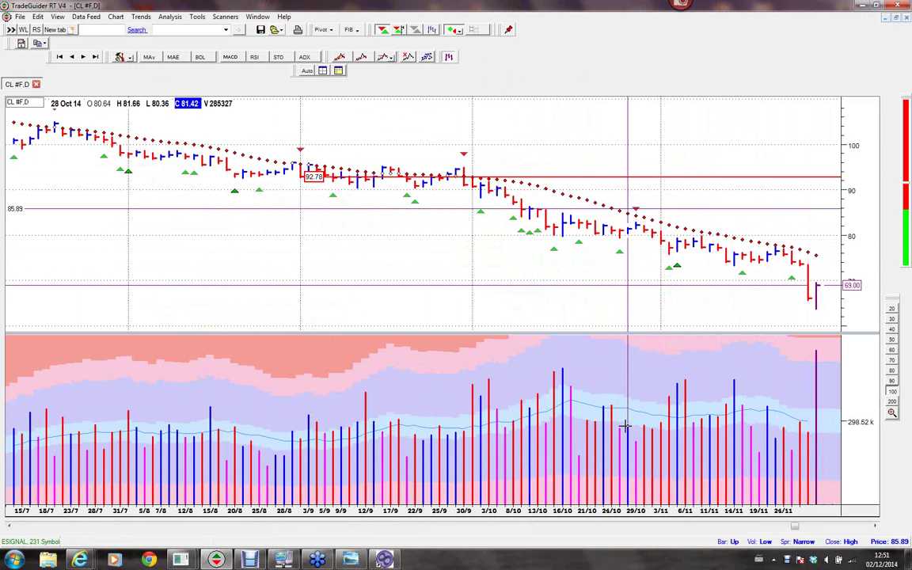
click(636, 209)
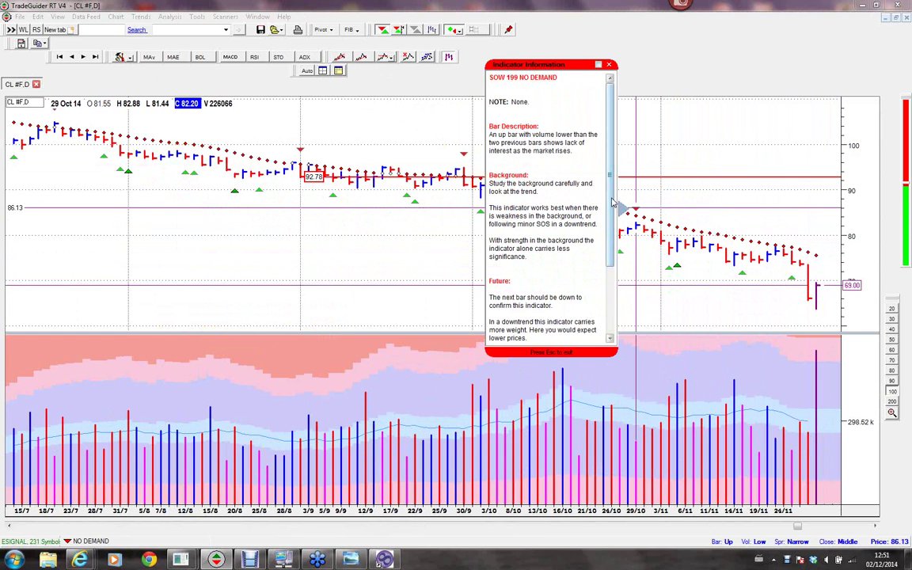
scroll(566, 232, down, 3)
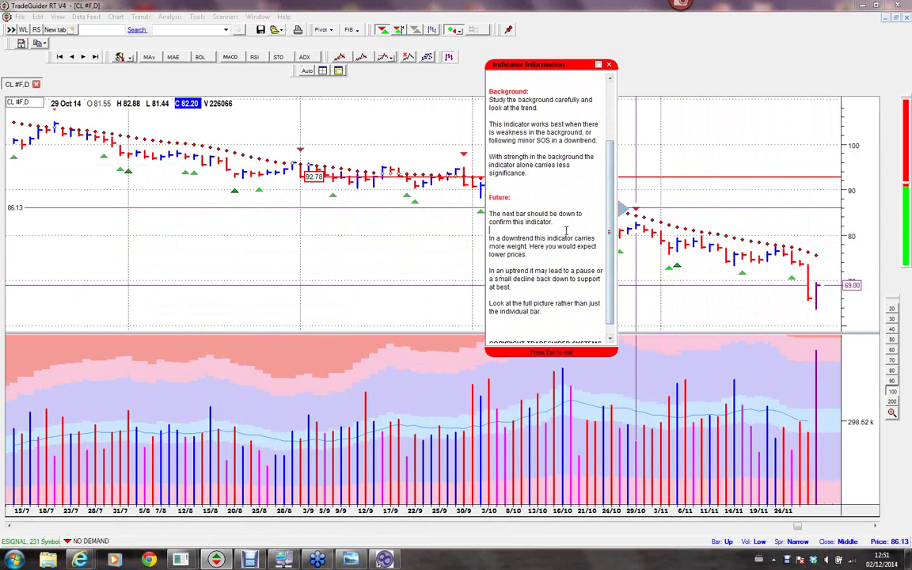
drag(566, 230, 582, 201)
key(Escape)
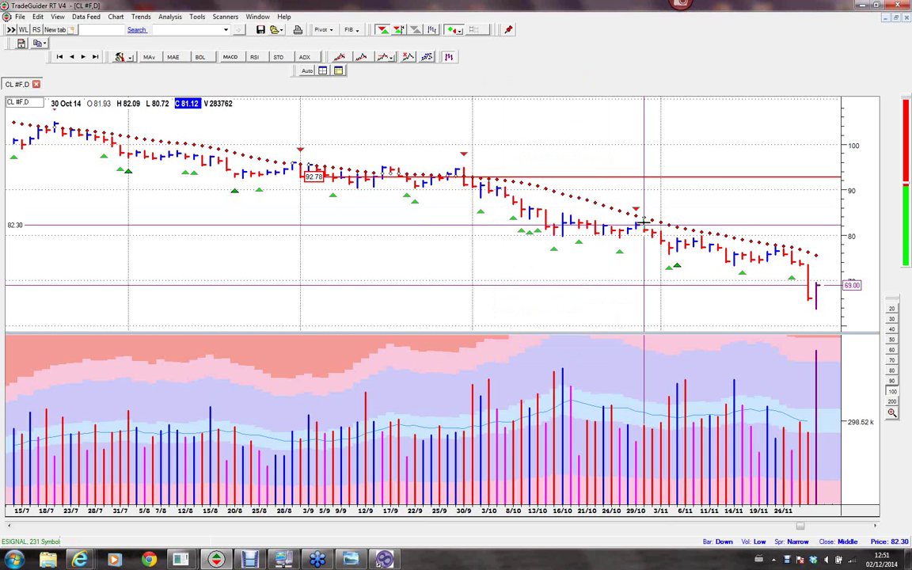
click(11, 29)
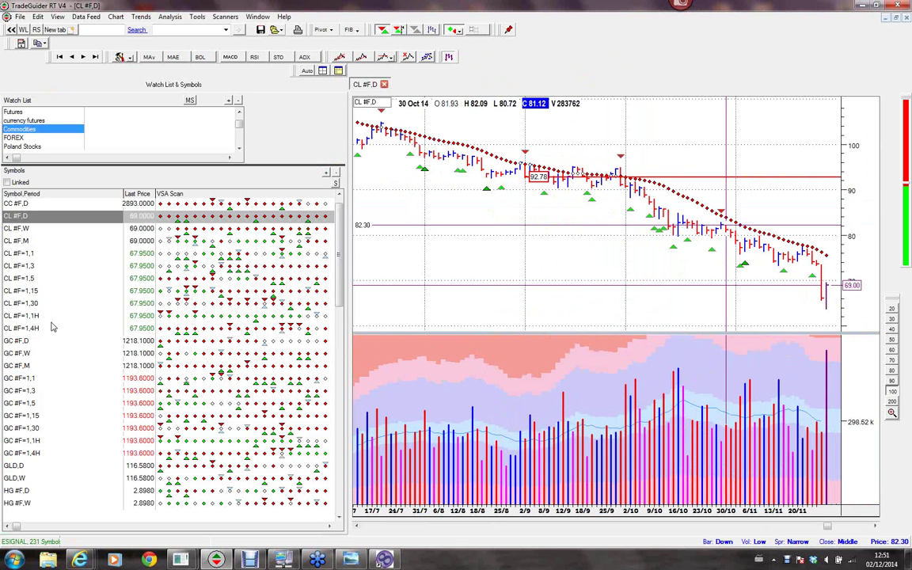
Switch to the CL #F=1,4H four-hour chart at full width, zoomed to 24/11–2/12
click(31, 328)
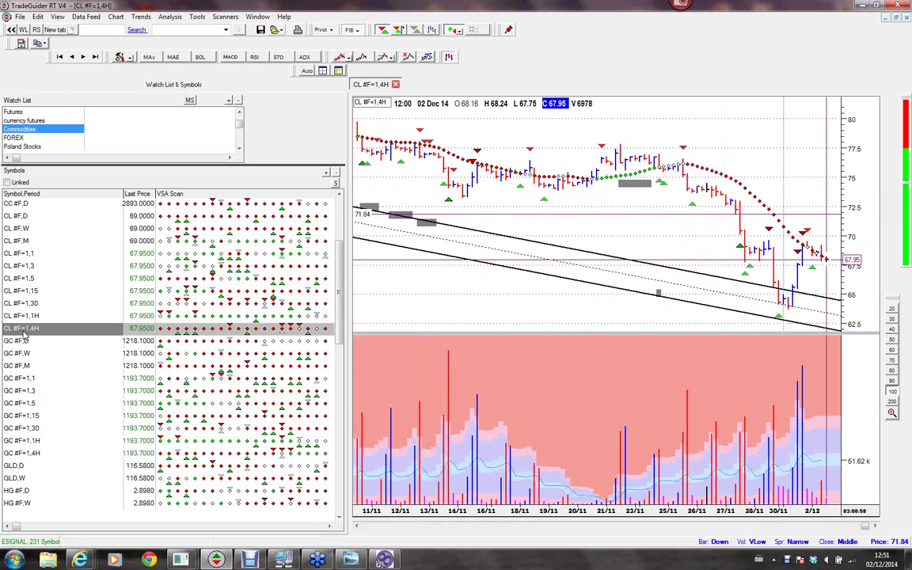
click(11, 29)
scroll(803, 296, up, 3)
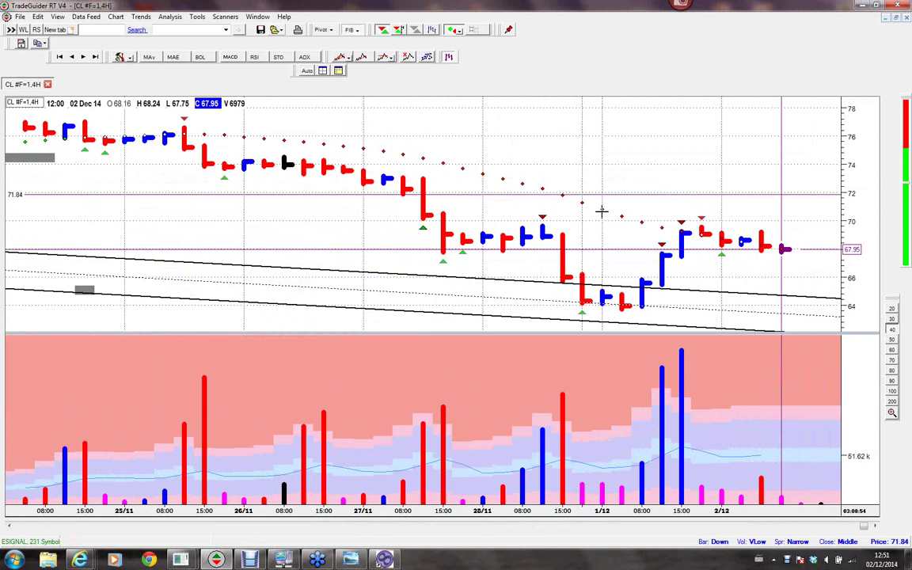
Check the 01 Dec 20:00 Upthrust explanation, then inspect the 02 Dec 08:00 bar
click(701, 230)
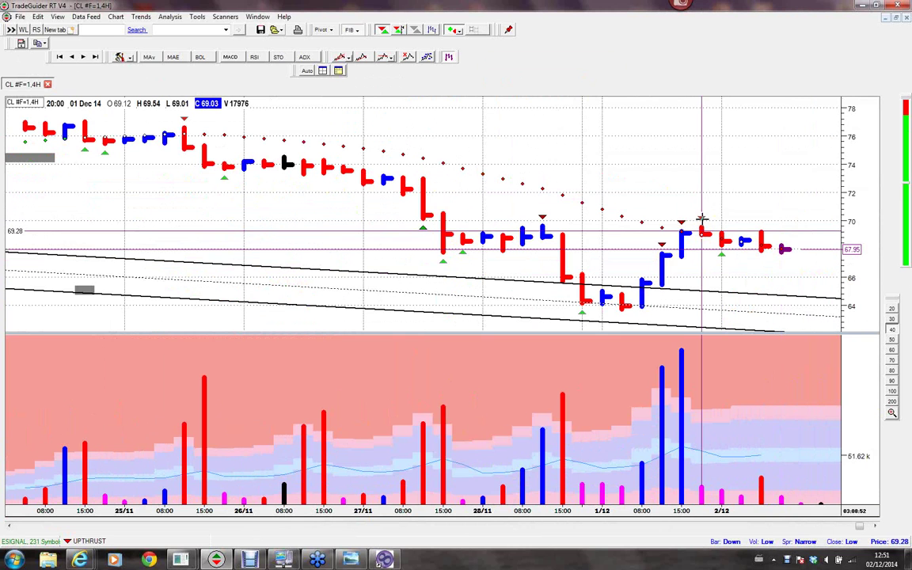
double_click(701, 215)
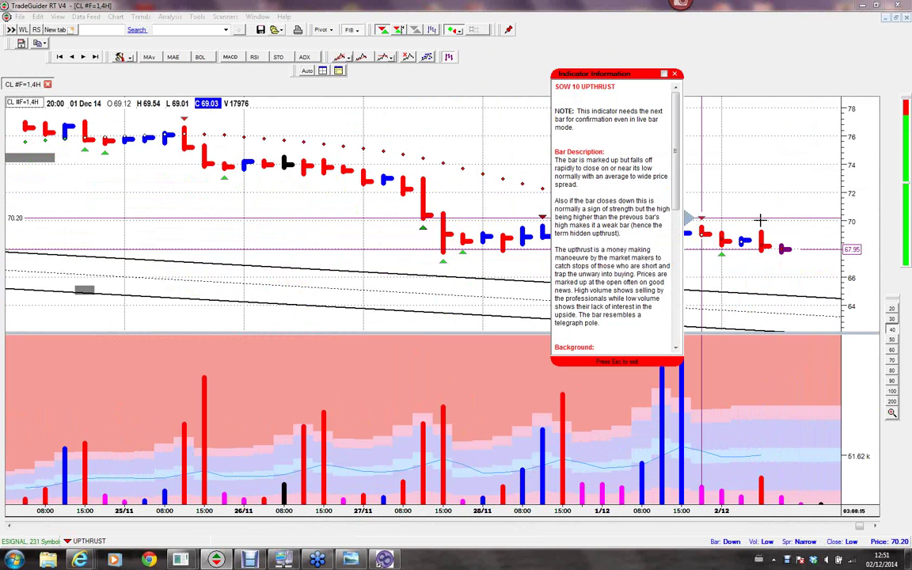
key(Escape)
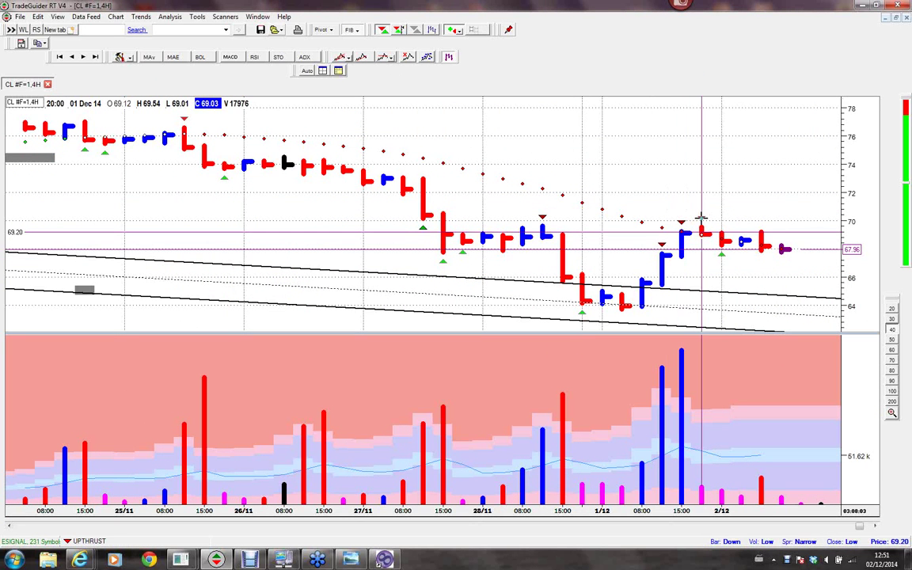
click(700, 217)
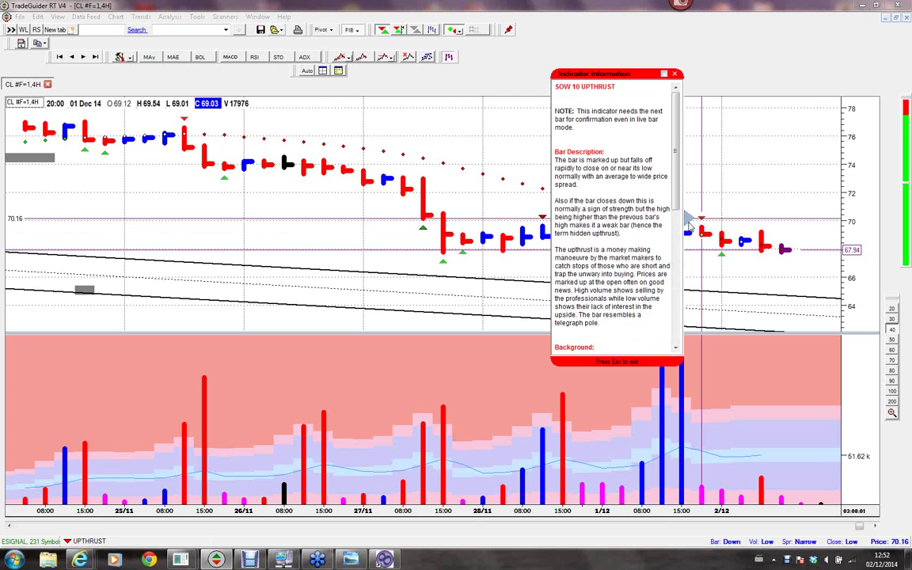
key(Escape)
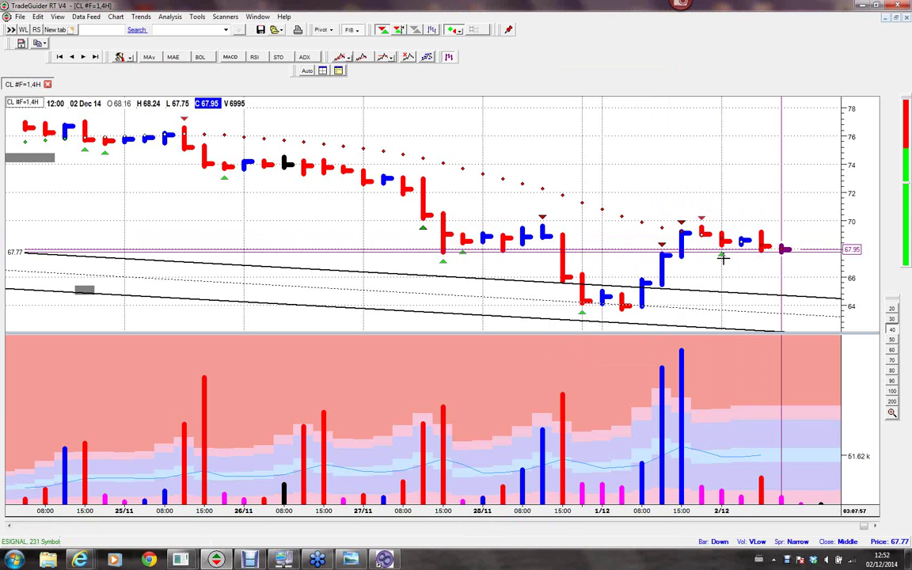
click(764, 241)
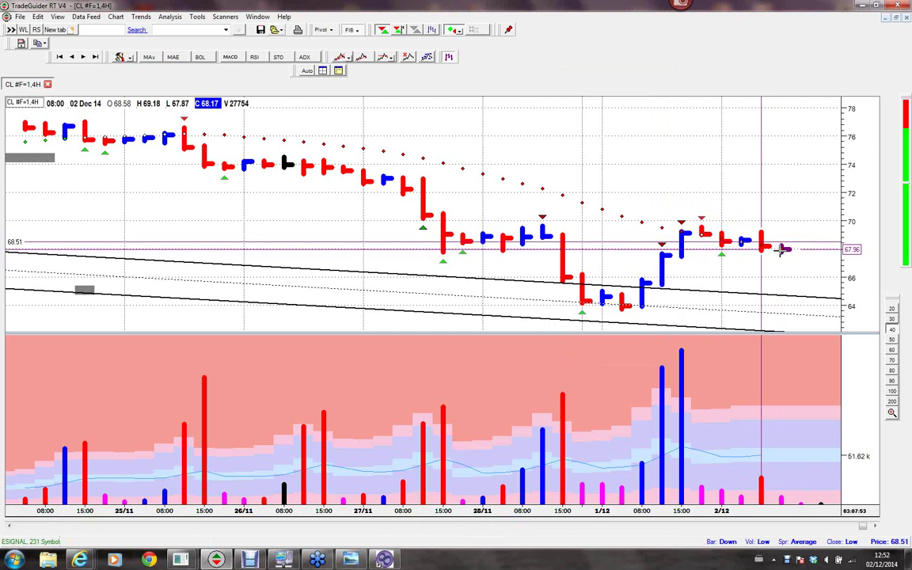
On the CL #F=1,1H chart, review the 20:00 No Demand and 16:00 Potential Buying Climax signals
click(11, 29)
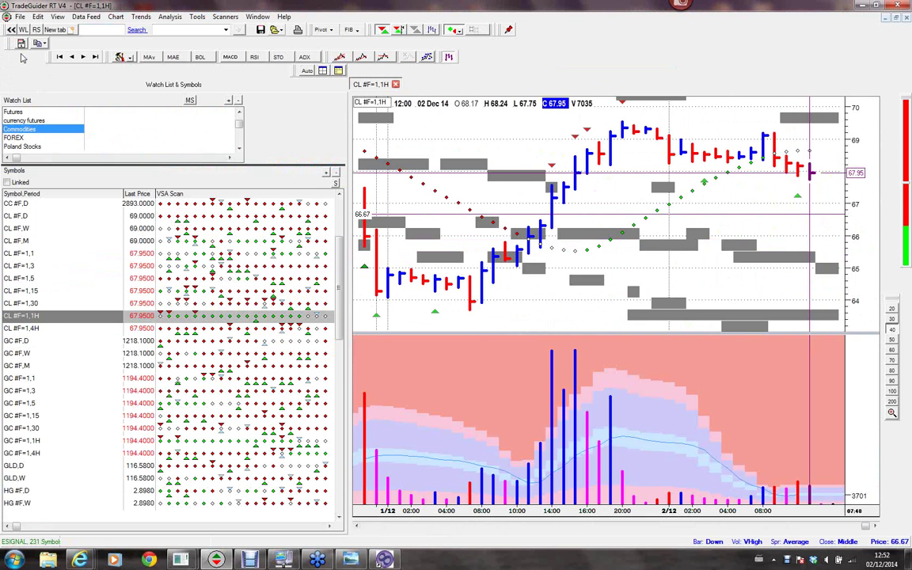
click(11, 29)
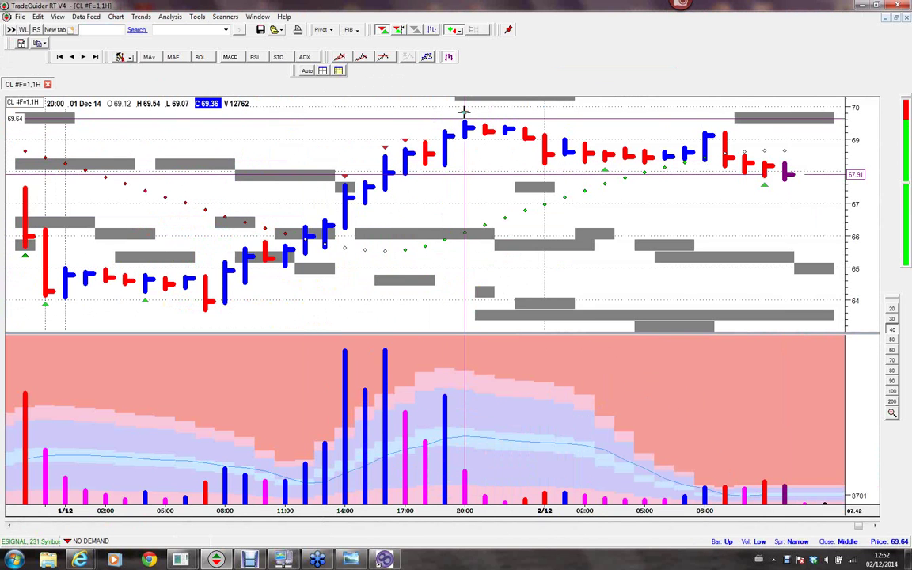
click(465, 111)
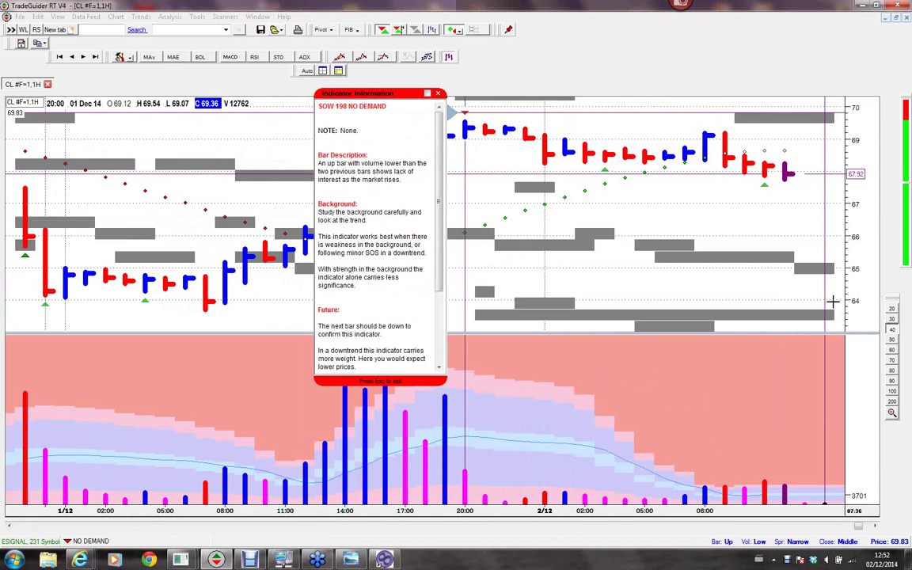
key(Escape)
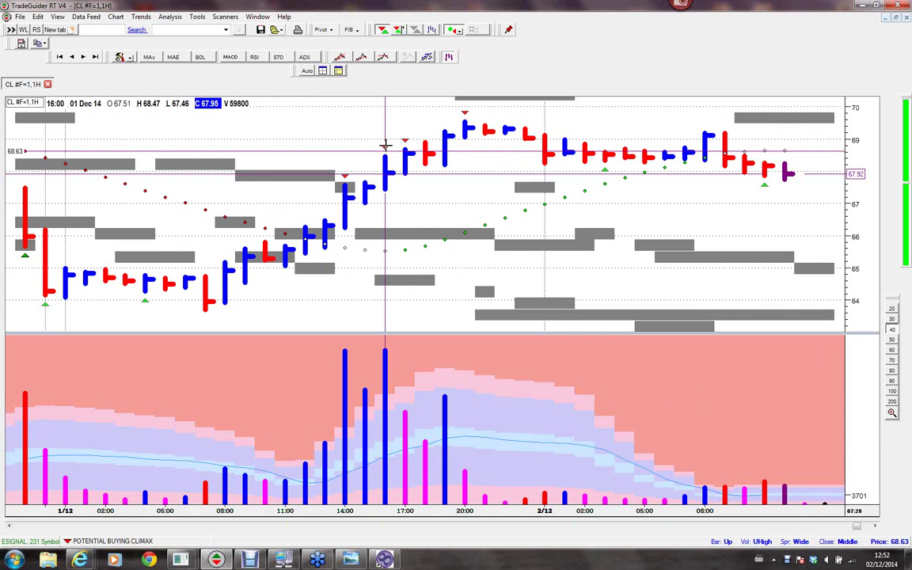
click(388, 150)
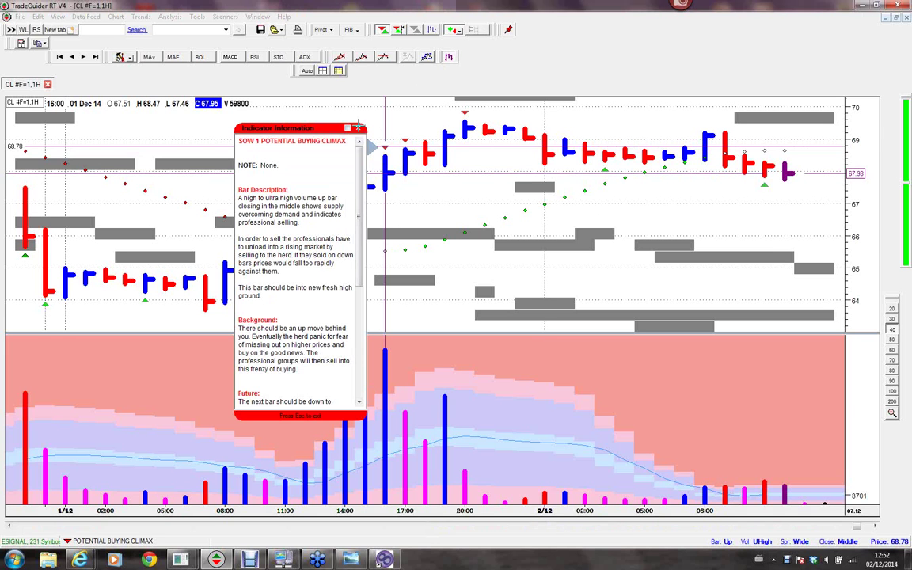
key(Escape)
click(11, 29)
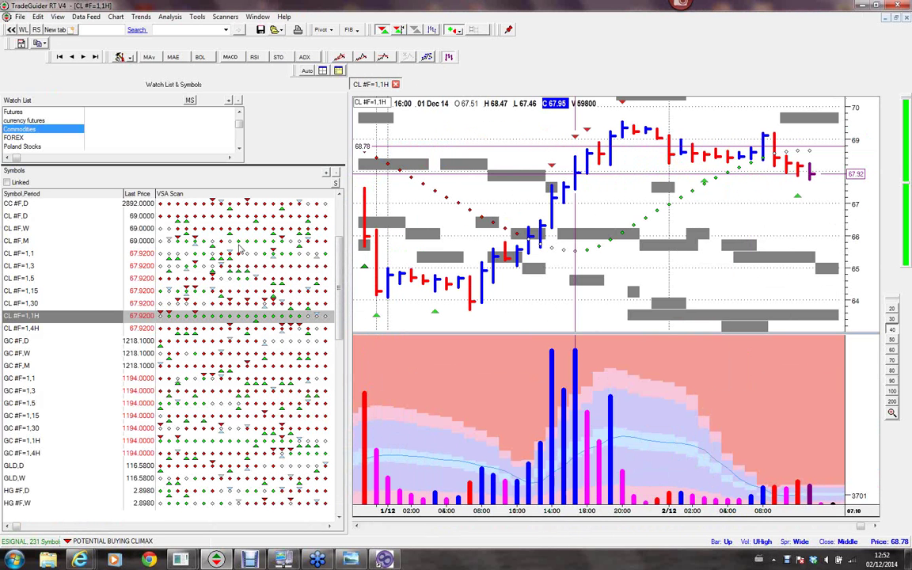
Pick CL #F=1,5 in the Symbols list to chart five-minute crude oil bars
mouse_move(230, 345)
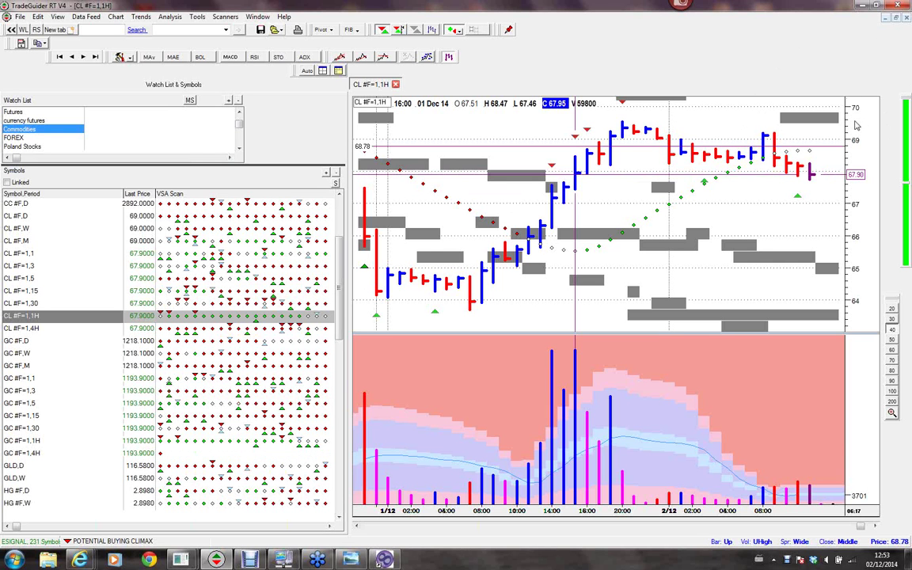
click(189, 278)
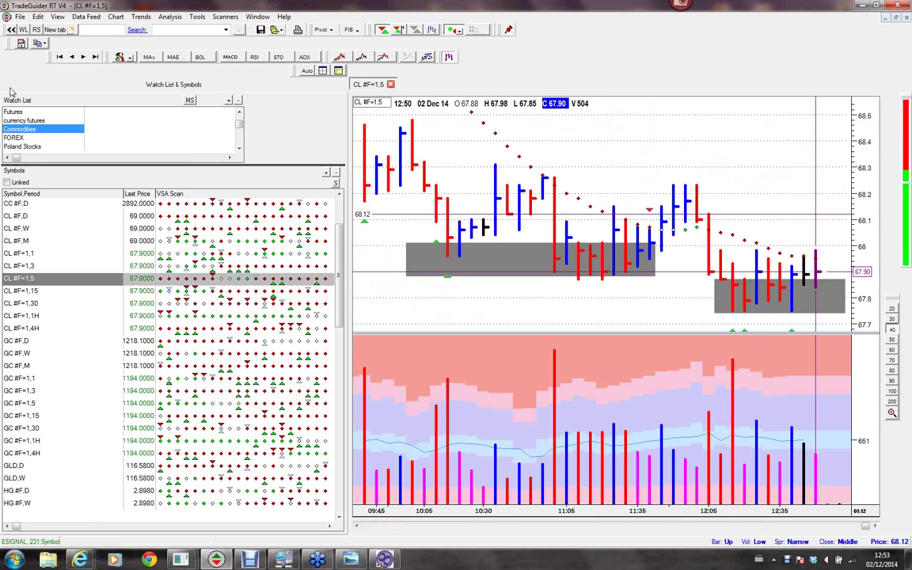
Hide the side panels, show about 200 bars, and read the 11:40 bar's signal explanation
click(11, 29)
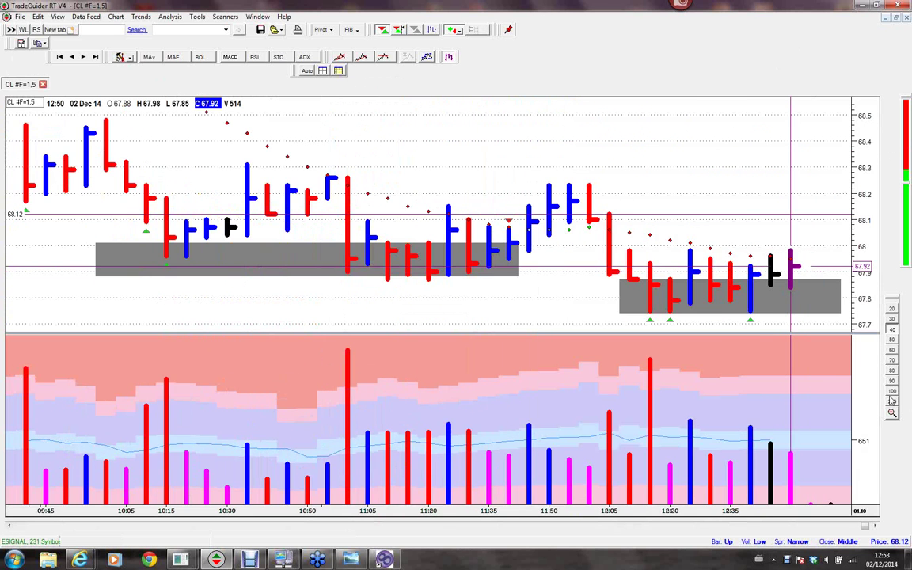
click(891, 401)
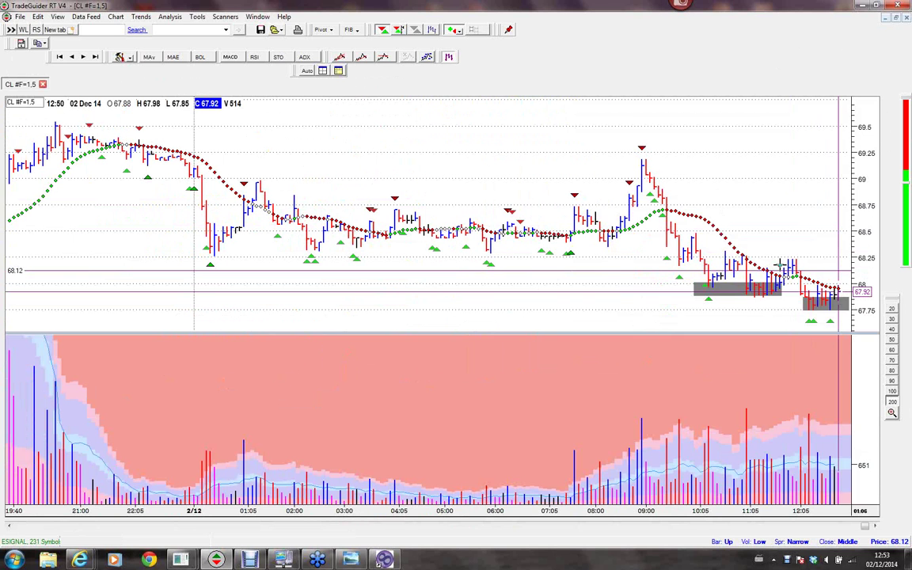
click(780, 267)
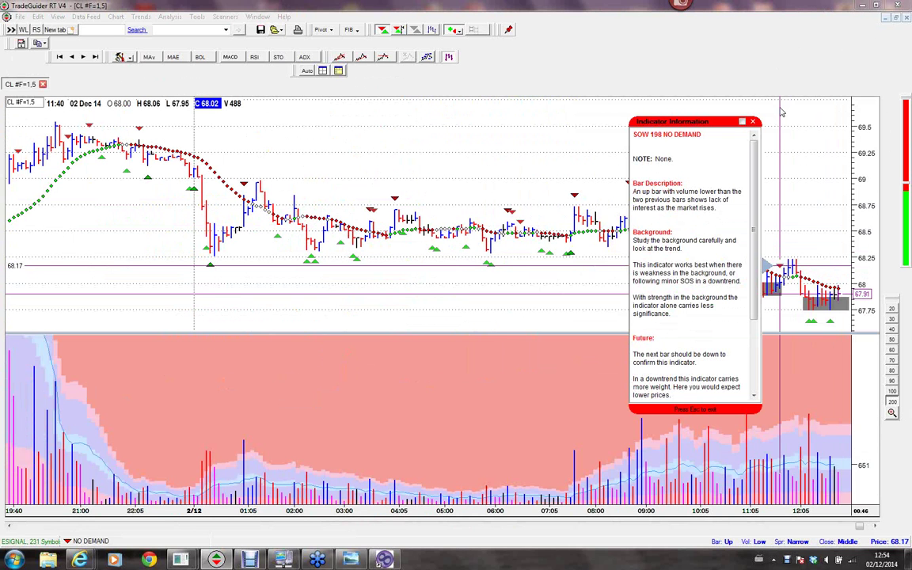
click(752, 122)
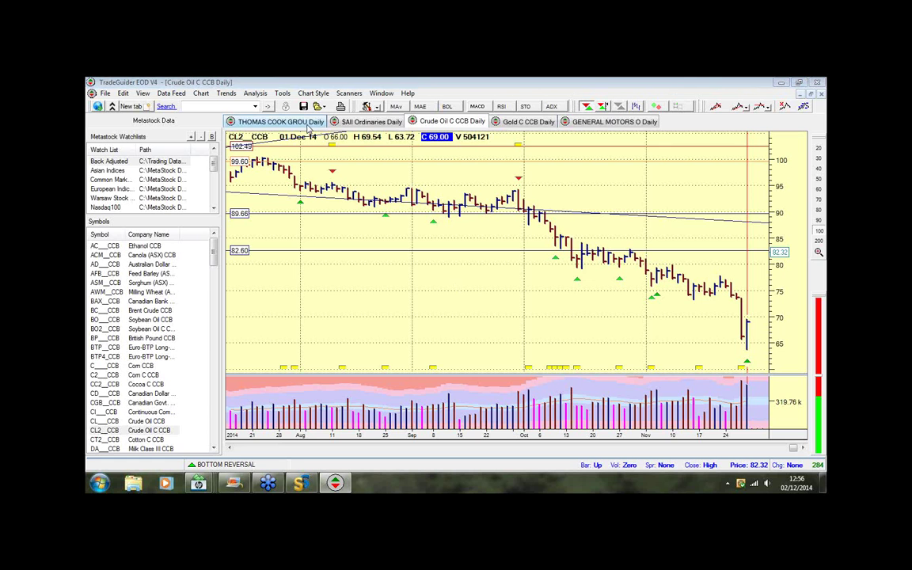
Show the Thomas Cook daily chart zoomed to late July–late November, then bring ShareScope Gold forward
click(281, 121)
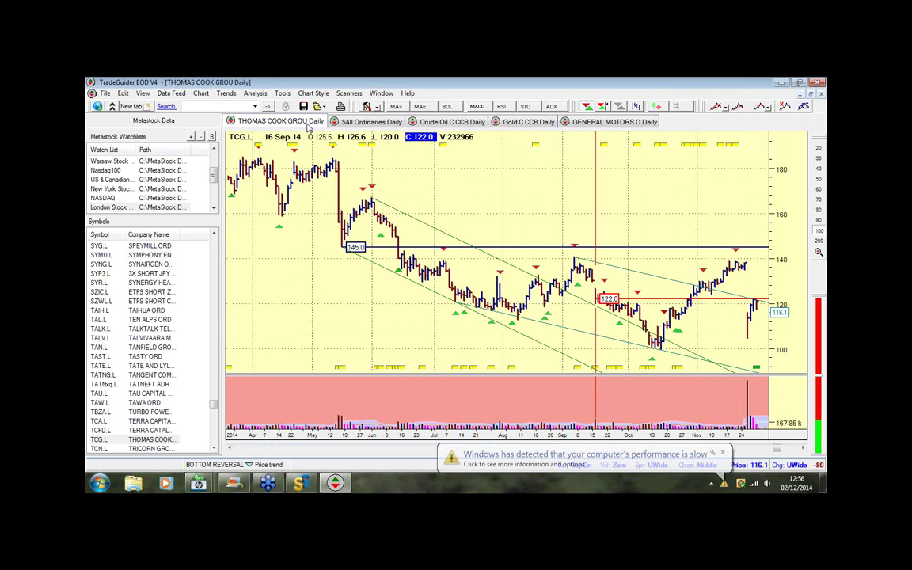
click(723, 456)
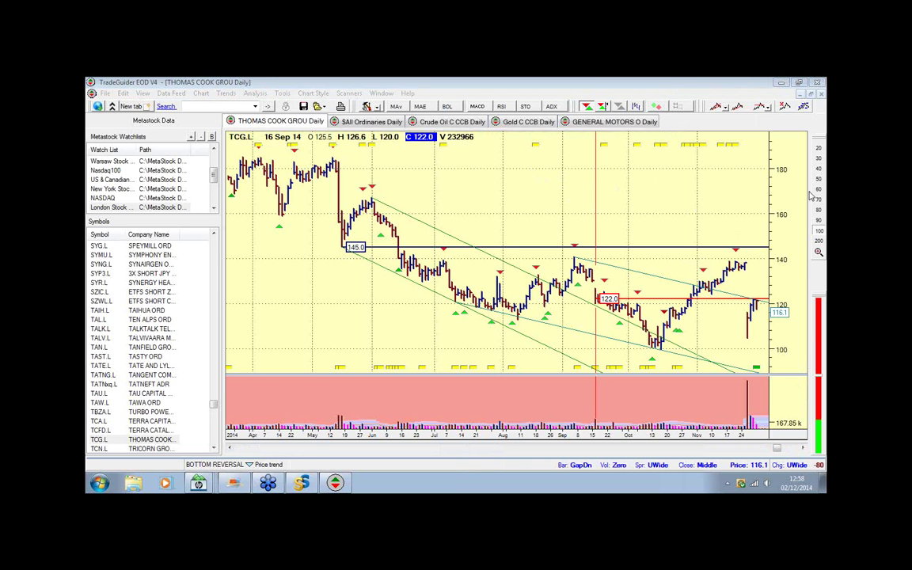
click(819, 250)
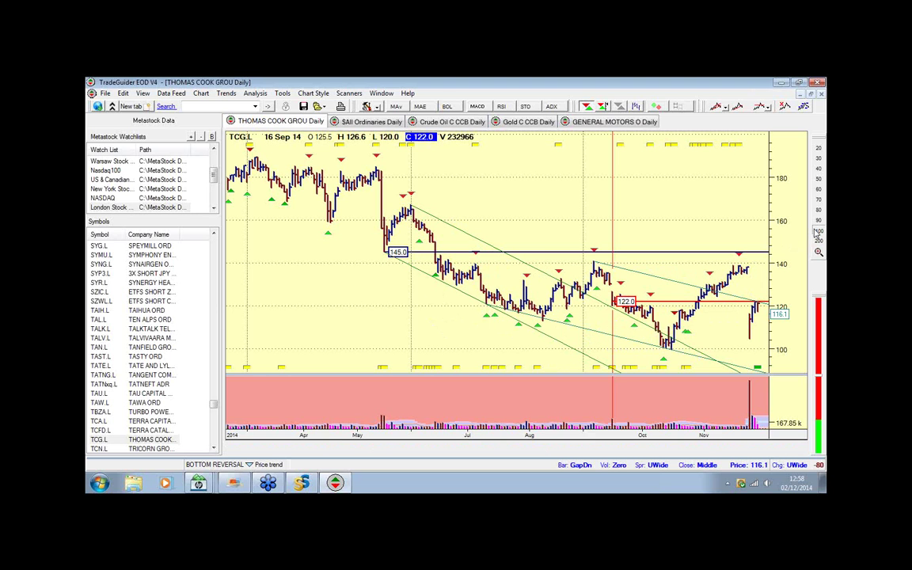
click(816, 231)
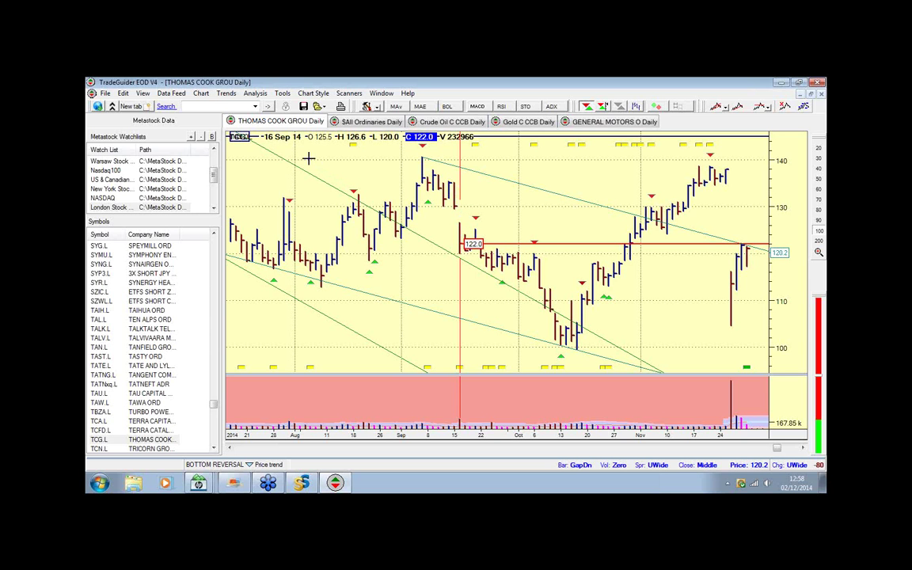
click(304, 483)
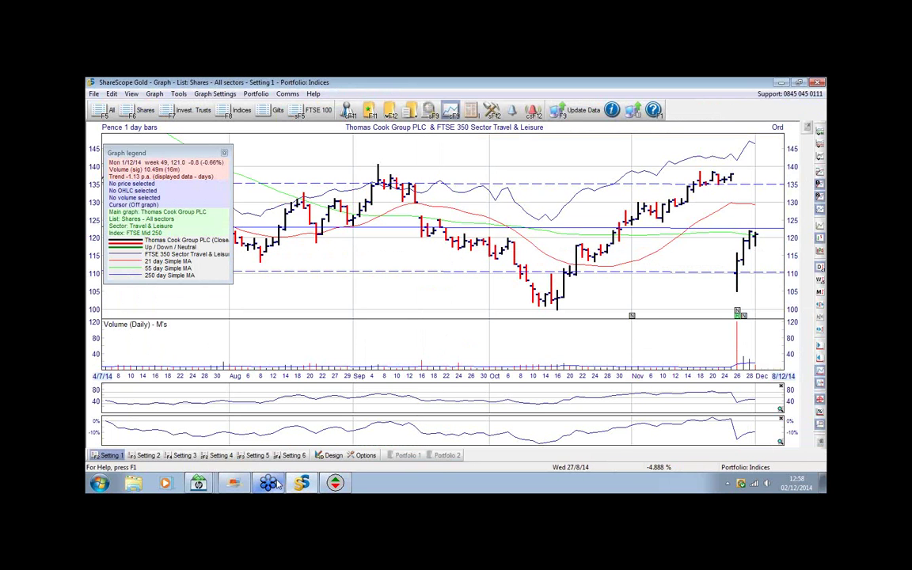
Switch from ShareScope Gold back to the TradeGuider EOD Thomas Cook daily chart
click(340, 457)
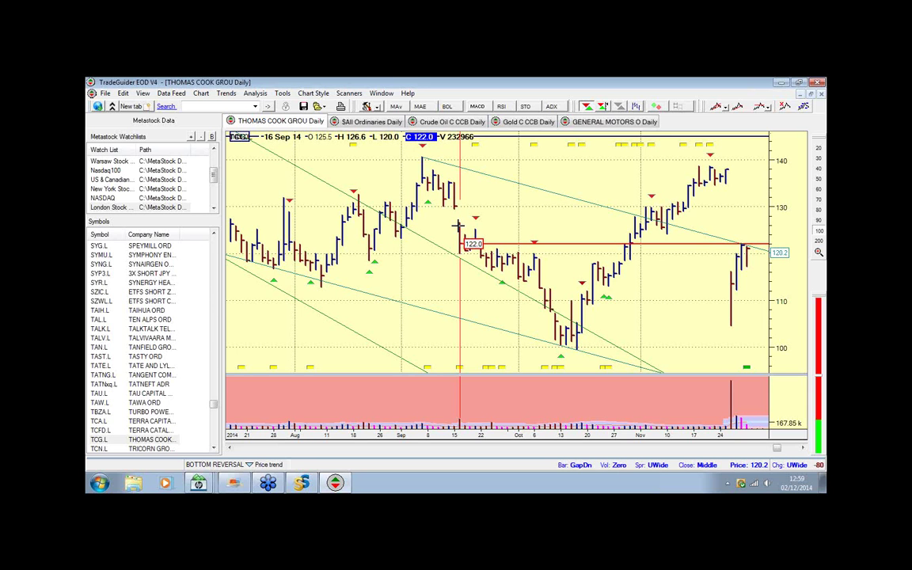
Read the 122.0 stop level, then move the bar cursor from 16 Sep via 06 Oct to the 13 Oct Shakeout bar
click(458, 230)
mouse_move(458, 229)
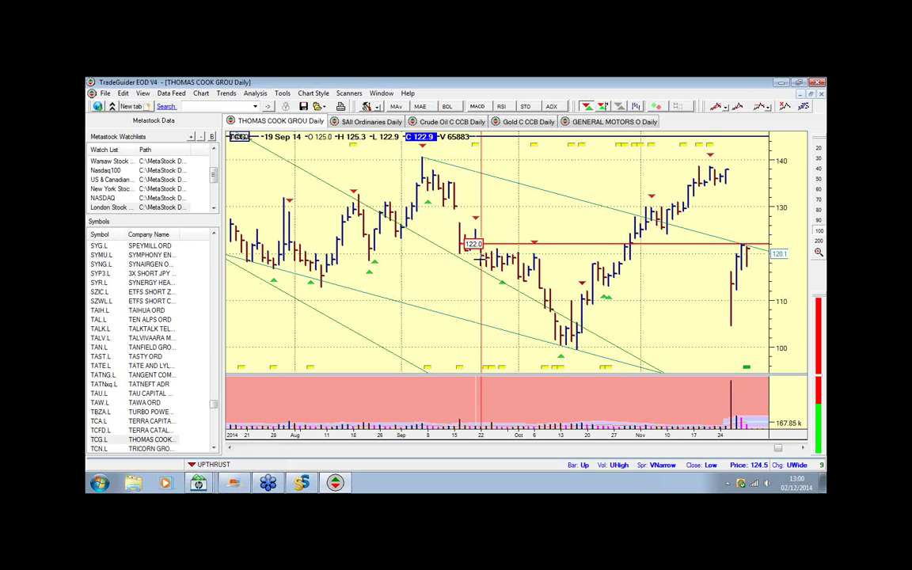
key(Right)
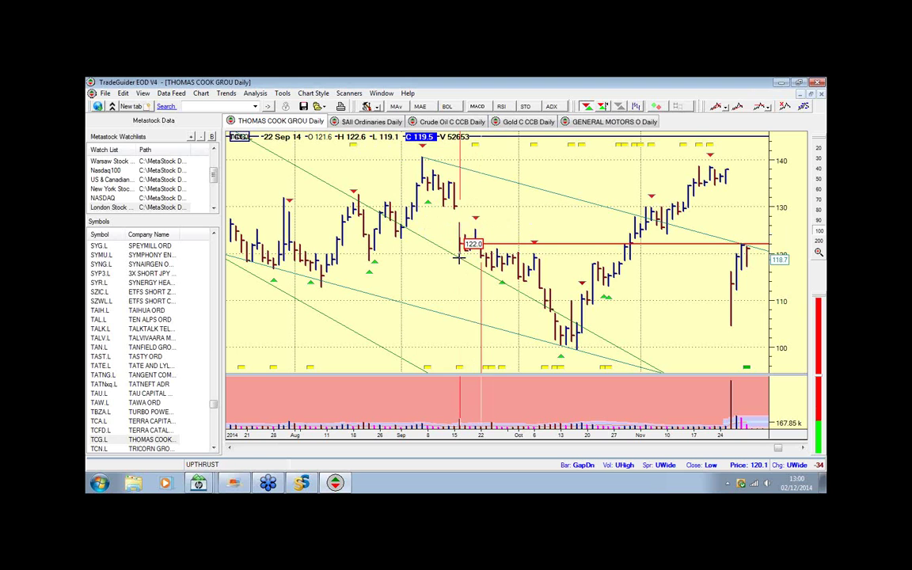
key(Left)
key(Left)
key(Left)
key(Left)
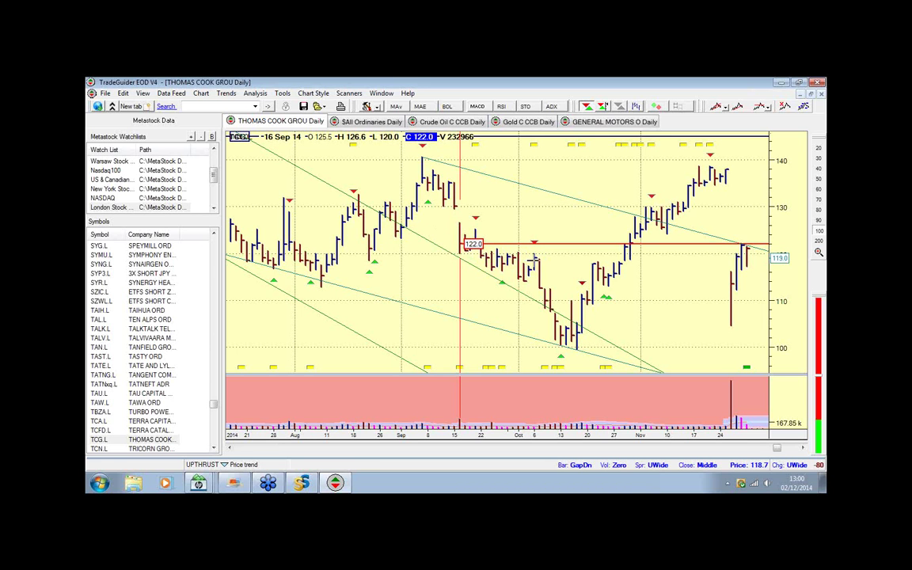
click(535, 259)
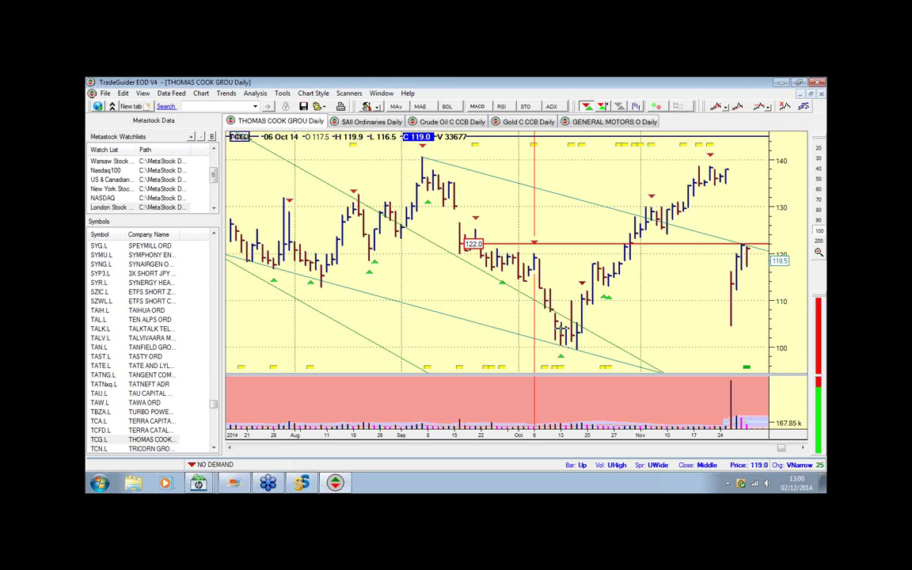
click(560, 328)
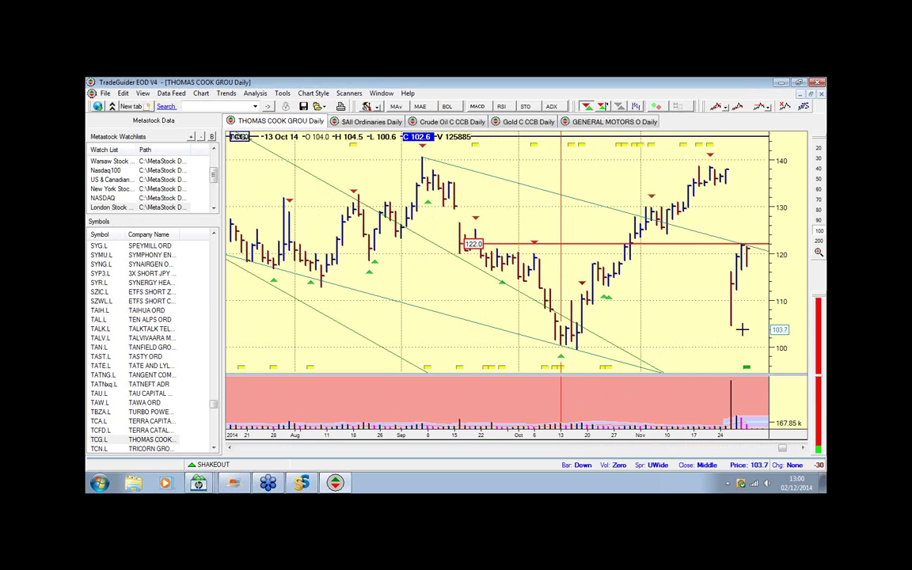
Rescale the volume pane so the bars show against relative volume bands
right_click(637, 389)
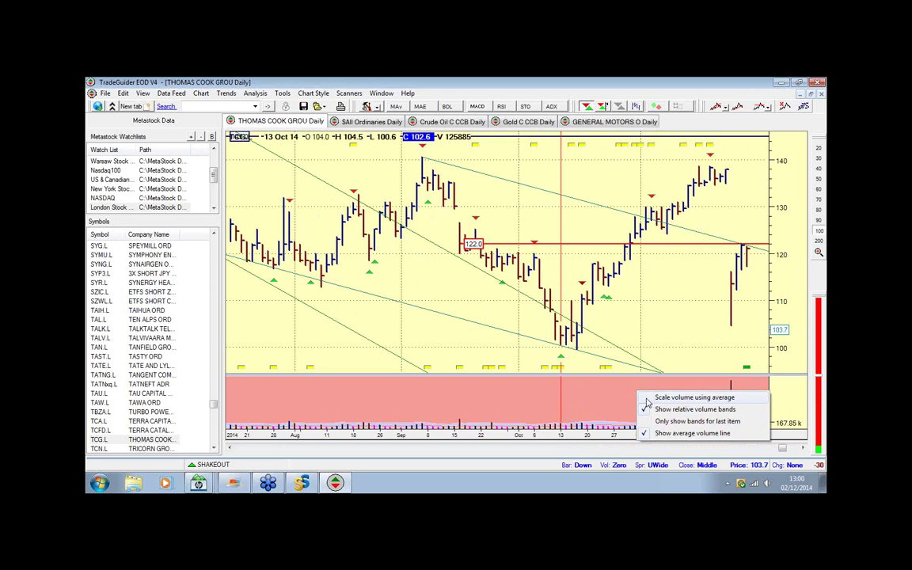
click(646, 398)
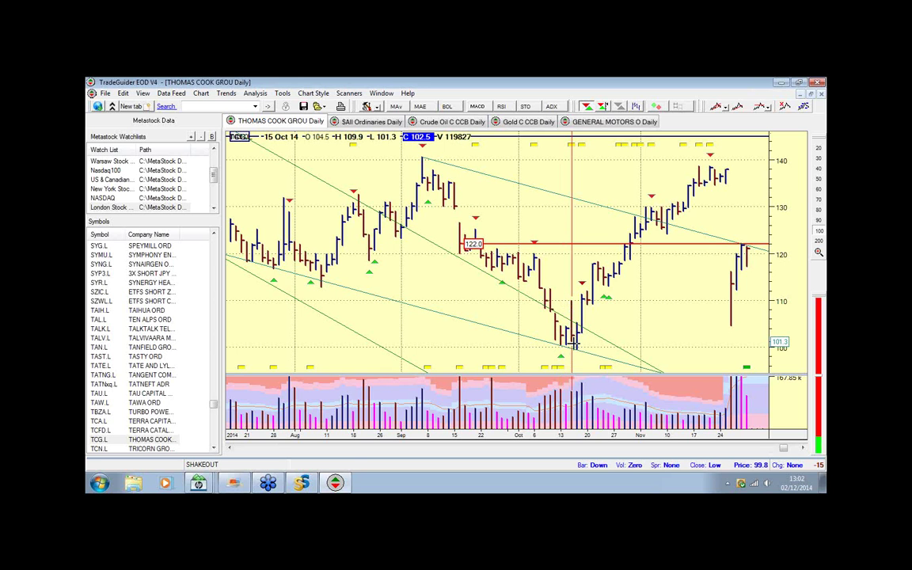
Compare the 13 Oct and 16 Oct Shakeout bars, check the earlier stop level, then move toward 20 Oct
key(Right)
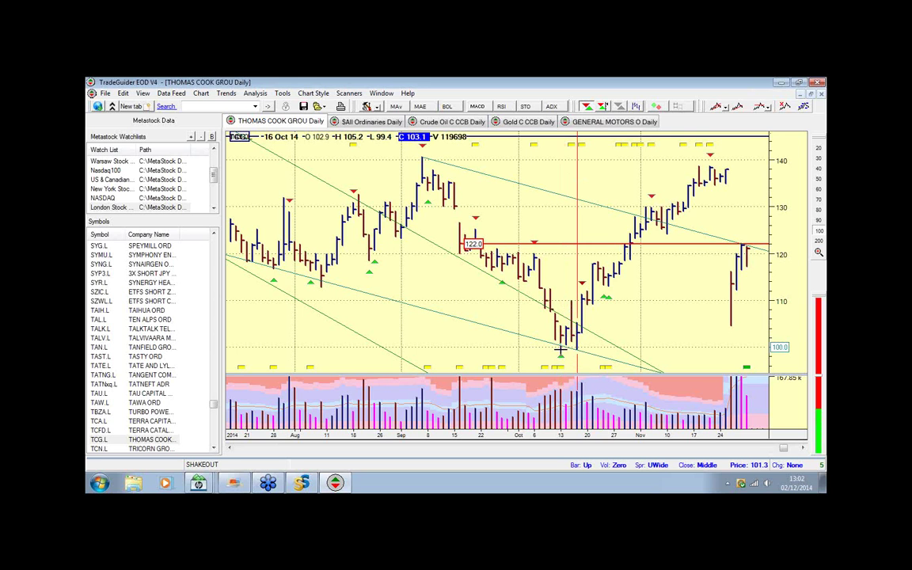
click(560, 352)
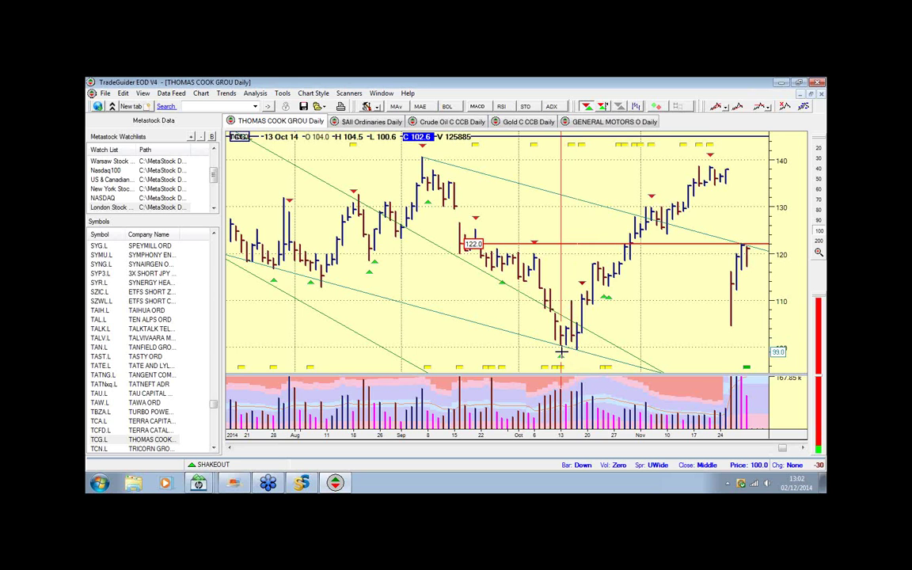
click(576, 352)
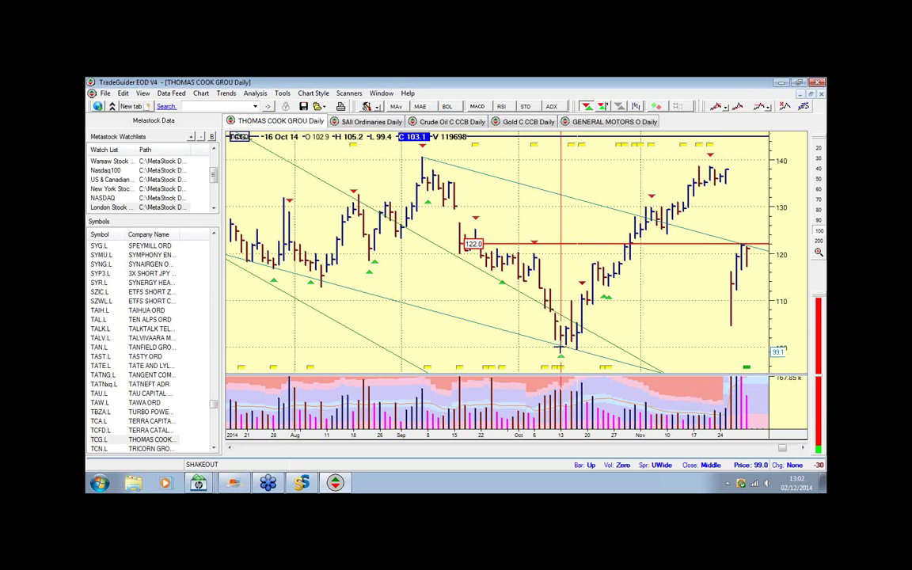
click(559, 348)
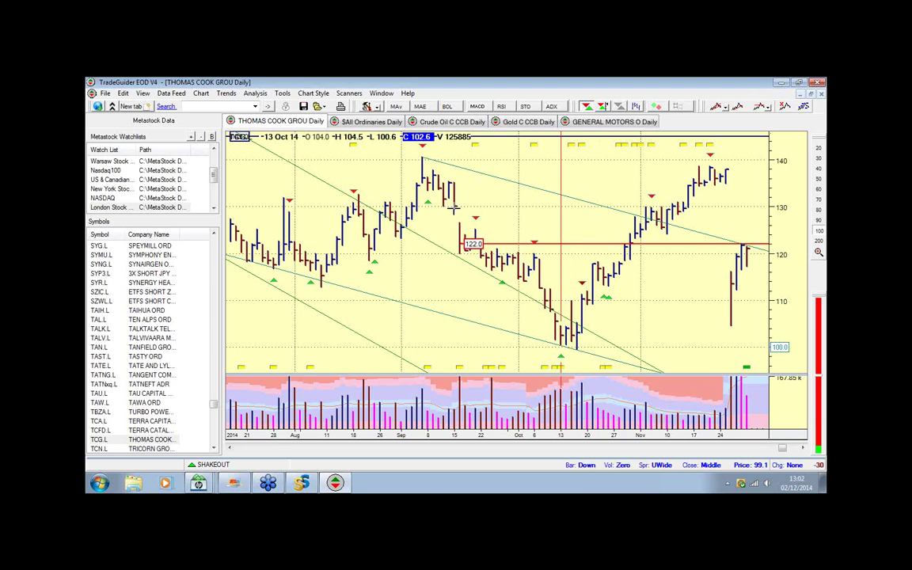
click(475, 216)
click(577, 350)
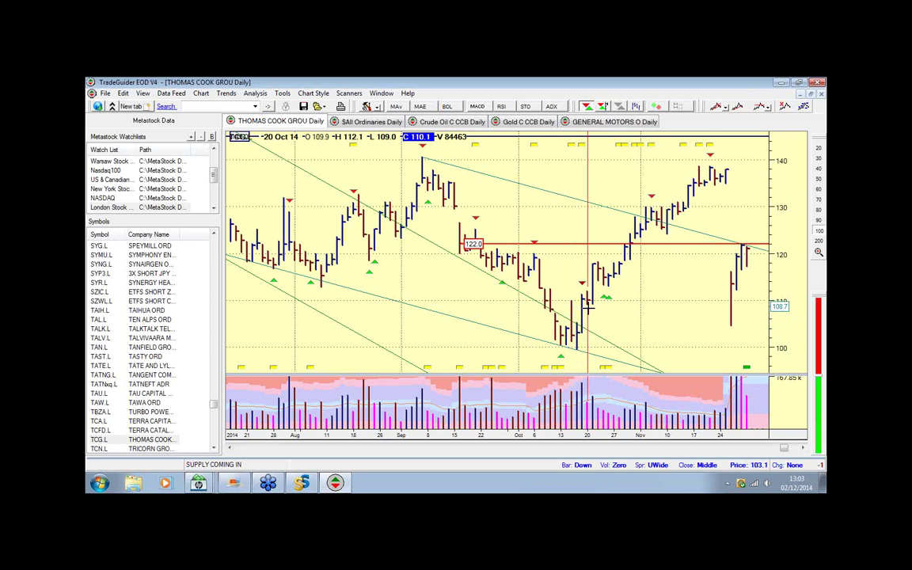
Show the 24 Oct bar's stop level, then step ahead to the 29 Oct bar
mouse_move(593, 311)
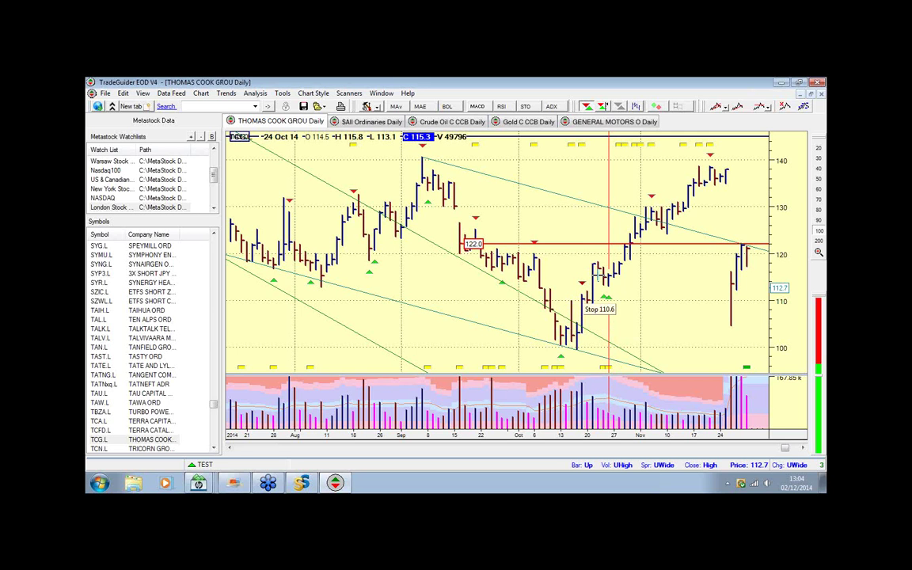
click(595, 270)
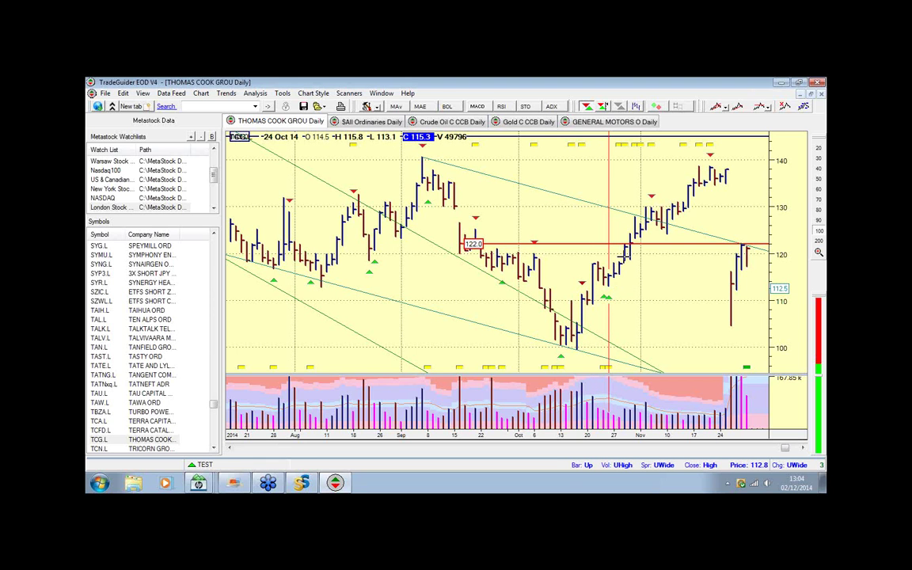
click(625, 252)
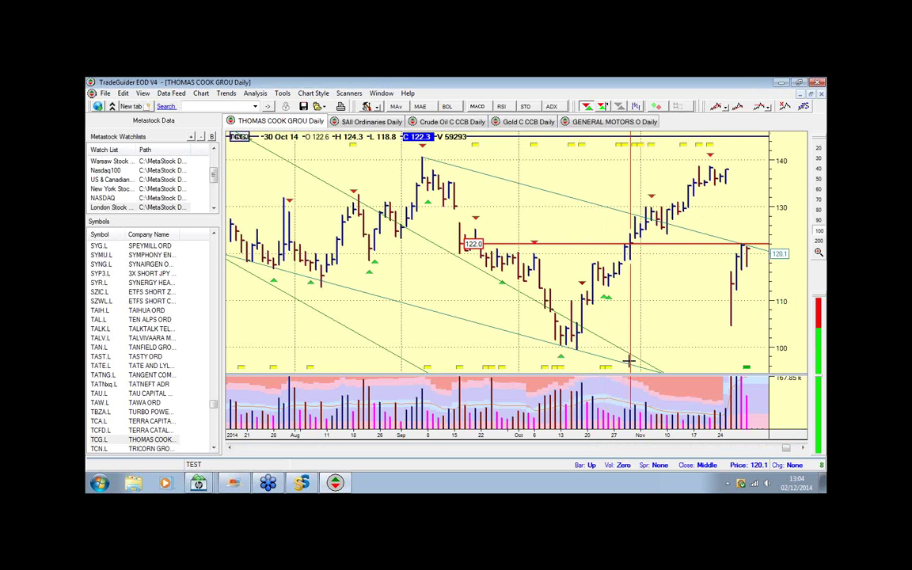
Step through the November bars, 11, 12, 13, 17, 18 and 19 Nov, to the 20 Nov No Demand bar
click(634, 245)
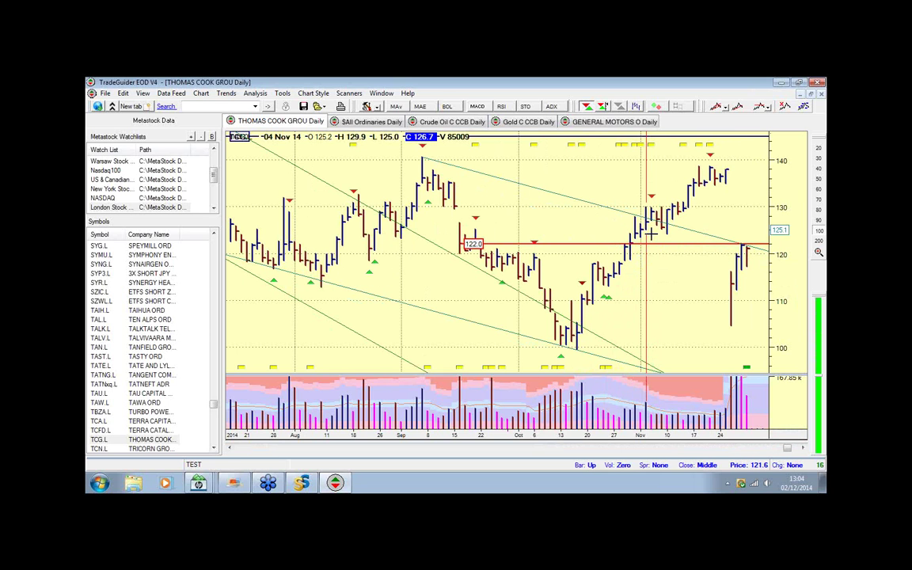
mouse_move(650, 241)
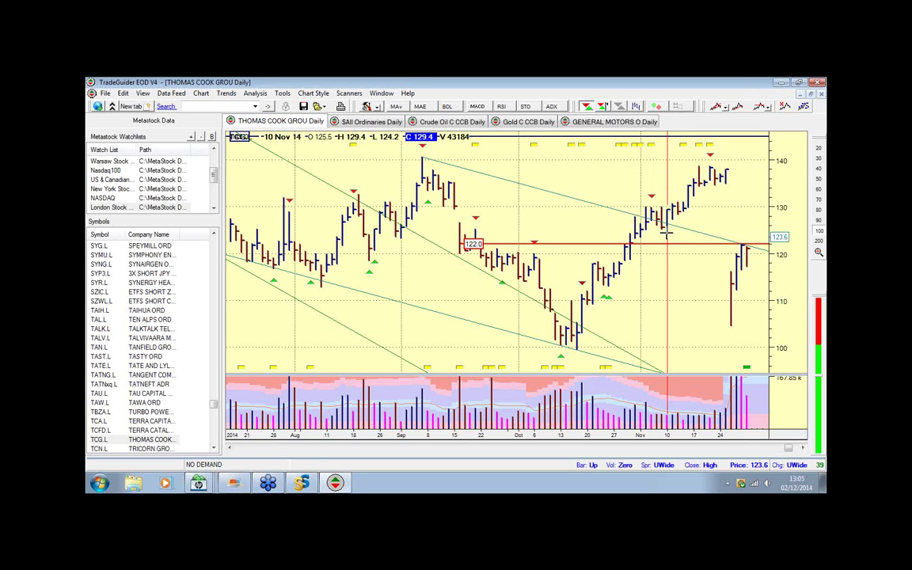
click(674, 220)
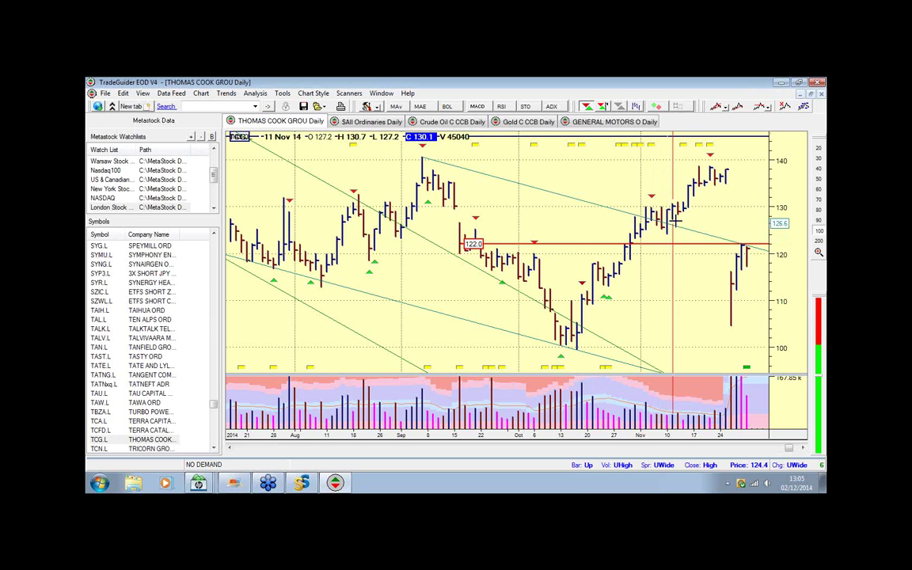
click(676, 219)
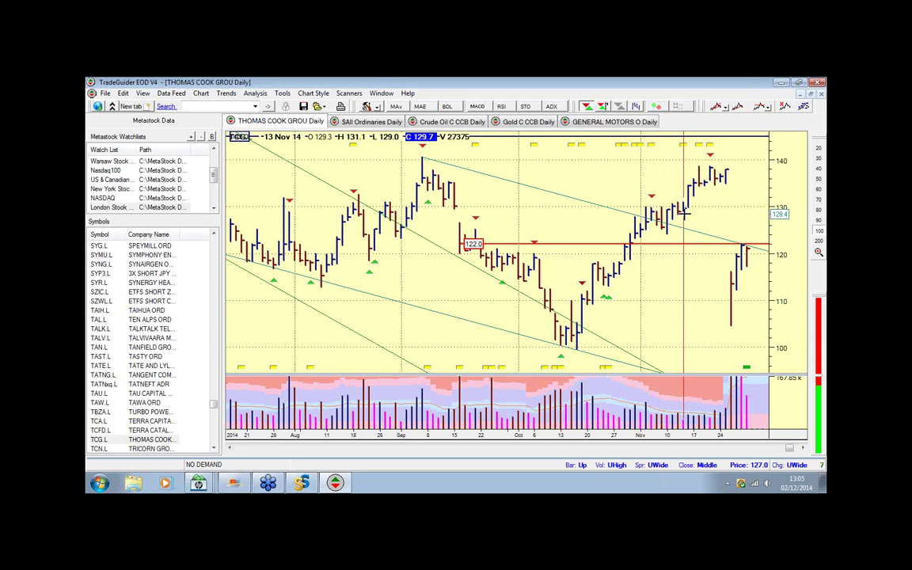
click(689, 210)
click(694, 186)
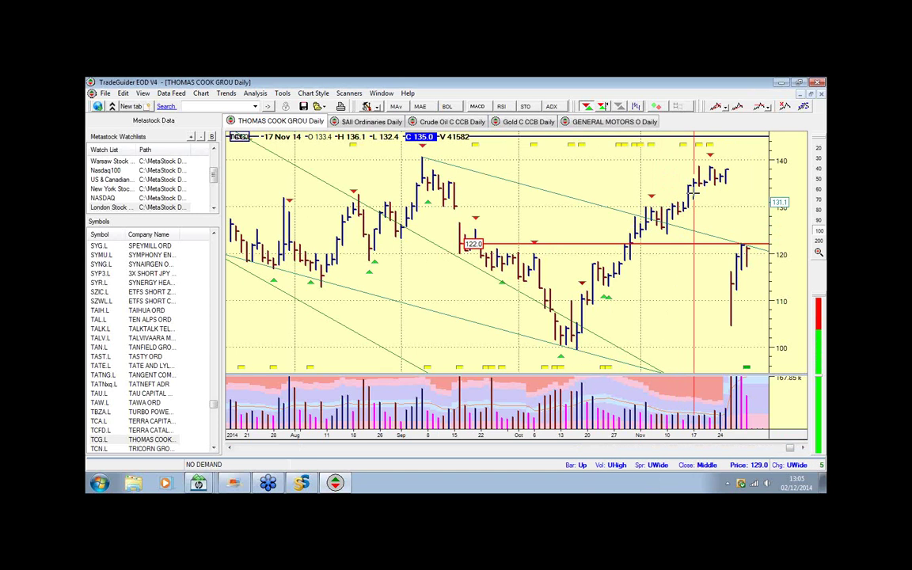
click(701, 196)
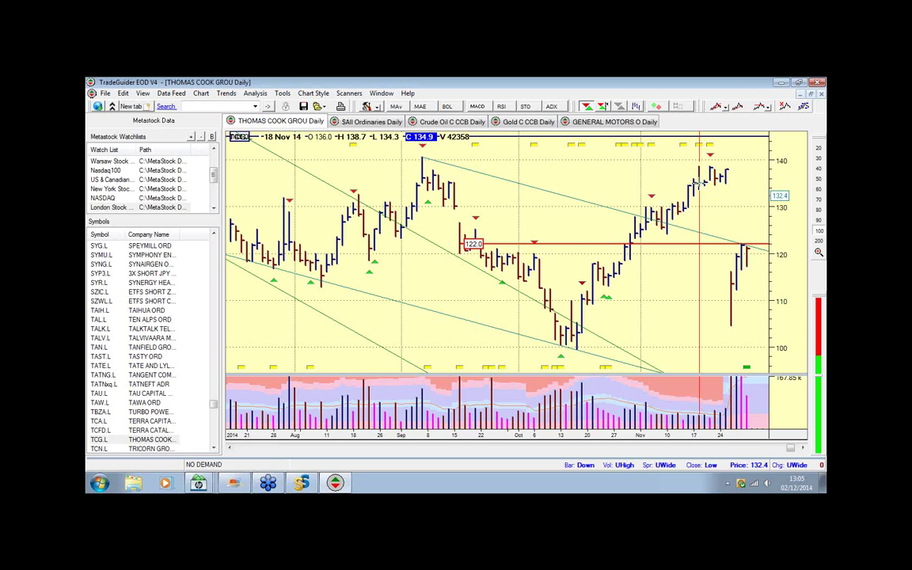
click(704, 187)
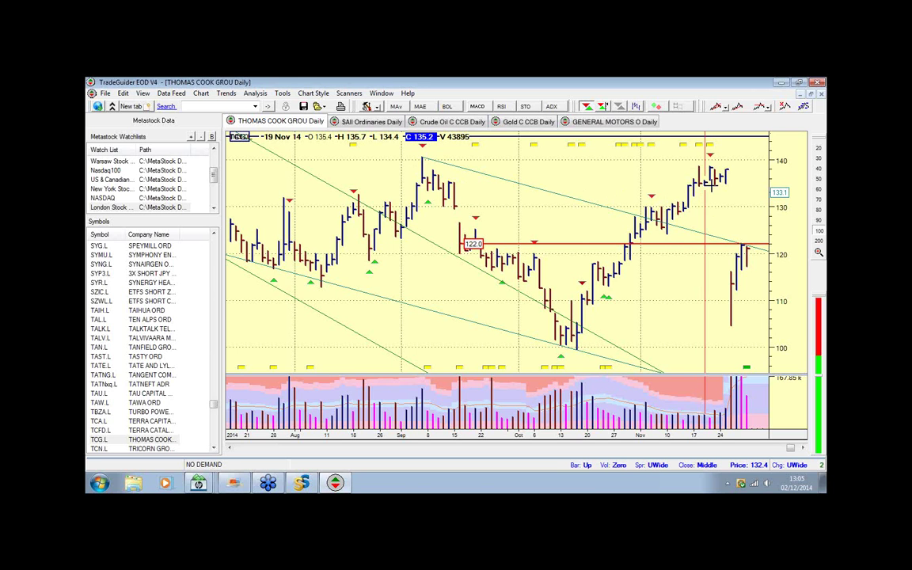
click(710, 180)
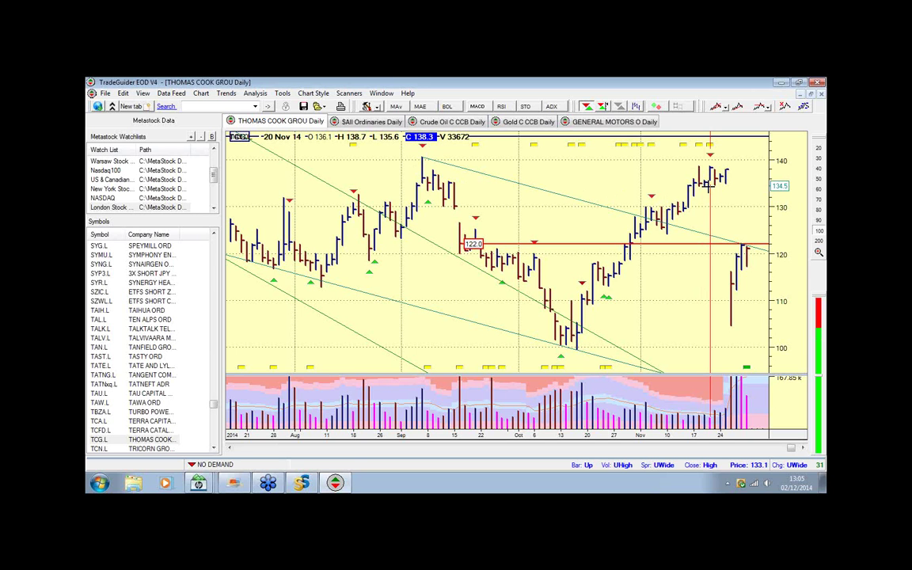
Inspect the 26 Nov gap-down bar against 28 Nov, then untick 'Scale volume using average'
mouse_move(711, 185)
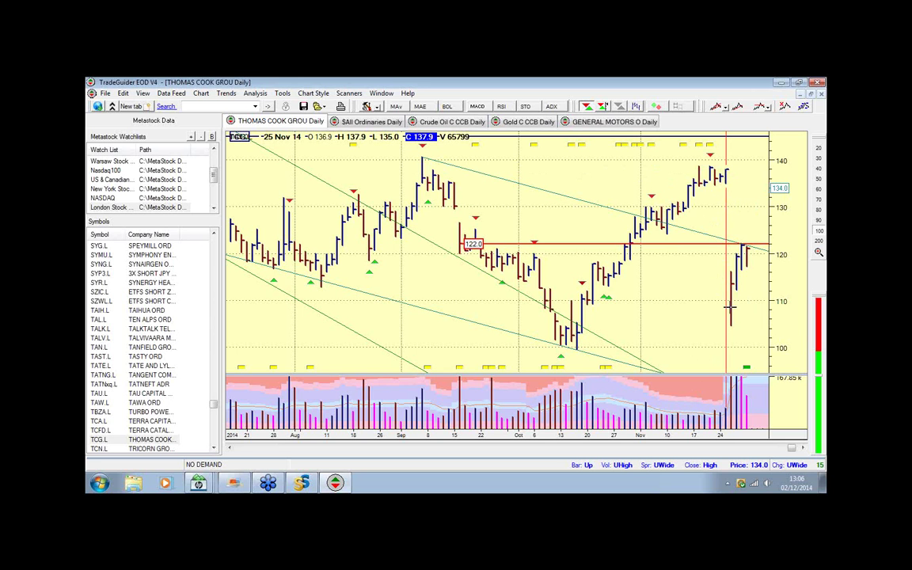
click(729, 307)
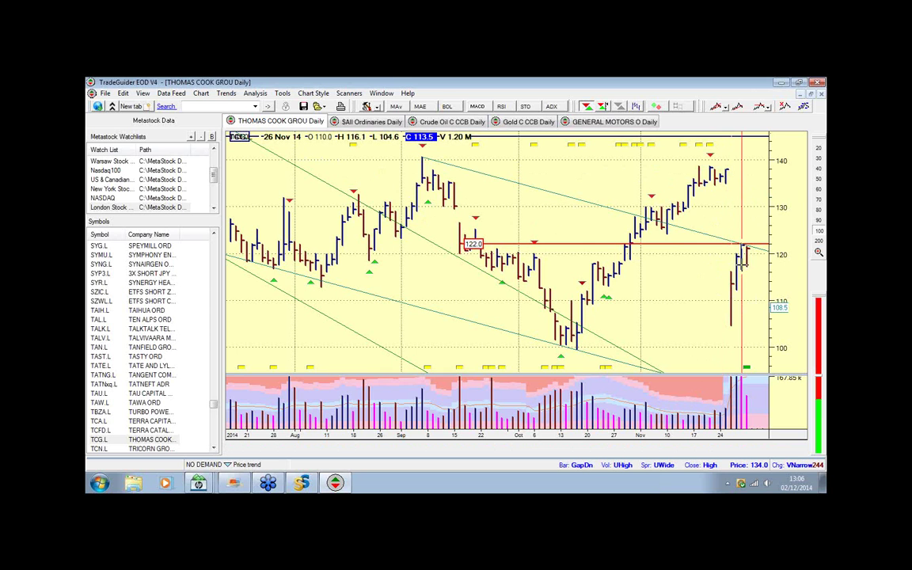
click(744, 266)
click(730, 283)
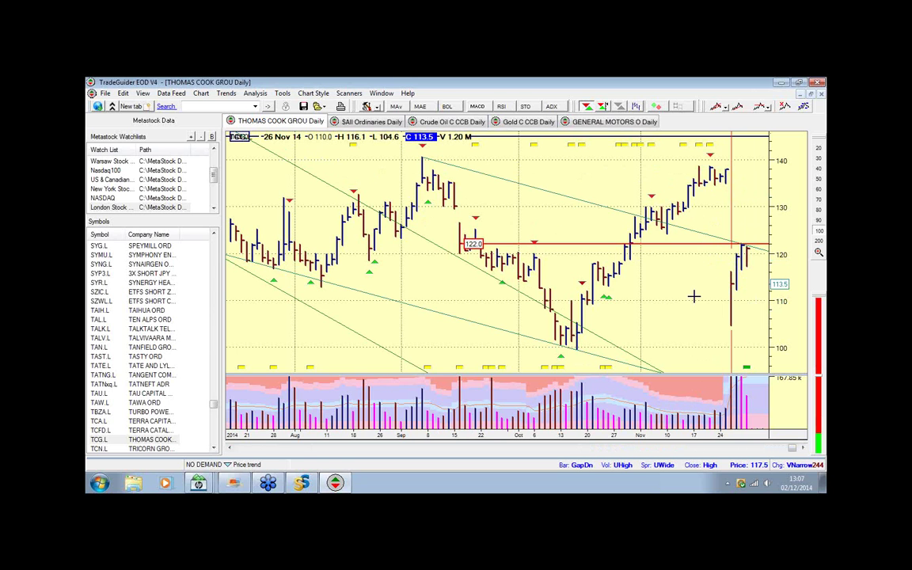
right_click(691, 397)
click(703, 403)
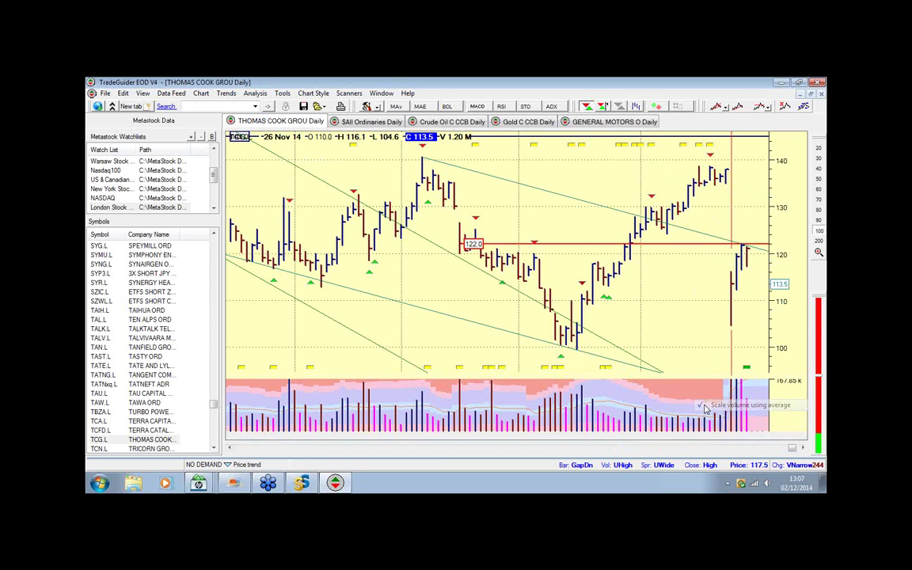
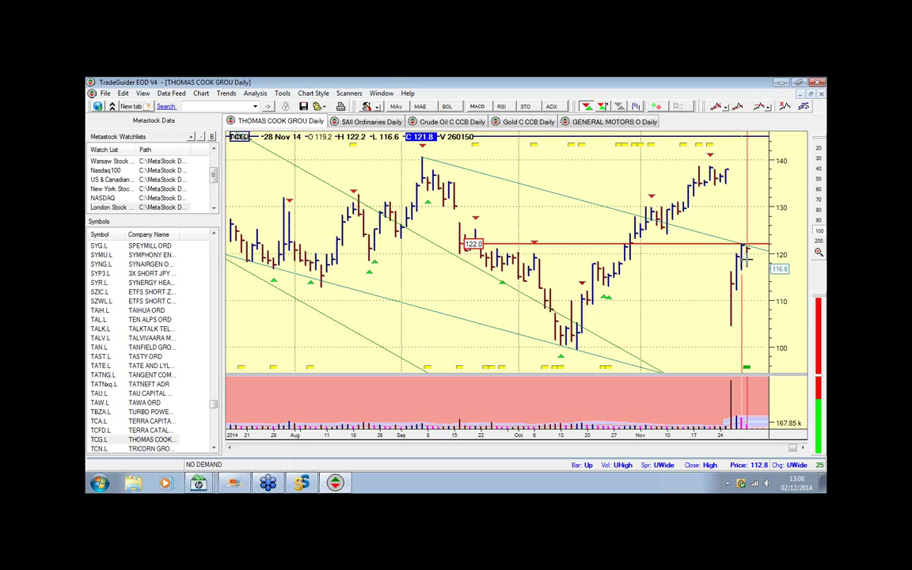
Select the last bar of the Thomas Cook Group daily chart to show its 01 Dec values
click(746, 253)
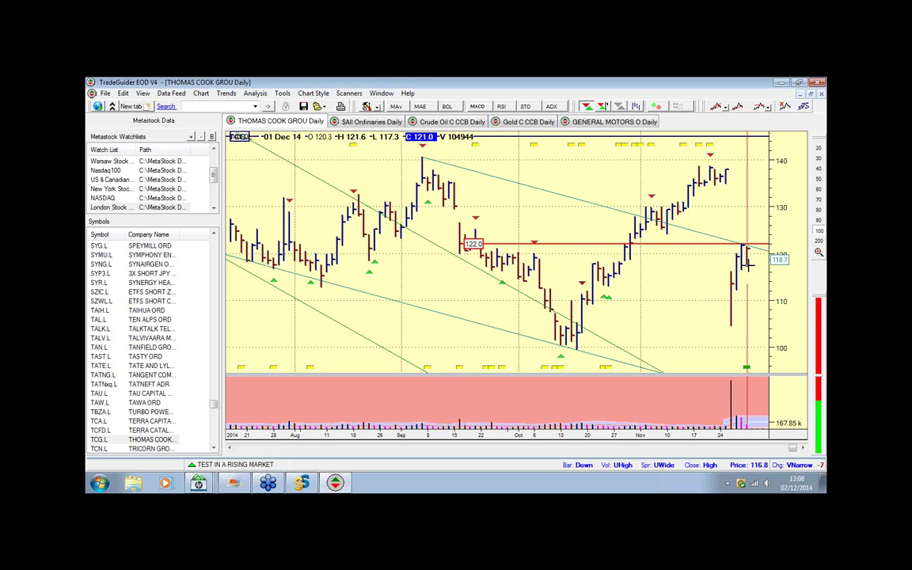
click(747, 367)
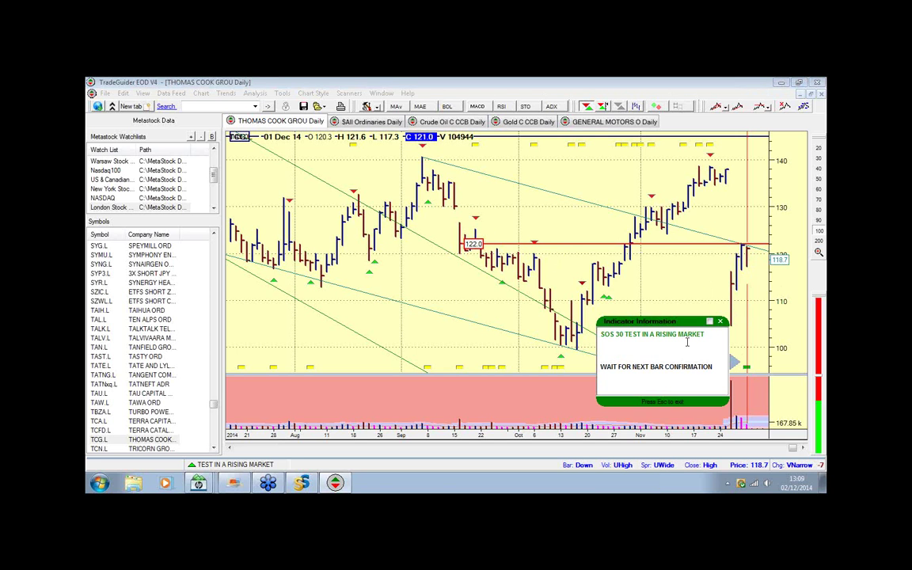
click(720, 322)
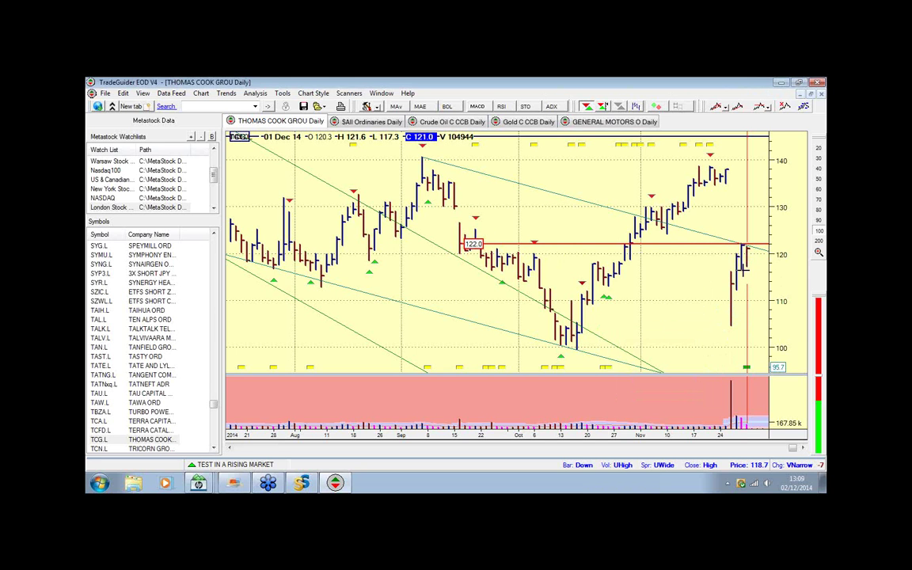
double_click(715, 300)
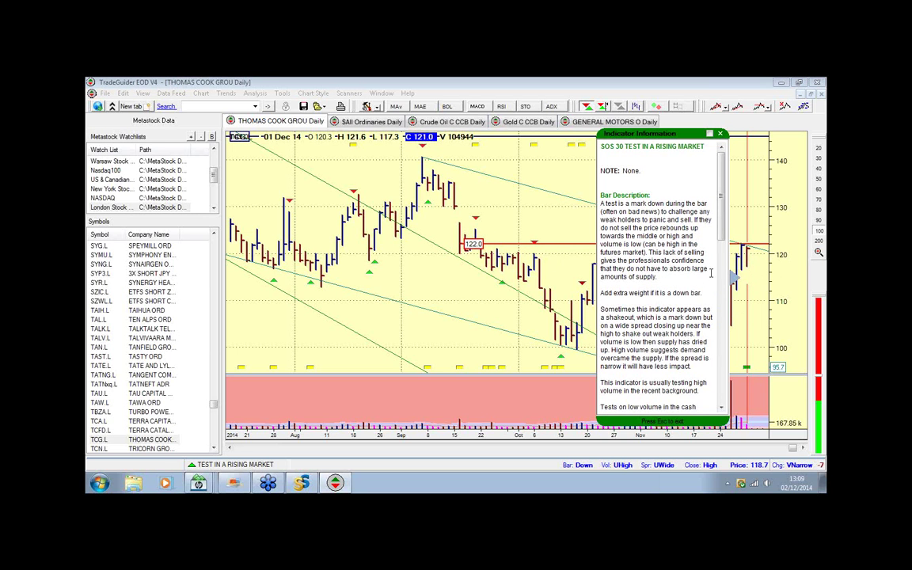
drag(721, 227, 725, 324)
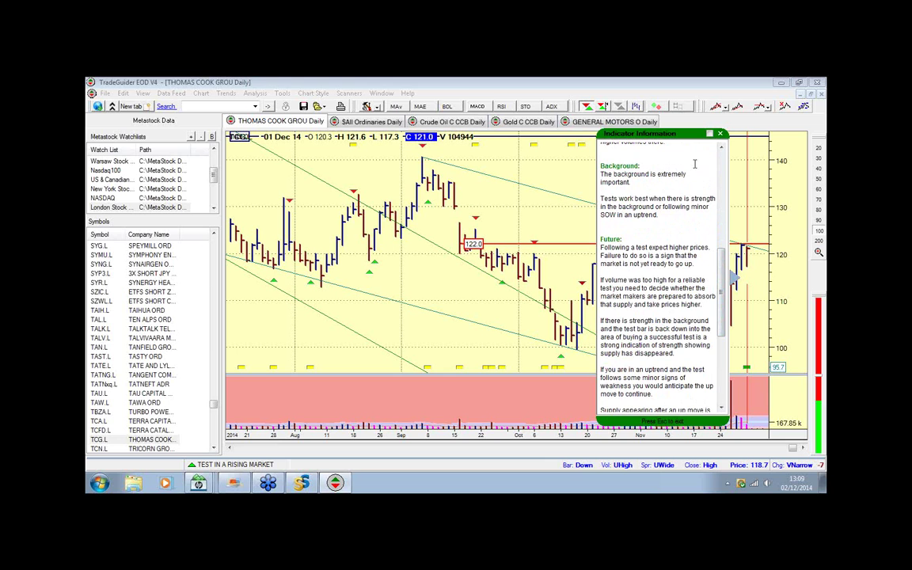
click(720, 136)
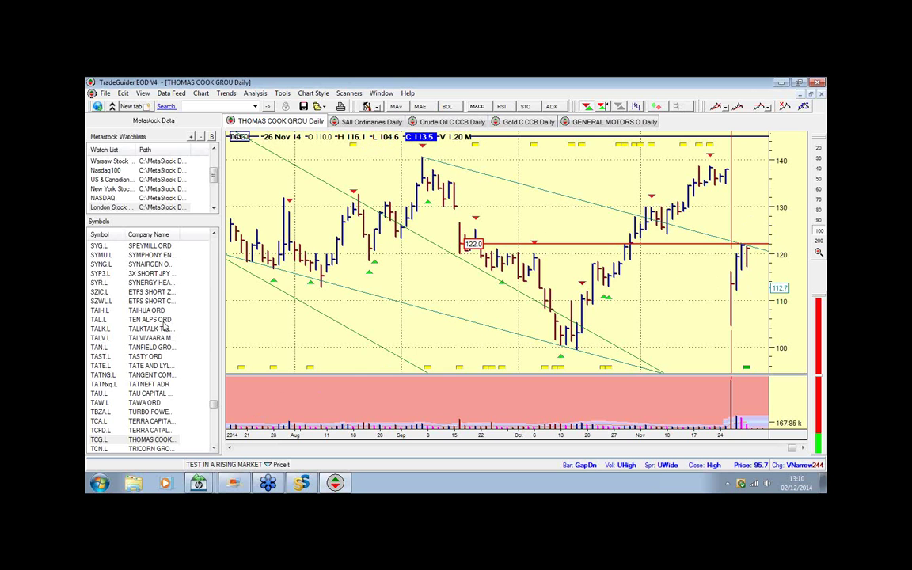
Open AAPL from the NASDAQ watchlist and $NC from the Cash watchlist as daily charts
click(103, 199)
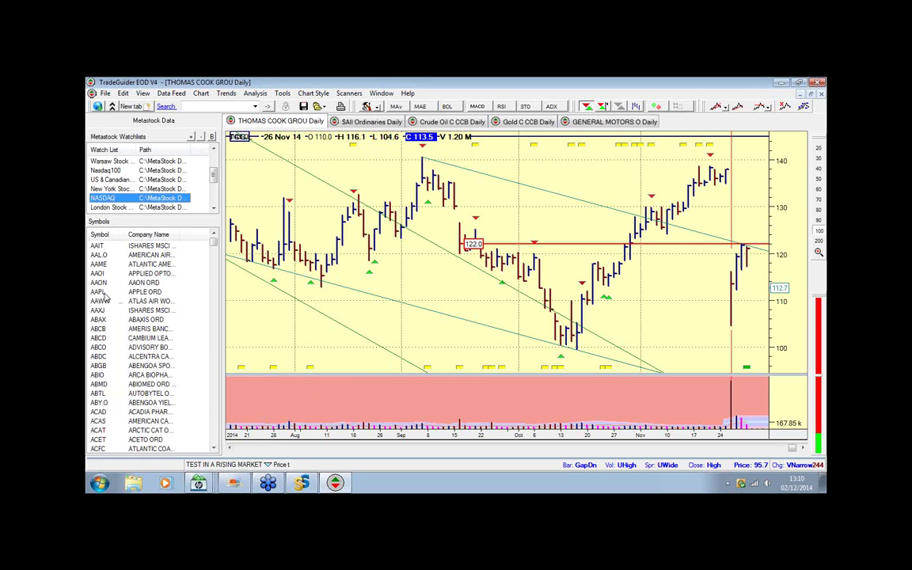
double_click(102, 292)
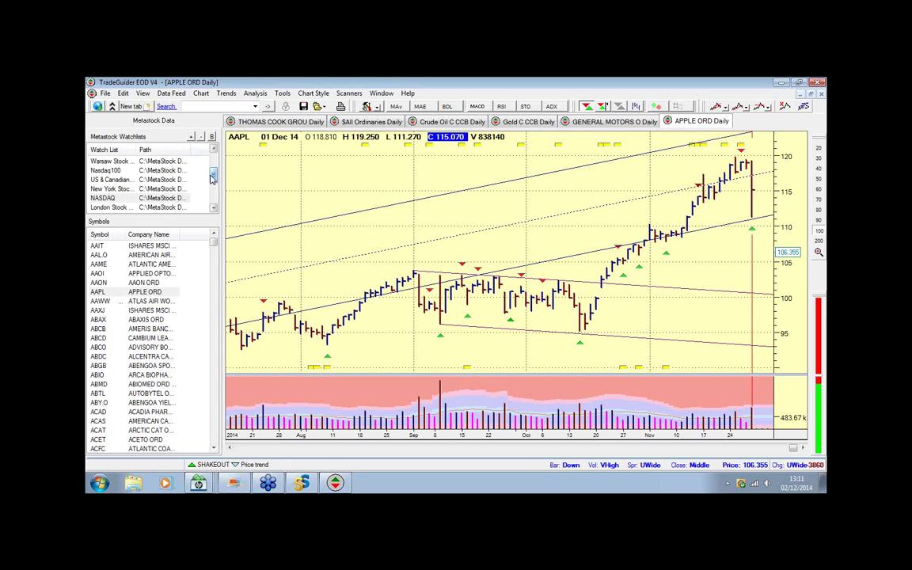
scroll(193, 162, up, 2)
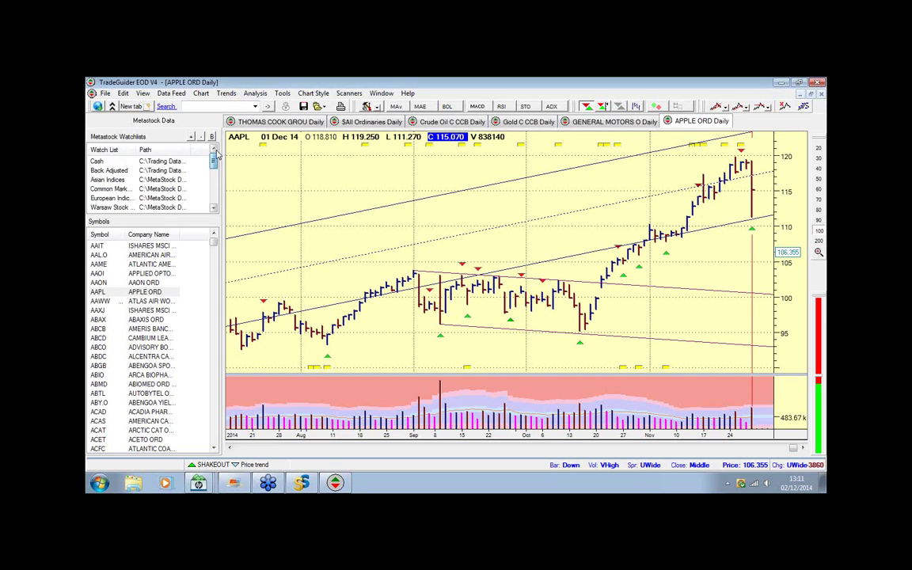
click(111, 161)
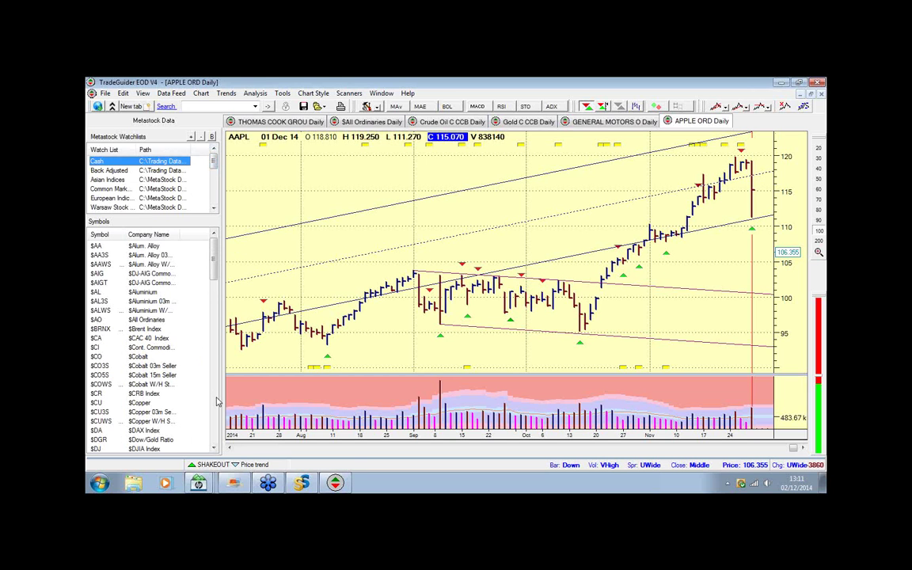
scroll(215, 411, down, 1)
scroll(209, 407, down, 10)
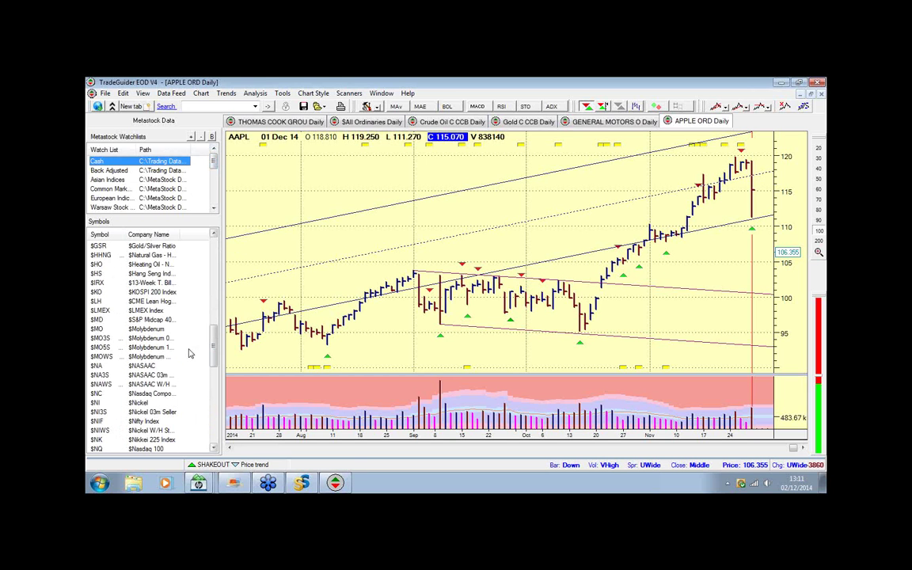
double_click(152, 395)
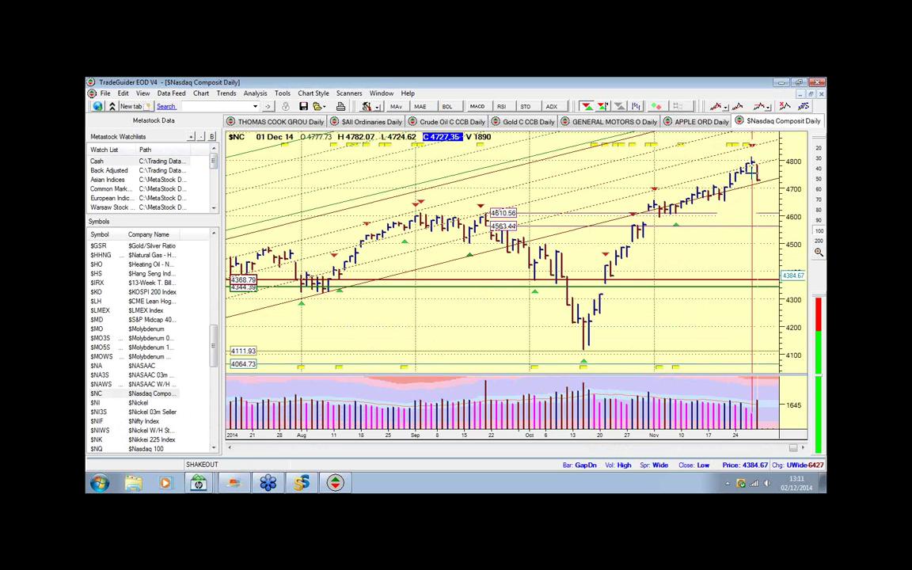
Move the Nasdaq readout from 28 Nov to the 01 Dec bar, flagged Upthrust
click(752, 173)
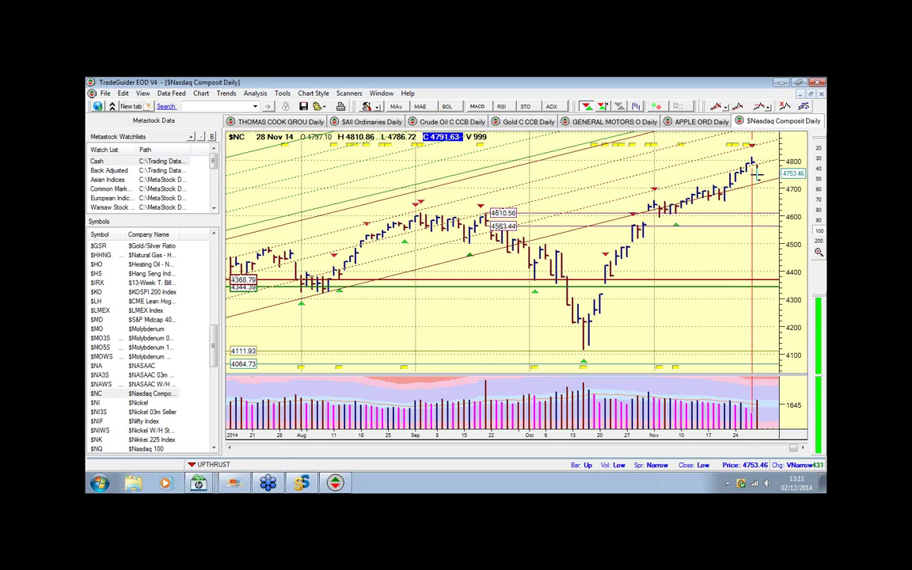
click(757, 176)
click(757, 177)
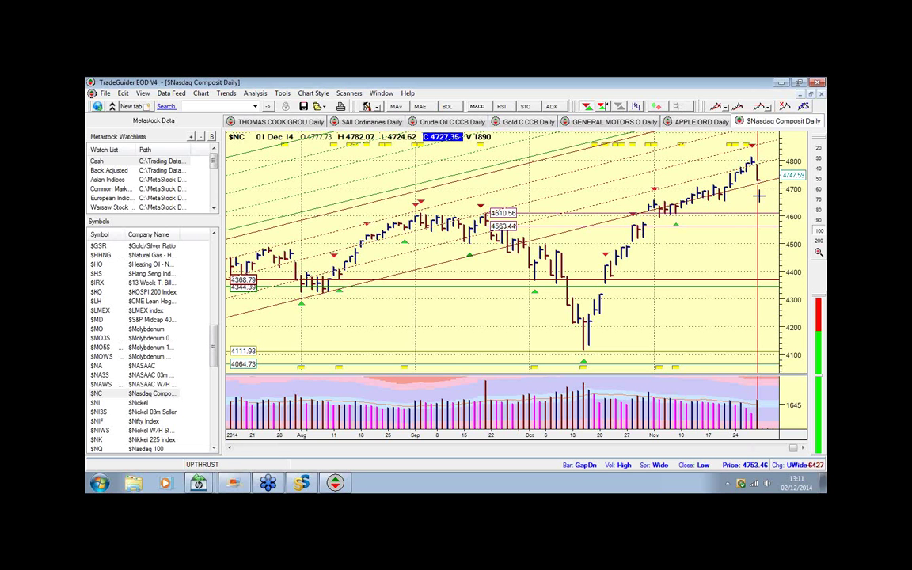
mouse_move(758, 182)
scroll(212, 395, down, 7)
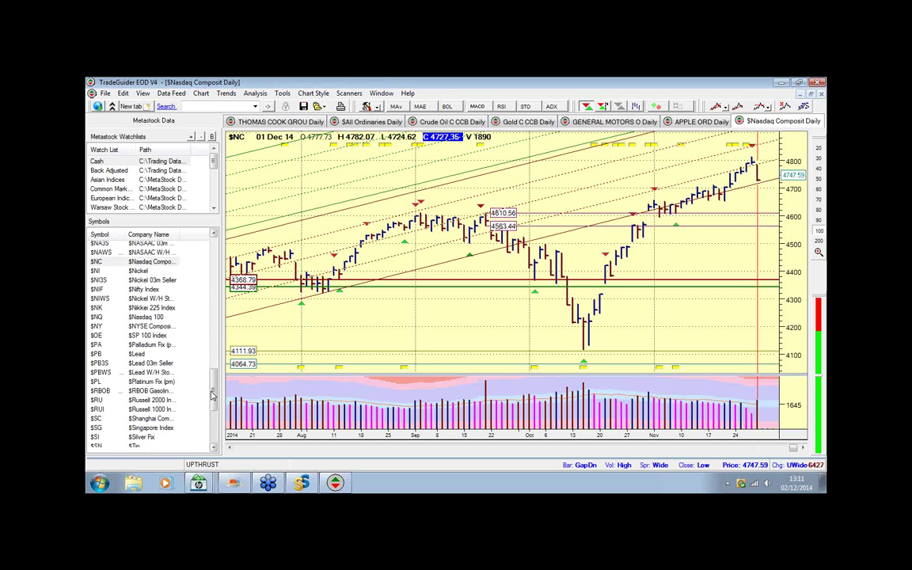
Open the $SP daily chart and step its readout from 21 Nov to 01 Dec, closing 2053.44
double_click(147, 412)
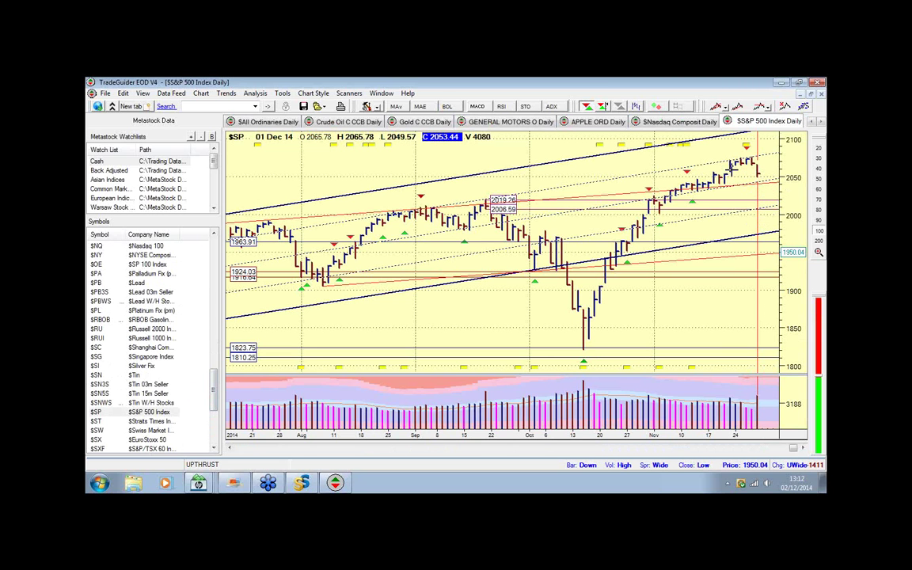
click(730, 169)
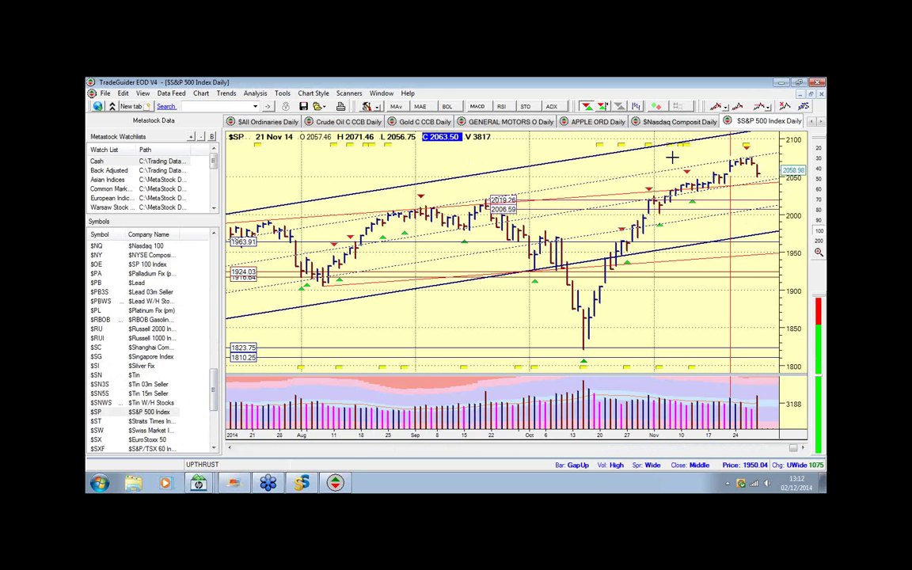
key(Right)
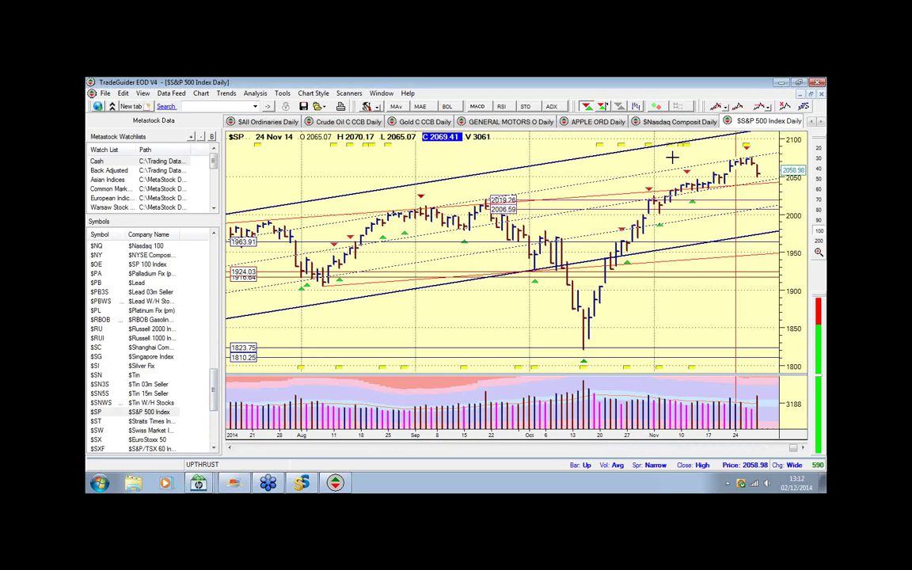
key(Right)
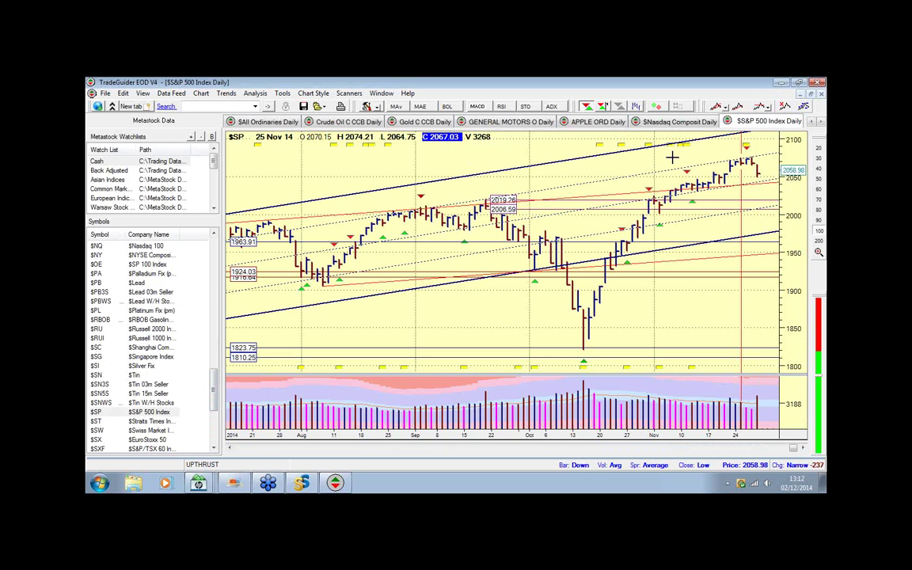
key(Right)
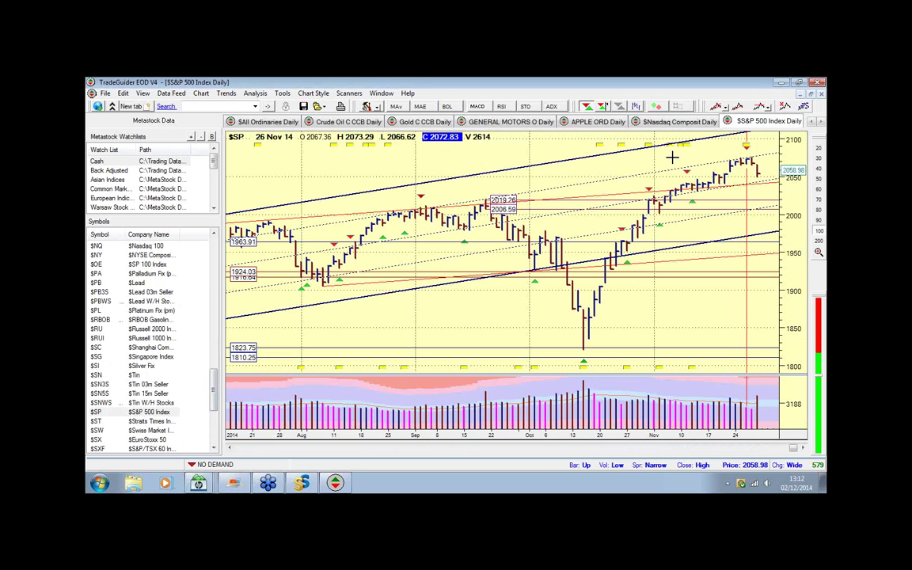
key(Right)
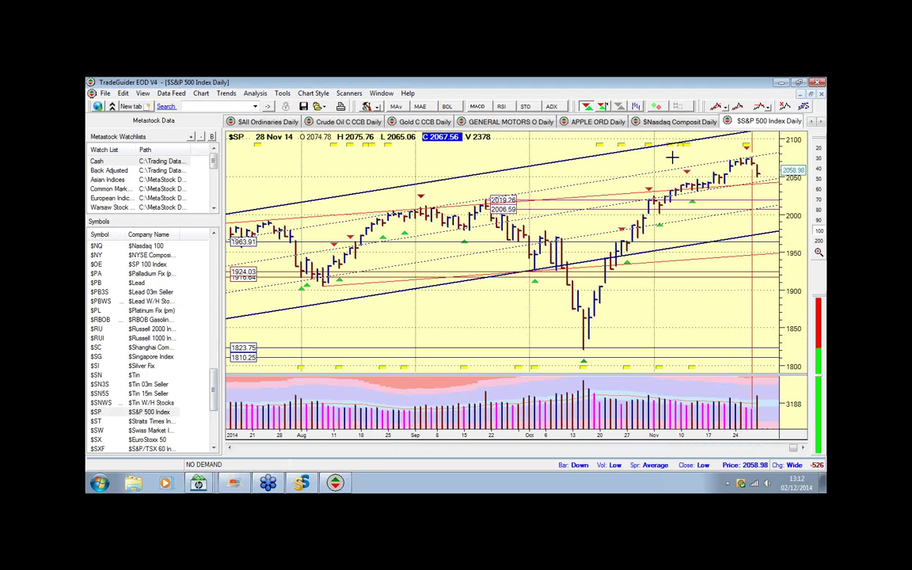
key(Right)
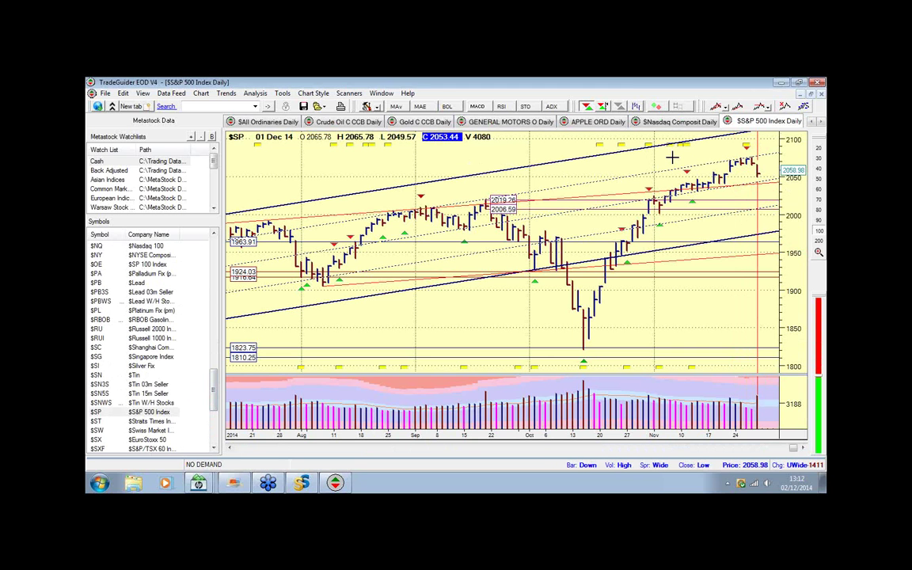
key(Left)
key(Left)
key(Left)
key(Left)
key(Left)
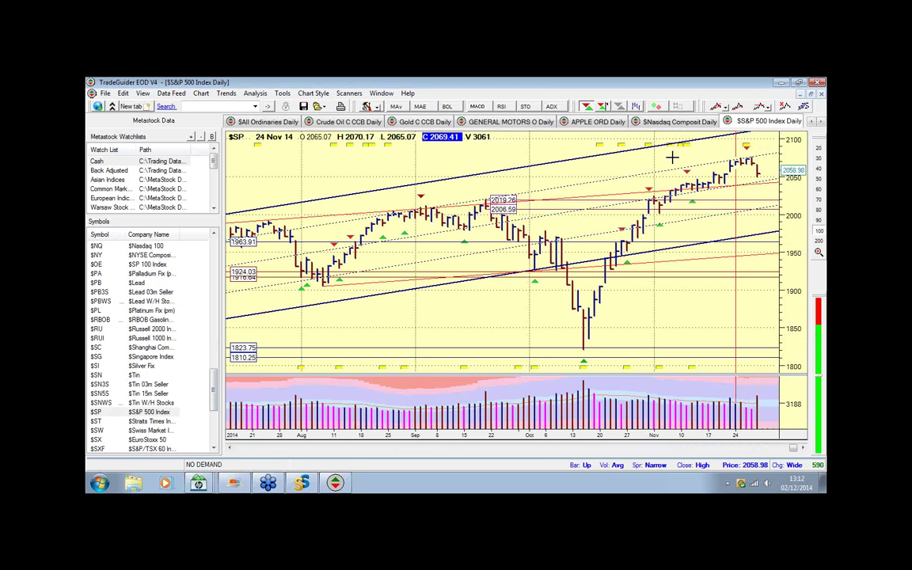
key(Right)
key(Right)
key(Right)
key(Right)
key(Right)
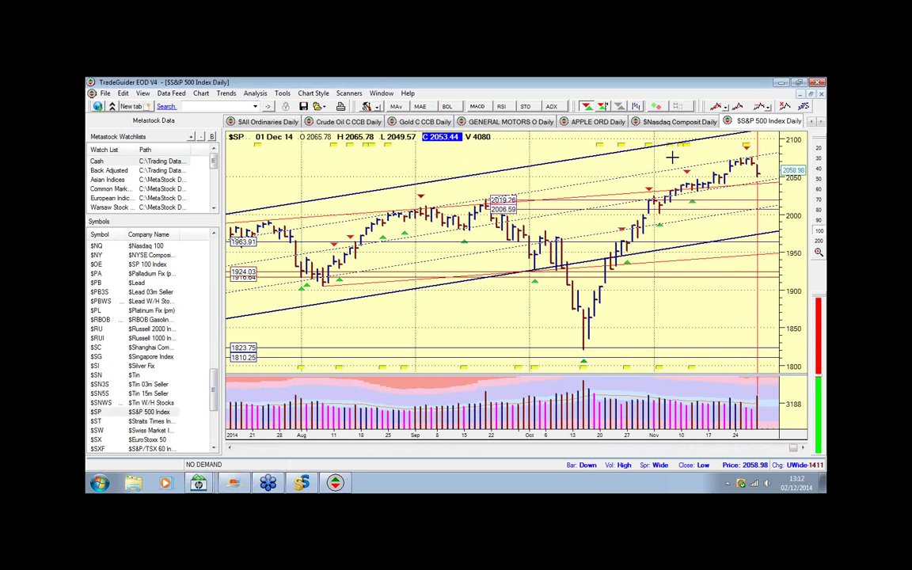
On the Apple daily tab, step the readout from 20 Nov to the 28 Nov No Demand bar
click(646, 125)
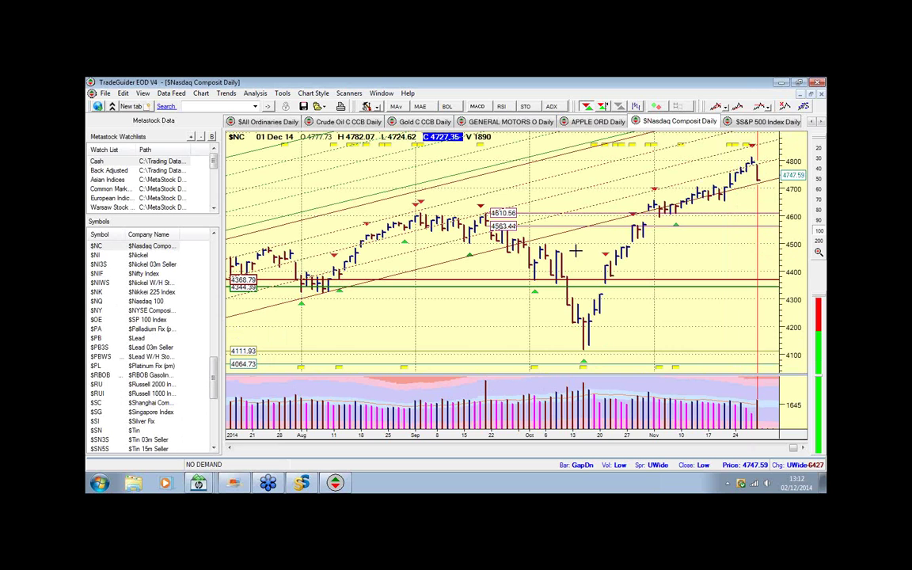
click(598, 123)
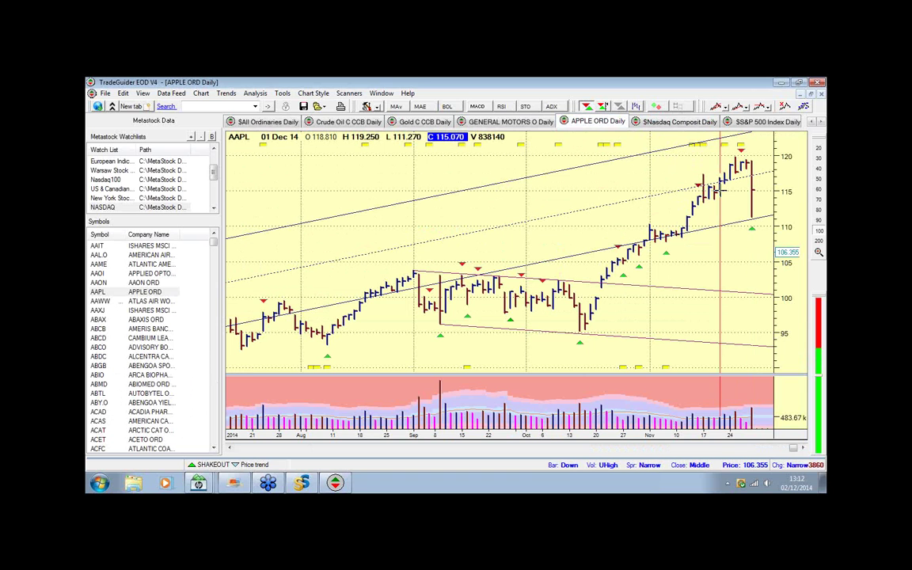
click(720, 190)
key(Right)
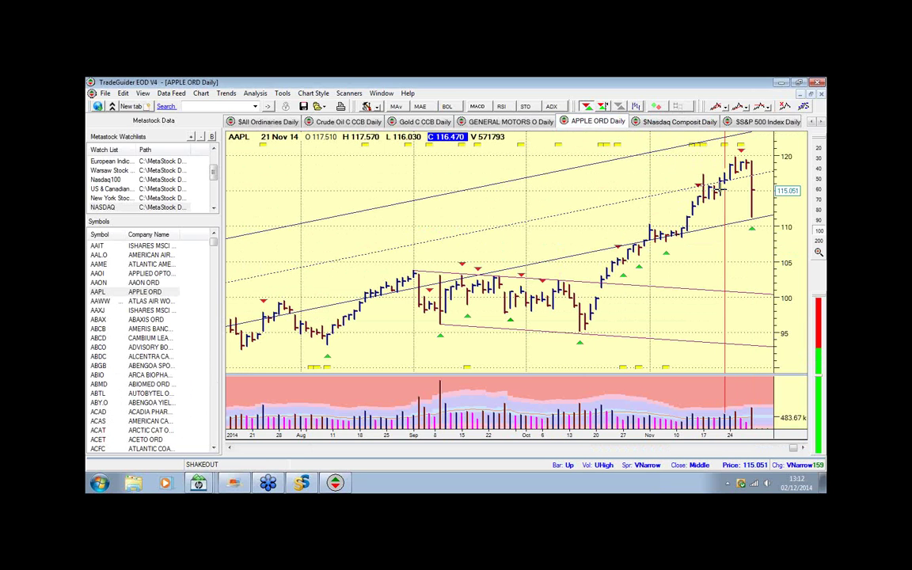
key(Right)
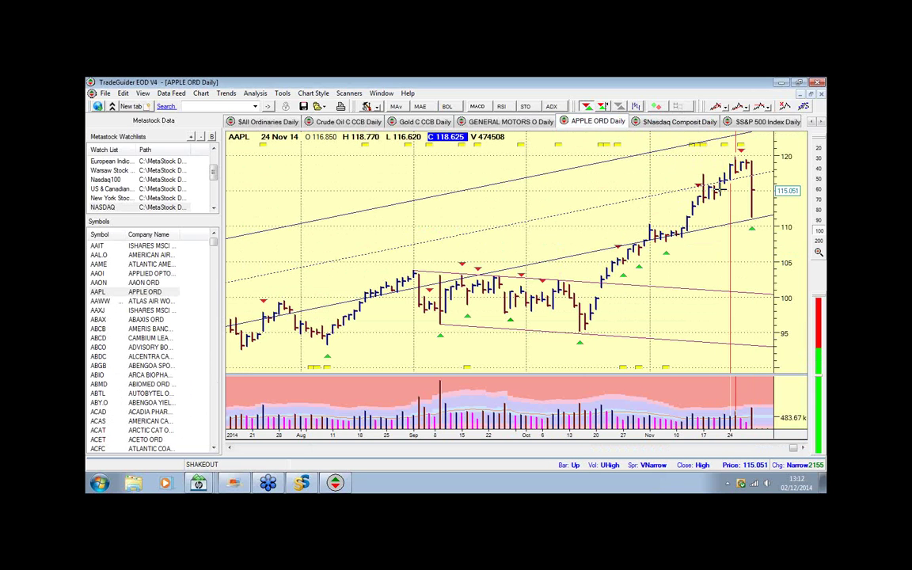
key(Right)
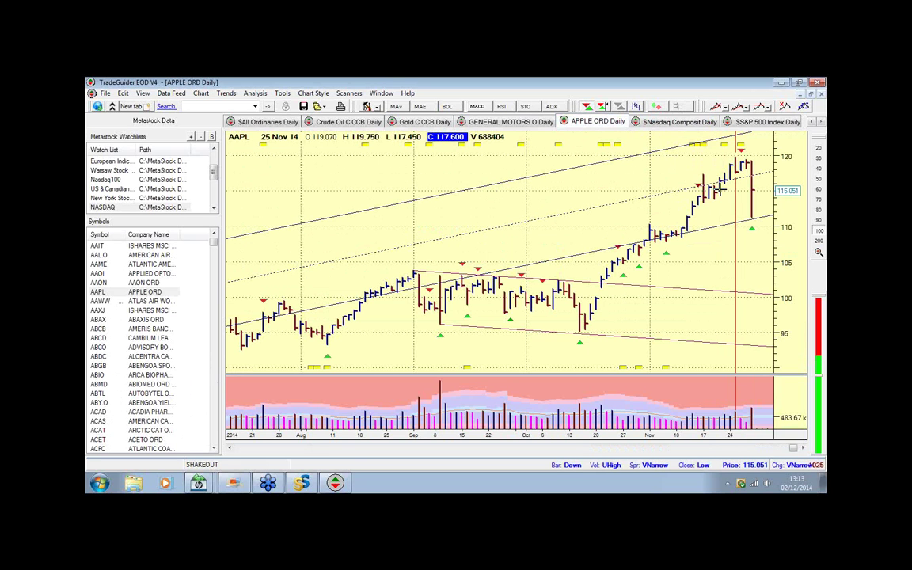
key(Right)
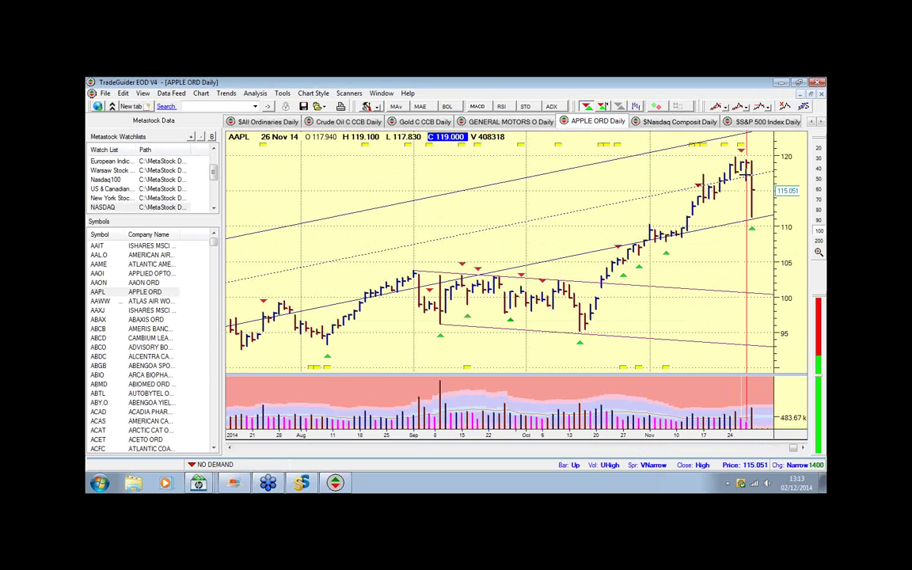
click(746, 174)
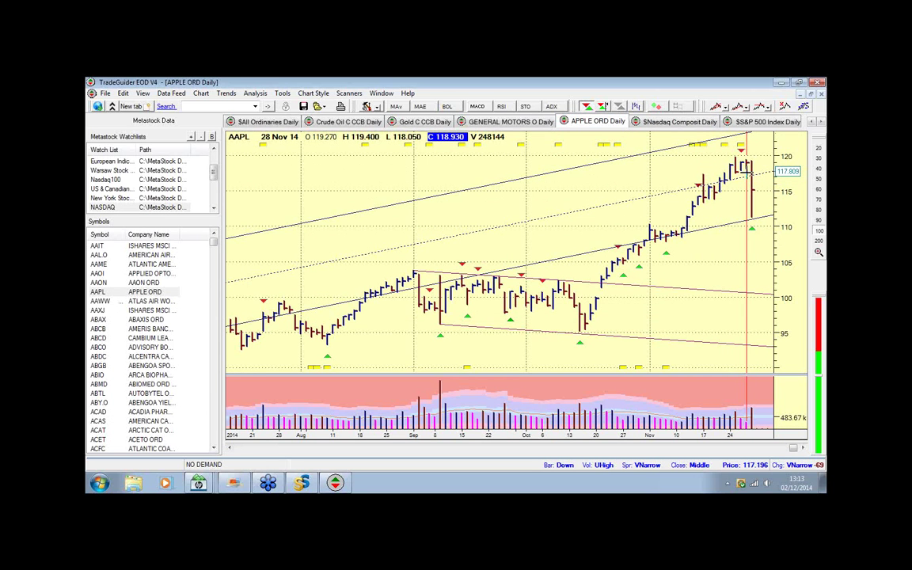
Advance to the 01 Dec Apple bar: close 115.070, volume 838140, flagged Shakeout
key(Right)
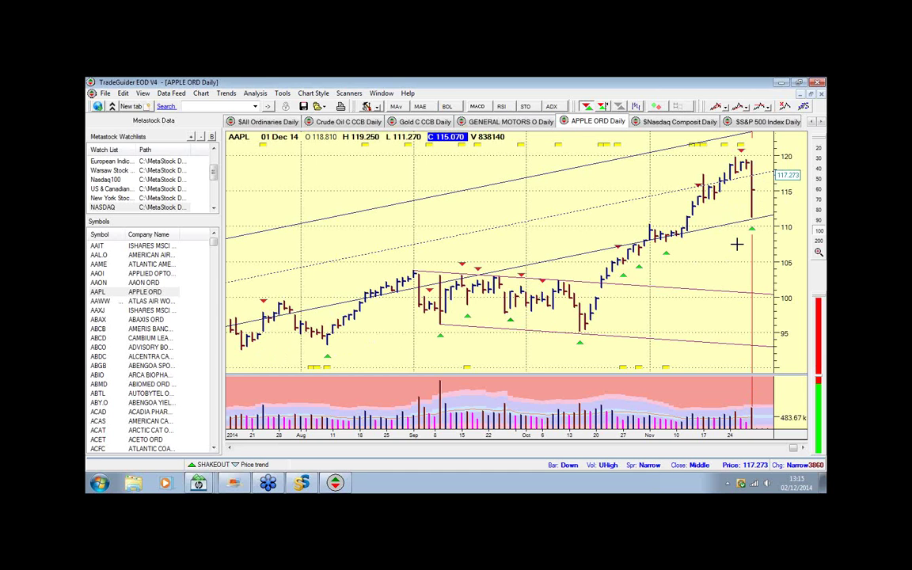
On the Gold C CCB daily tab, read bars 21, 18, 14, 07 Nov and 31 Oct
click(431, 123)
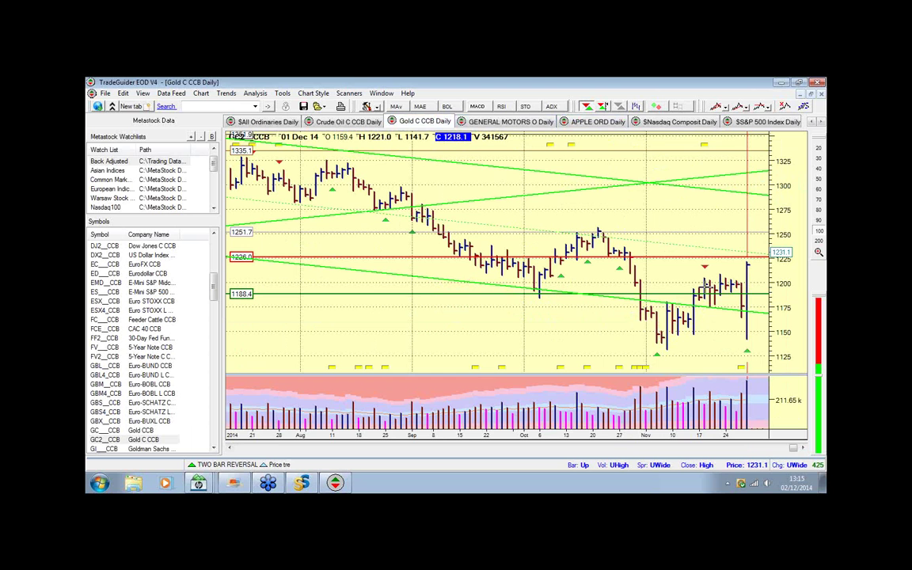
click(695, 295)
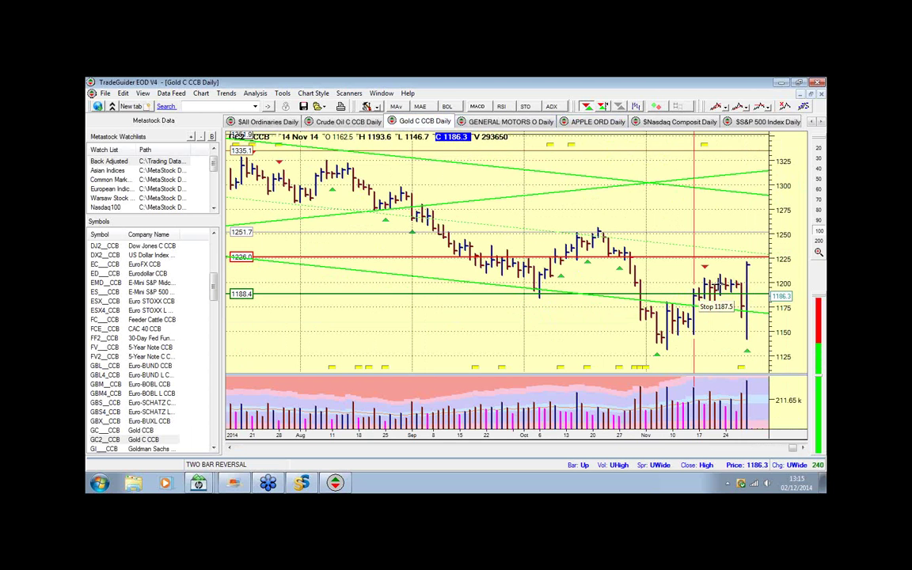
click(719, 282)
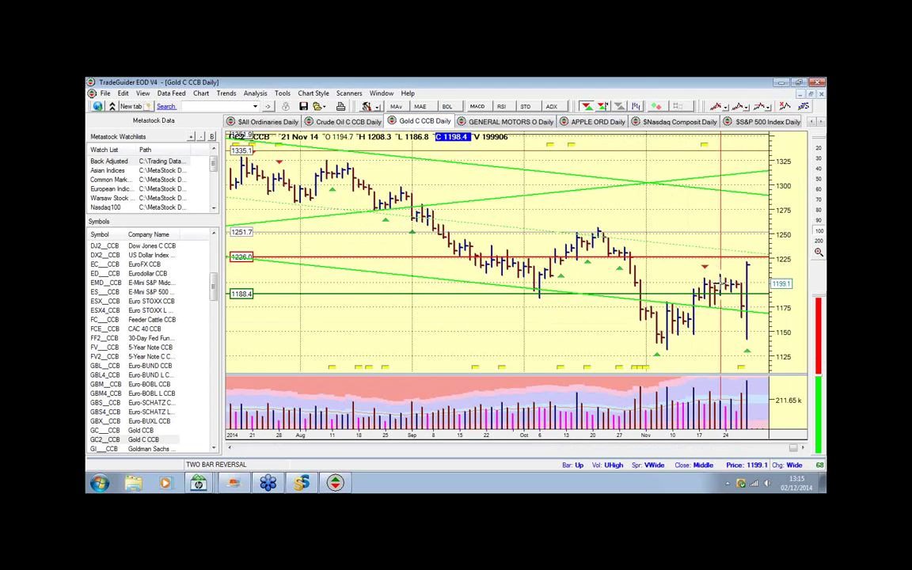
click(704, 285)
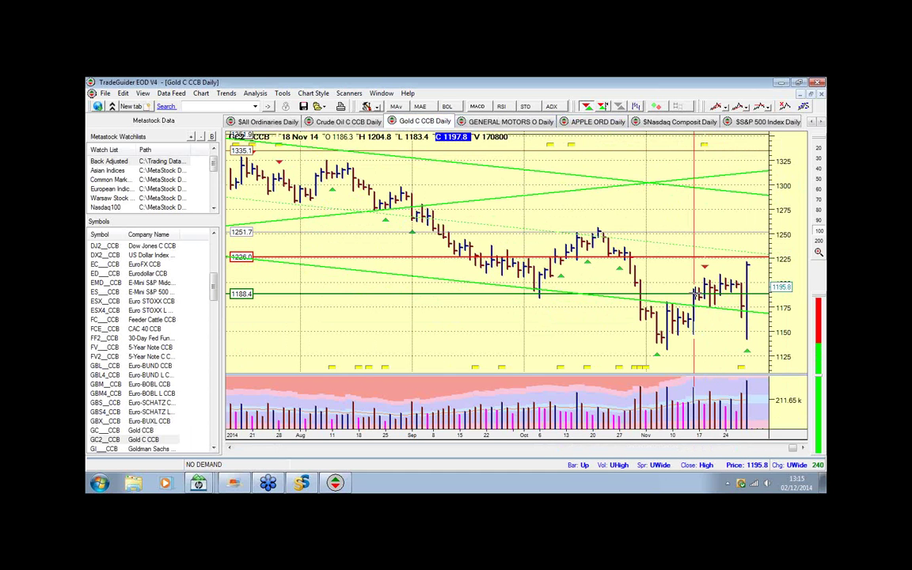
click(694, 295)
click(667, 300)
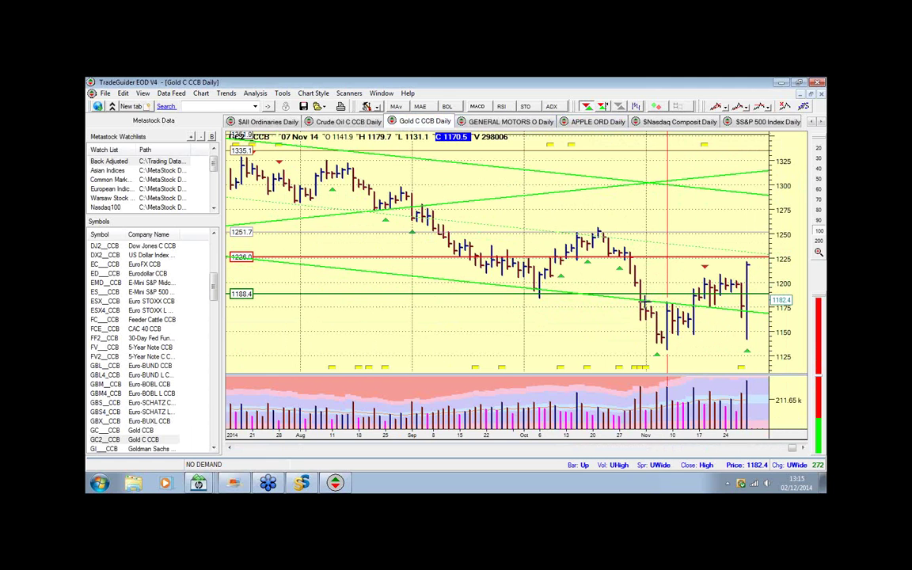
click(642, 302)
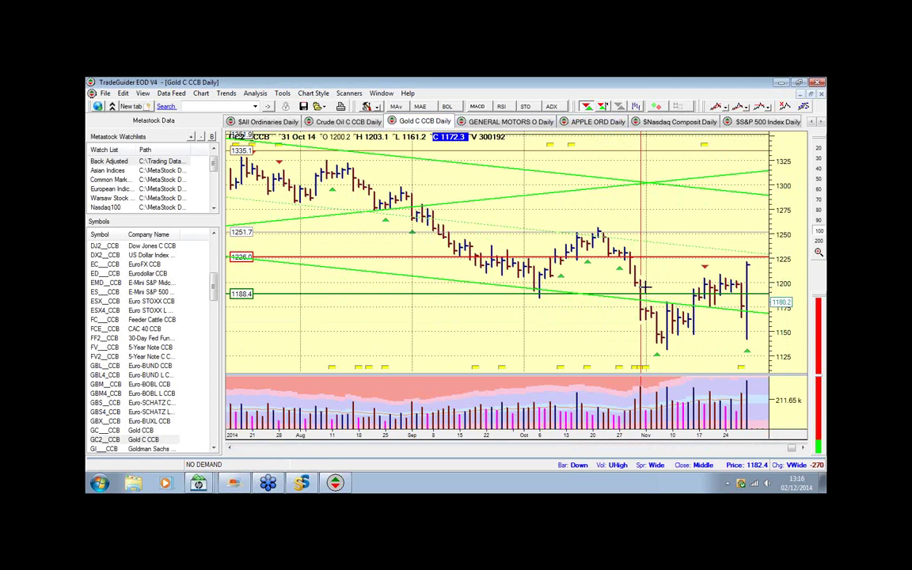
Show the stop level, then select the 01 Dec Gold bar closing 1218.1, flagged Two Bar Reversal
click(673, 295)
click(740, 312)
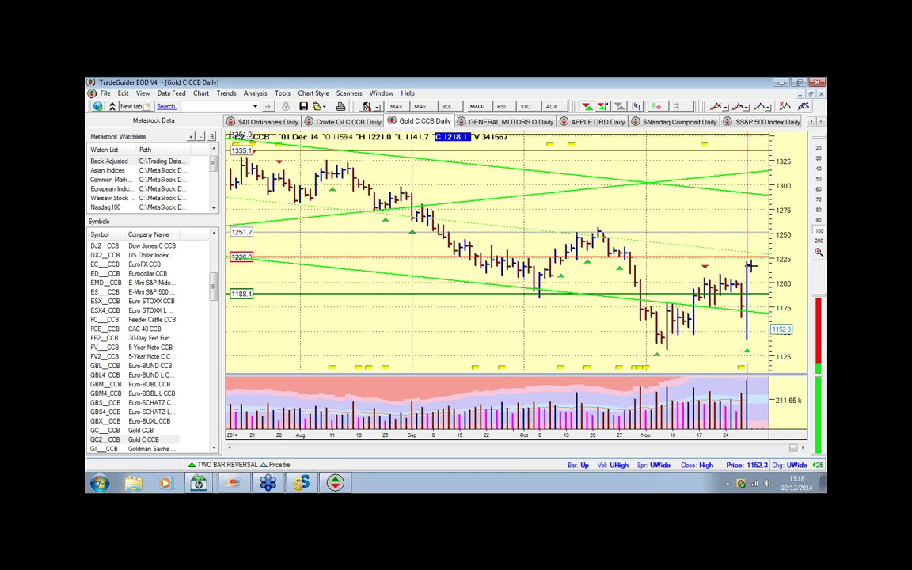
Toggle the last-bar stop label, then read the 15 Oct Gold bar closing 1245.5
click(752, 316)
click(745, 295)
mouse_move(746, 342)
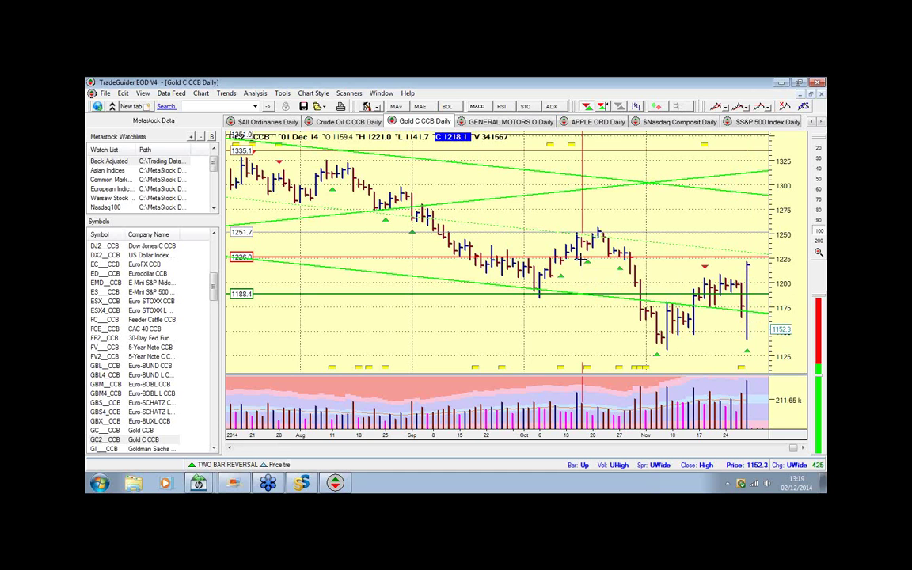
click(582, 259)
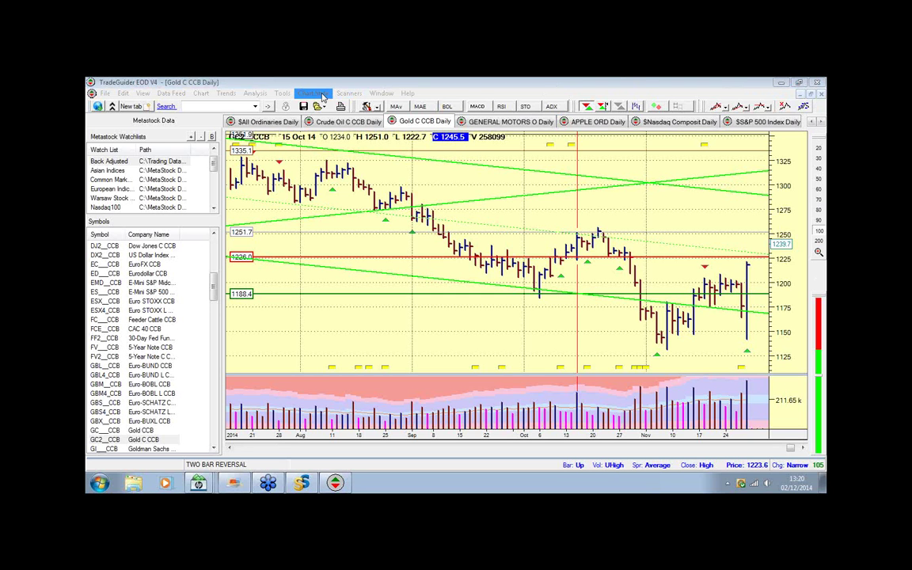
click(321, 95)
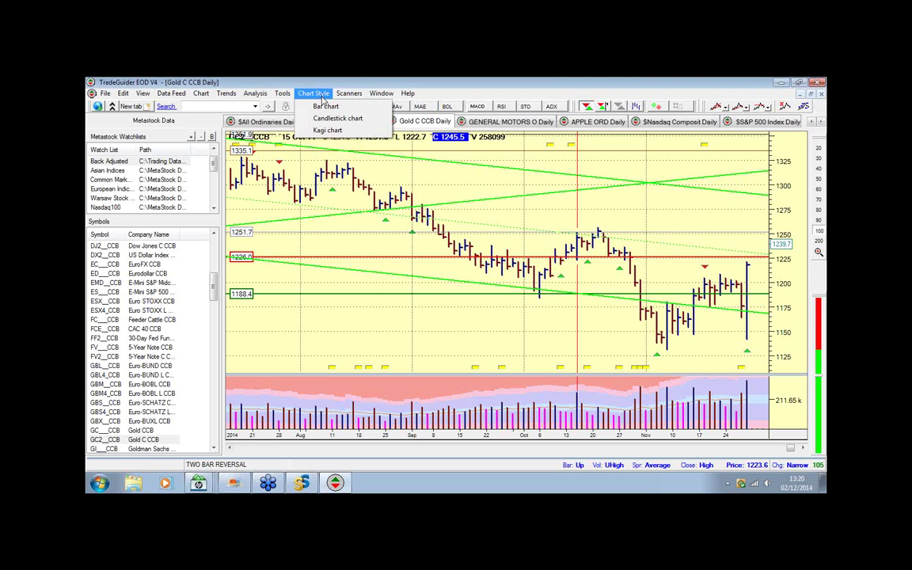
click(329, 121)
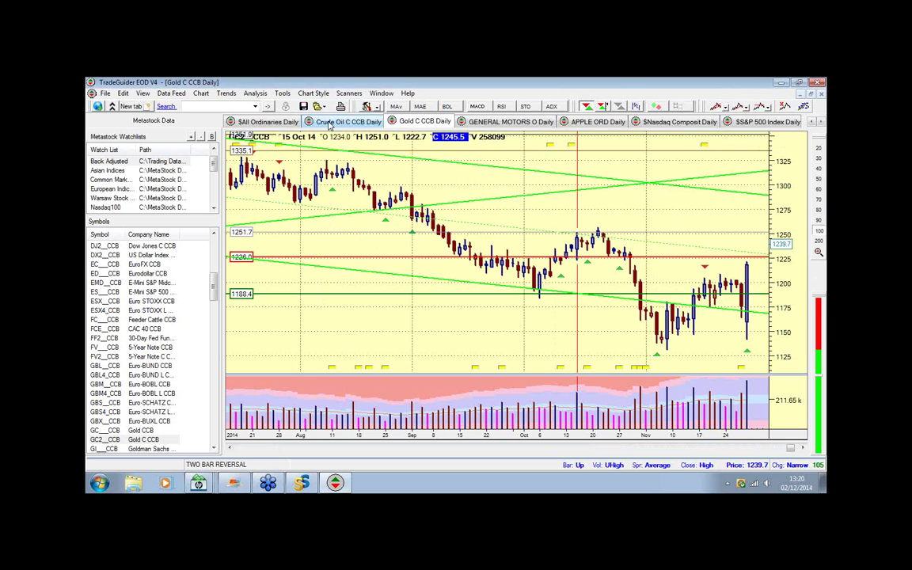
mouse_move(743, 305)
click(309, 95)
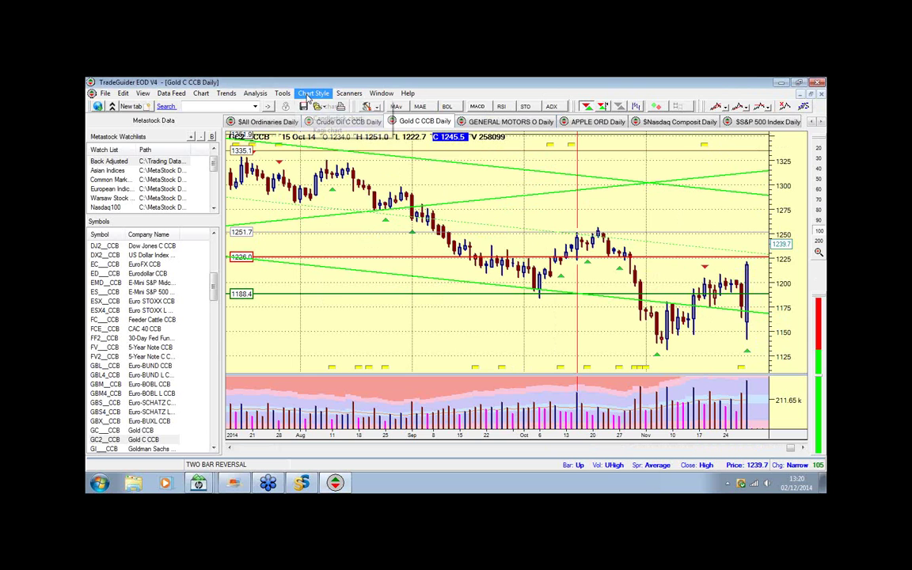
click(325, 107)
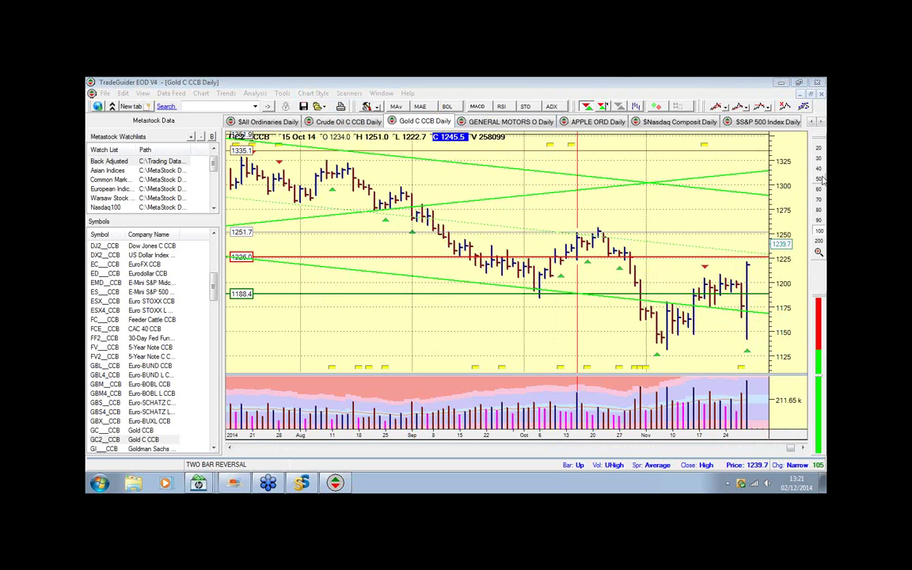
click(819, 181)
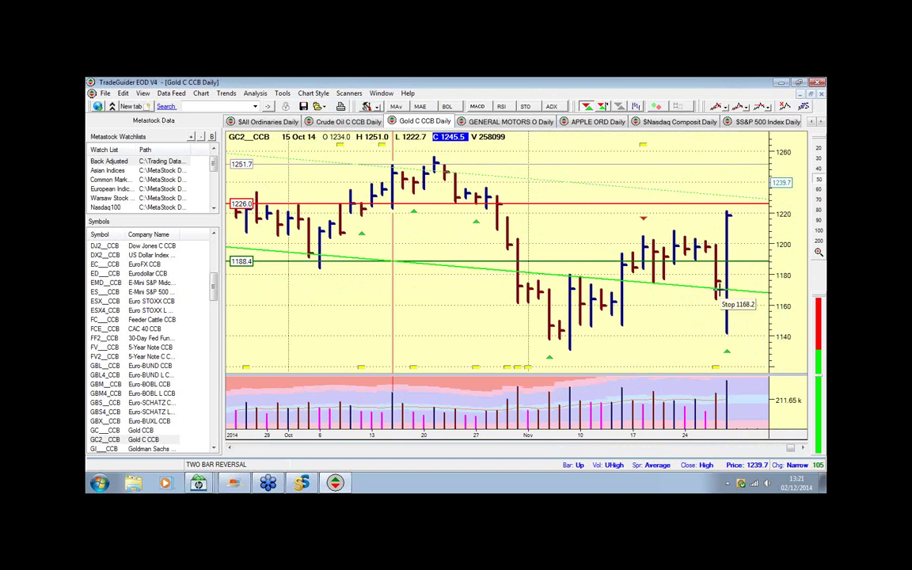
Read the 28 Nov Gold bar: open 1197.8, high 1199.3, low 1163.9, close 1175.5
click(716, 293)
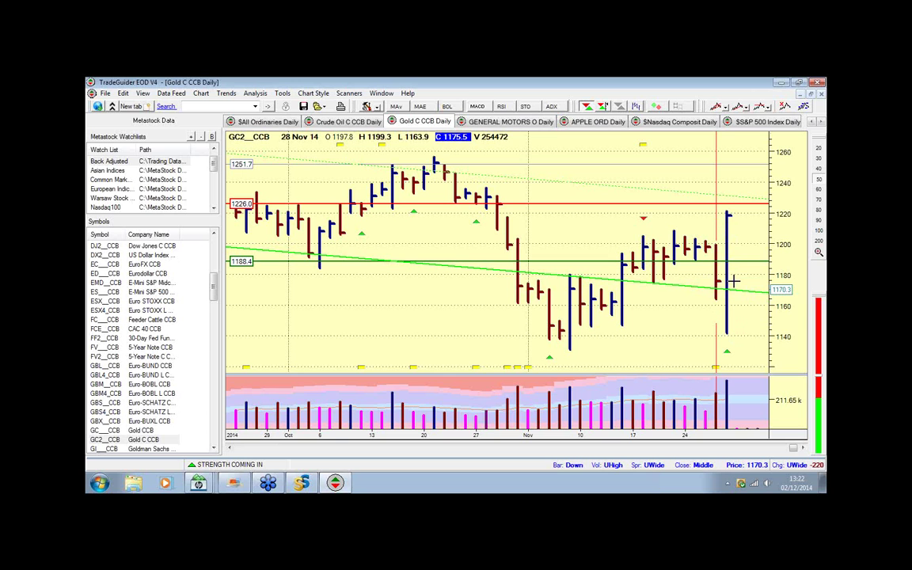
Read the Gold signals: 10 Oct NO SUPPLY, 17 Oct TEST, 18 Nov NO DEMAND, 01 Dec TWO BAR REVERSAL
click(360, 220)
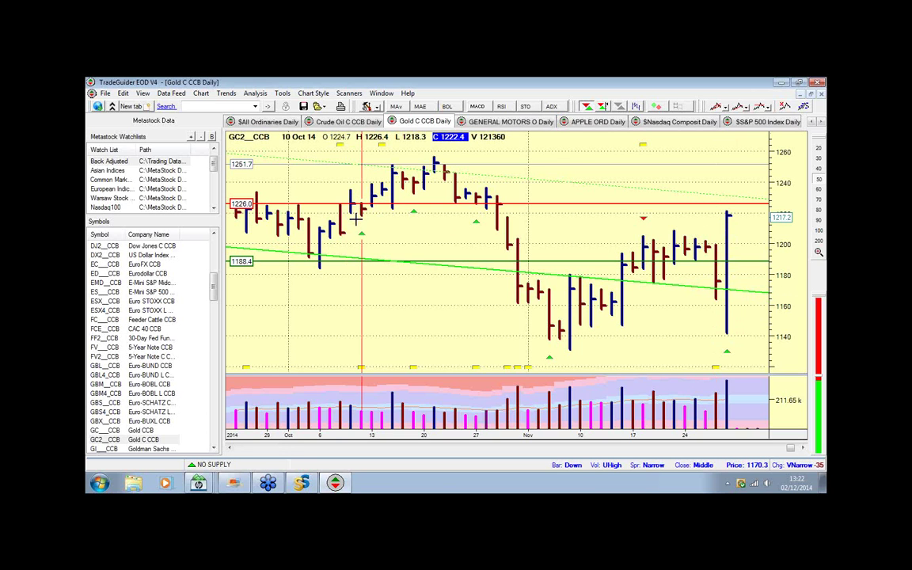
click(413, 198)
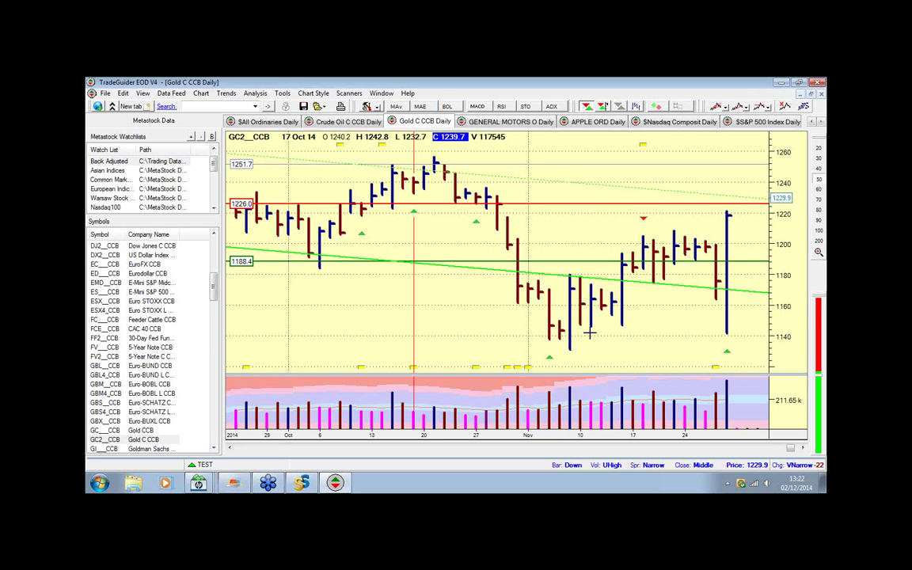
click(642, 270)
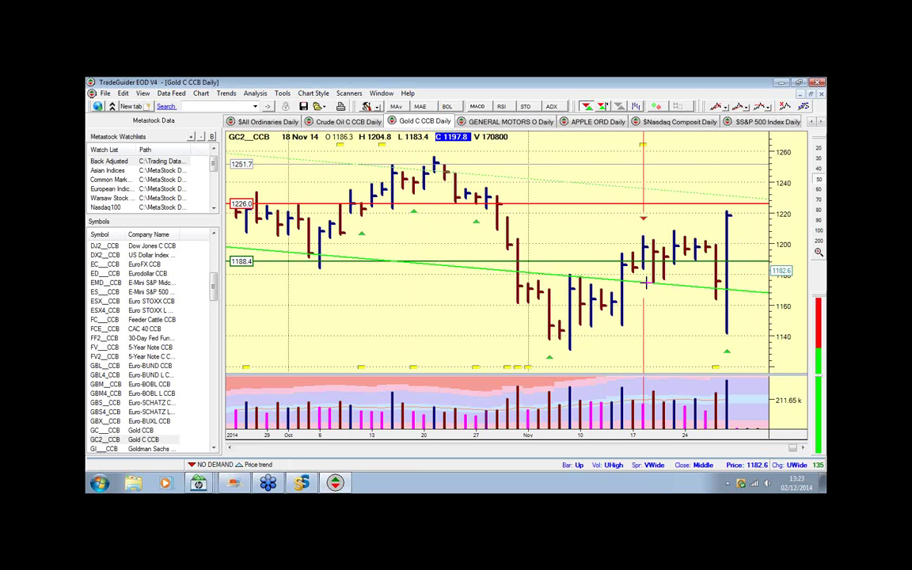
click(726, 294)
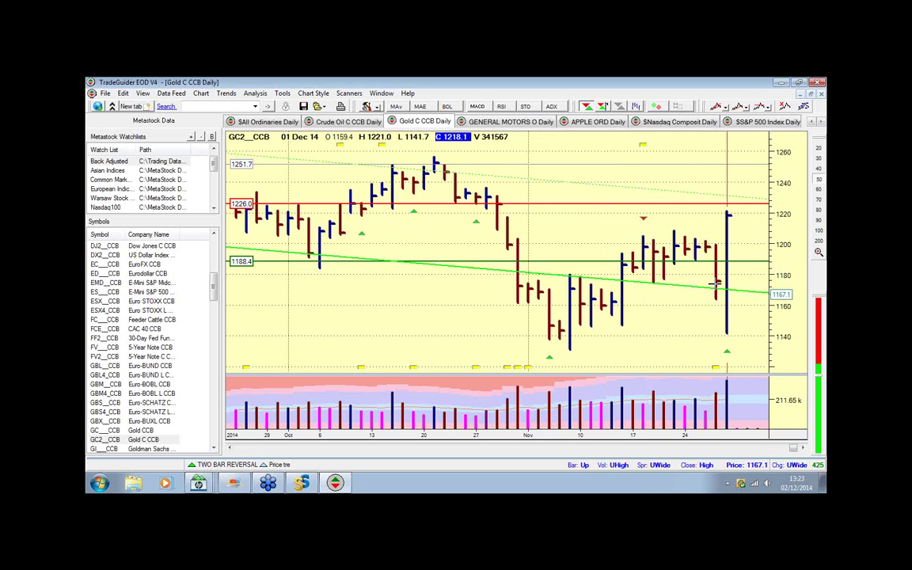
mouse_move(723, 338)
mouse_move(726, 293)
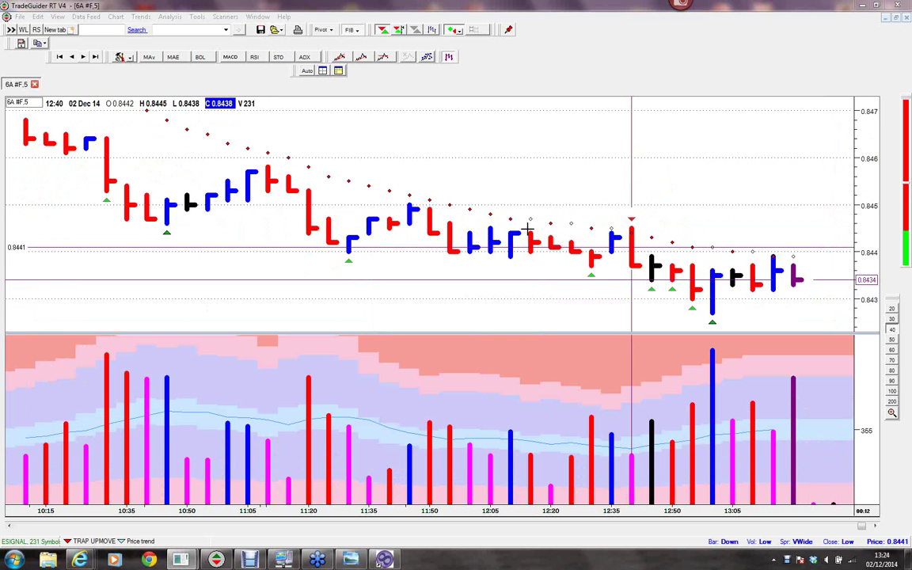
Read the 13:00 Stopping Volume bar on the 6A 5-minute chart and widen the view to 70 bars
drag(650, 252, 714, 246)
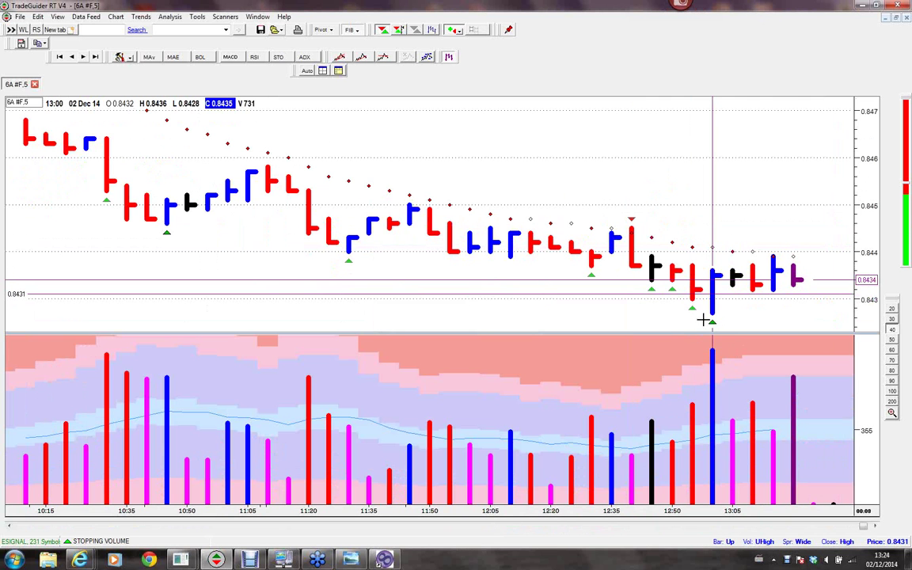
click(891, 360)
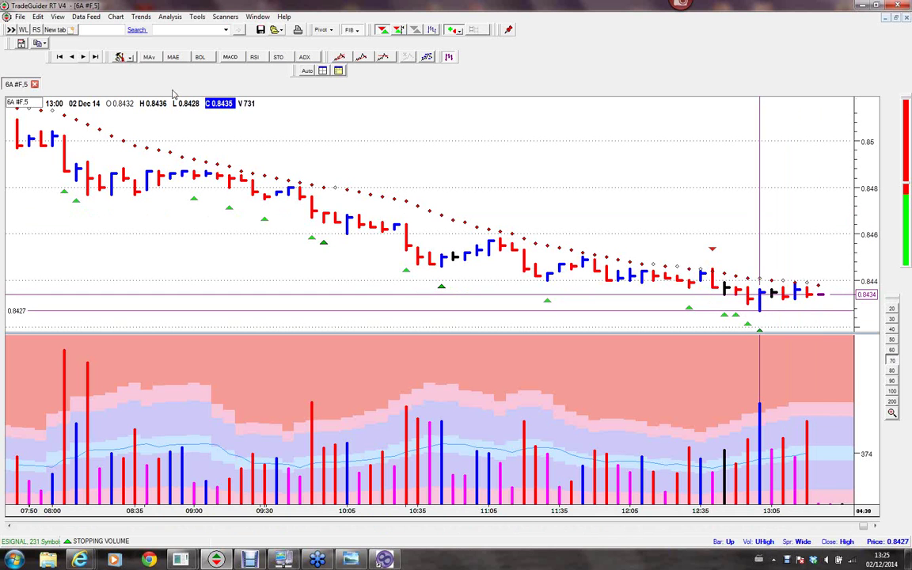
Load the 6A #F,15 chart from the Symbols list and show it full width
click(11, 30)
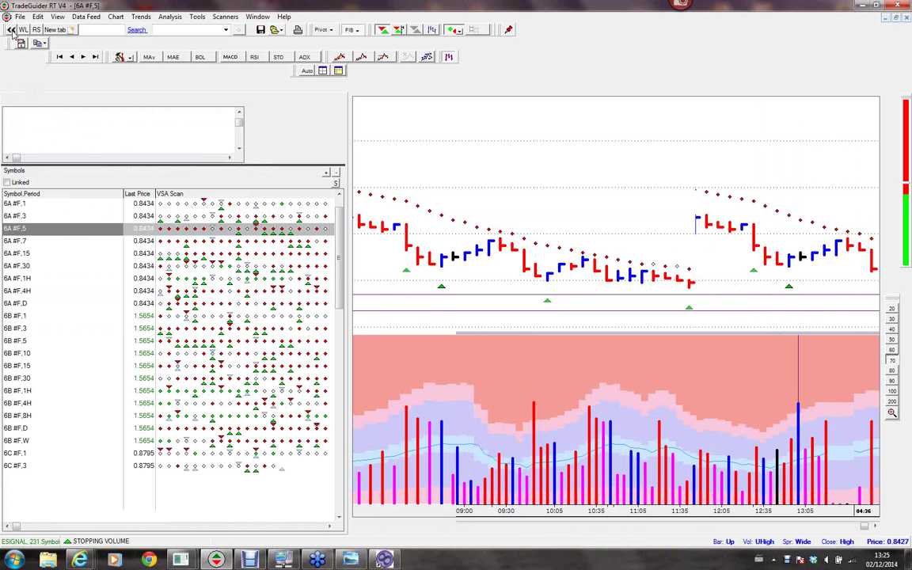
click(35, 254)
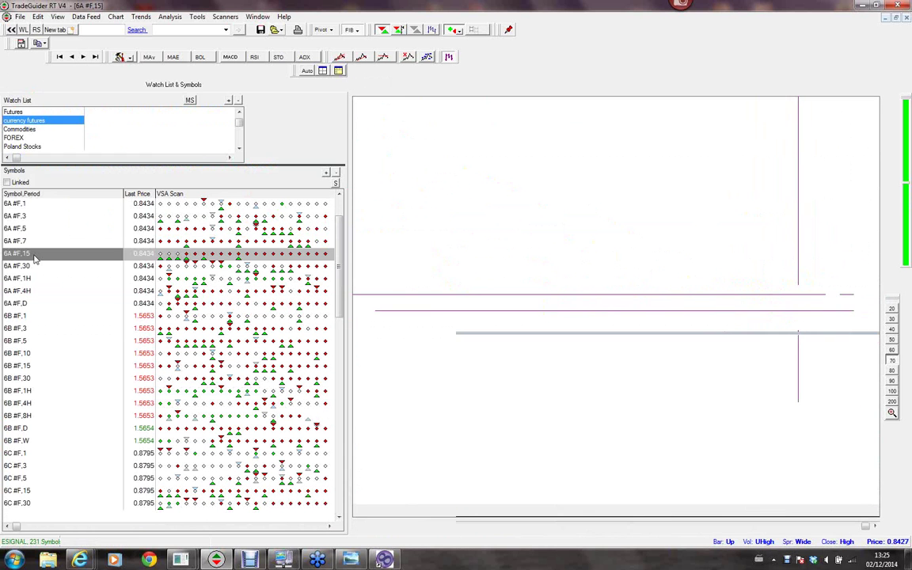
click(12, 30)
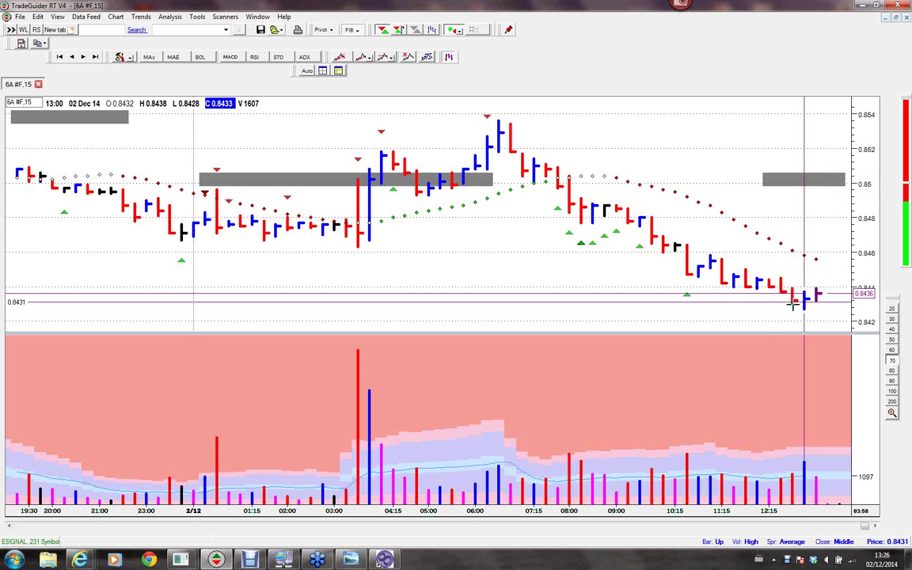
Load the 6A #F.3 chart from the Symbols list and show it full width
click(10, 29)
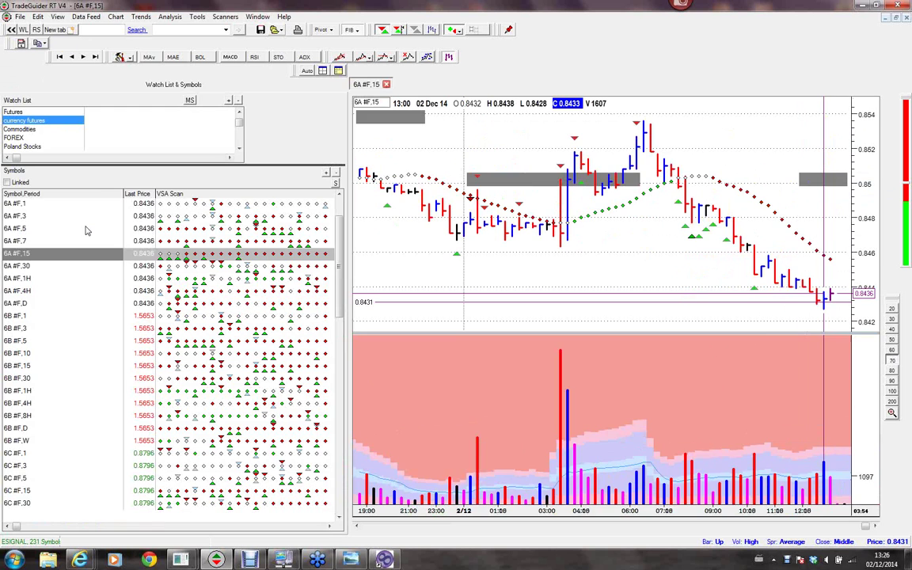
click(84, 217)
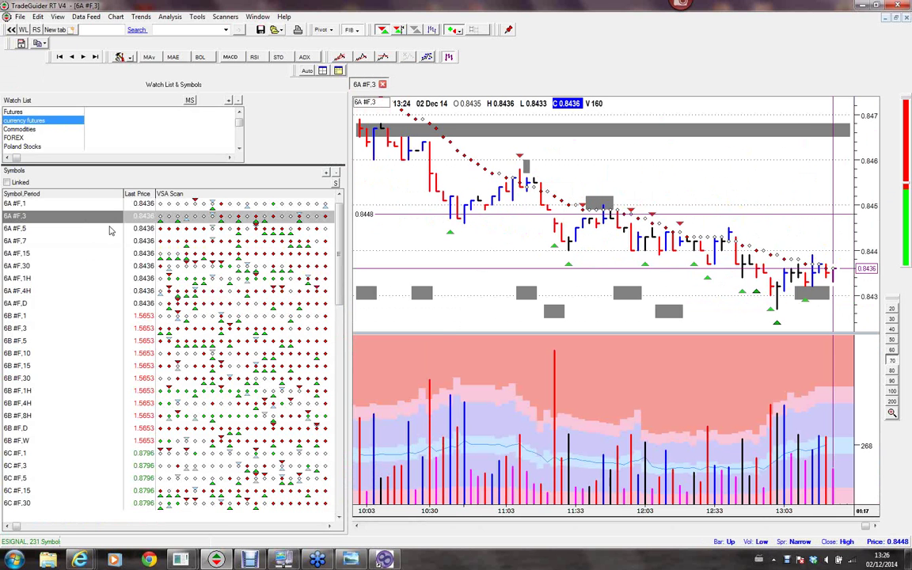
click(11, 29)
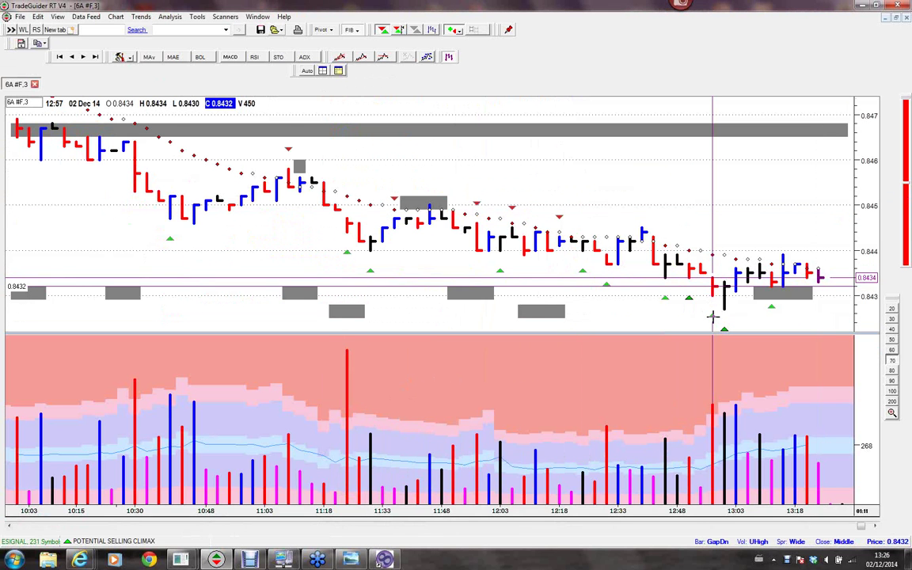
Read the selling climax, simple test and NO SUPPLY explanations, then check the 13:15 bar
click(712, 316)
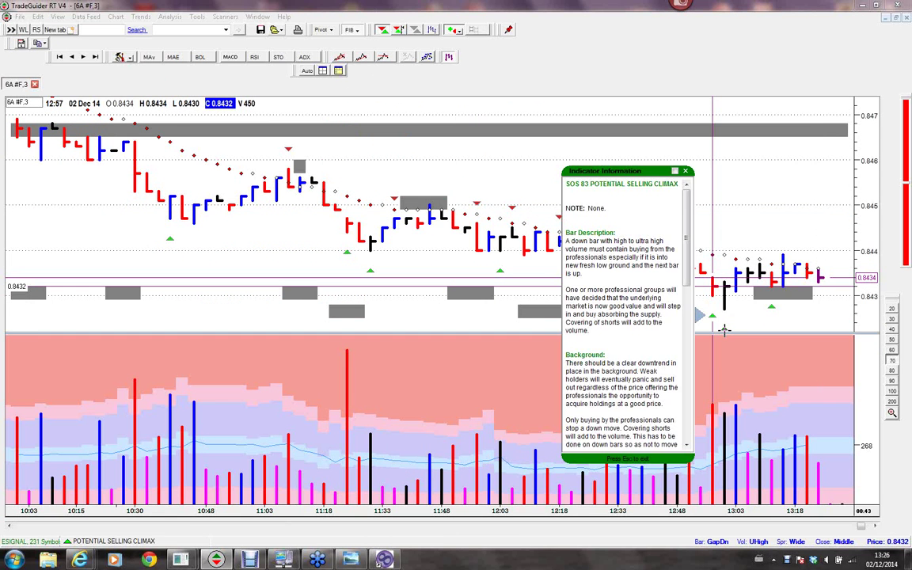
click(723, 327)
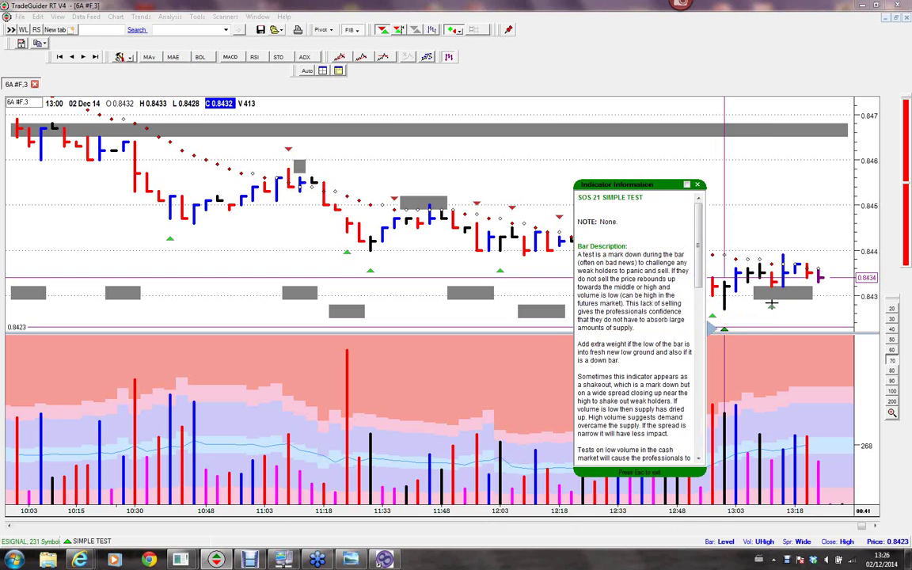
click(770, 304)
click(770, 304)
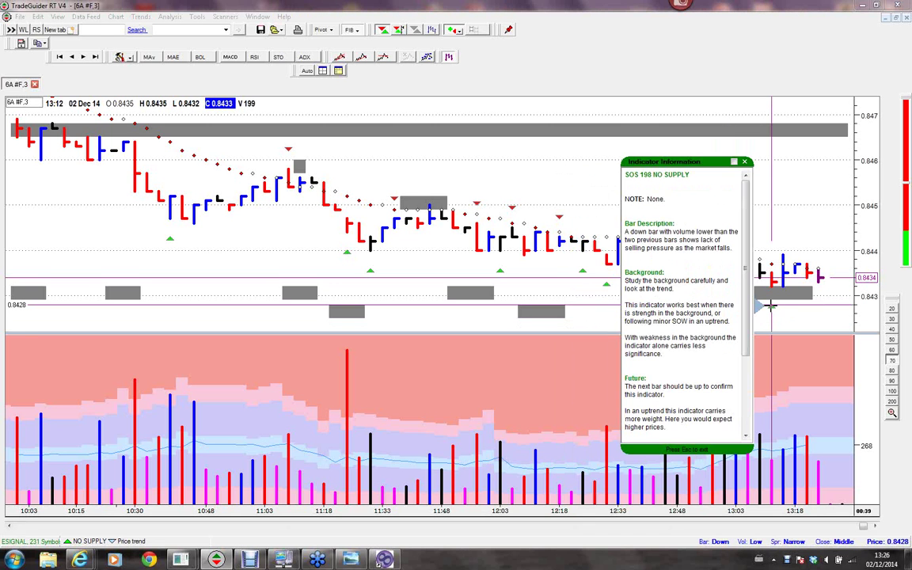
click(813, 270)
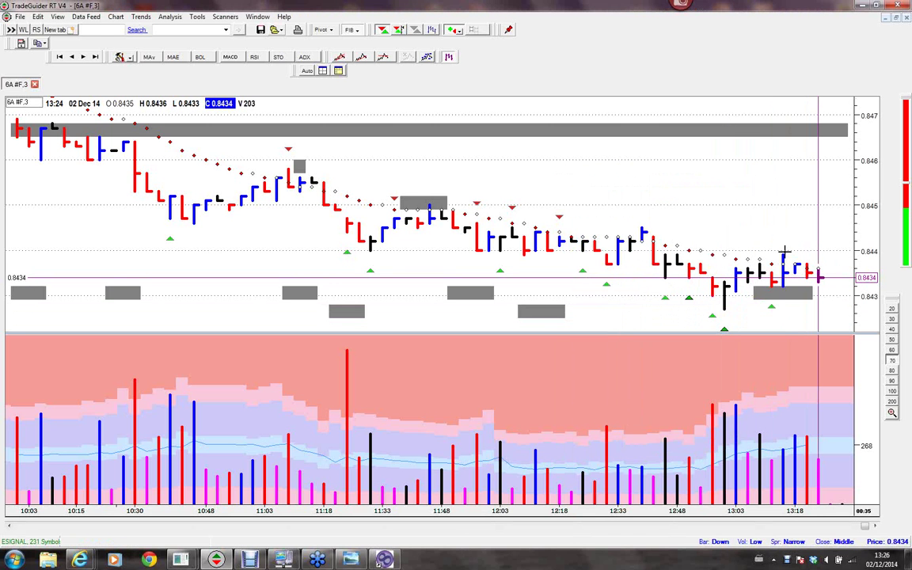
click(782, 254)
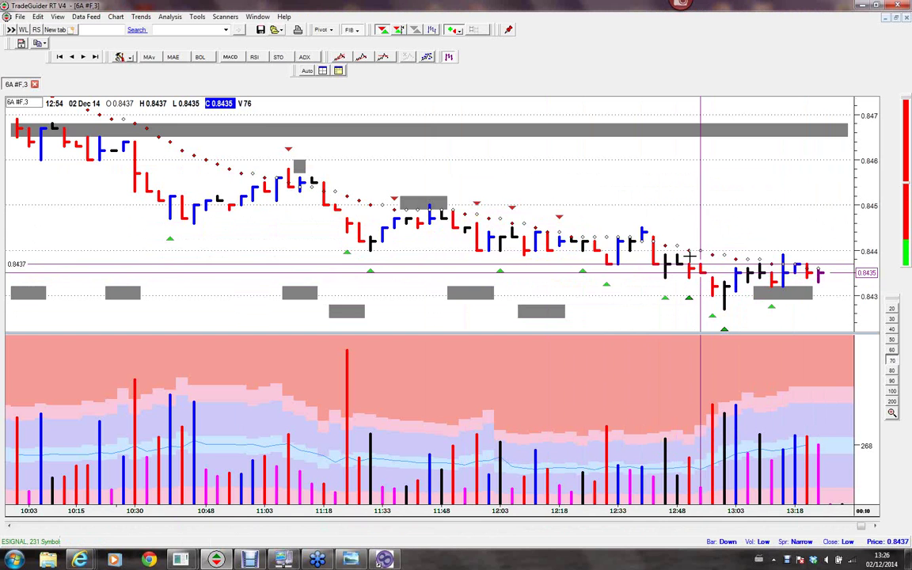
click(892, 402)
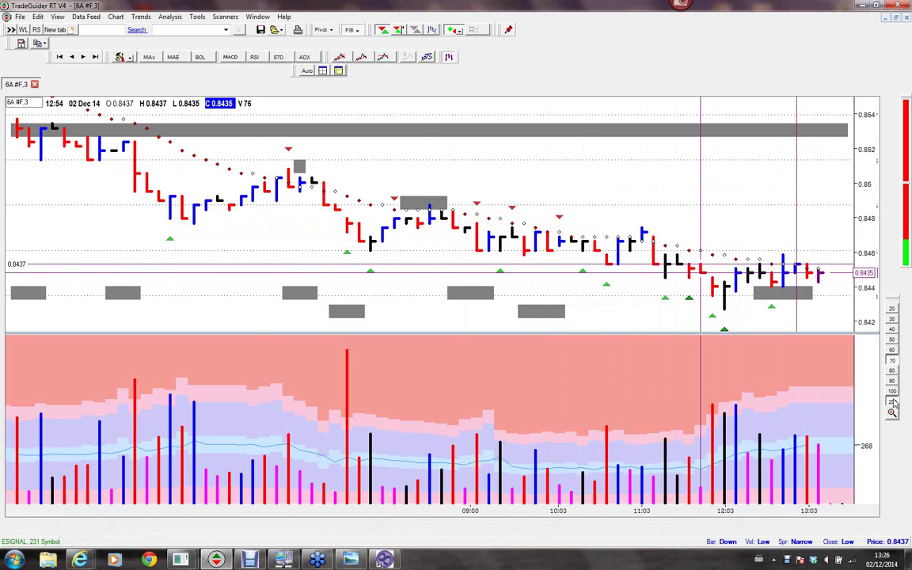
Zoom out and draw a 50% Fibonacci retracement from the session peak to the 13:00 low
click(892, 402)
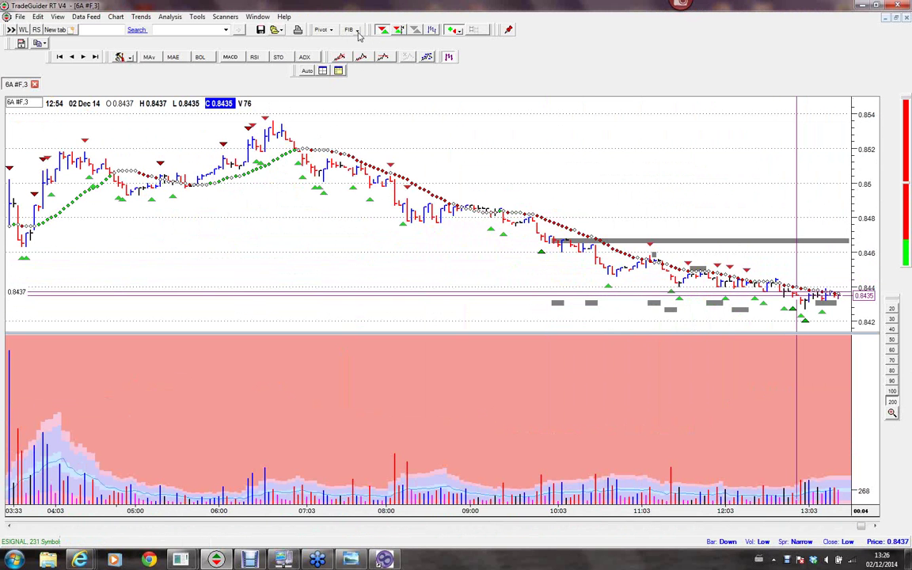
click(357, 31)
click(364, 44)
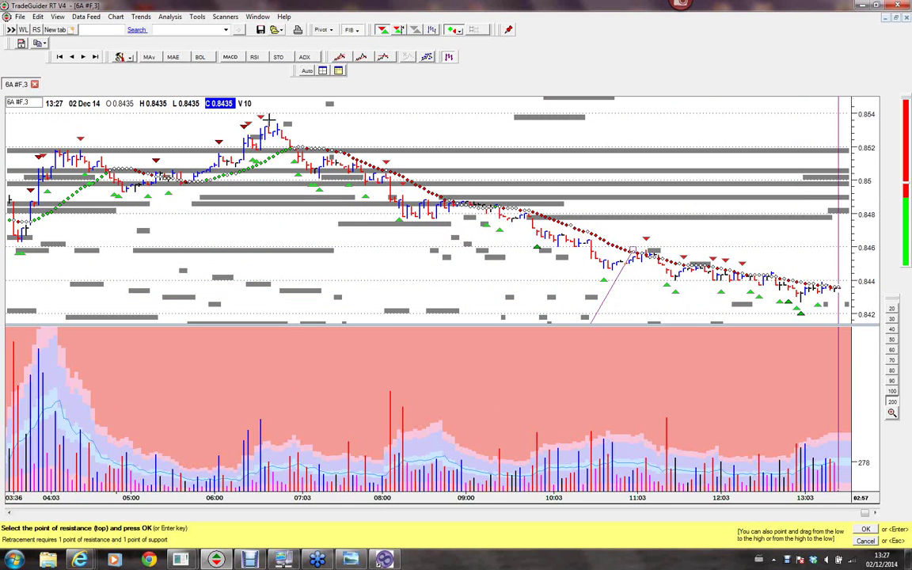
click(269, 119)
click(866, 530)
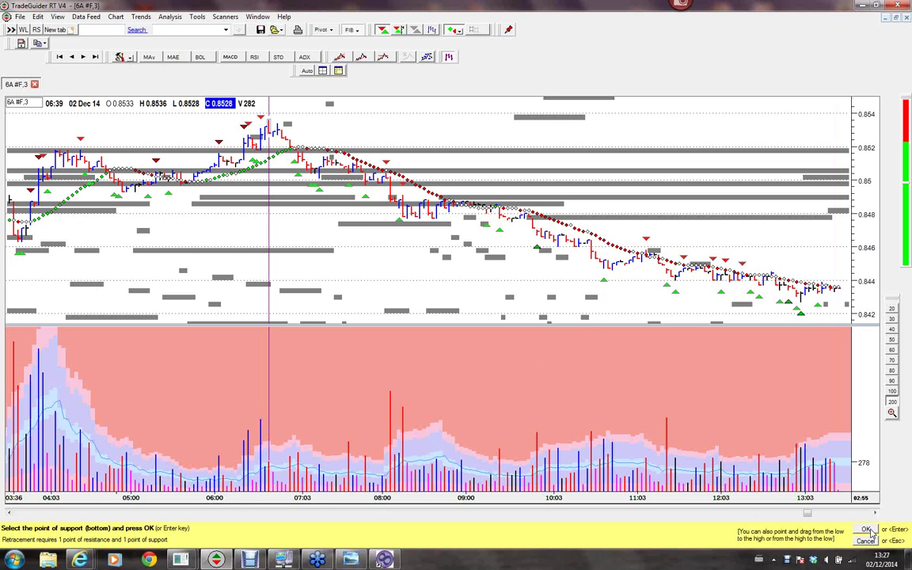
click(801, 307)
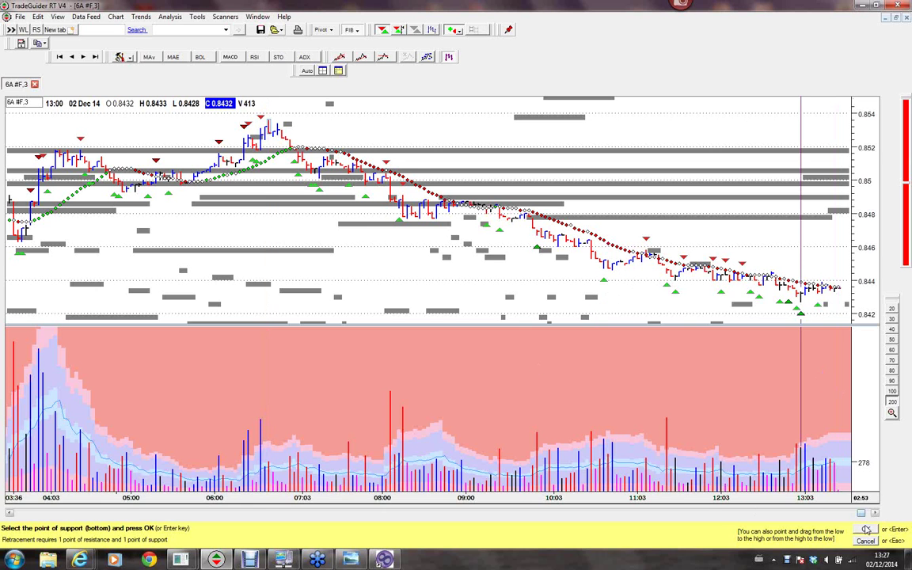
click(867, 530)
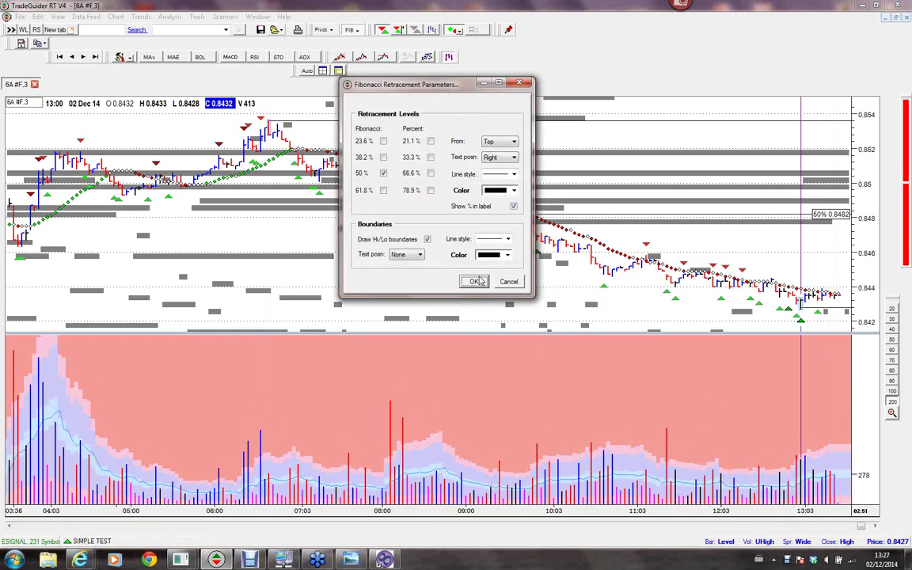
click(475, 281)
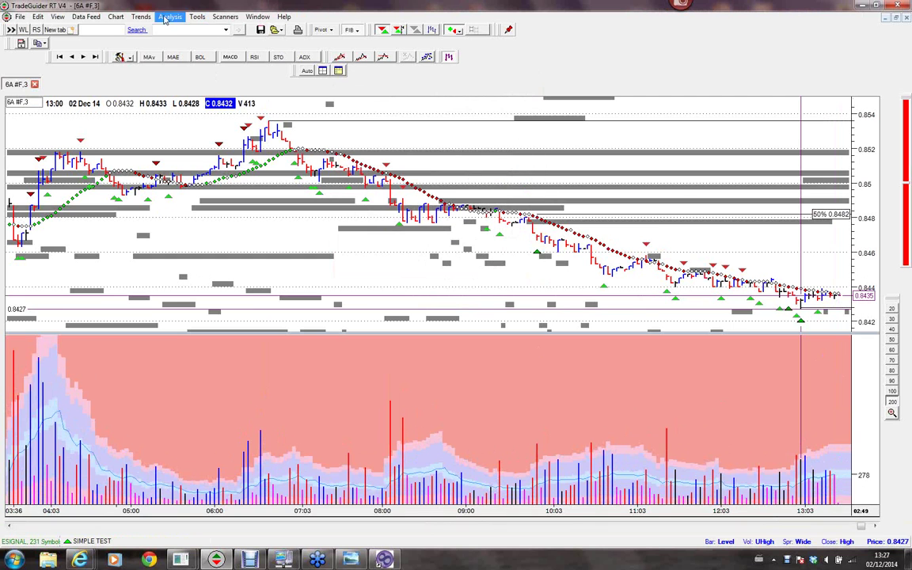
Remove the trend clusters and step through the bars from 08:00 to 11:45
click(140, 17)
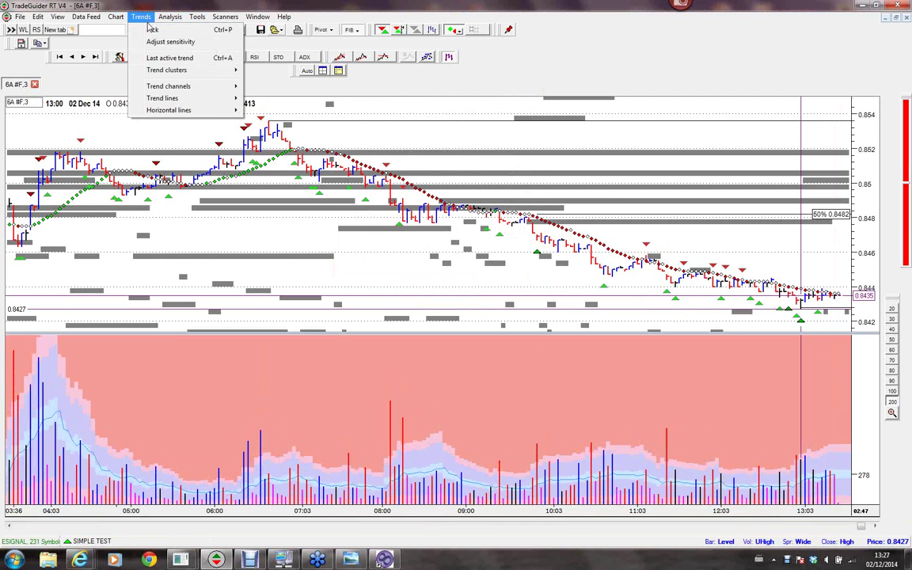
mouse_move(179, 70)
click(266, 102)
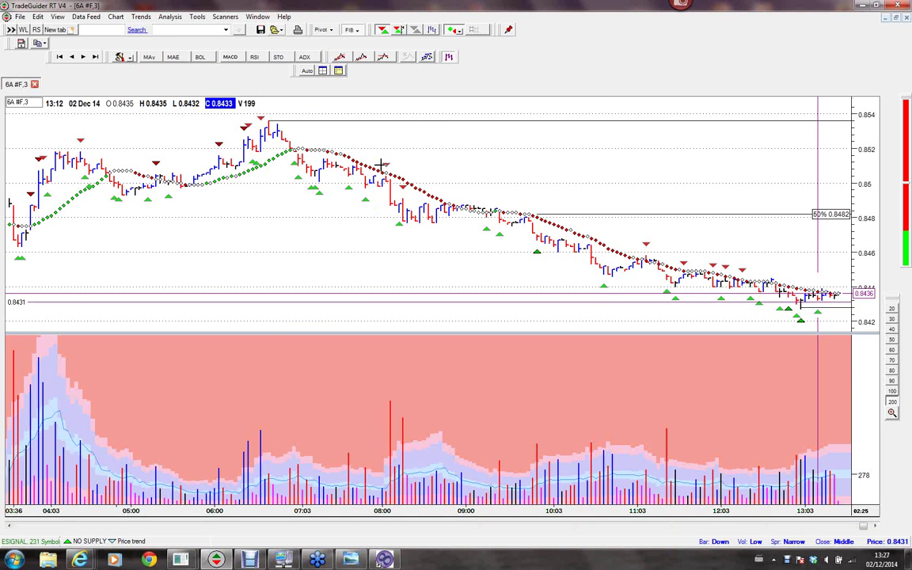
click(385, 166)
mouse_move(405, 195)
mouse_down()
mouse_move(656, 240)
mouse_move(649, 254)
mouse_move(744, 276)
mouse_up()
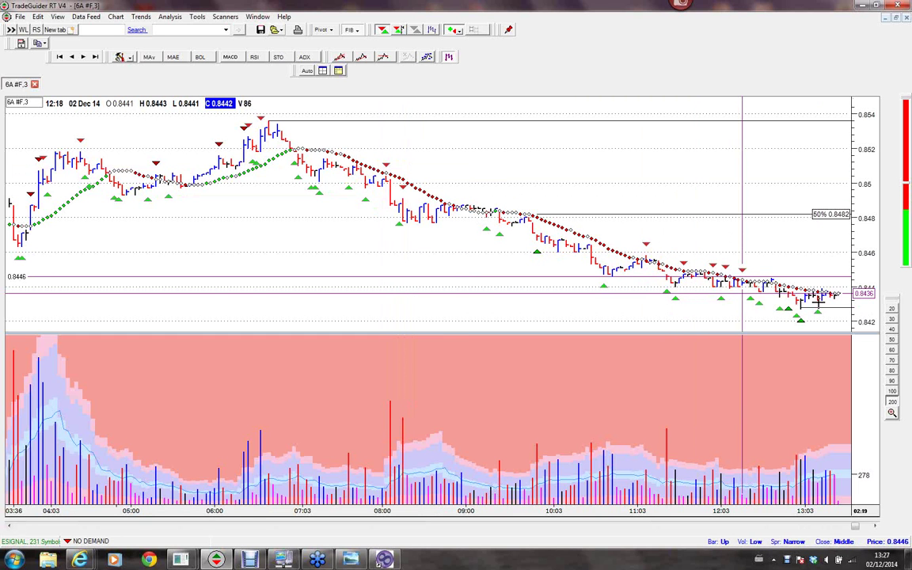
Zoom to 30 bars and read the 12:57 selling climax signal's indicator information
click(892, 318)
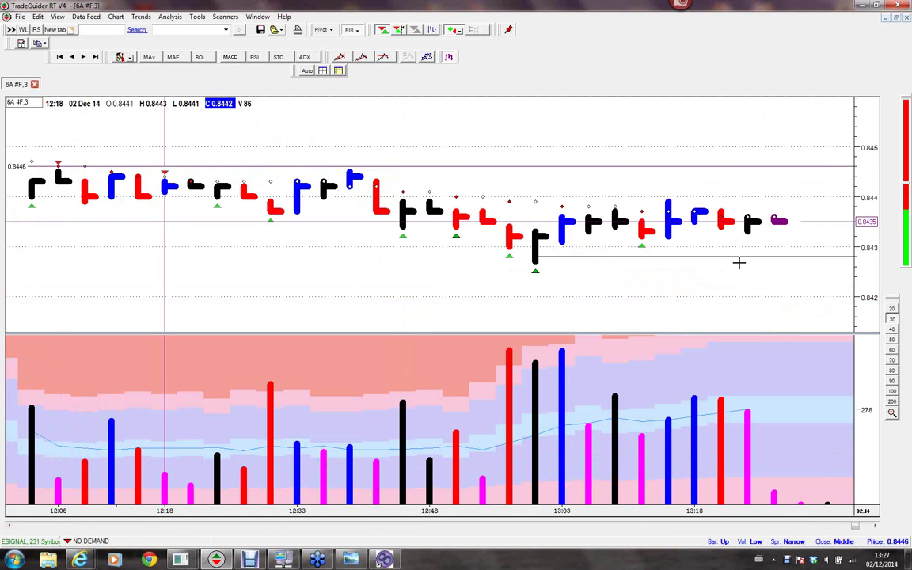
click(535, 238)
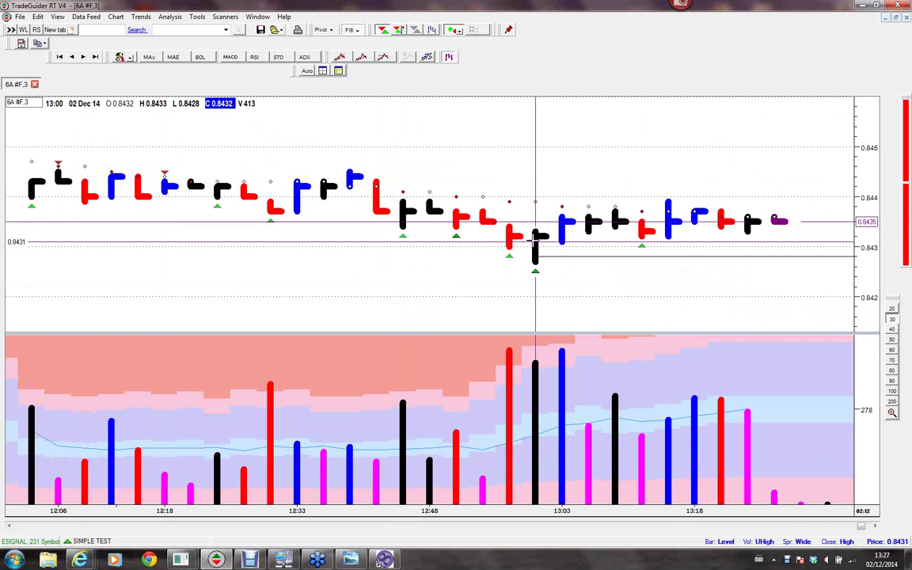
click(509, 228)
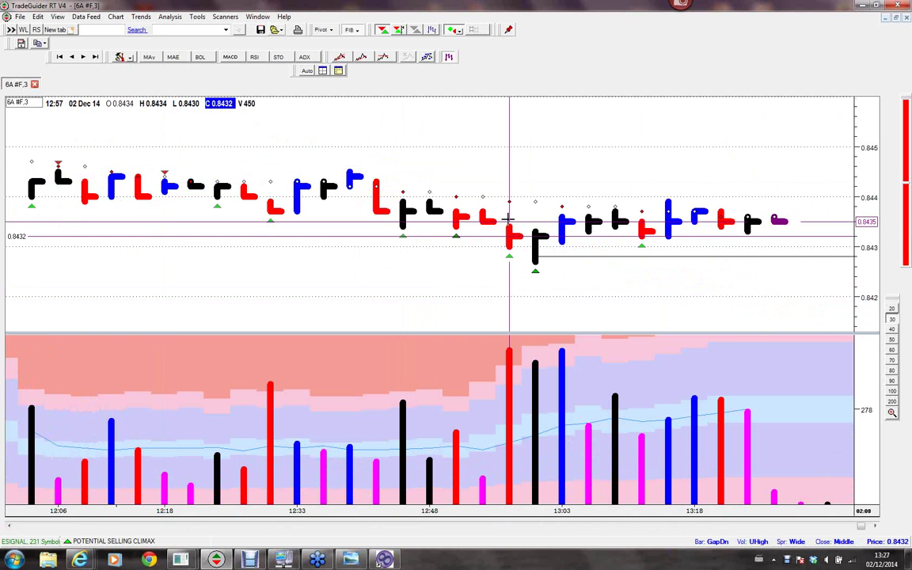
click(509, 254)
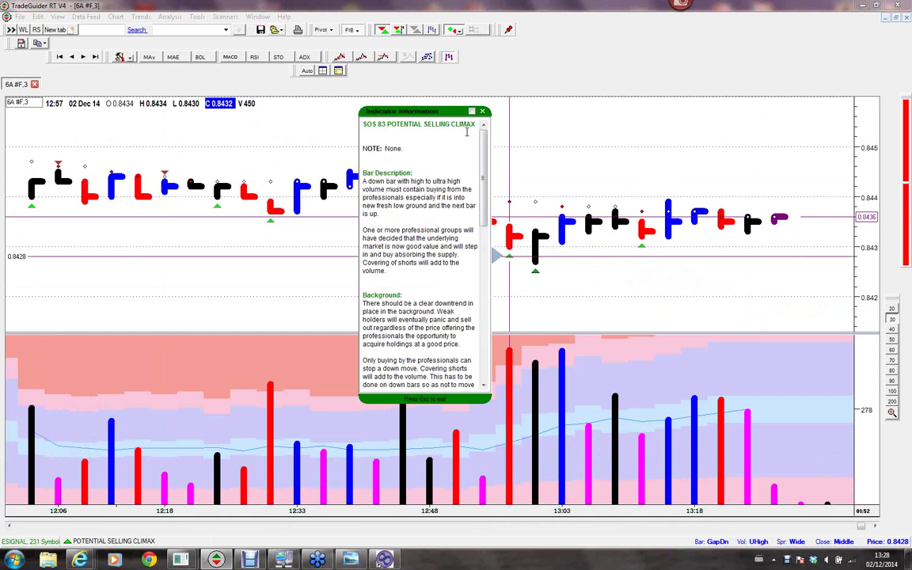
key(Escape)
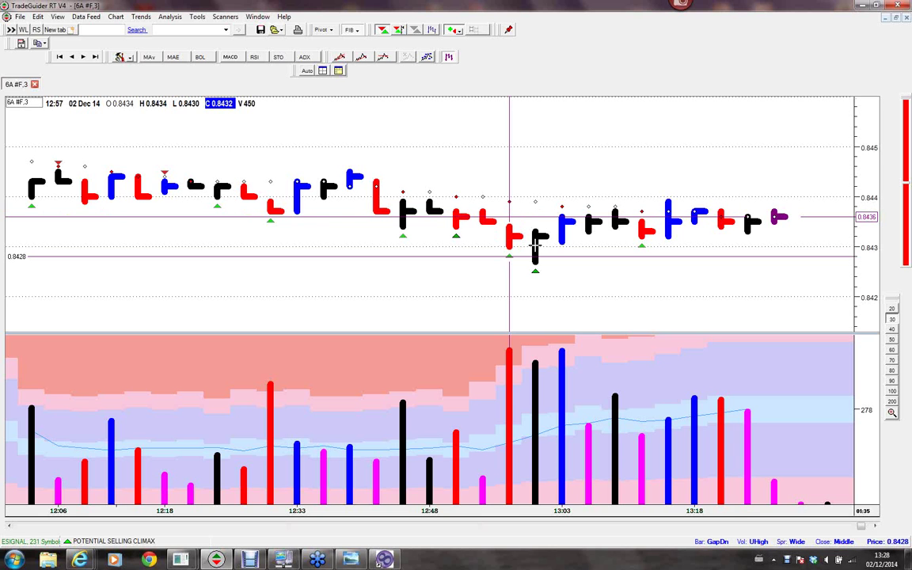
Open the Futures watch list and load the ES #F,D daily chart
click(12, 30)
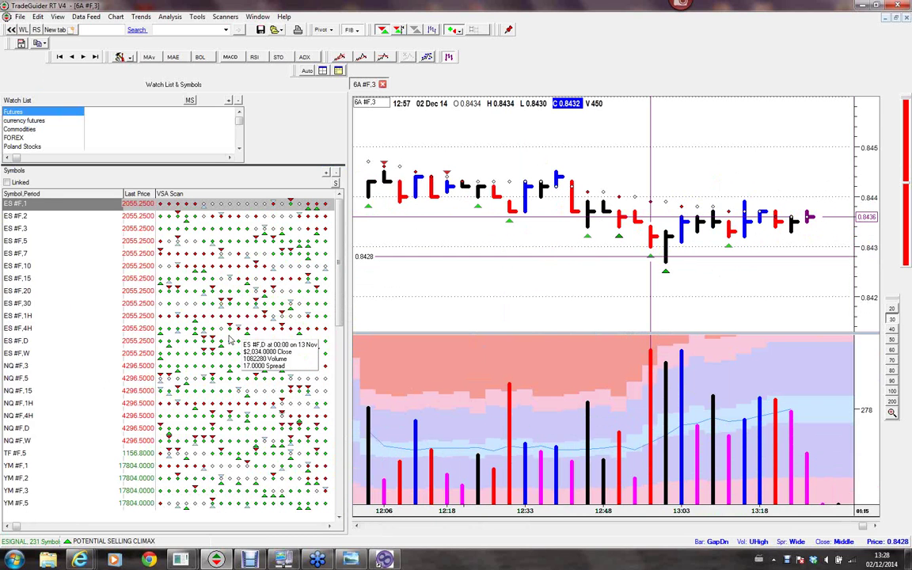
click(136, 342)
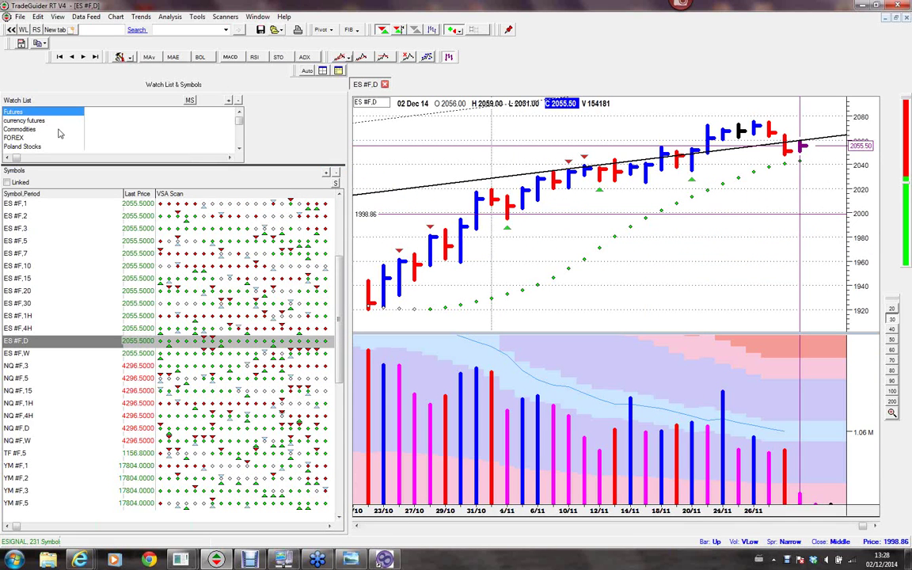
Zoom the daily ES chart out, read the BASIC TEST explanation, and check a recent bar
click(11, 30)
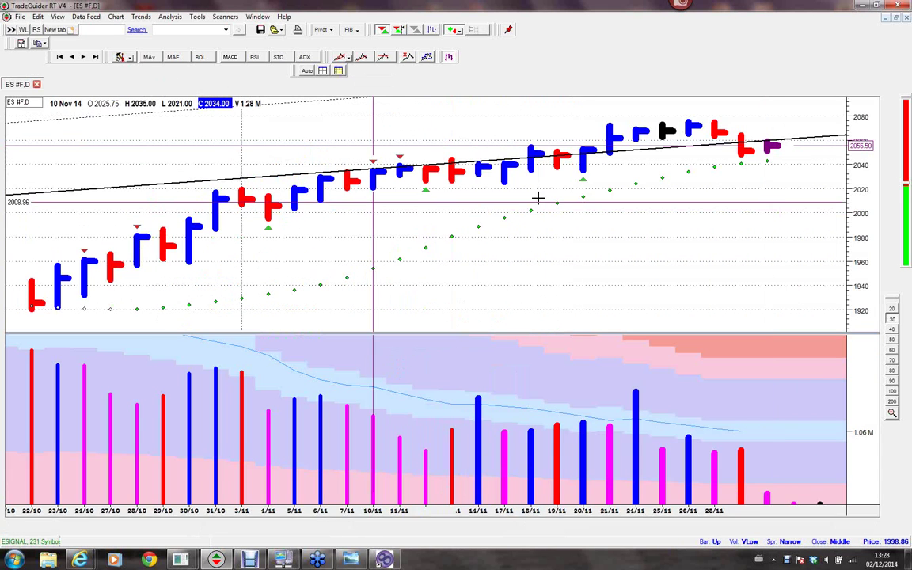
click(892, 415)
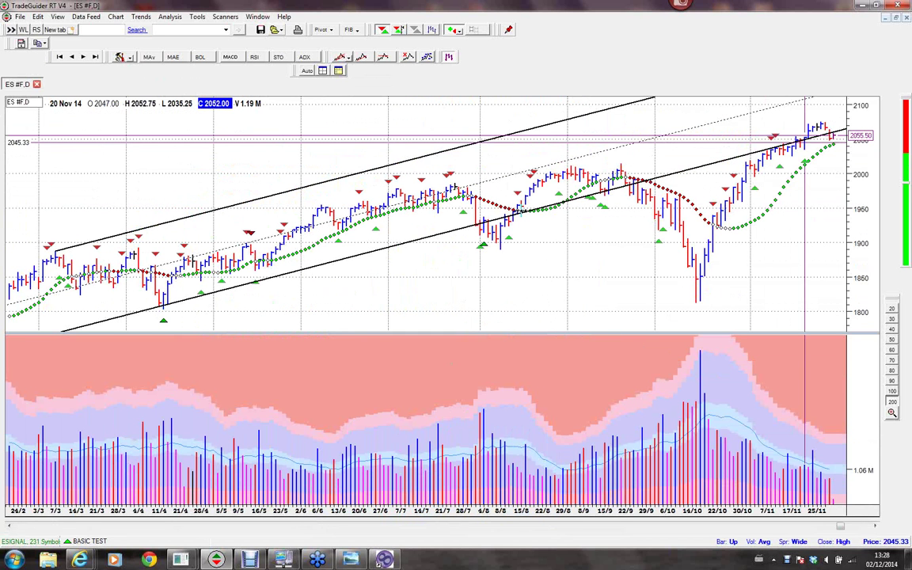
click(805, 160)
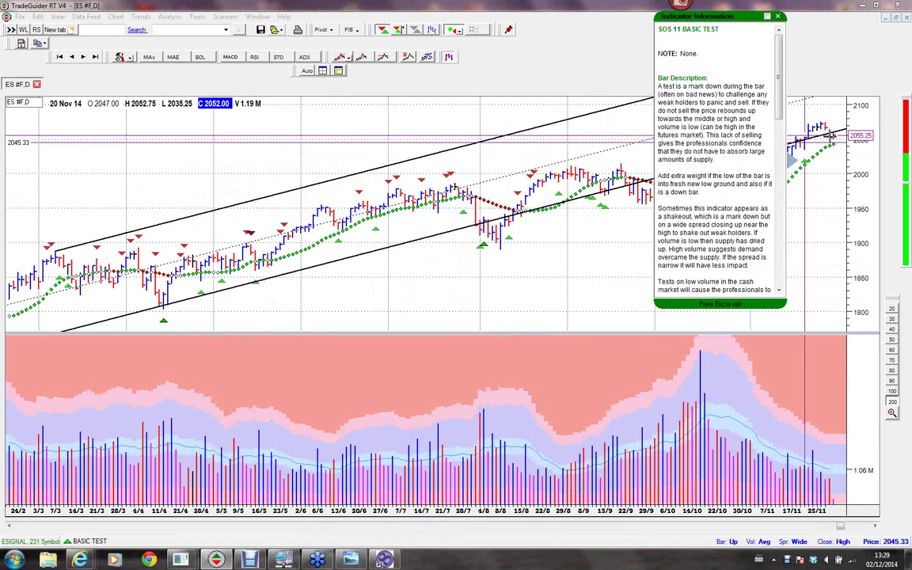
key(Escape)
scroll(583, 102, up, 3)
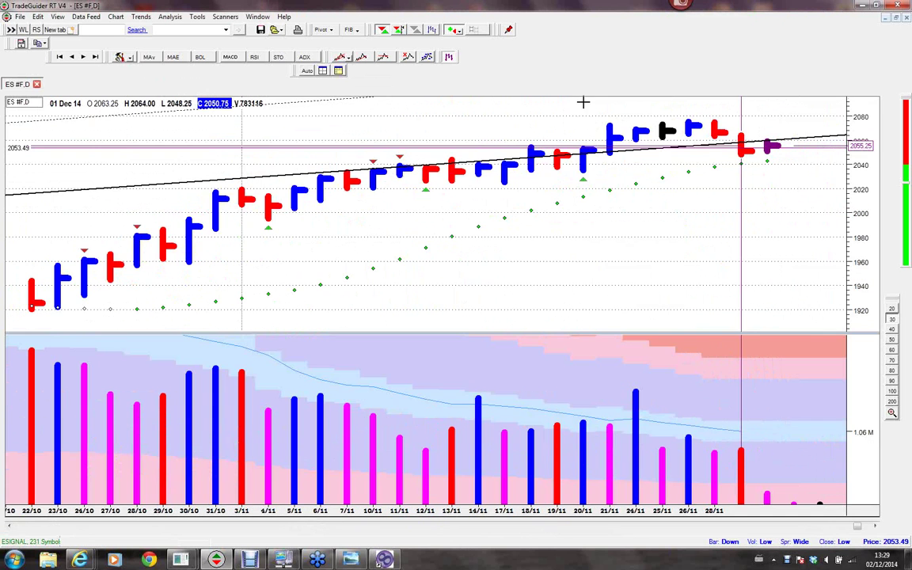
click(587, 158)
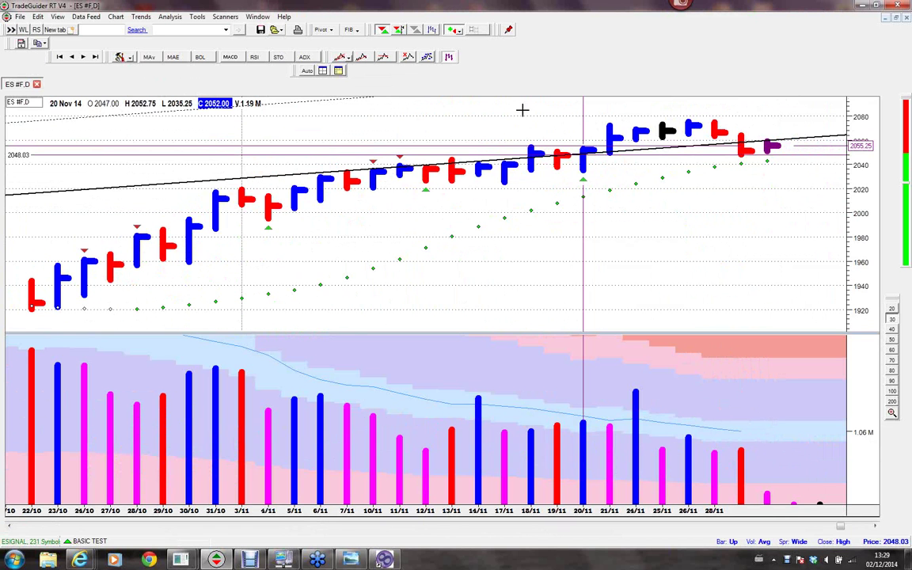
Switch the chart to ES #F,1H, then to ES #F,4H
click(11, 30)
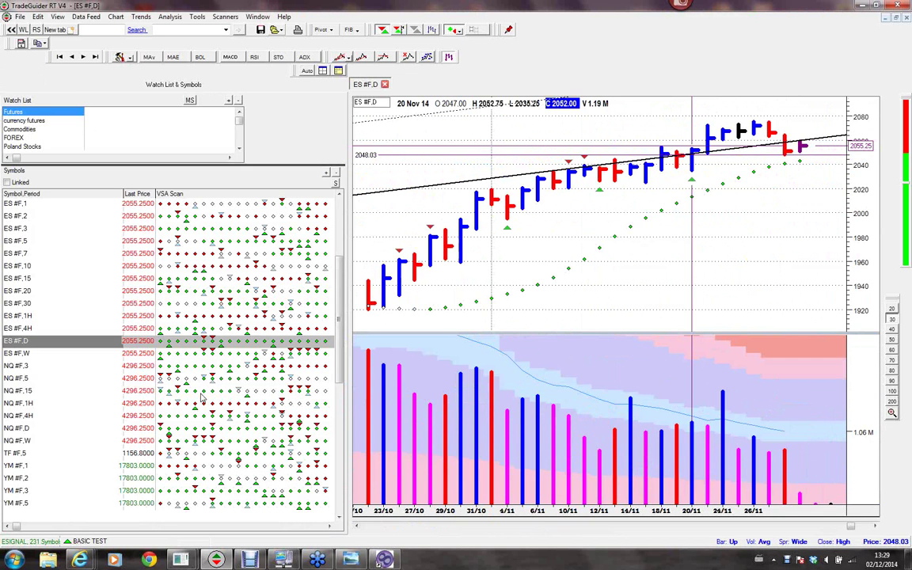
click(209, 318)
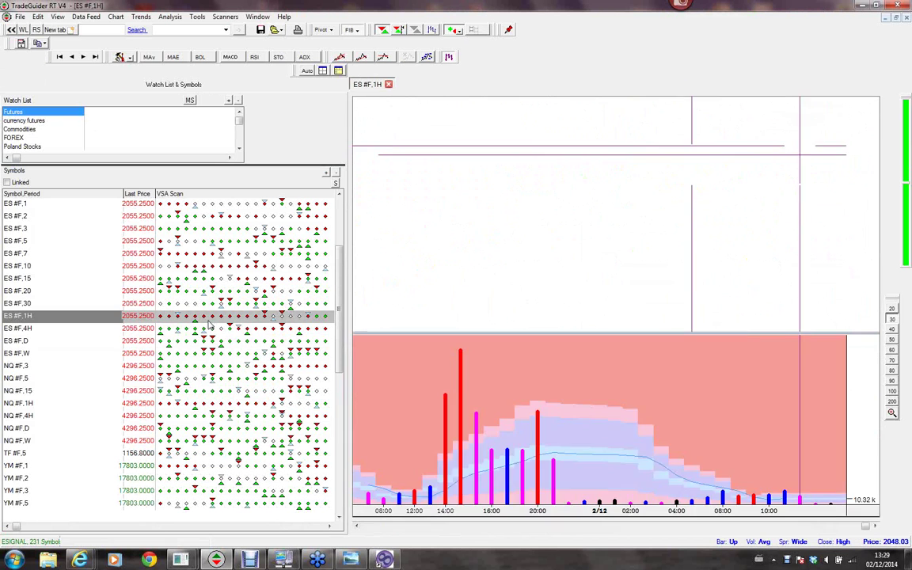
click(207, 328)
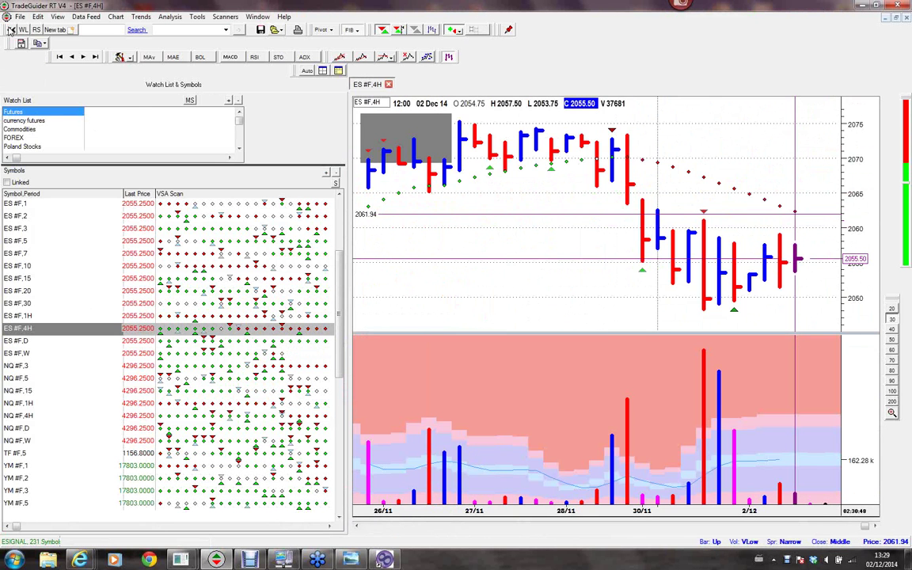
Read the Upthrust and Trap Upmove explanations on the 4-hour ES chart, then load ES #F,1H
click(10, 29)
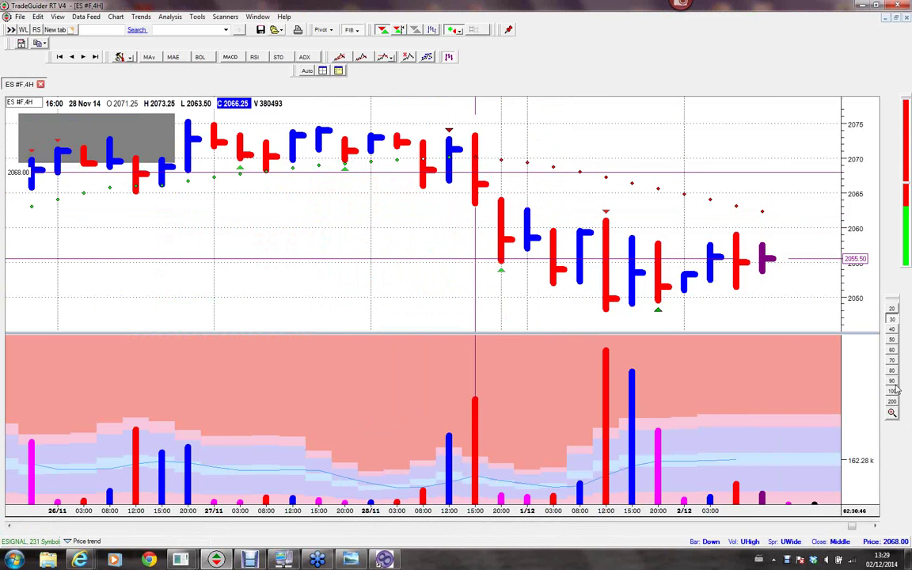
scroll(803, 351, down, 5)
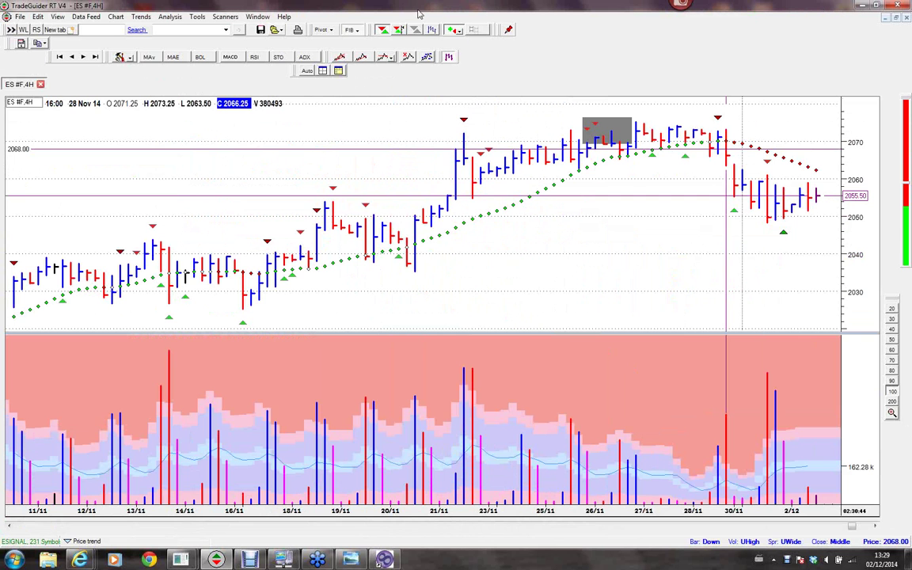
click(463, 121)
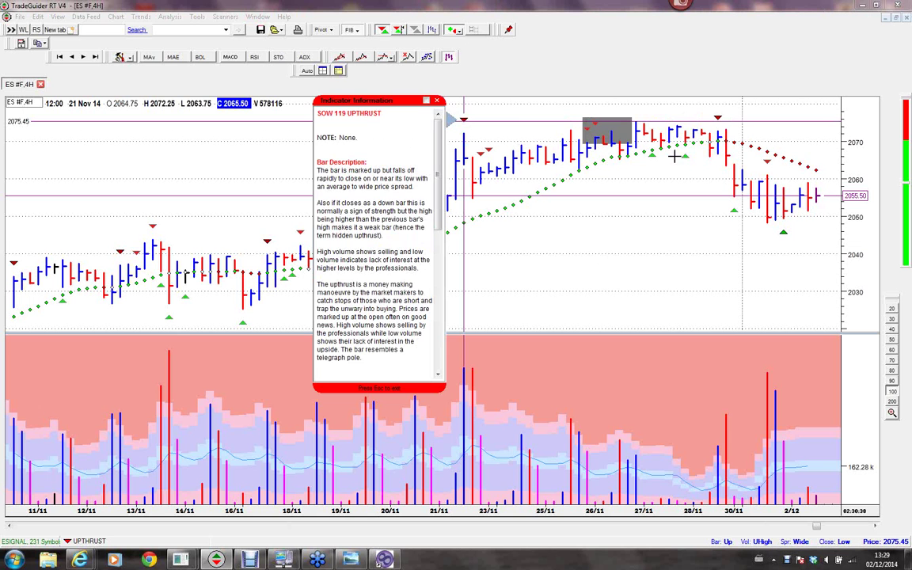
key(Escape)
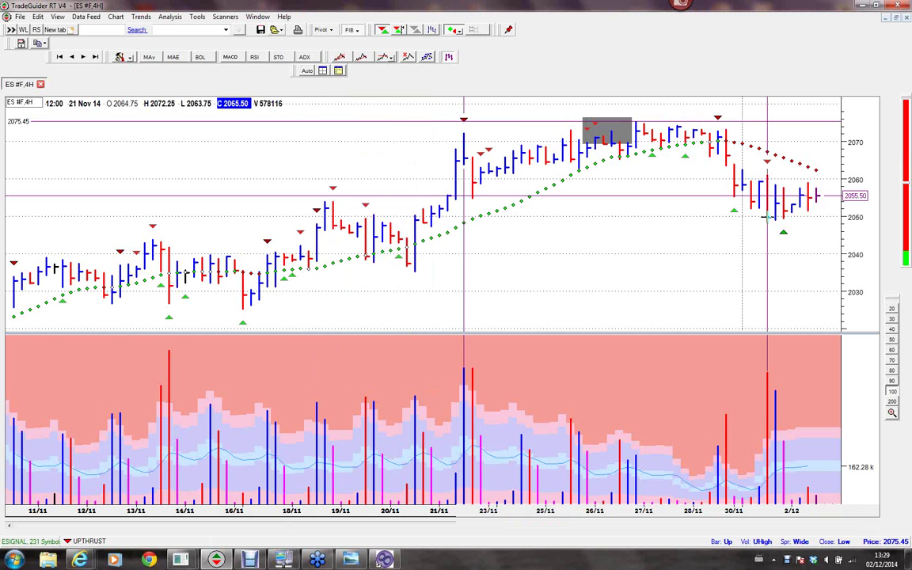
click(766, 161)
key(Escape)
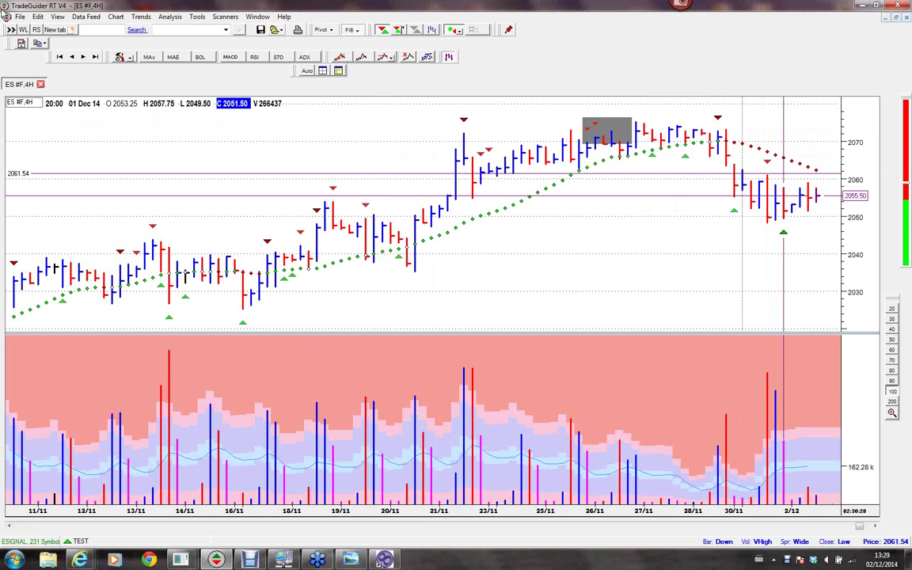
click(10, 29)
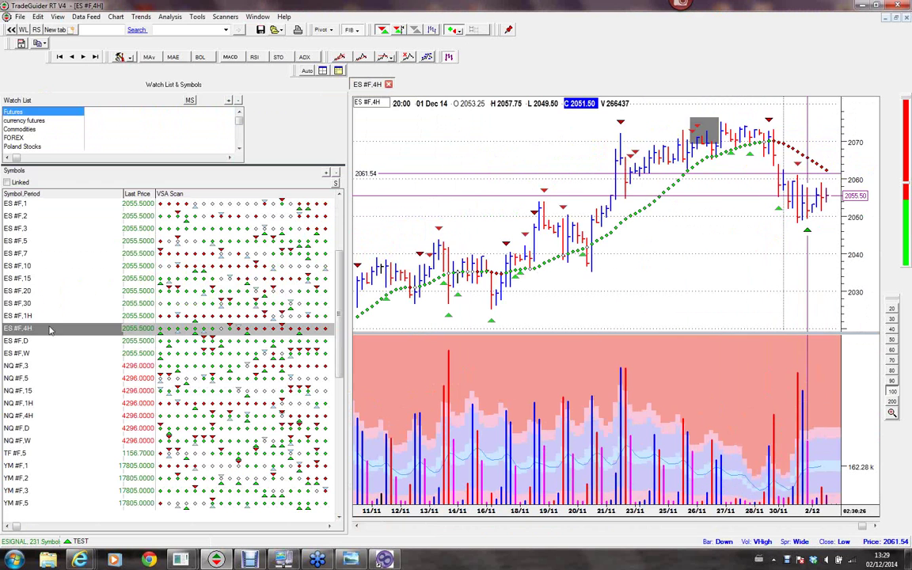
click(53, 317)
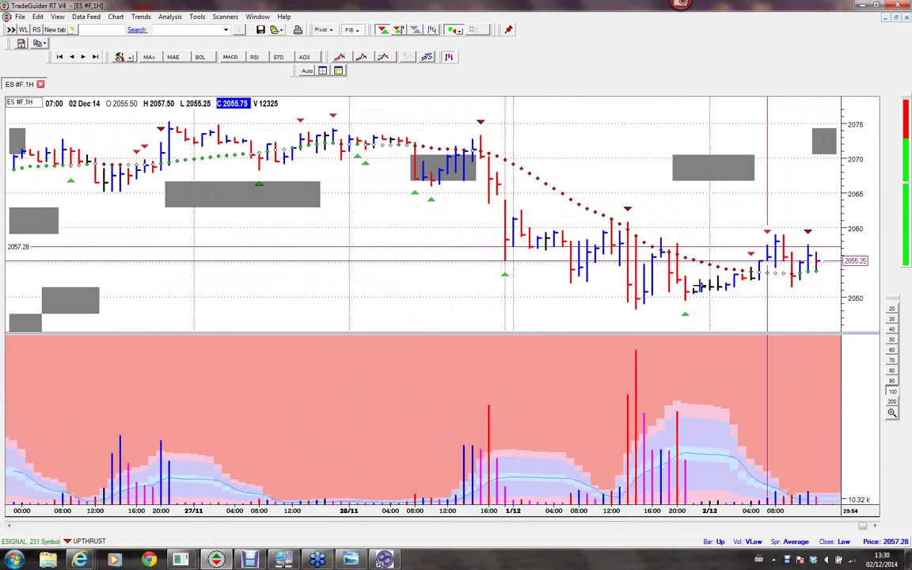
Load ES #F,15, read the 08:30 and latest bars, then switch to ES #F,5
click(11, 30)
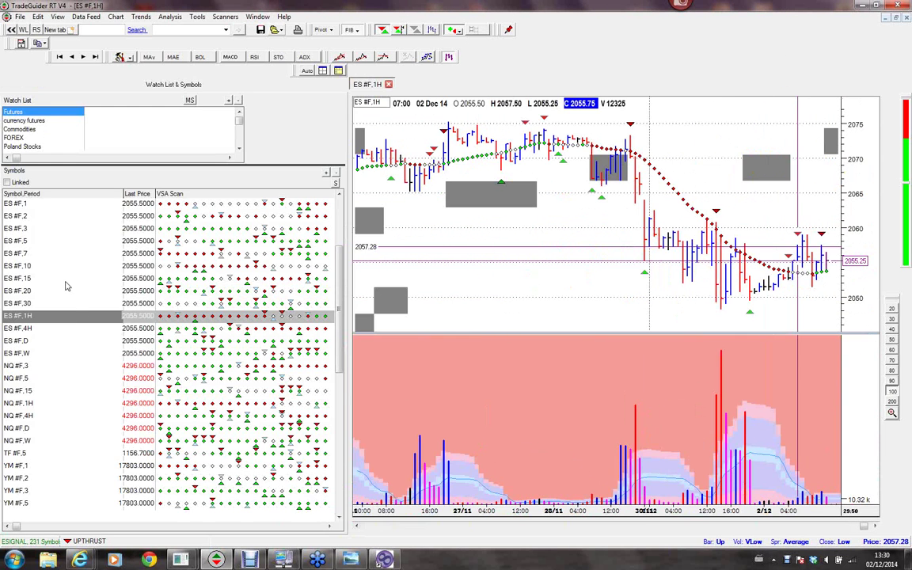
click(66, 279)
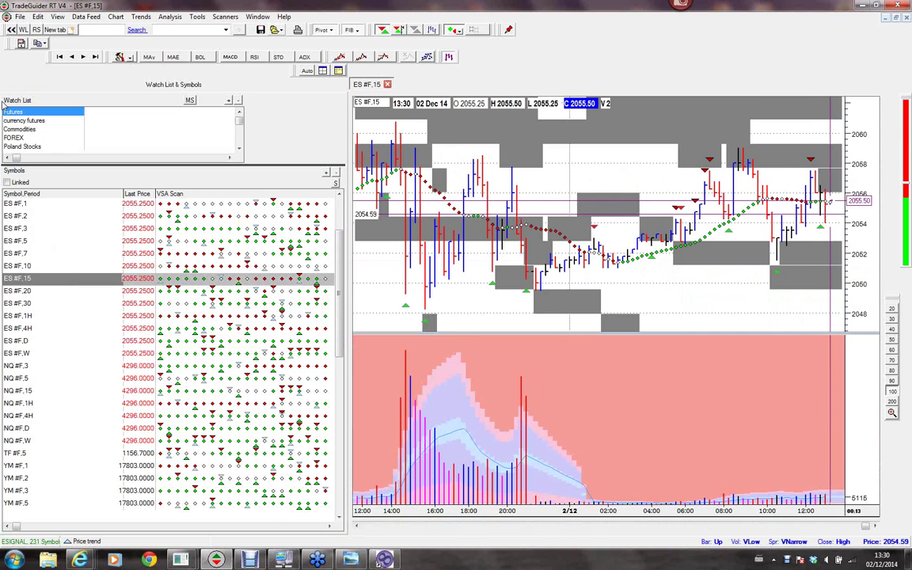
click(11, 30)
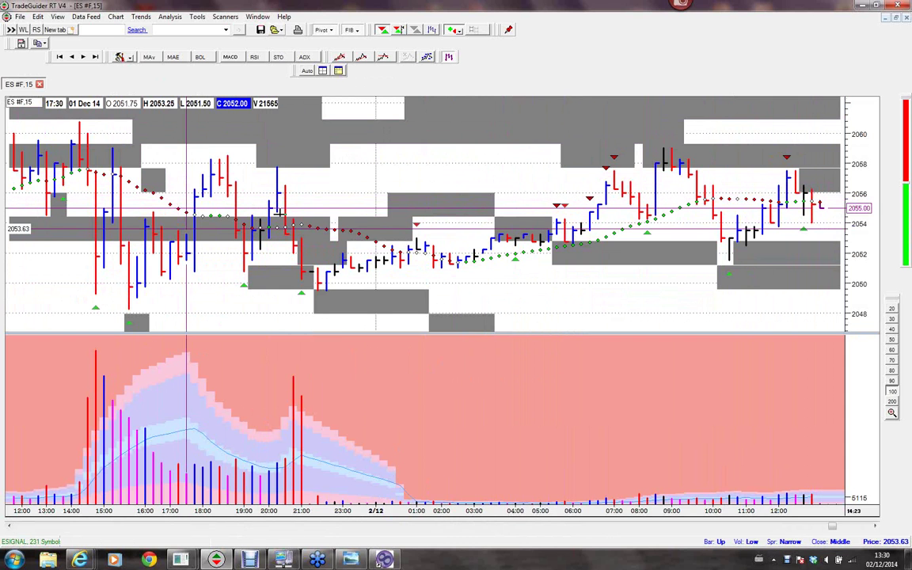
click(663, 202)
click(833, 183)
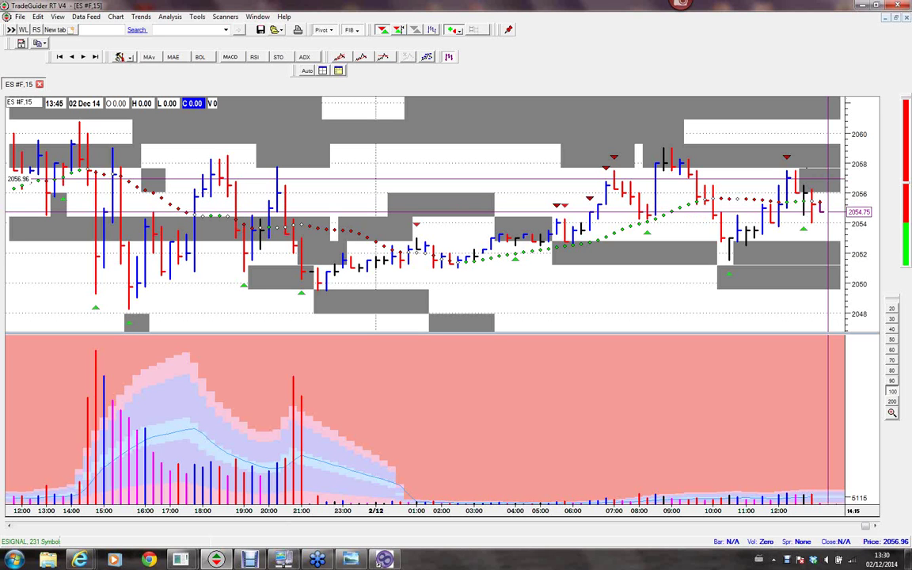
click(12, 30)
click(17, 240)
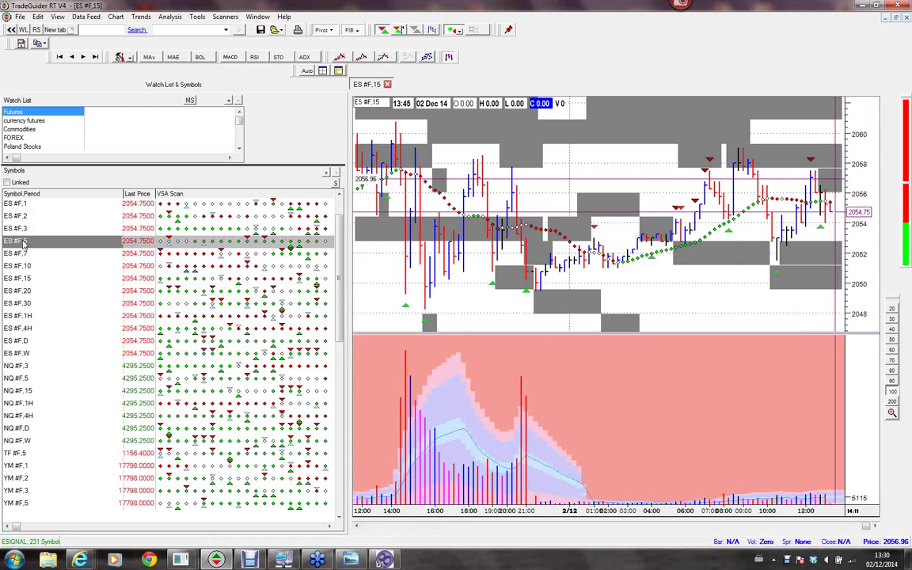
Hide the symbols panel to view the ES 5-minute chart, then show the currency futures watch list
click(11, 30)
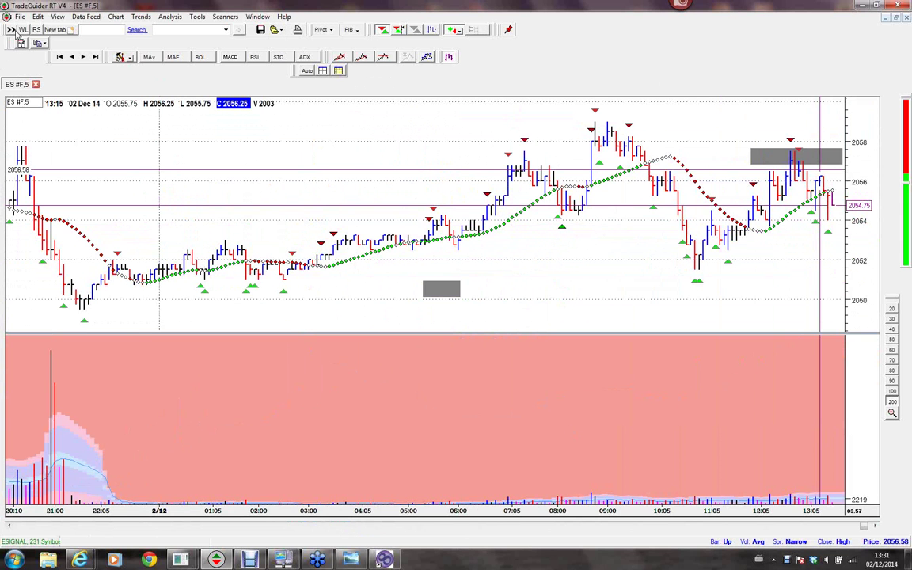
click(11, 29)
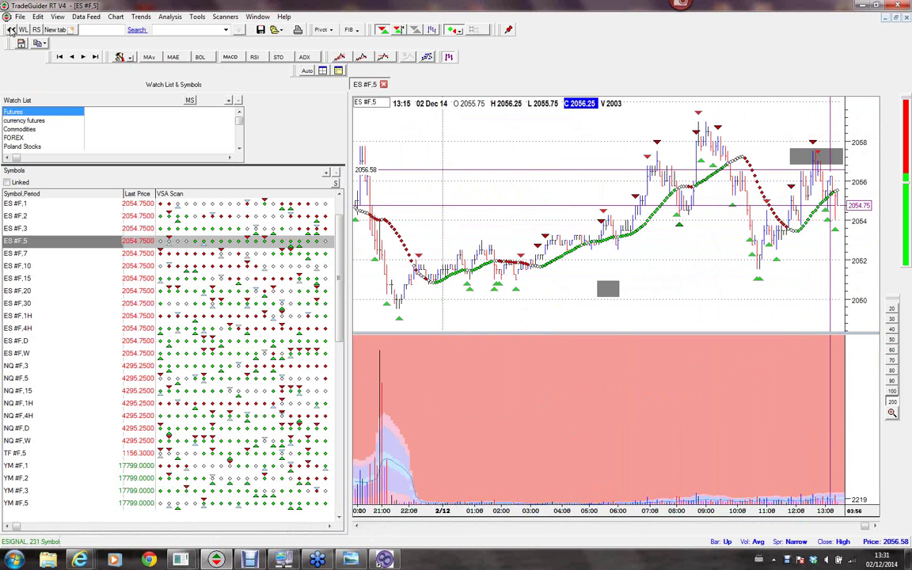
click(42, 121)
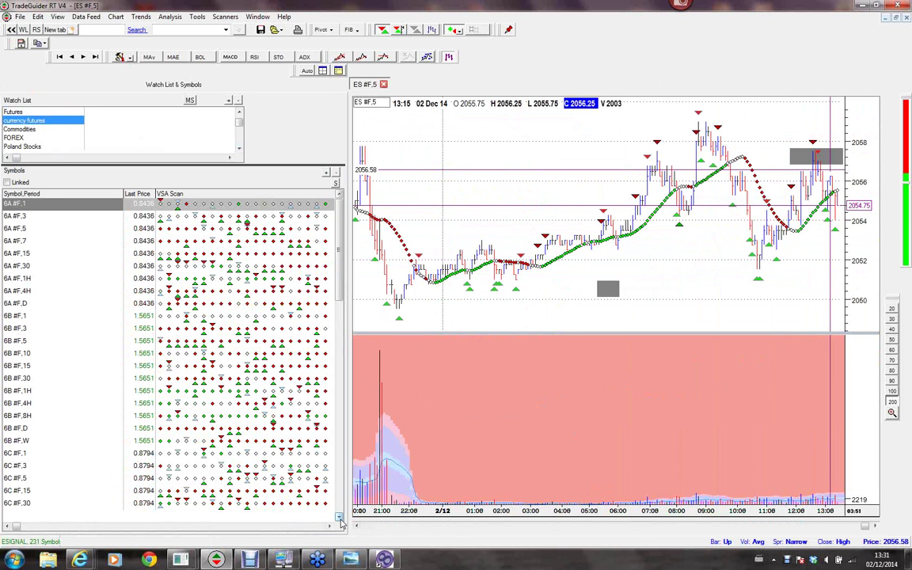
Open the euro futures daily chart 6E #F,D from the Symbols list
click(338, 516)
click(339, 516)
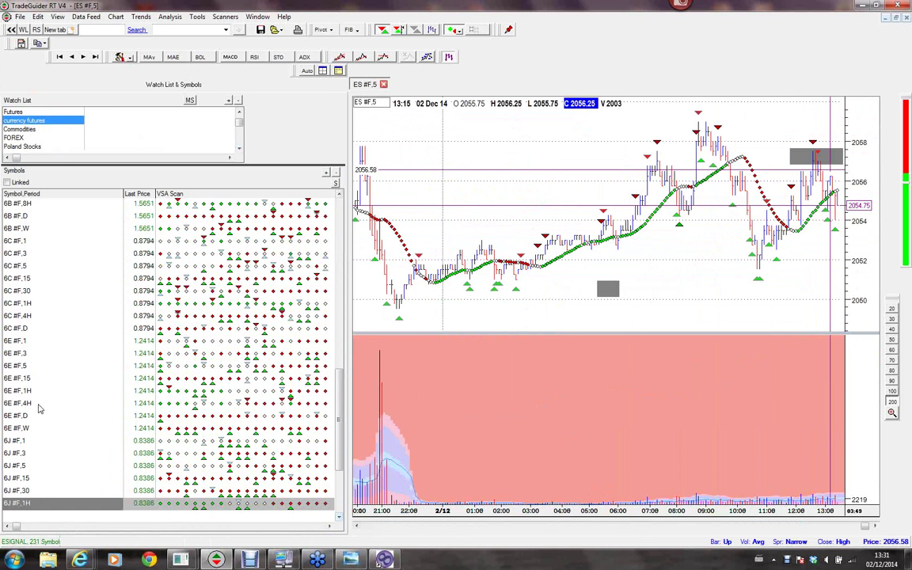
click(35, 416)
scroll(35, 424, down, 2)
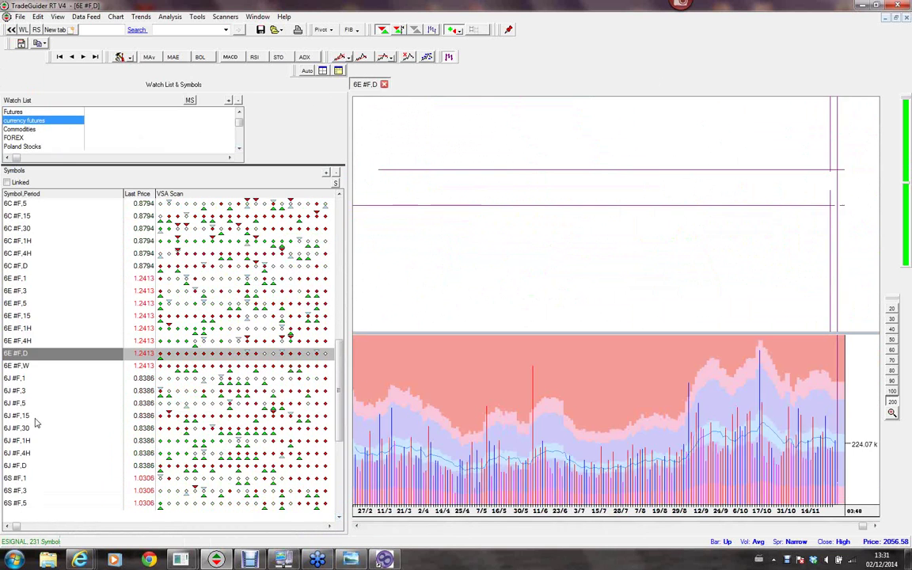
Widen the chart, set bar spacing to 80, inspect the 07 Nov bar and compare the VSA Scan dots
click(11, 30)
click(891, 370)
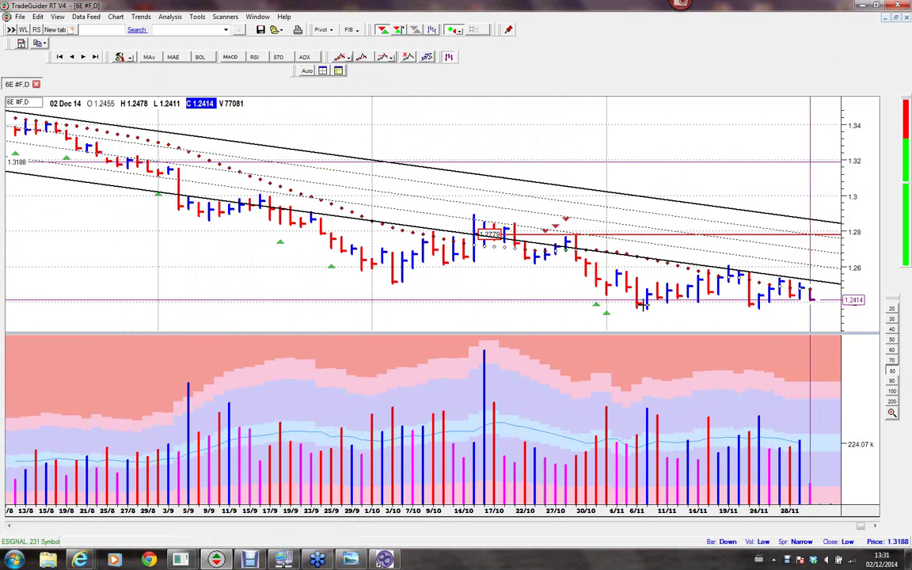
click(643, 305)
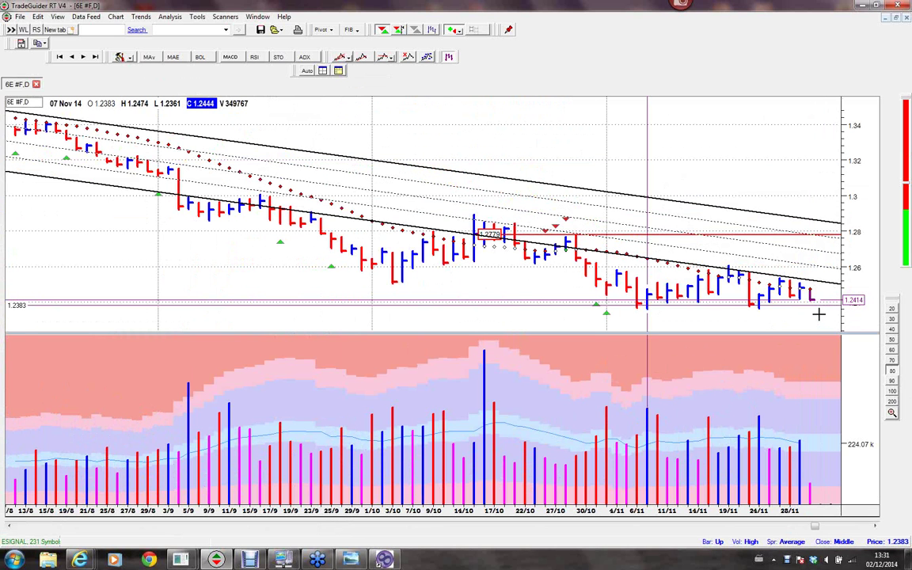
click(12, 30)
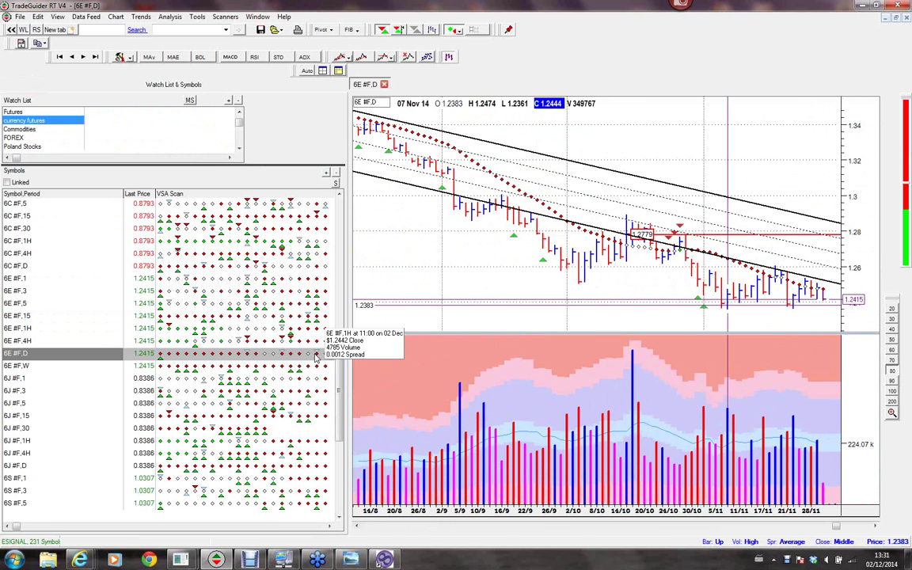
mouse_move(320, 348)
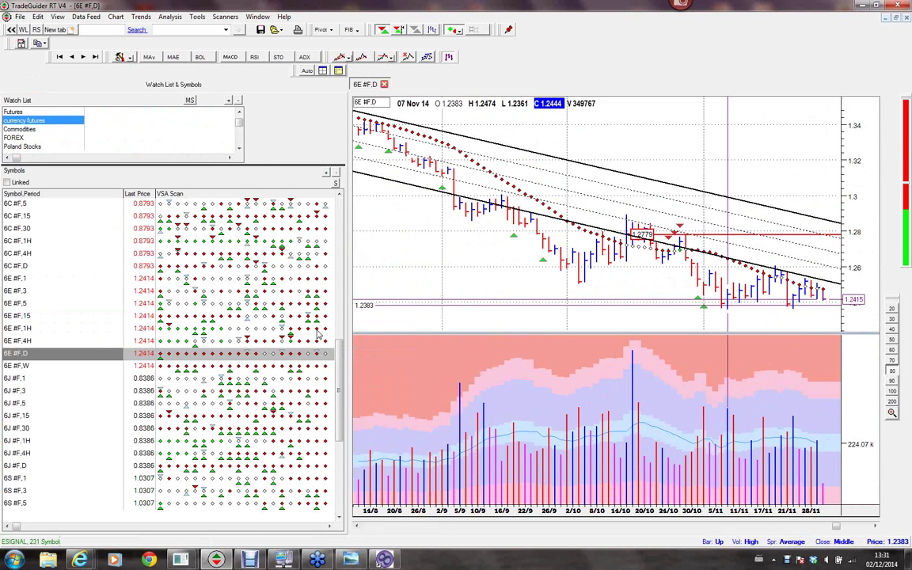
mouse_move(317, 320)
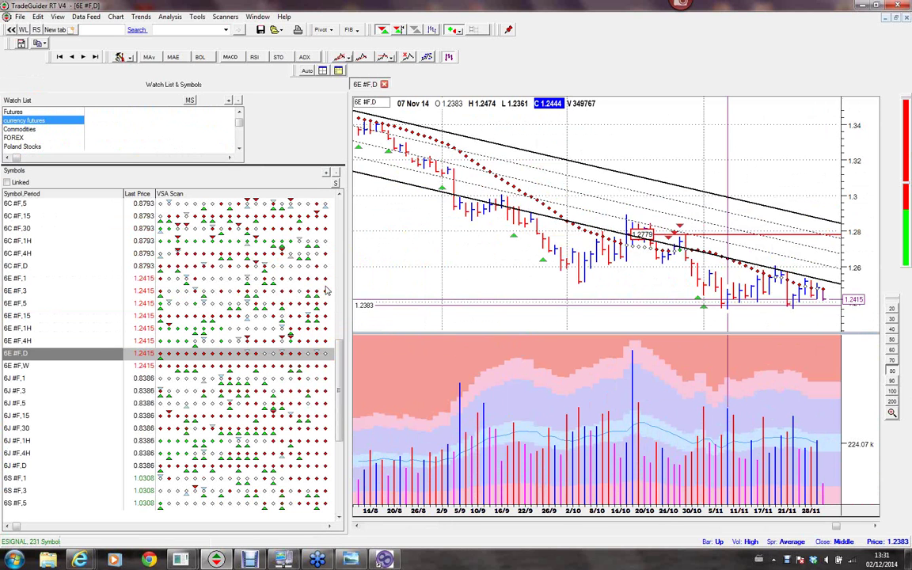
mouse_move(327, 291)
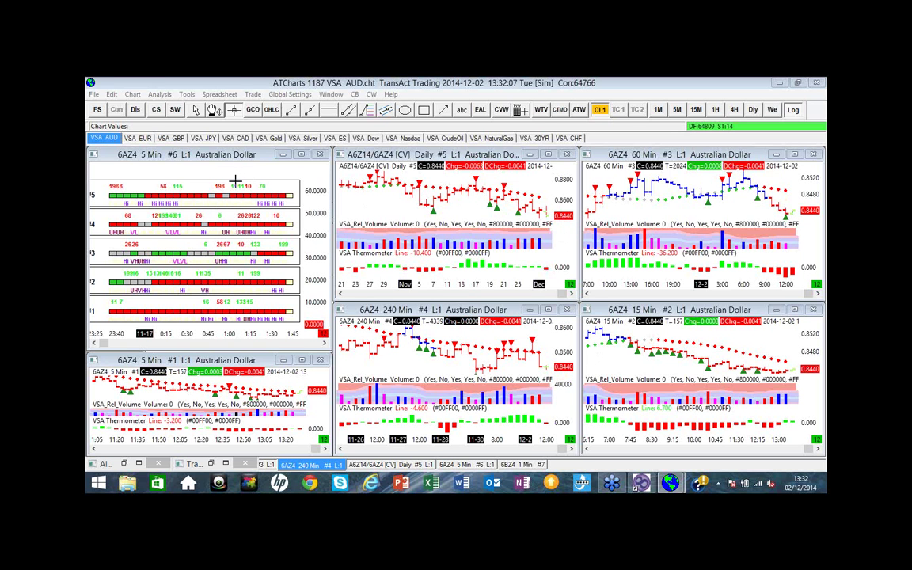
Switch to the VSA EUR page and briefly enlarge the 6EZ4 5 Min chart before restoring the tiles
click(137, 138)
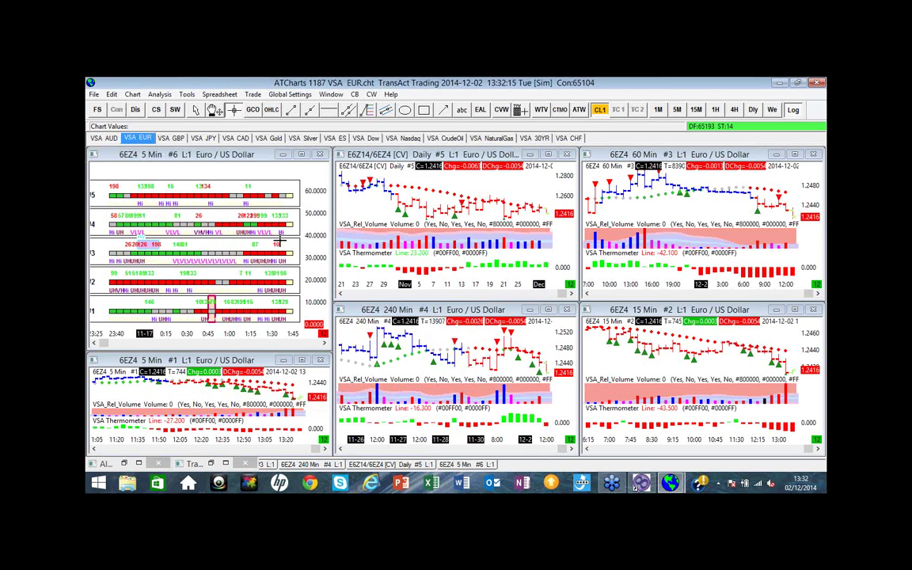
double_click(271, 152)
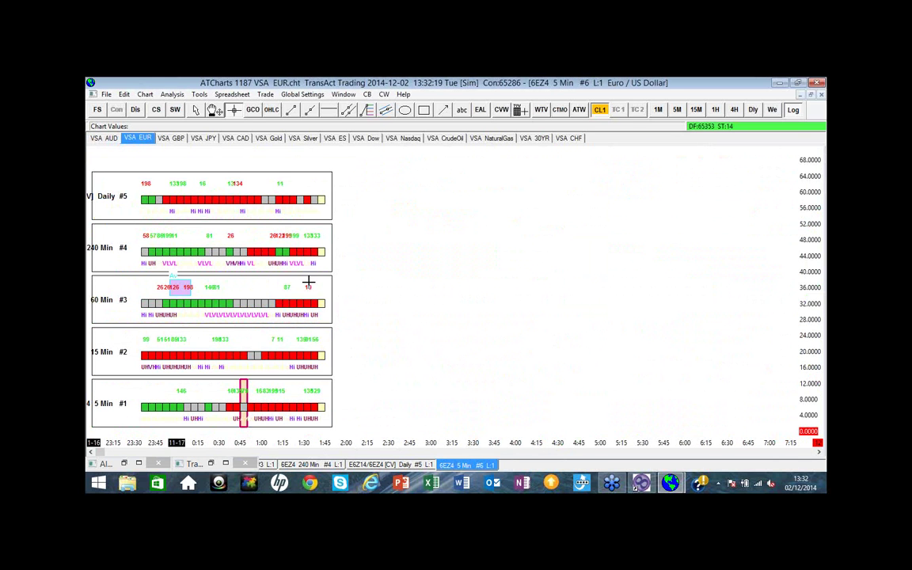
click(809, 94)
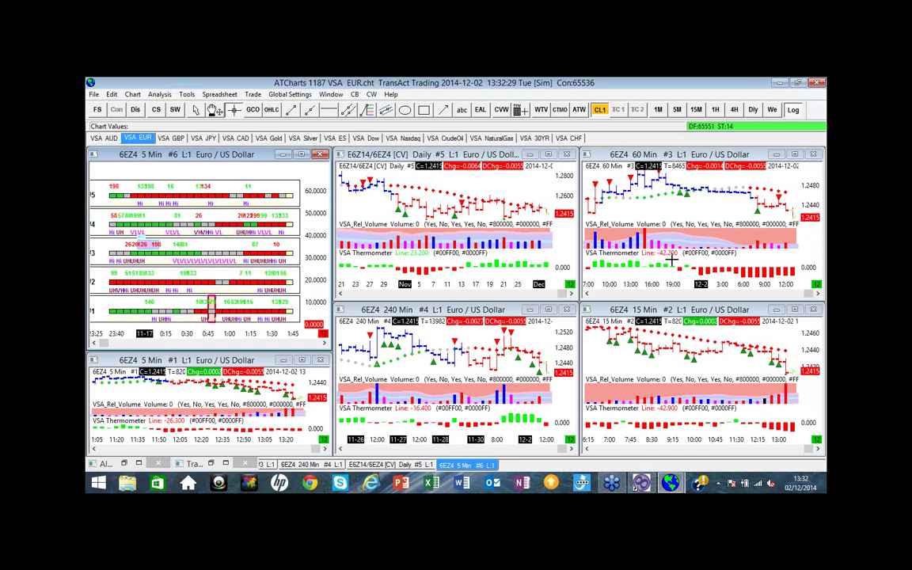
Read the Upthrust signal explanation on the maximized euro 60-minute chart, then restore the six tiled charts
click(794, 154)
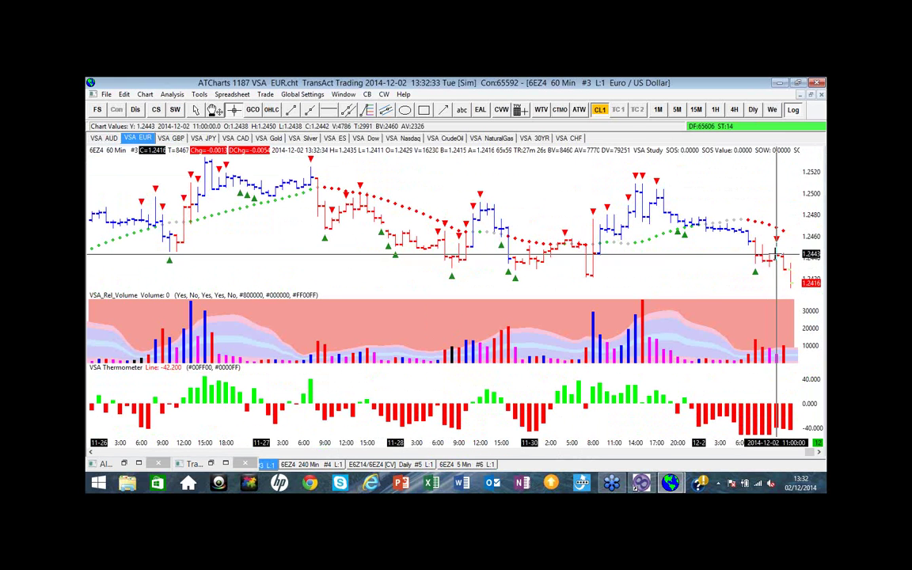
click(776, 254)
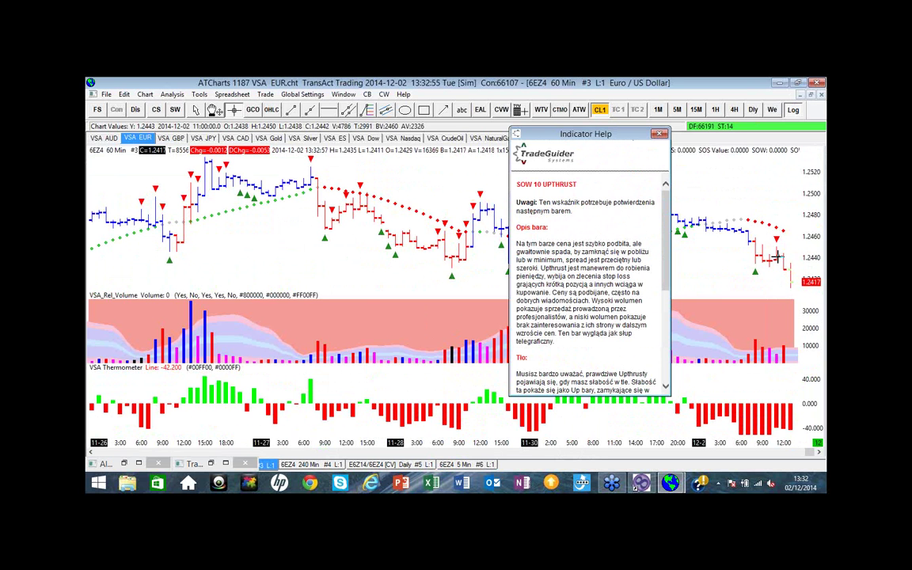
click(658, 133)
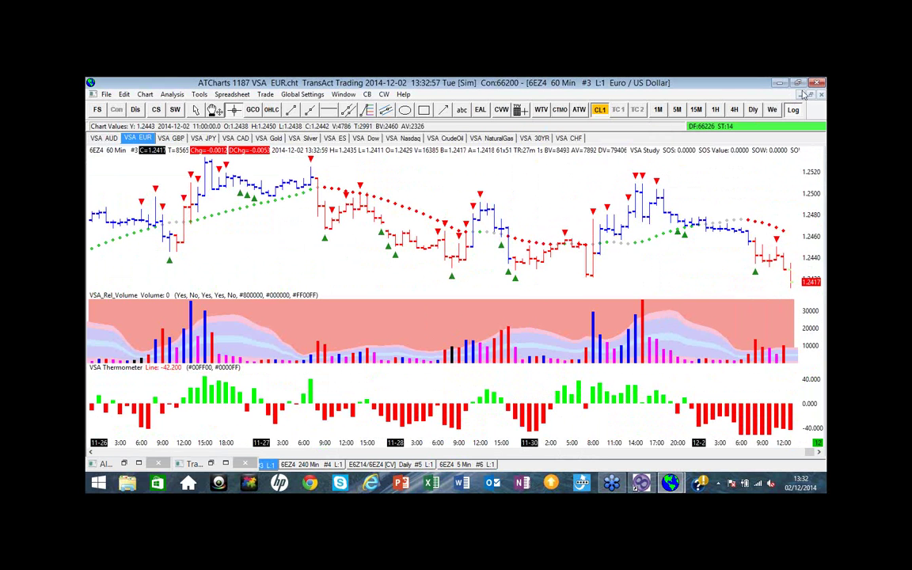
click(809, 94)
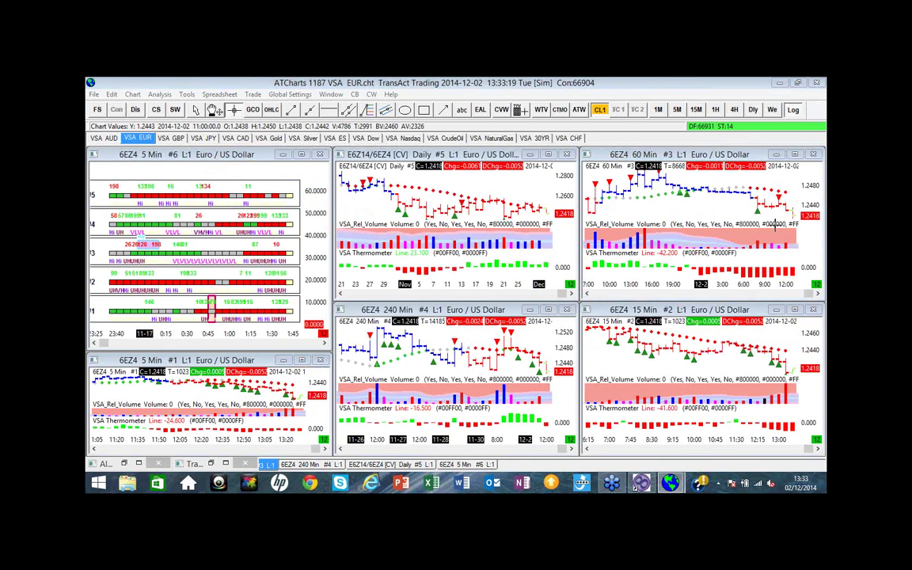
Show the VSA JPY charts and read the SOW 104 Supply Coming In help on the maximized 5-minute chart
click(203, 138)
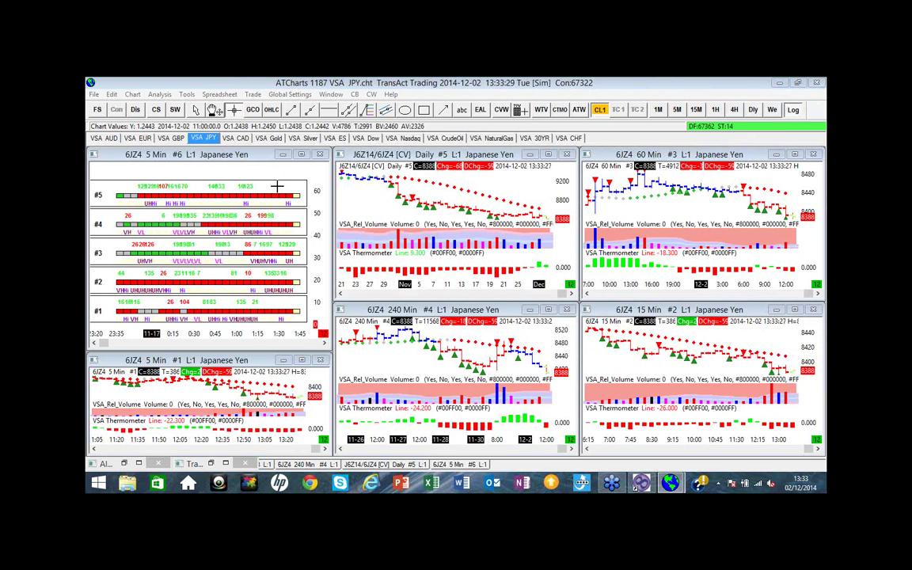
double_click(287, 358)
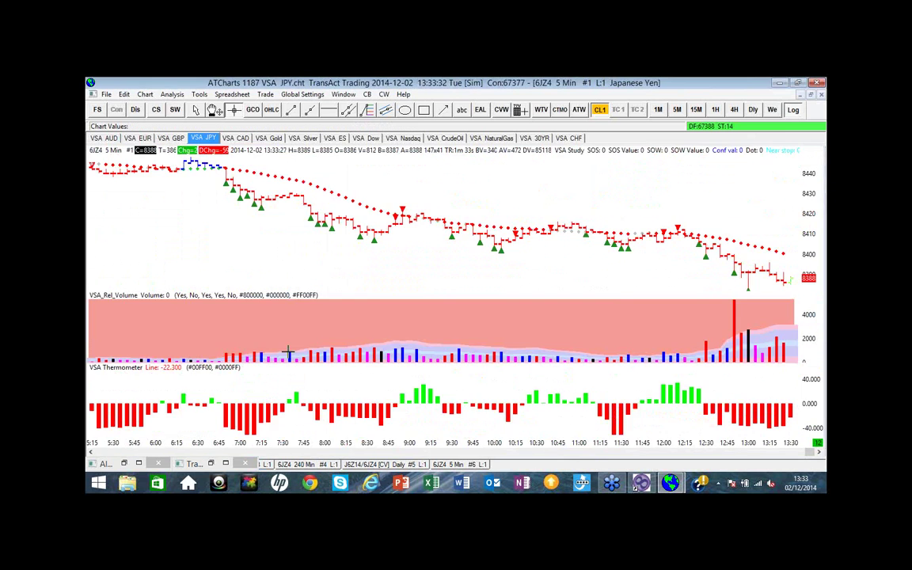
click(673, 229)
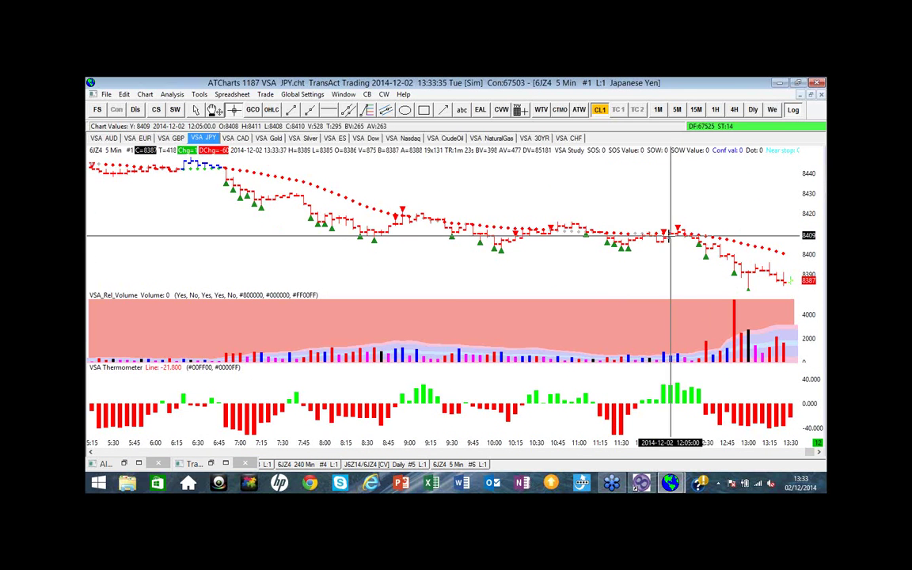
click(678, 228)
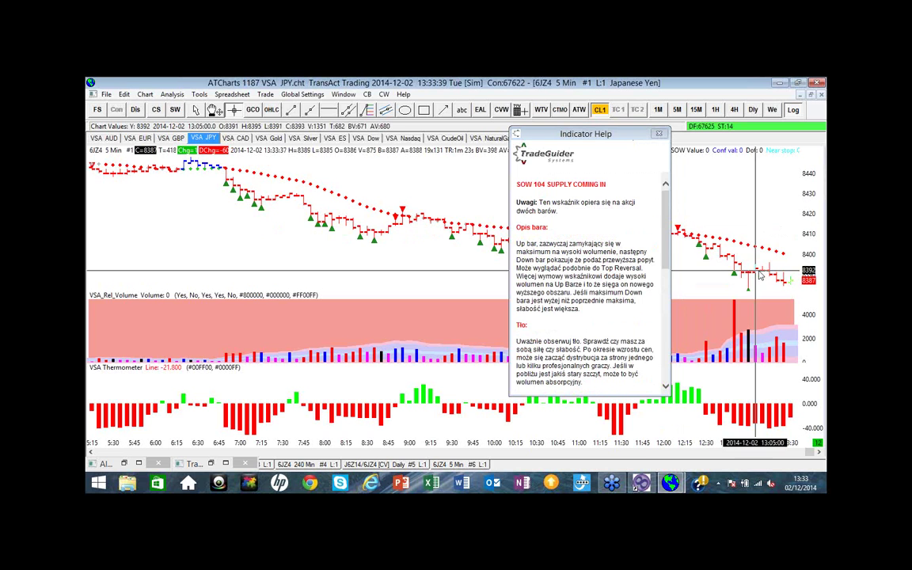
click(600, 127)
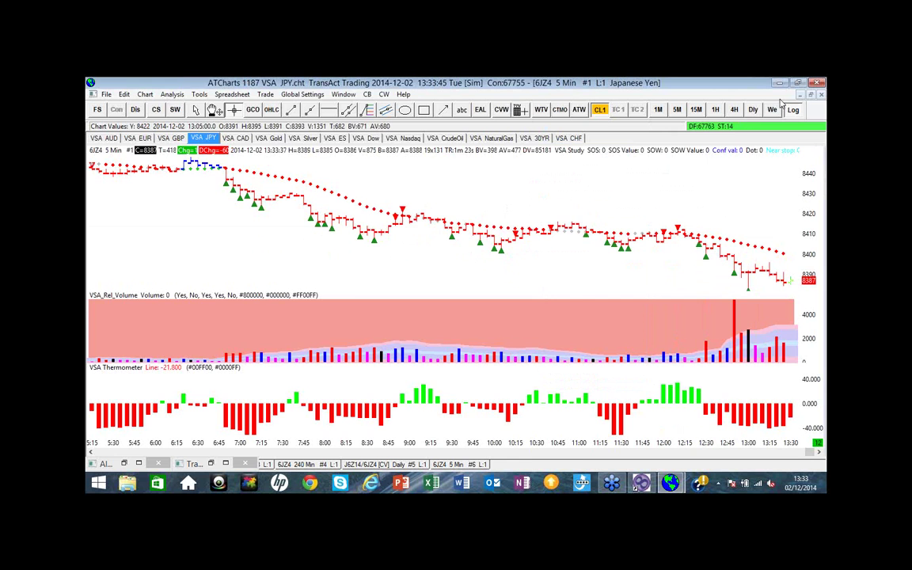
click(811, 95)
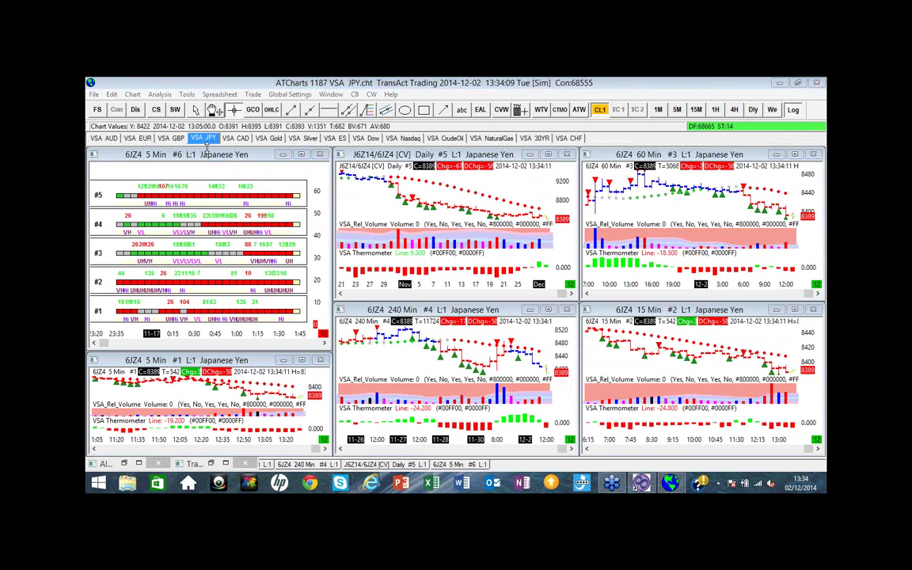
View the VSA GBP charts, then switch to the VSA AUD charts
click(171, 139)
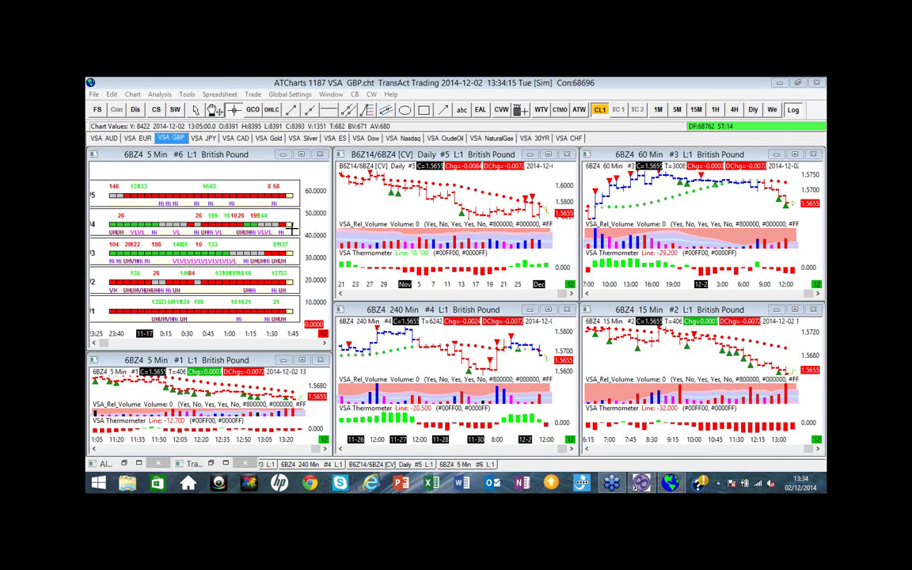
click(103, 138)
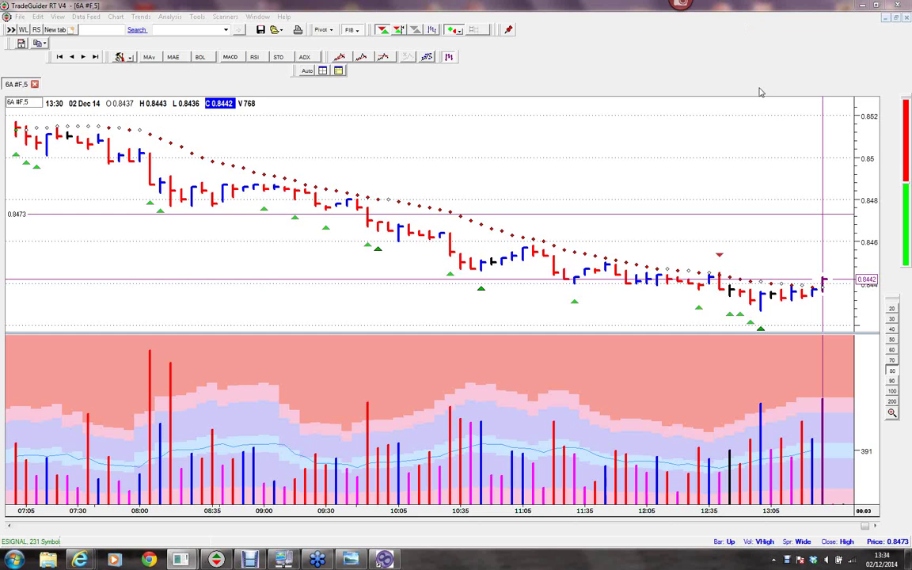
Zoom the 6A #F 5-minute chart in so fewer, wider bars from 10:30 onward fill the view
click(759, 364)
scroll(759, 363, up, 3)
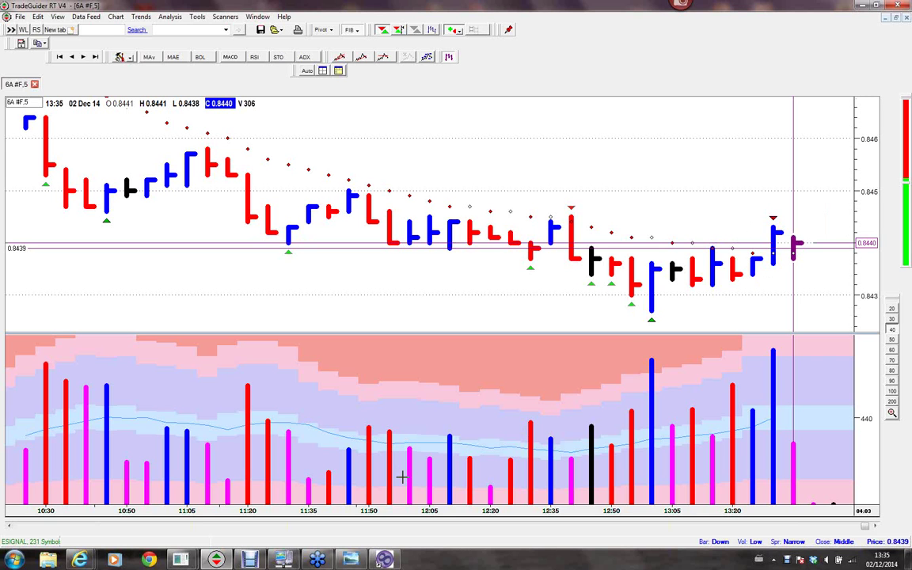
click(631, 284)
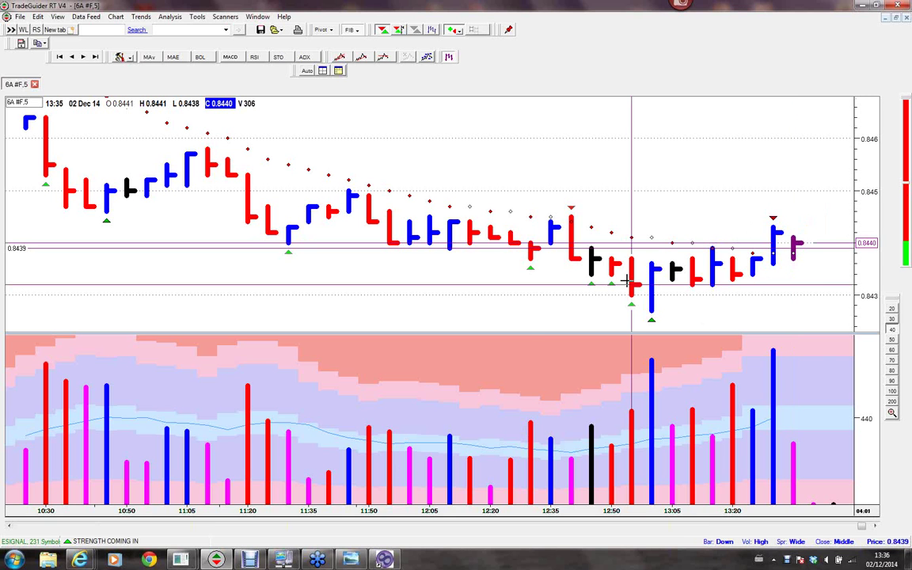
click(531, 233)
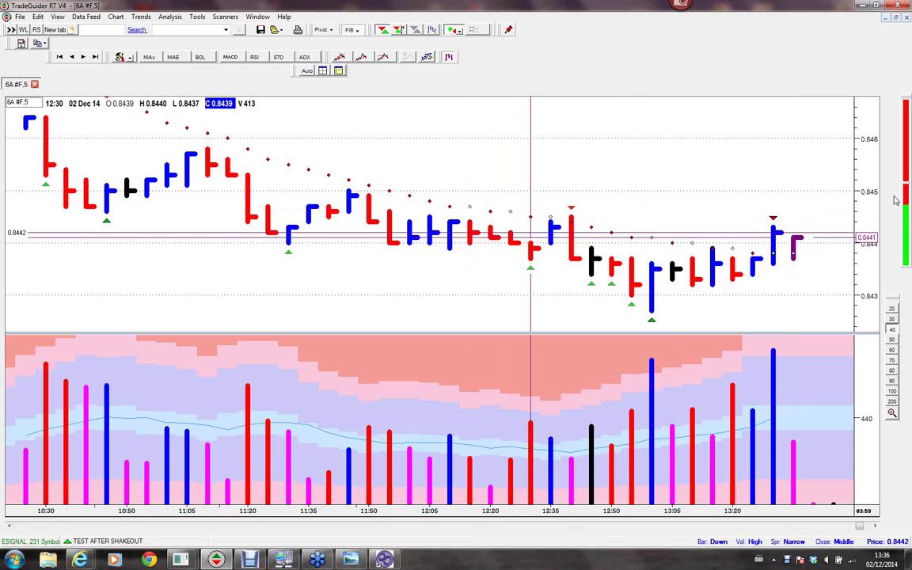
click(571, 241)
click(591, 252)
click(611, 262)
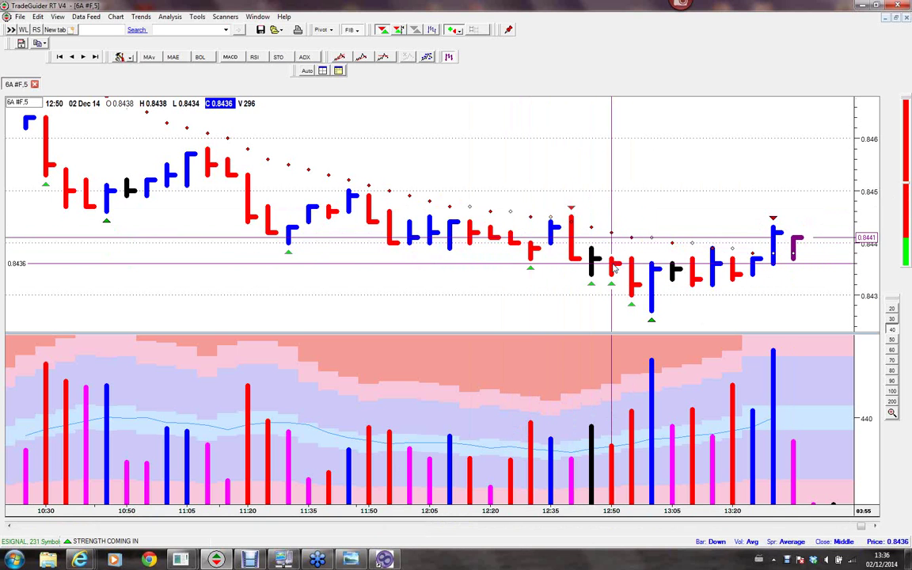
click(653, 283)
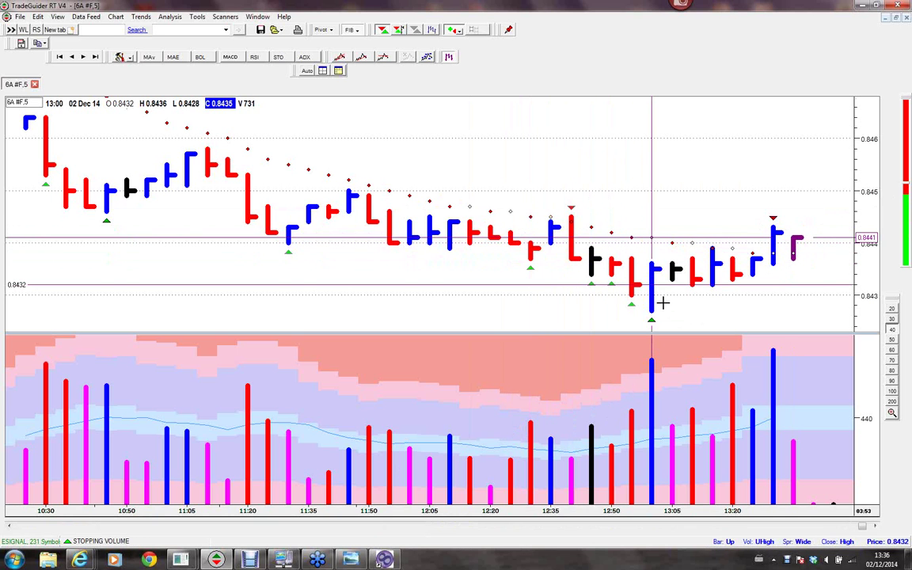
key(Right)
key(Right)
key(Right)
key(Right)
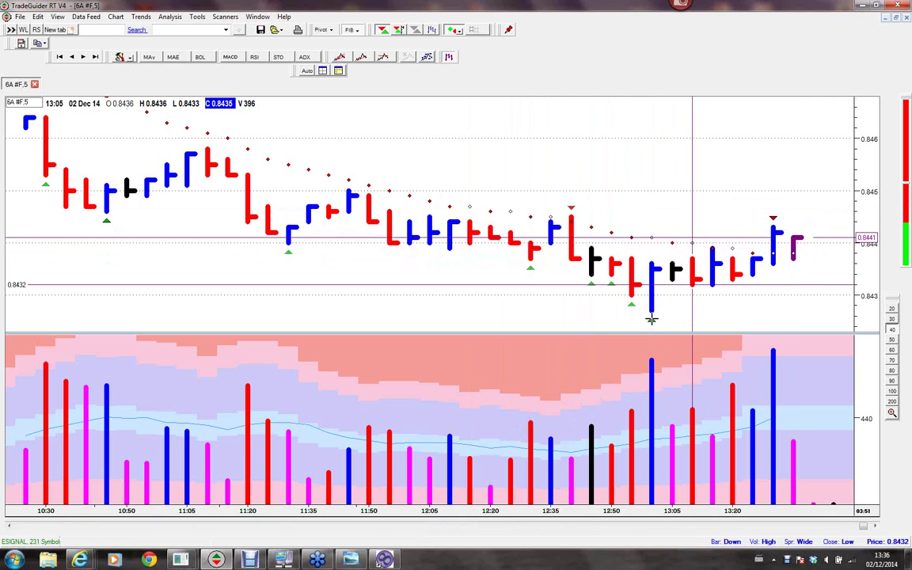
key(Right)
key(Right)
key(Right)
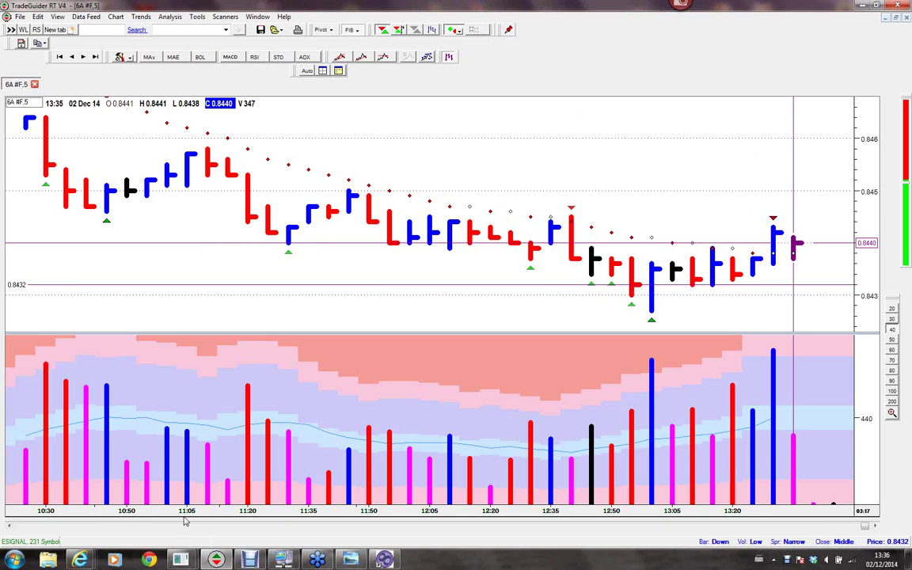
mouse_move(83, 560)
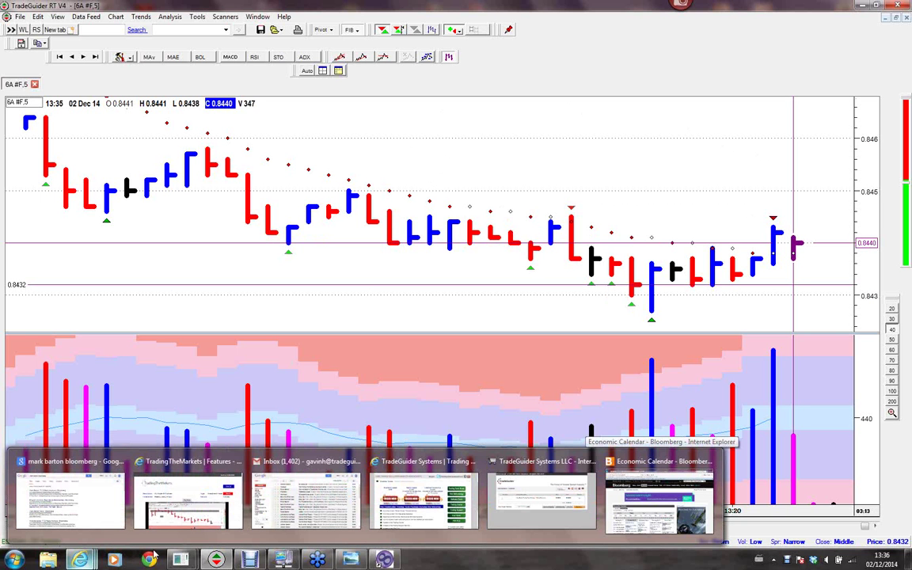
click(403, 508)
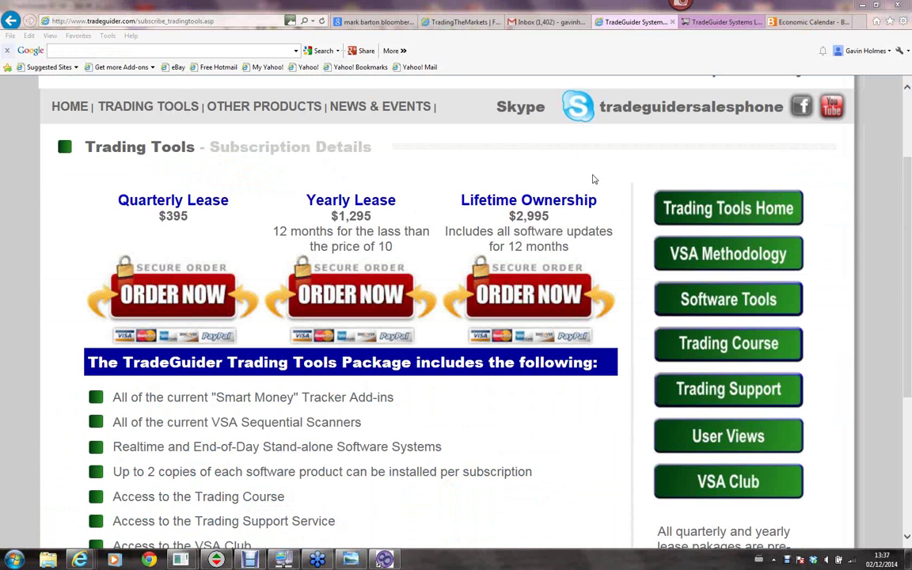
drag(462, 200, 596, 254)
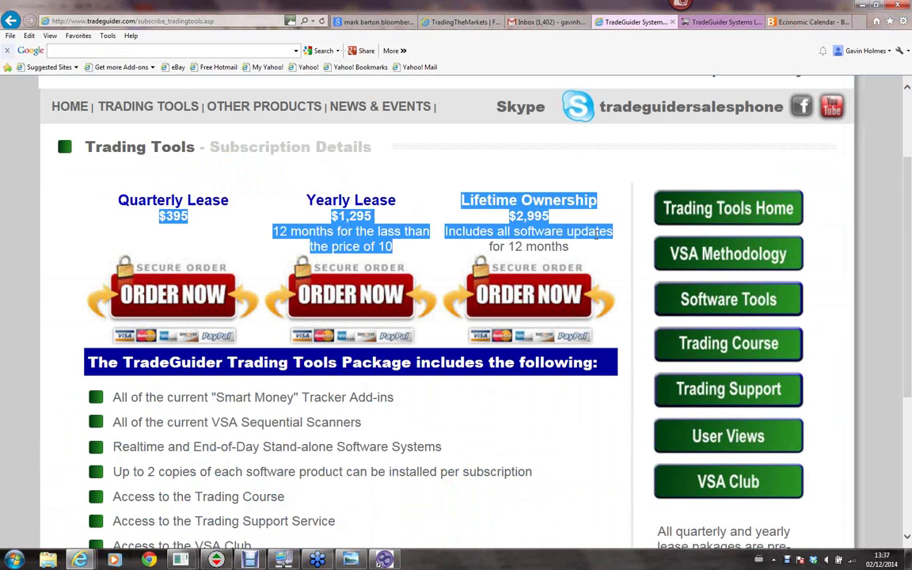
click(817, 360)
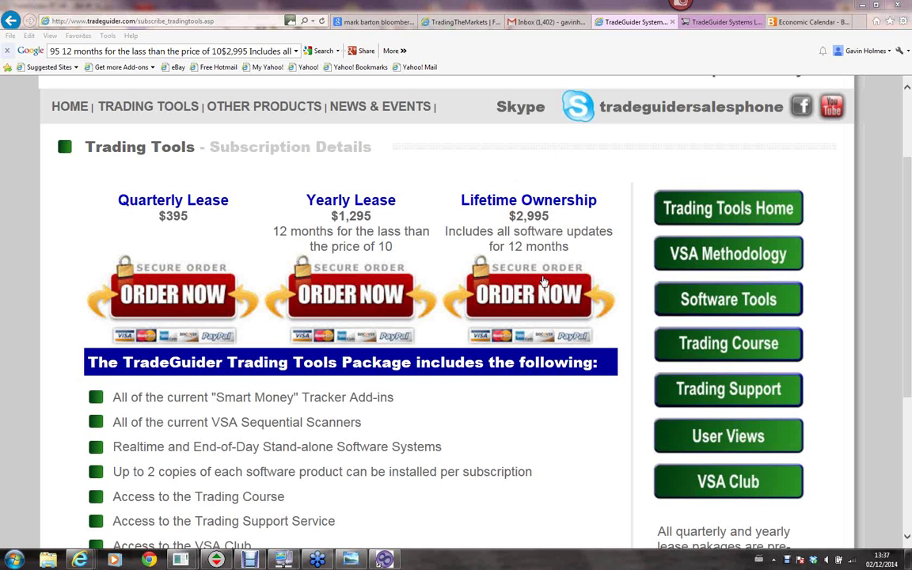
key(alt+Tab)
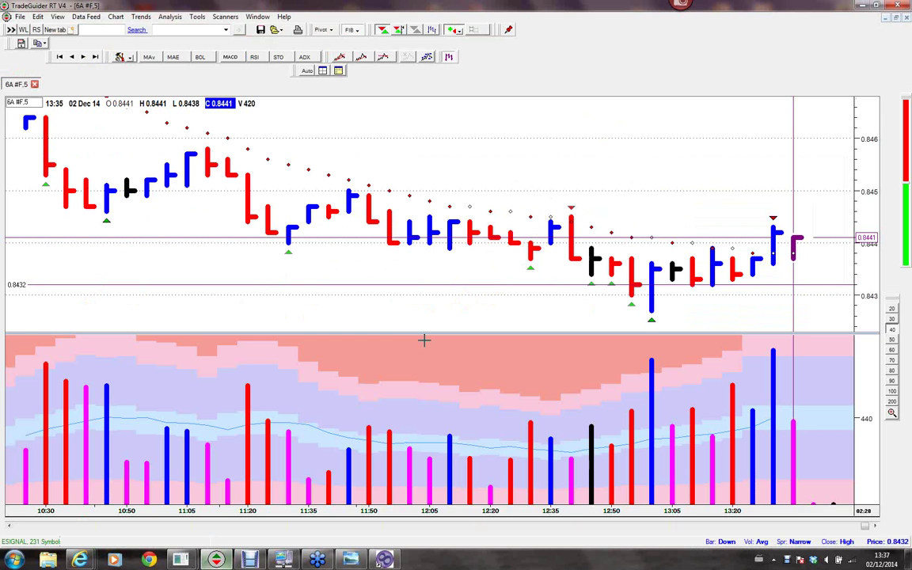
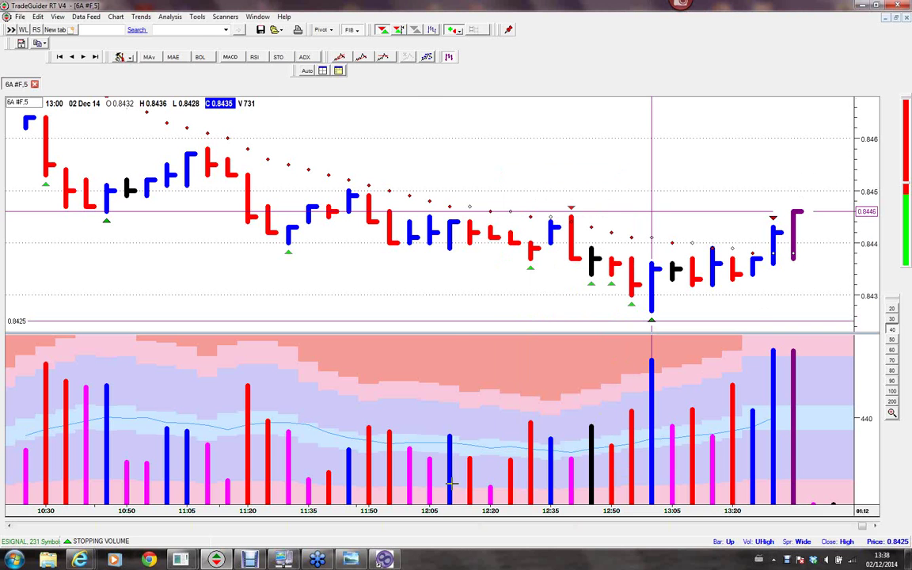
Bring up the 6AZ4 price ladder in InfinityAT and minimize the main quote list
click(385, 560)
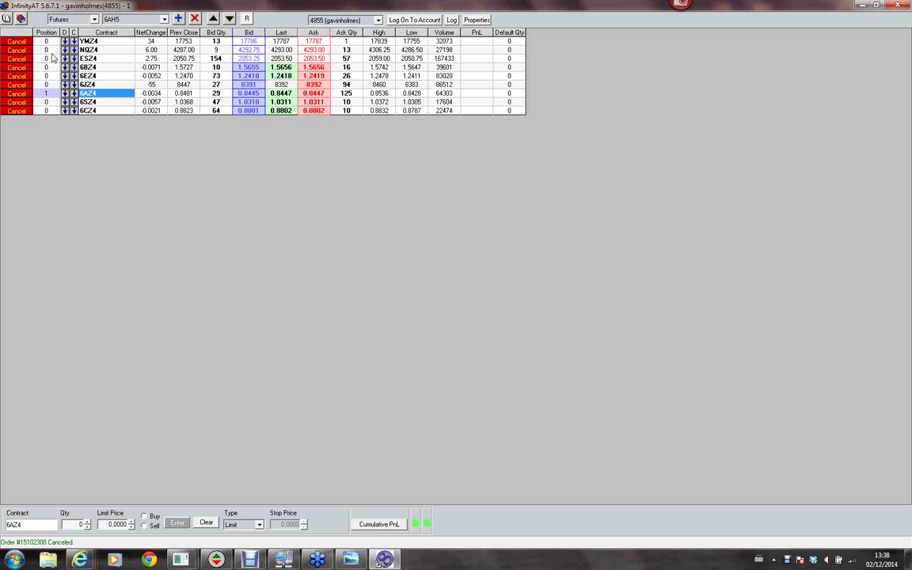
click(67, 93)
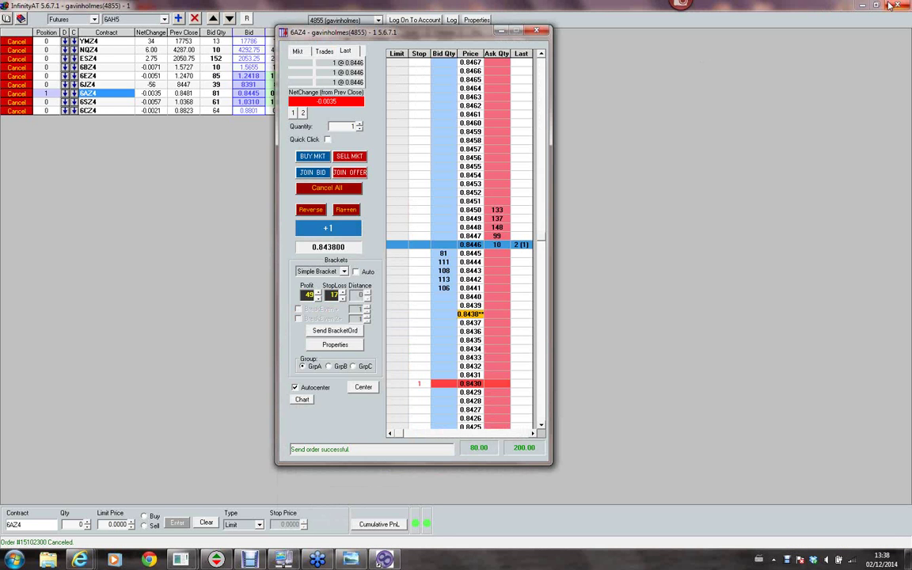
click(860, 8)
Move the 6AZ4 ladder over the chart and raise the stop from 0.8430 to 0.8443
drag(396, 32, 566, 8)
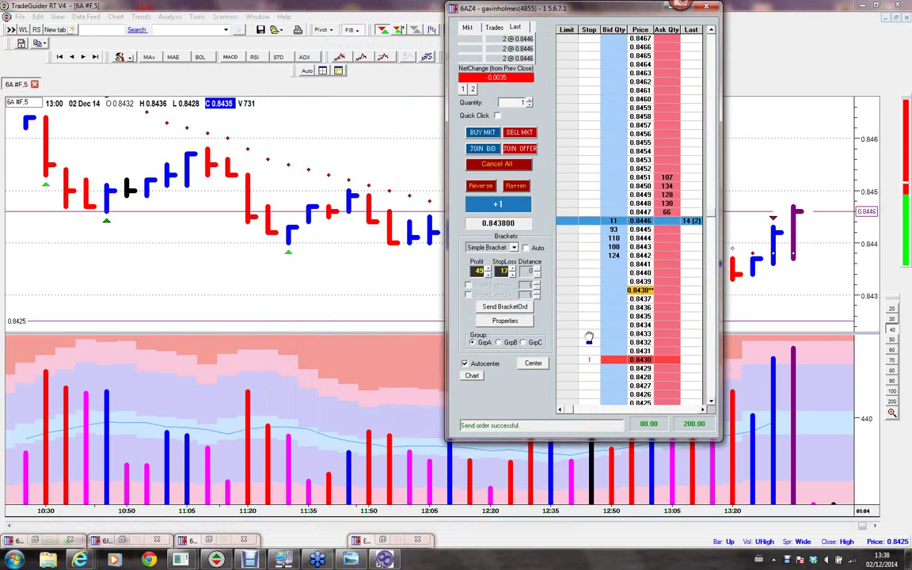
drag(591, 291, 592, 293)
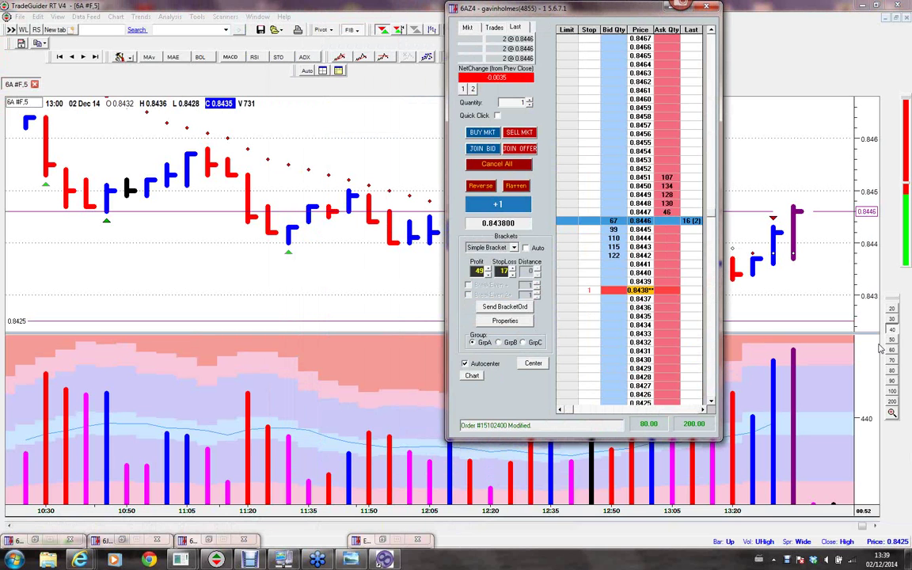
click(615, 194)
mouse_move(617, 190)
mouse_down()
mouse_move(606, 193)
mouse_move(674, 196)
mouse_up()
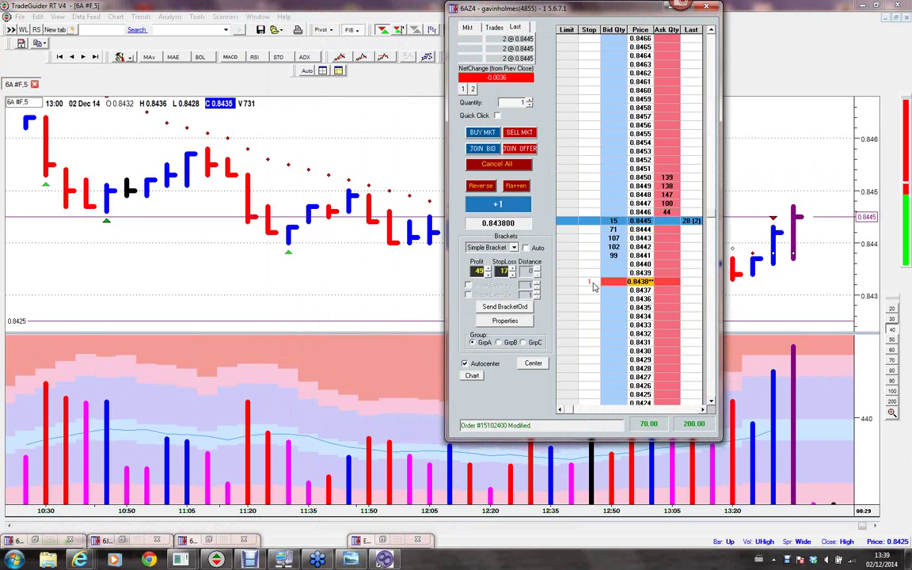
drag(593, 247, 591, 239)
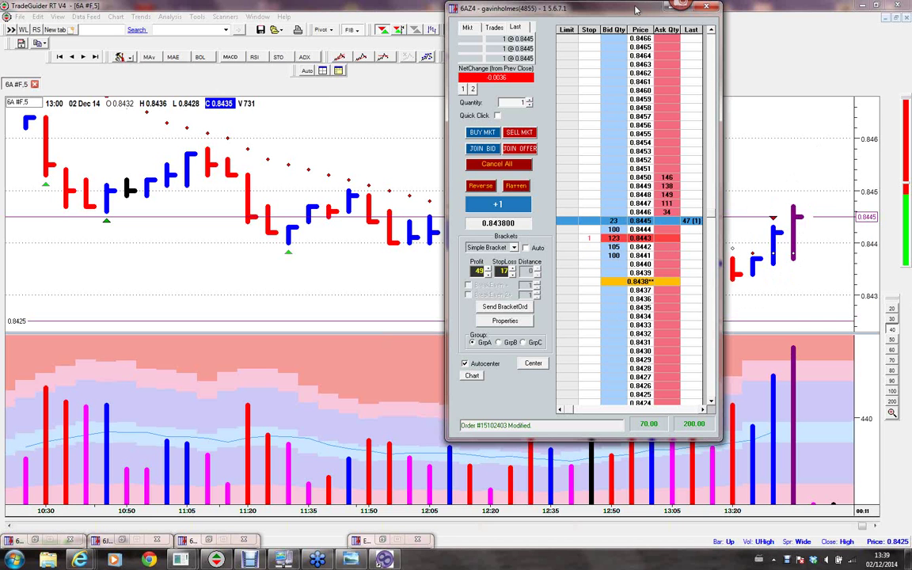
Drag the 6AZ4 ladder window over to the left side of the screen
drag(576, 8, 133, 23)
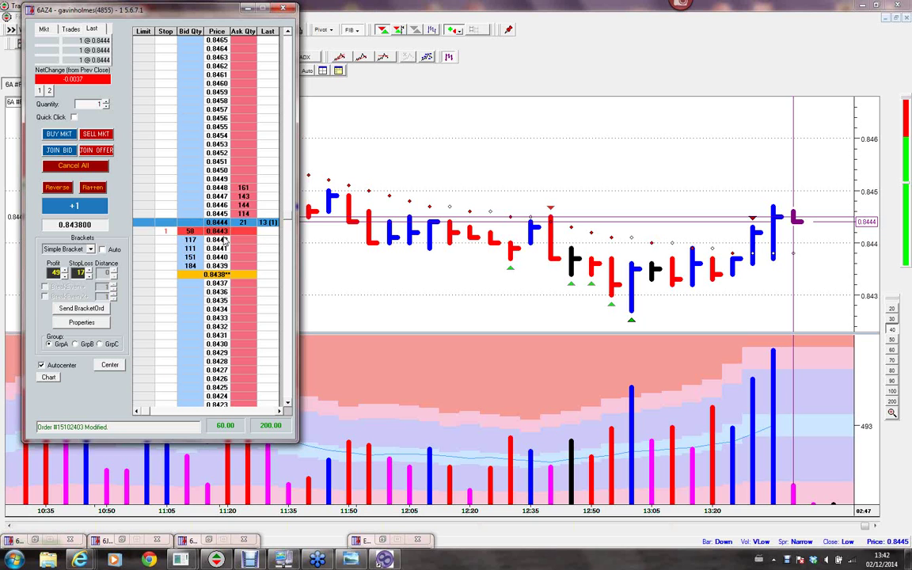
Turn on automatic brackets, then bring the TradeGuider 6A chart back in front
click(101, 250)
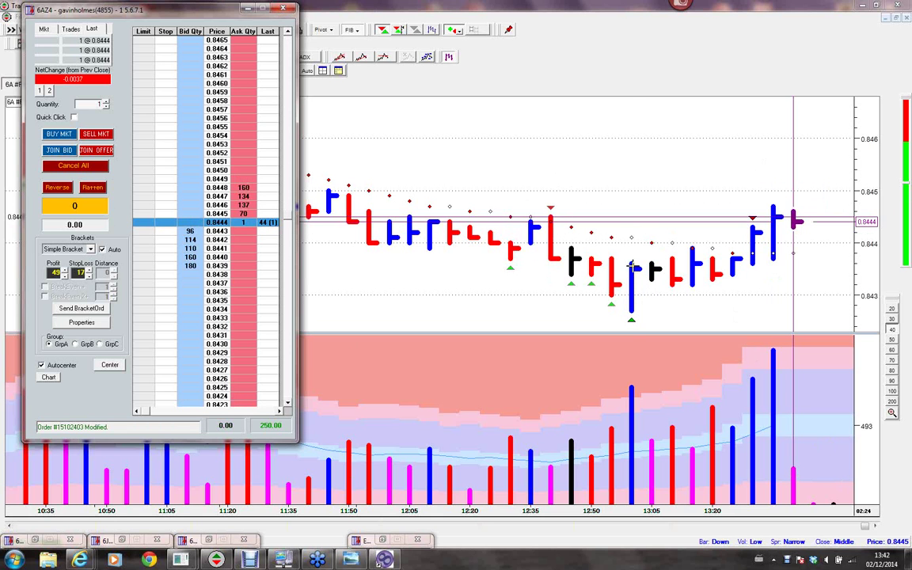
click(631, 267)
click(631, 320)
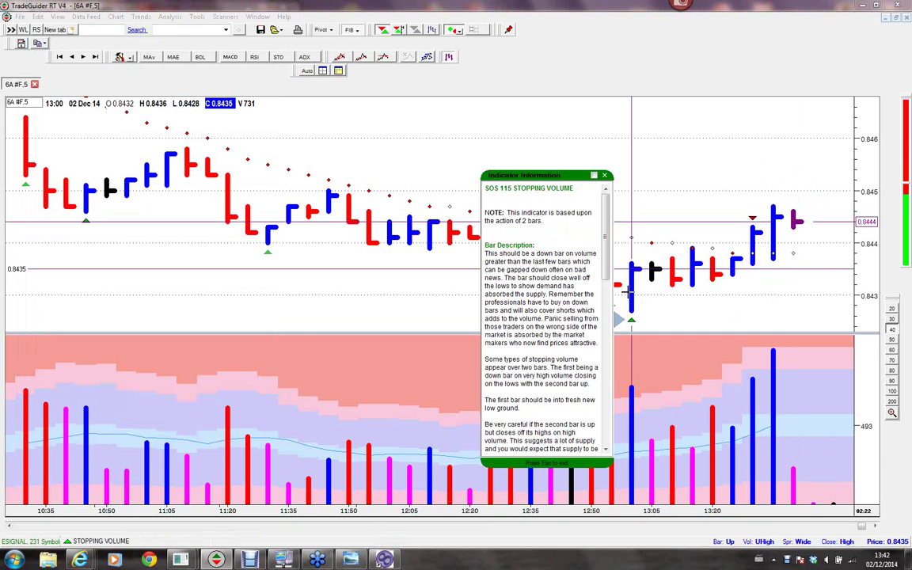
drag(494, 188, 586, 186)
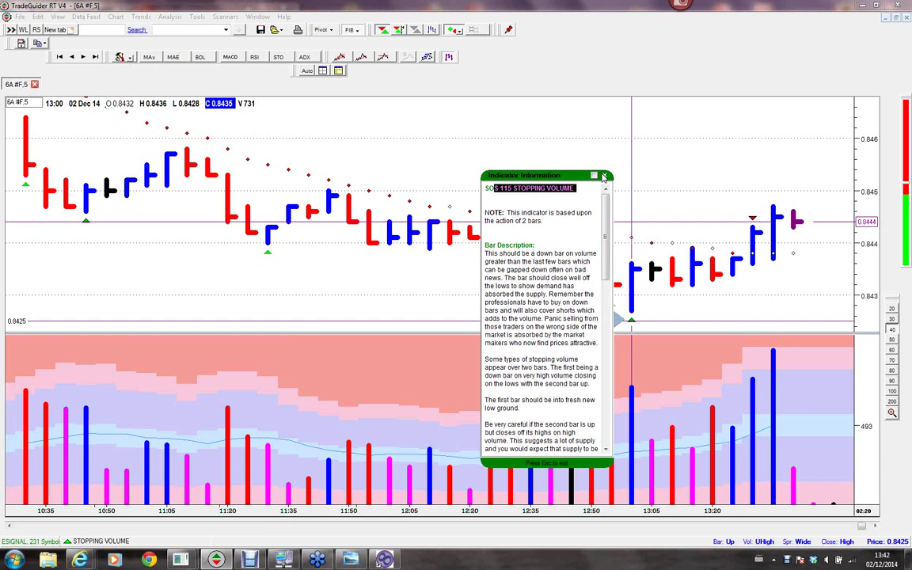
key(Escape)
click(610, 309)
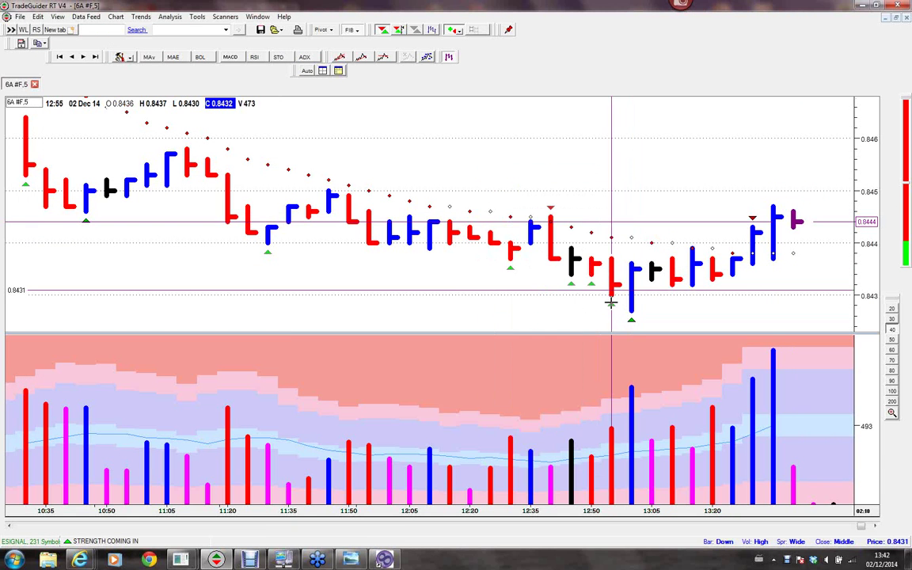
click(610, 303)
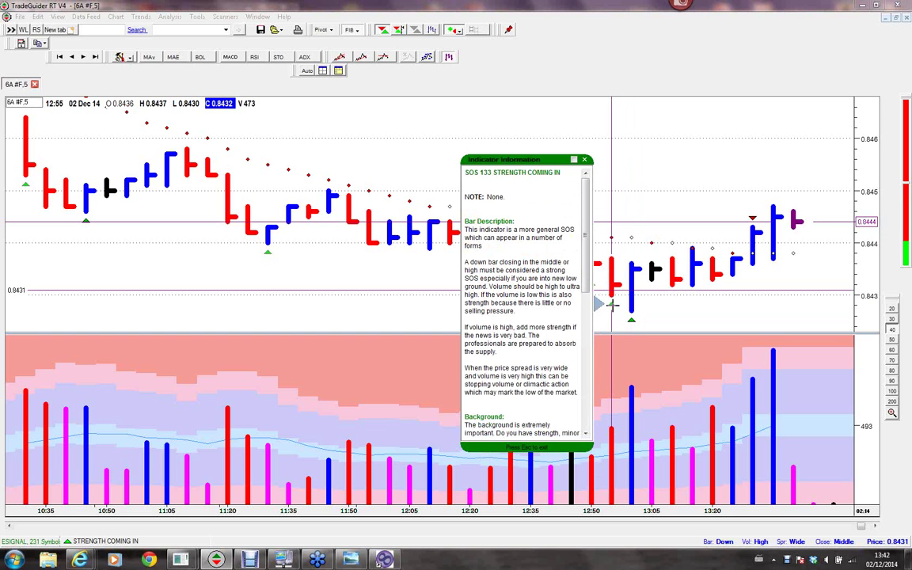
click(634, 269)
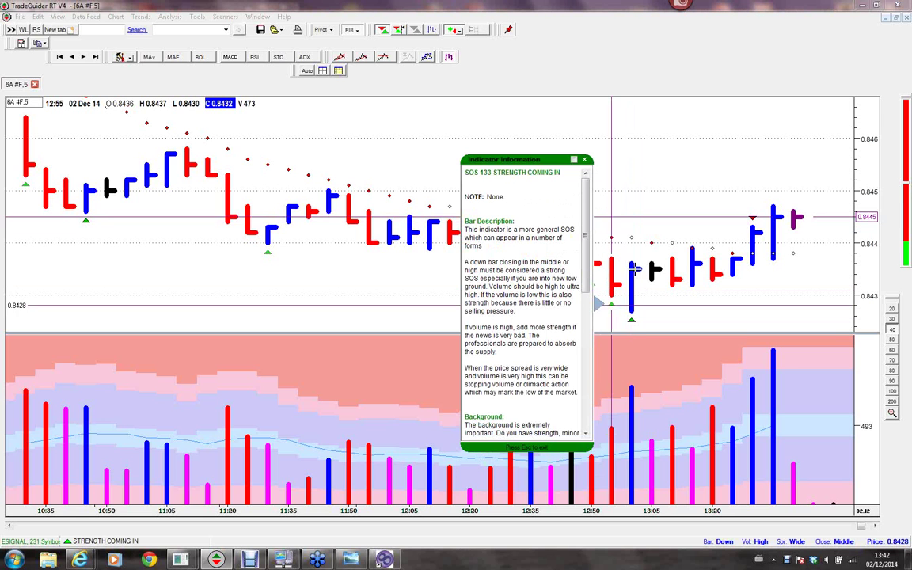
click(631, 320)
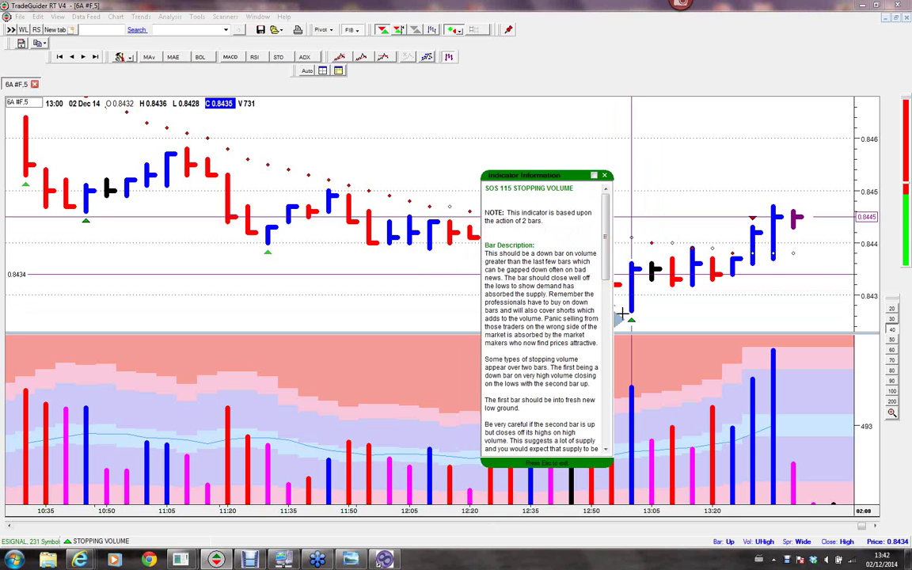
click(650, 273)
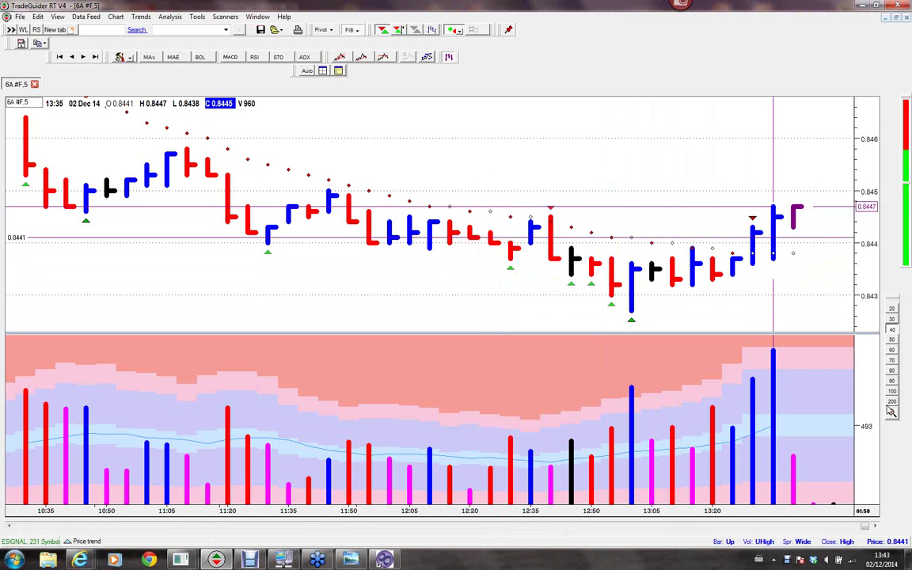
Zoom out the 6A 5-minute chart to show the session since about 05:40
scroll(320, 167, down, 3)
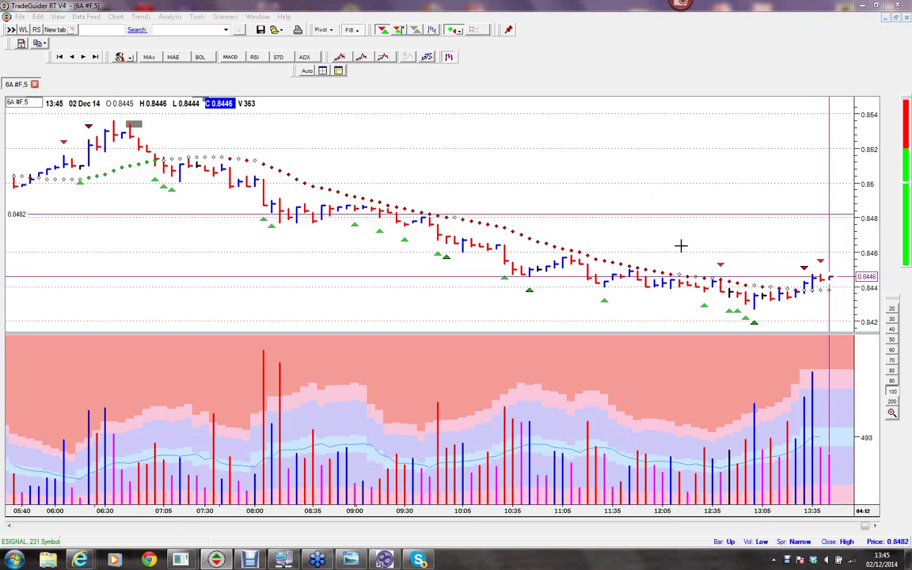
Zoom in on the latest 6A bars, read the 13:40 Upthrust After Weakness signal, then show the watch list
click(806, 291)
scroll(756, 168, up, 3)
click(749, 146)
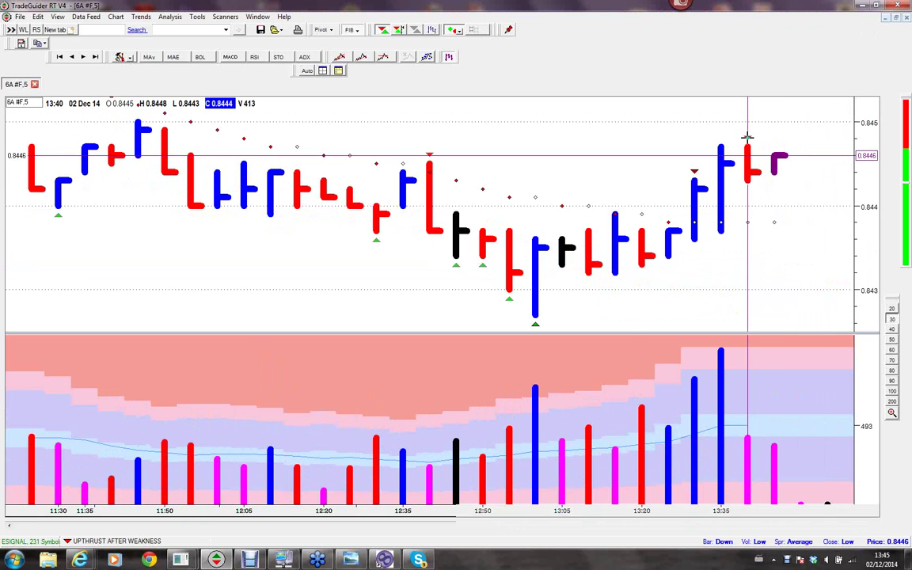
click(748, 138)
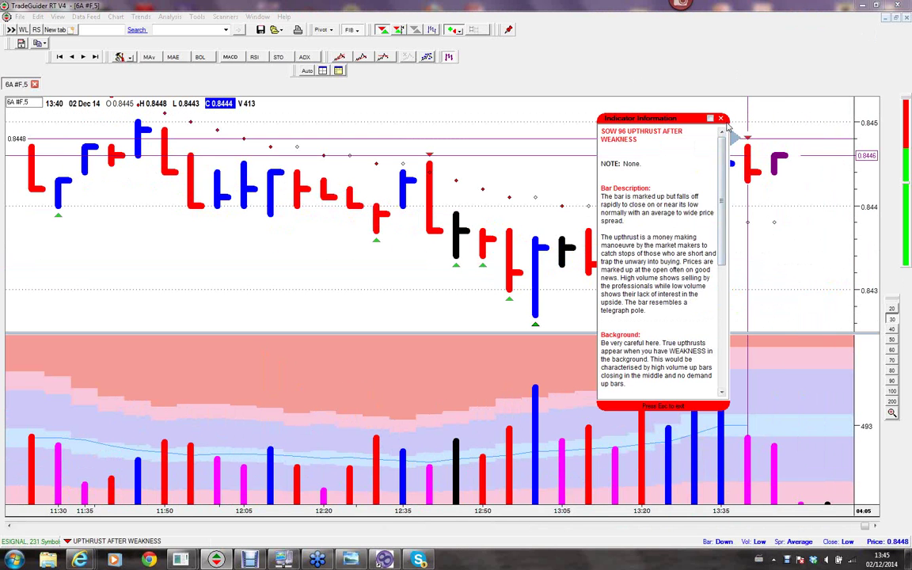
click(721, 119)
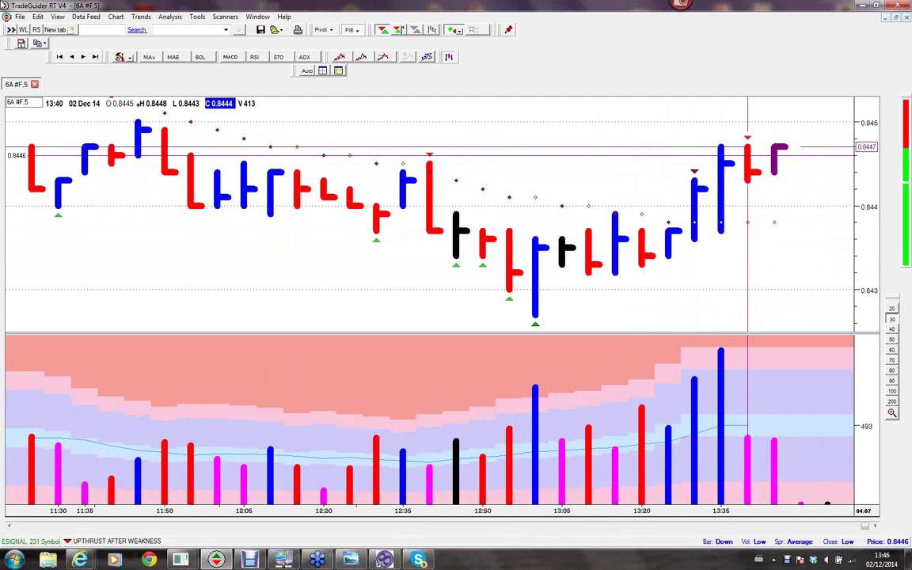
click(12, 29)
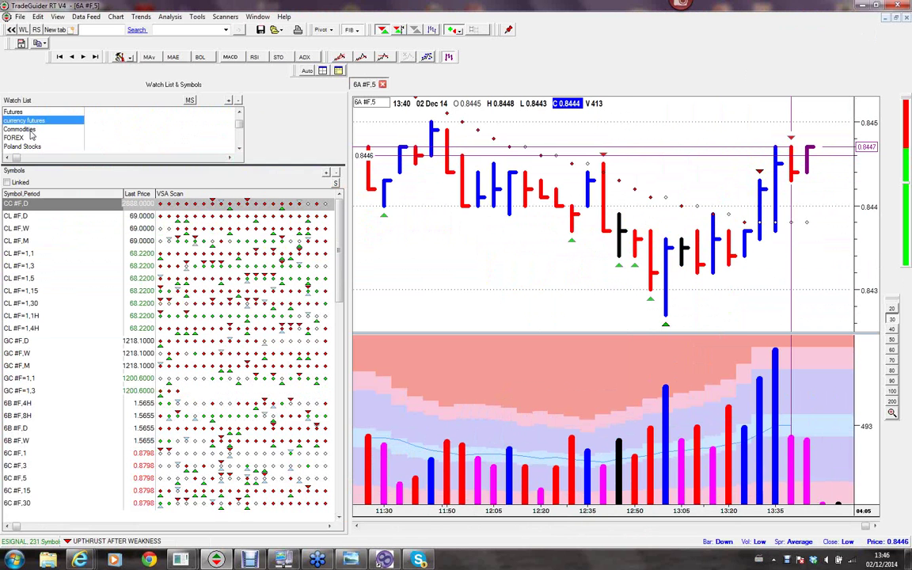
Open the CL 15-minute chart and read its Supply Coming In signal explanation
click(42, 292)
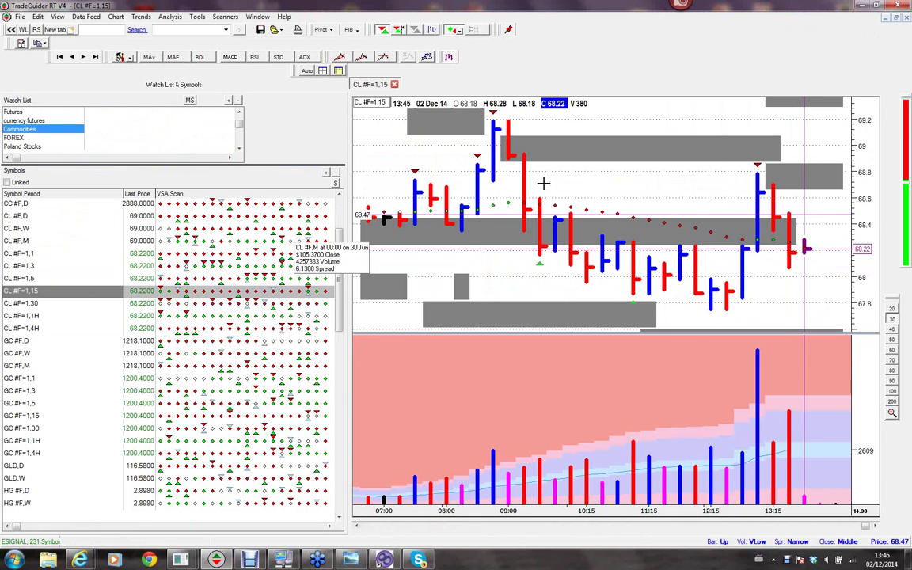
click(758, 165)
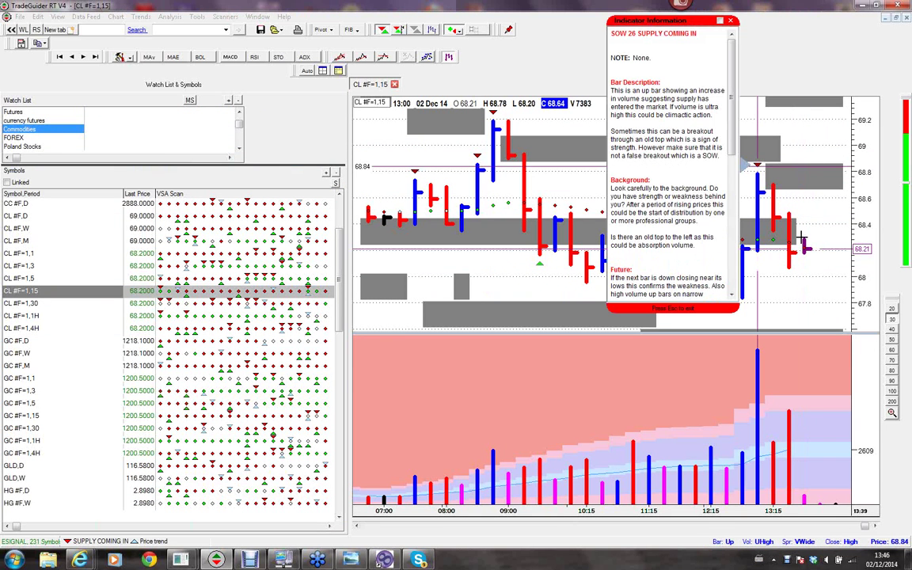
key(Escape)
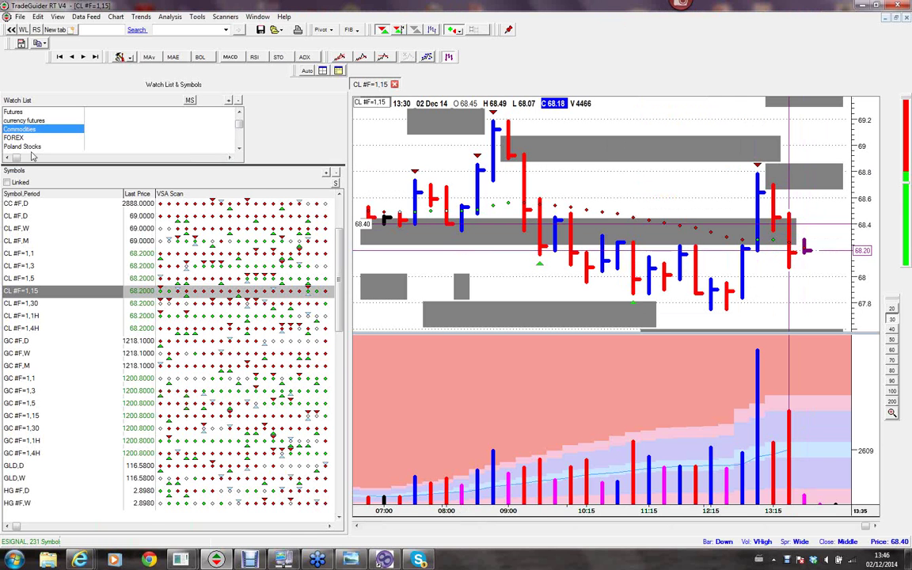
Switch the watch list to currency futures and open the 6A 5-minute chart
click(28, 119)
click(35, 228)
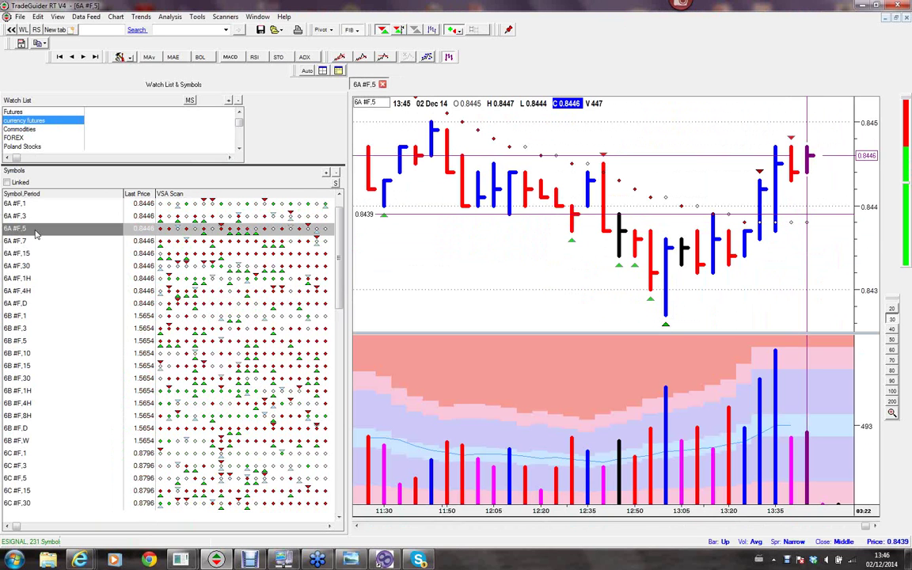
mouse_move(81, 560)
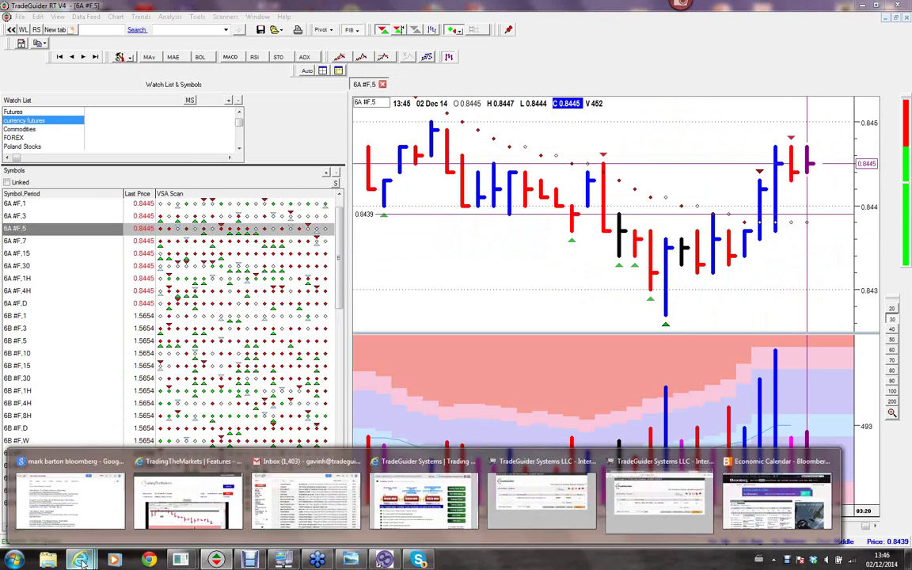
Check out the TradeGuider lifetime package and apply a coupon code, dropping the total to $1,497.50
click(659, 483)
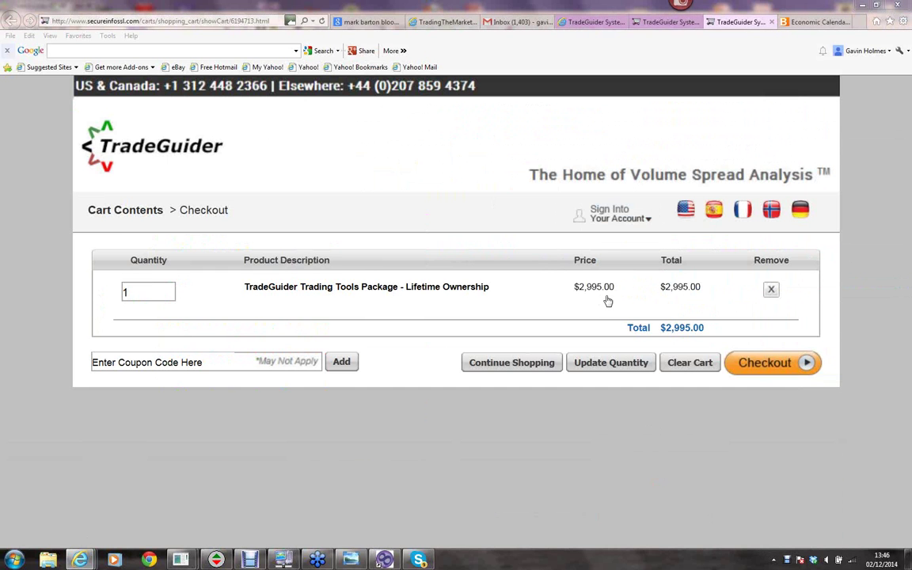
click(765, 364)
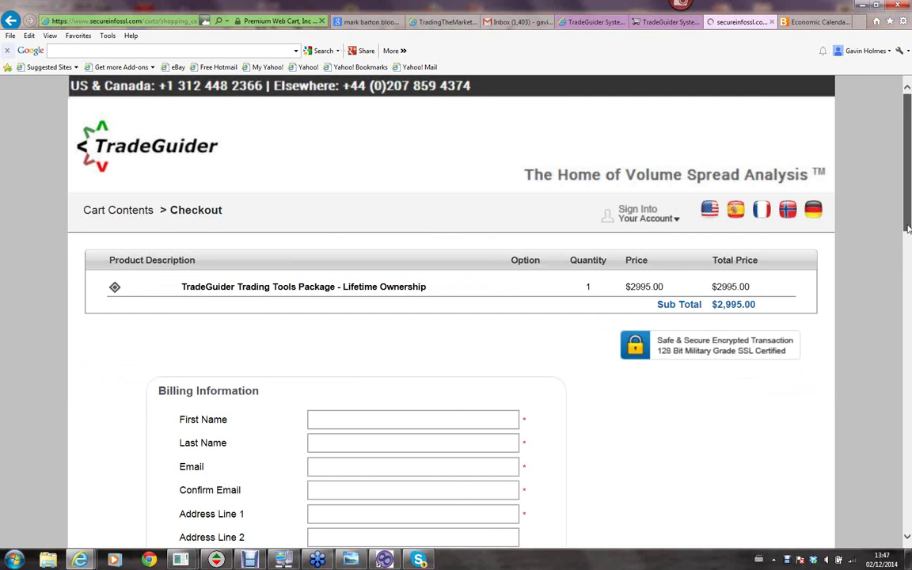
drag(907, 229, 866, 354)
click(265, 273)
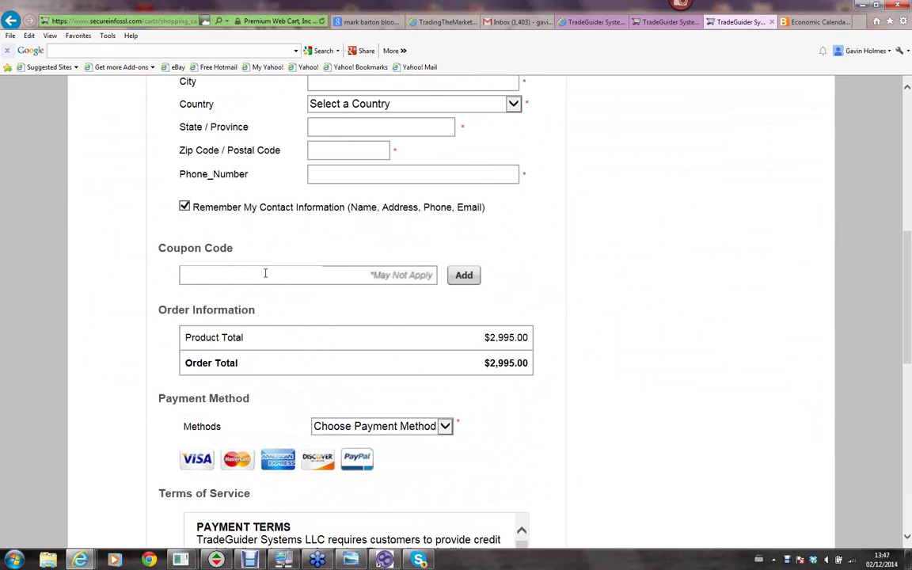
click(467, 278)
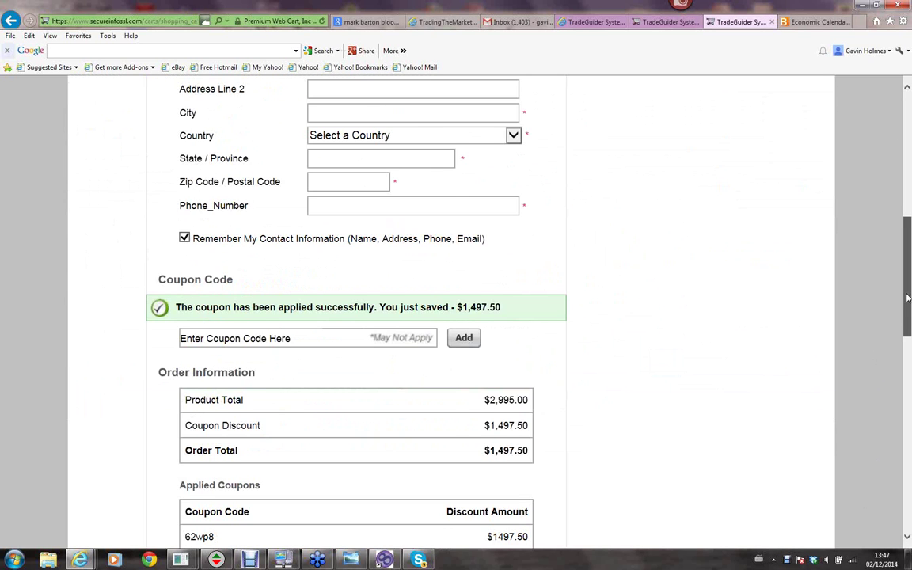
View the trading tools subscription page, then return to the TradeGuider charting window
drag(908, 298, 895, 249)
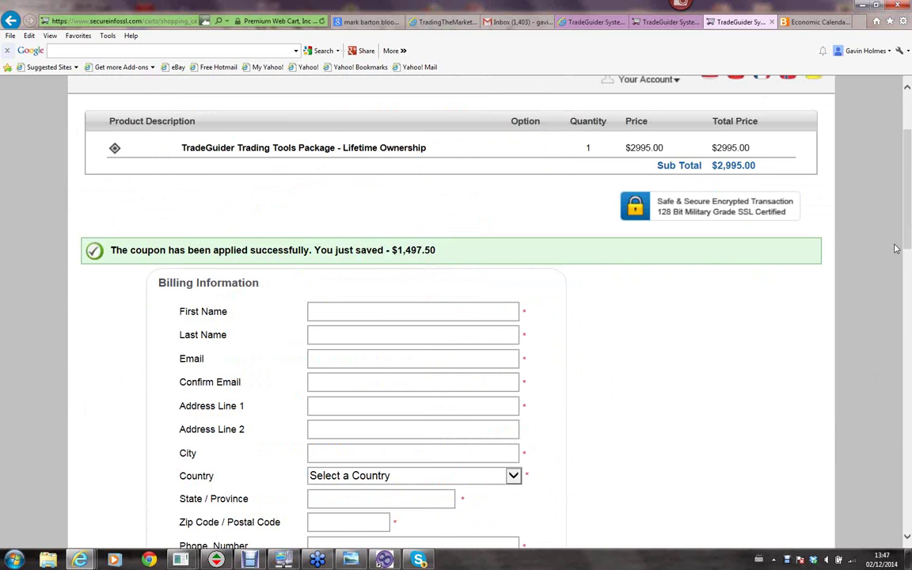
scroll(911, 222, up, 3)
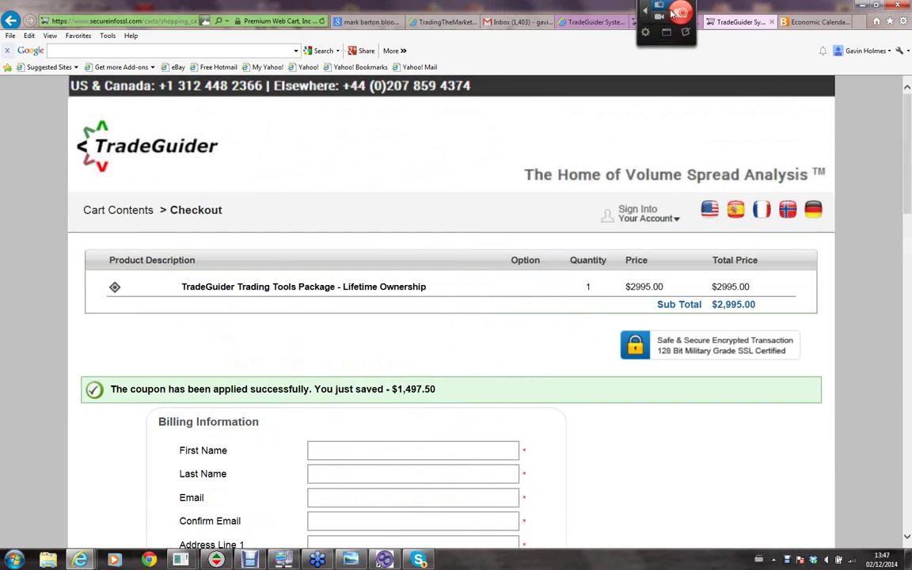
click(577, 24)
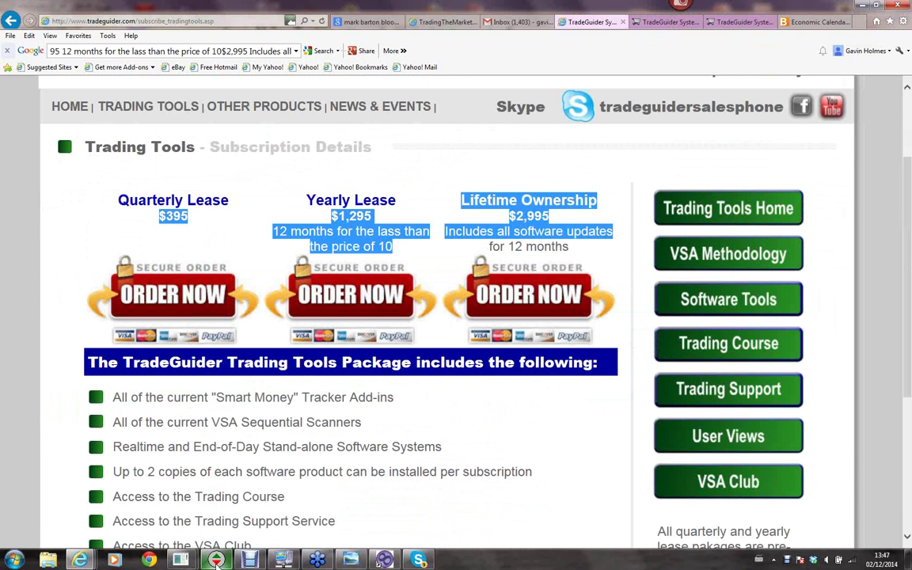
click(216, 560)
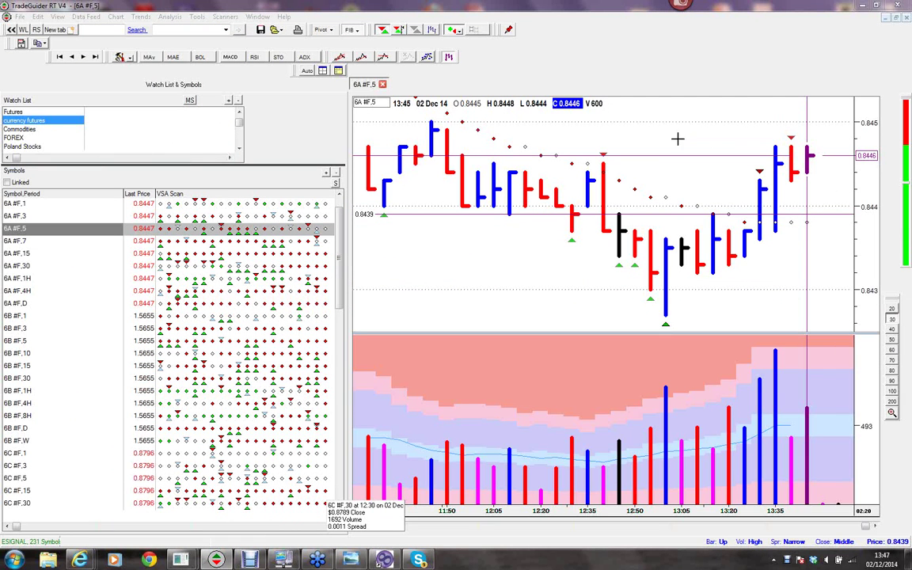
Zoom the 6A chart out and back to bar spacing 30, then open the 6B 4-hour chart
click(891, 380)
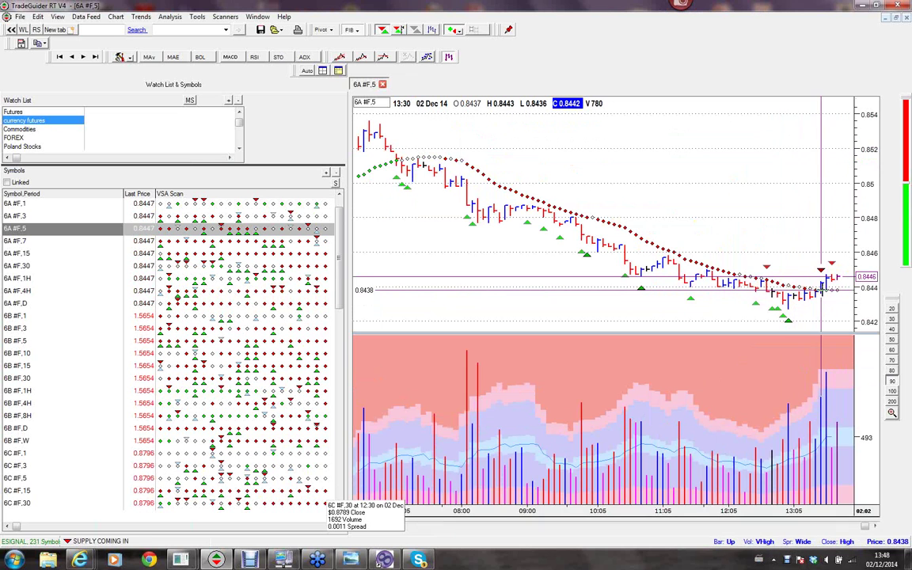
click(892, 317)
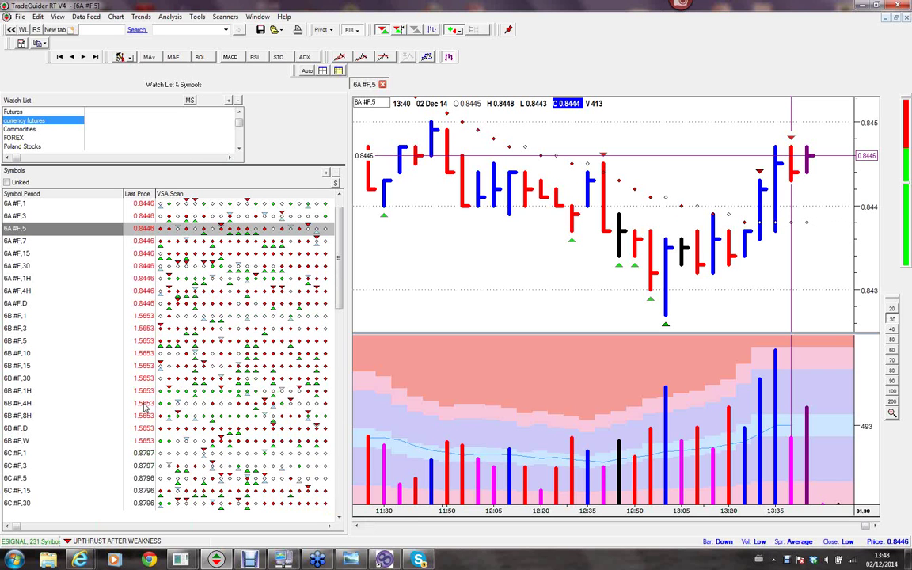
click(144, 404)
scroll(144, 406, down, 1)
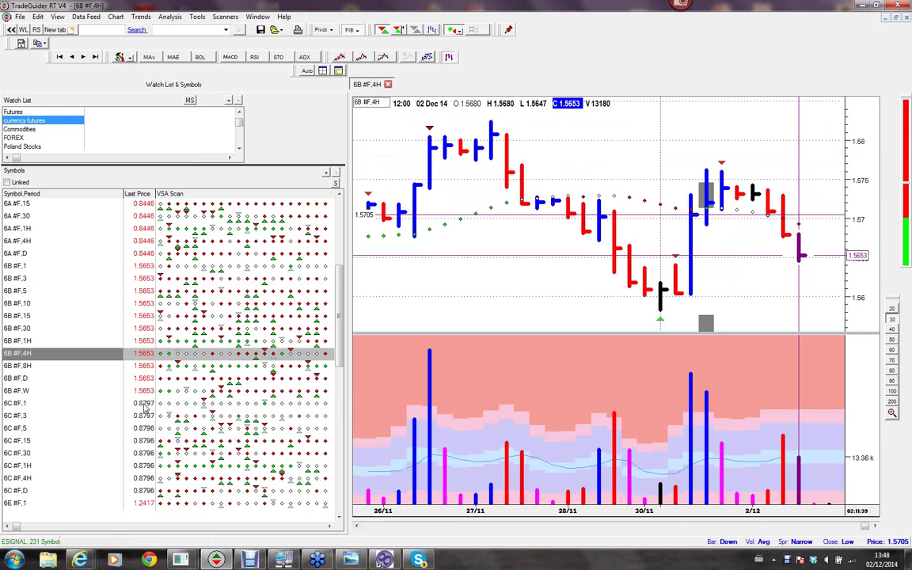
Open the 6B 15-minute chart, collapse the Watch List & Symbols panel, and zoom out
click(200, 315)
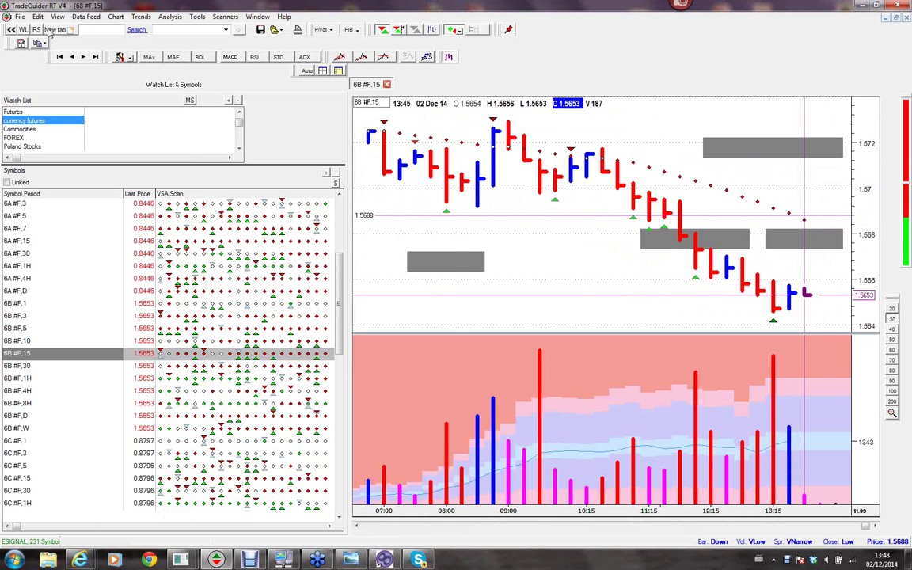
click(11, 30)
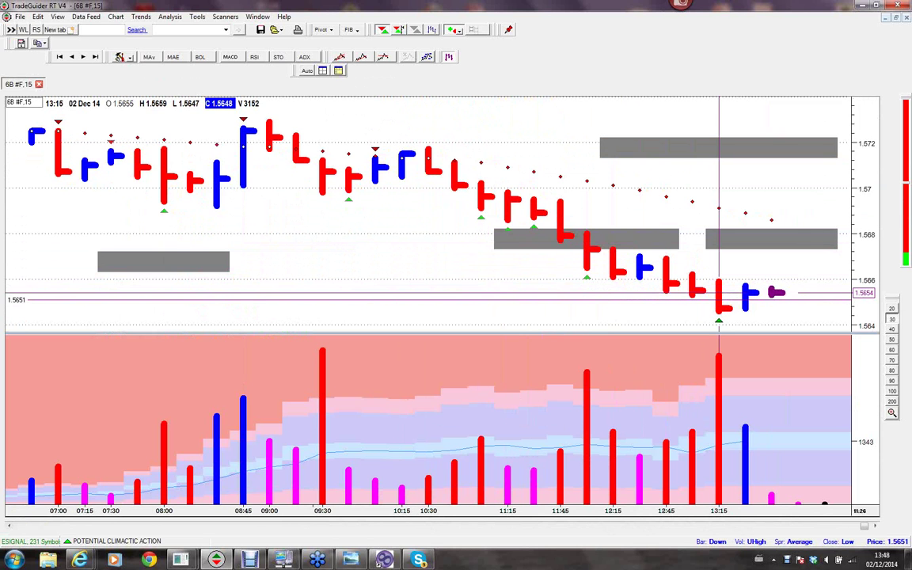
scroll(807, 353, down, 3)
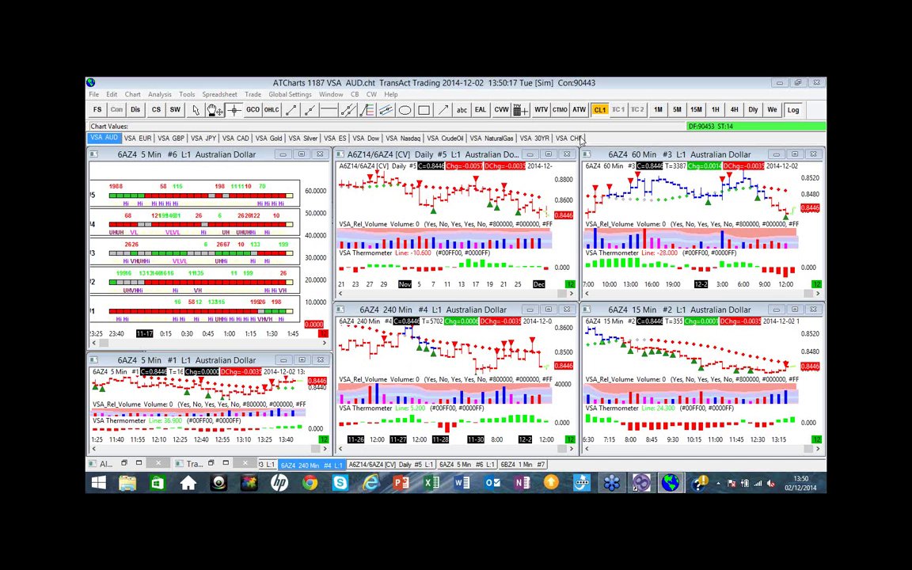
Load the Euro, British Pound, Japanese Yen, Canadian Dollar and Gold chart sets in turn
click(129, 138)
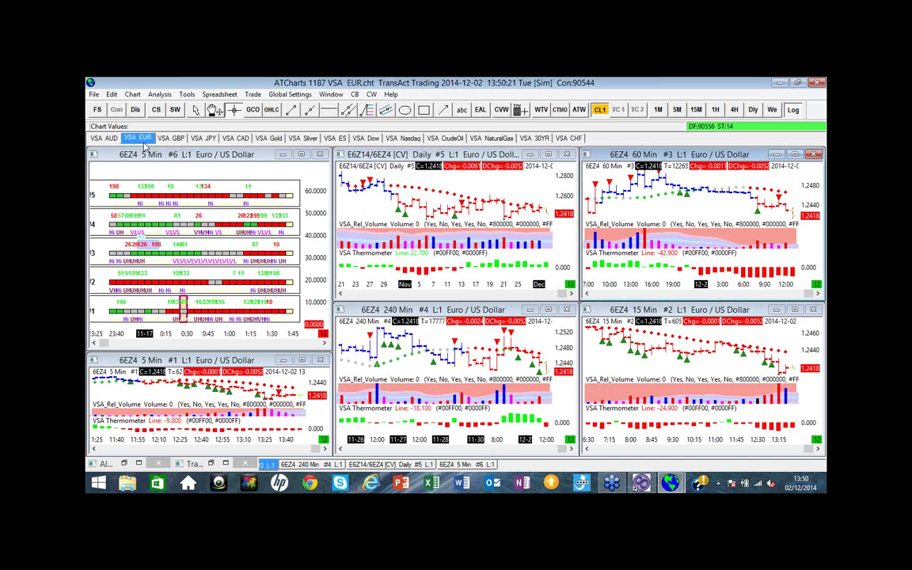
click(164, 137)
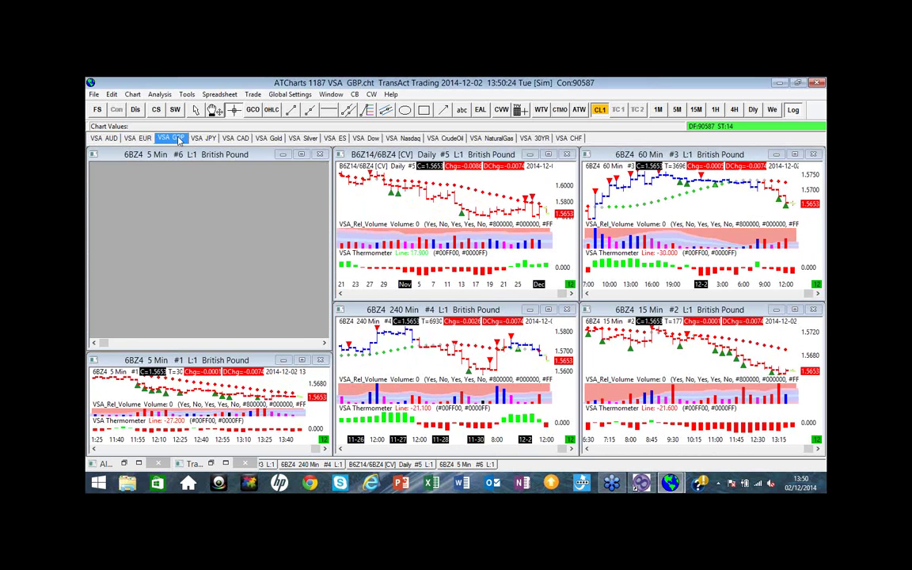
click(198, 137)
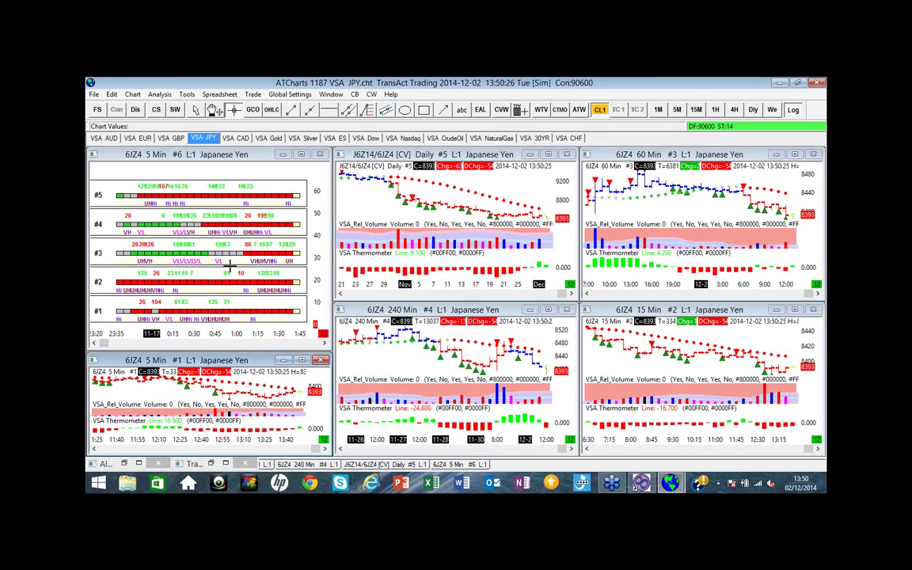
click(238, 138)
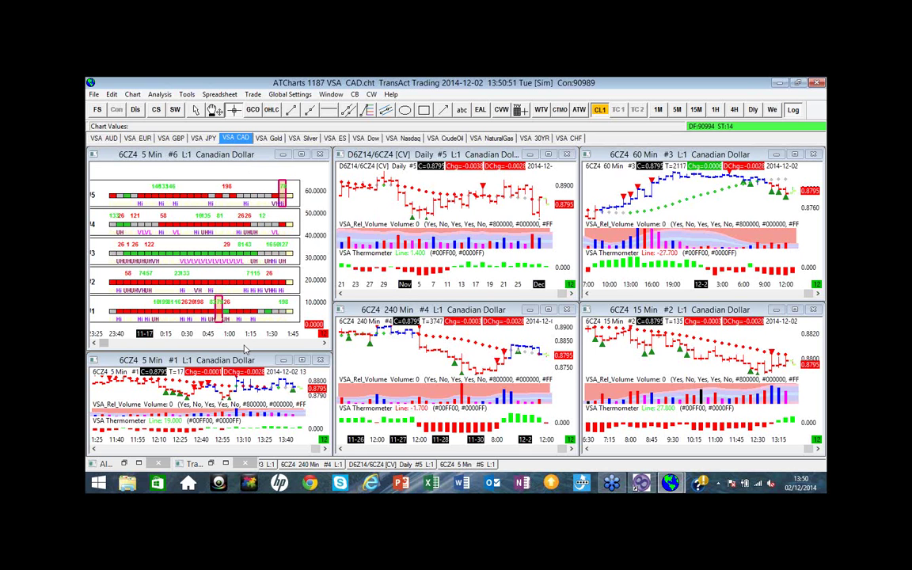
click(270, 139)
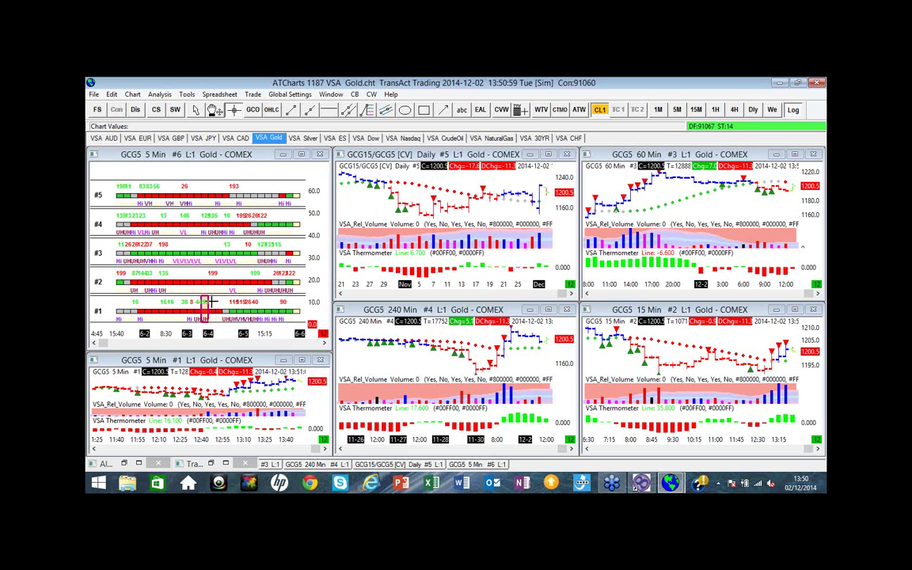
Step through the Silver, ES, Dow, Nasdaq, CrudeOil, NaturalGas, 30YR and CHF chartbooks, then open Global Settings
click(304, 139)
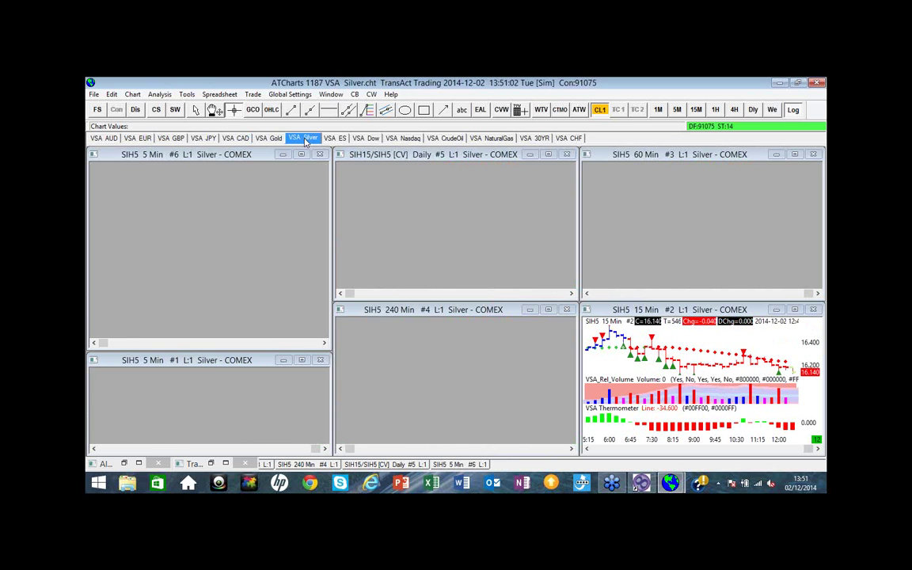
click(334, 139)
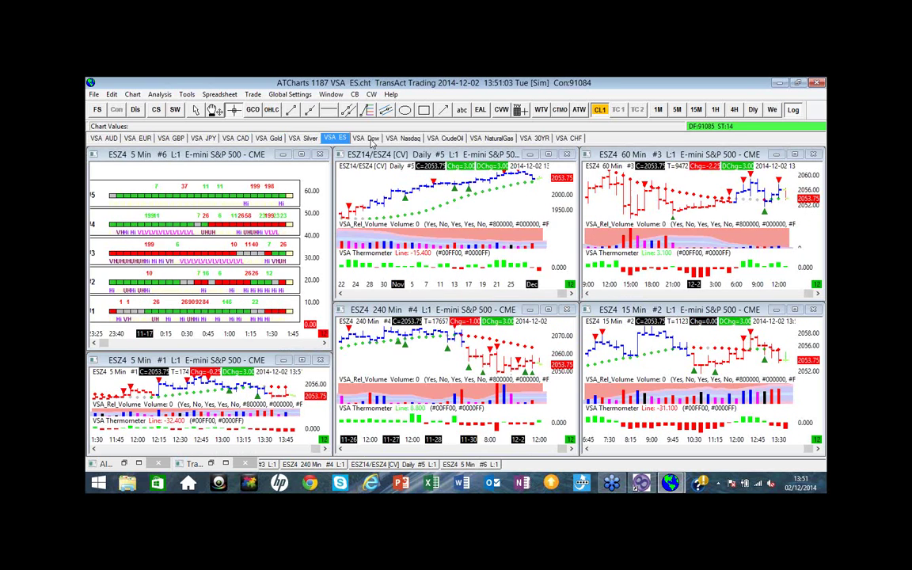
click(368, 140)
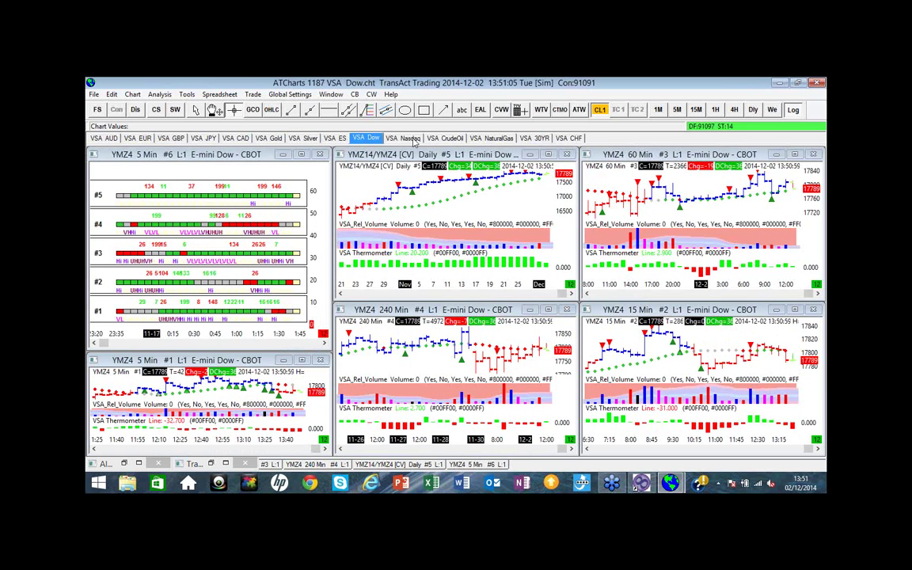
click(411, 139)
click(433, 140)
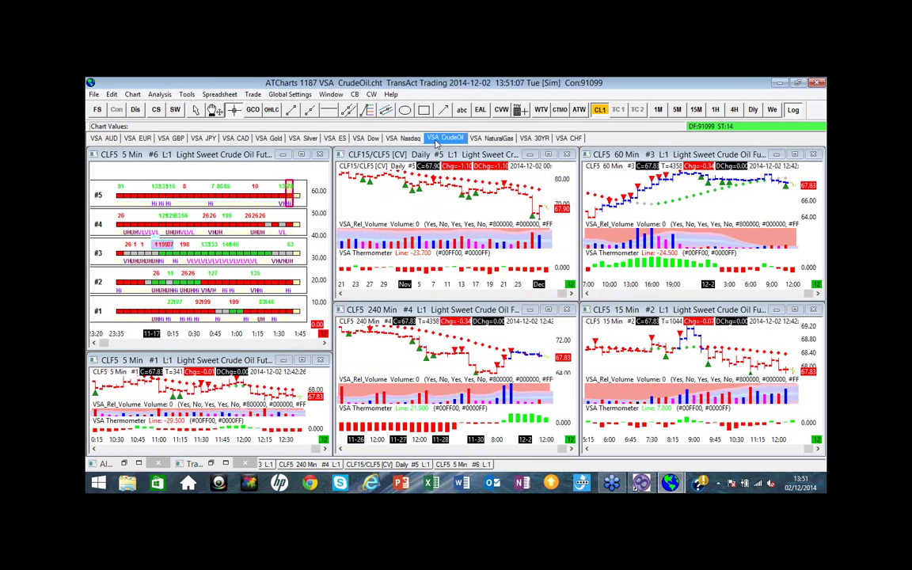
click(484, 140)
click(535, 138)
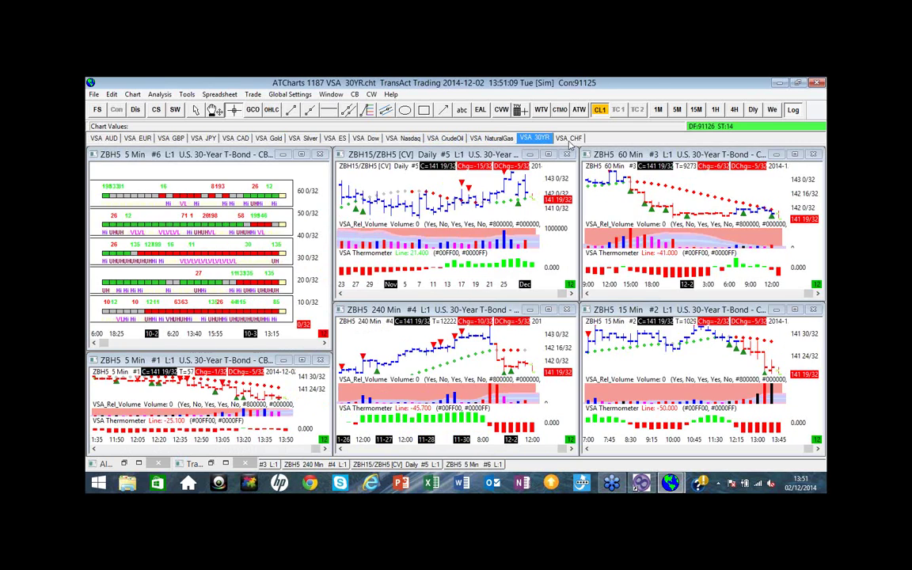
click(568, 139)
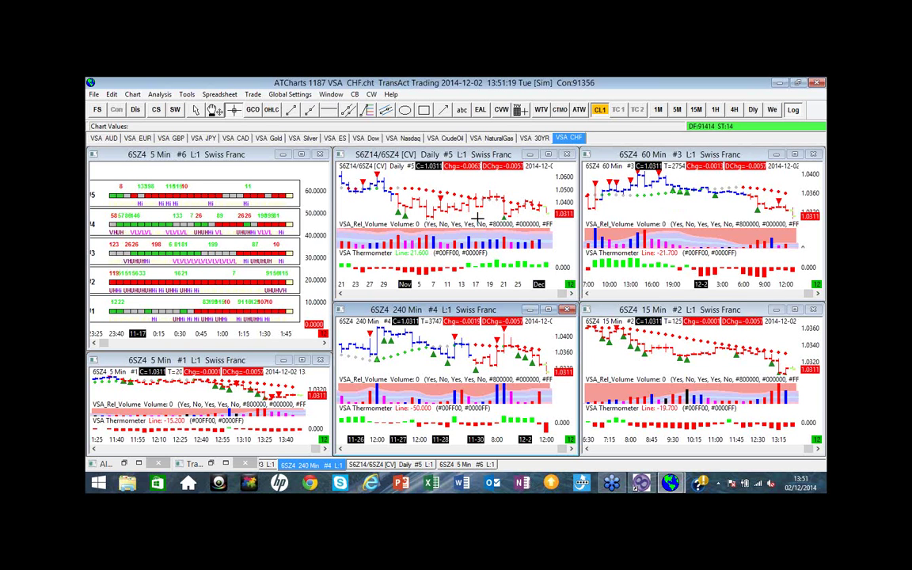
click(281, 95)
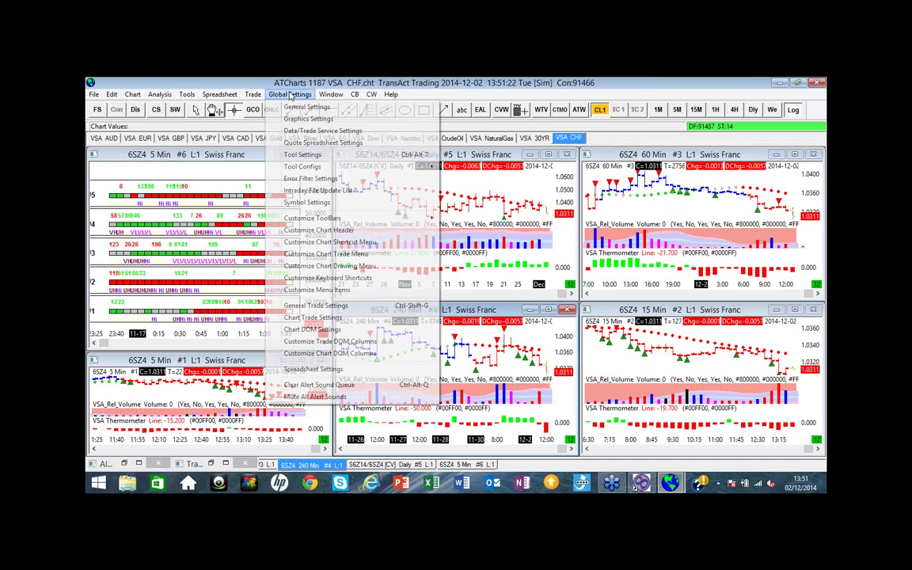
click(305, 107)
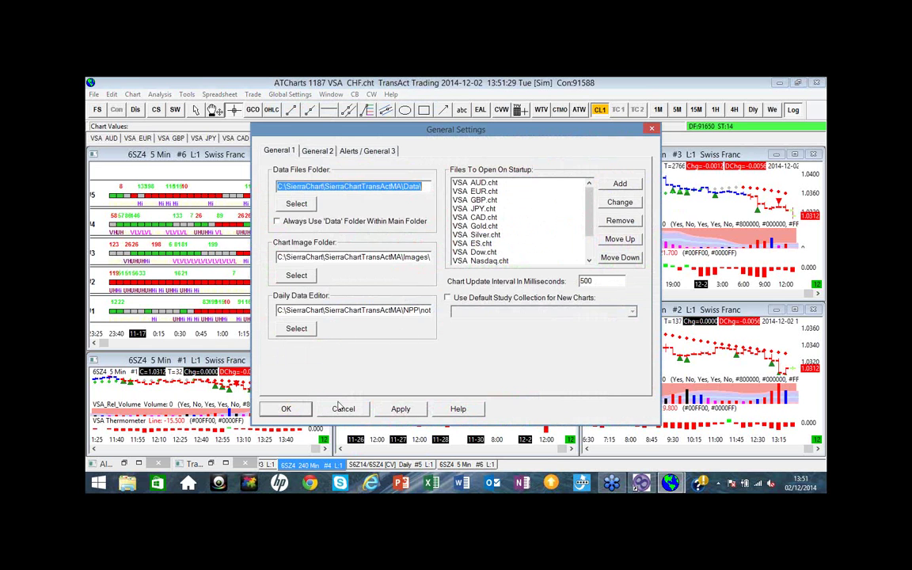
click(316, 151)
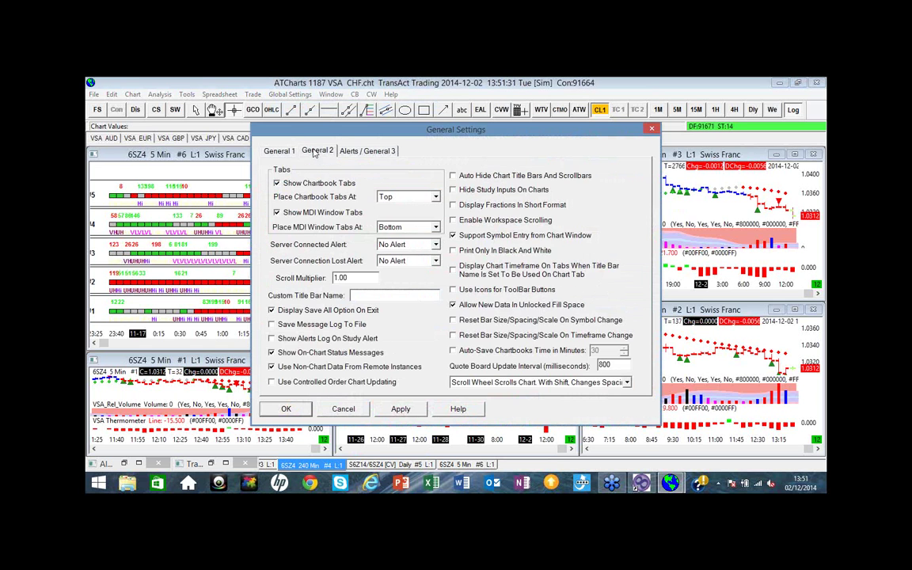
click(367, 151)
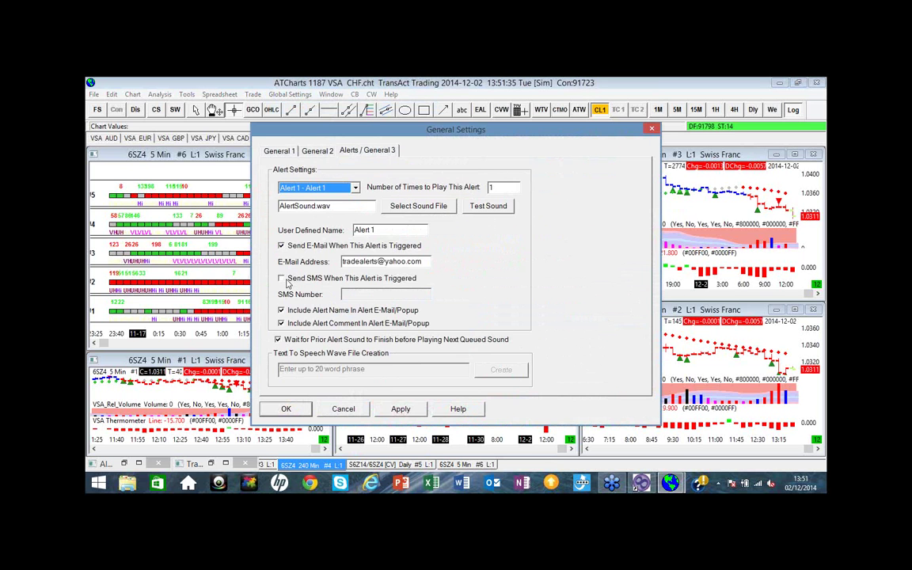
click(282, 279)
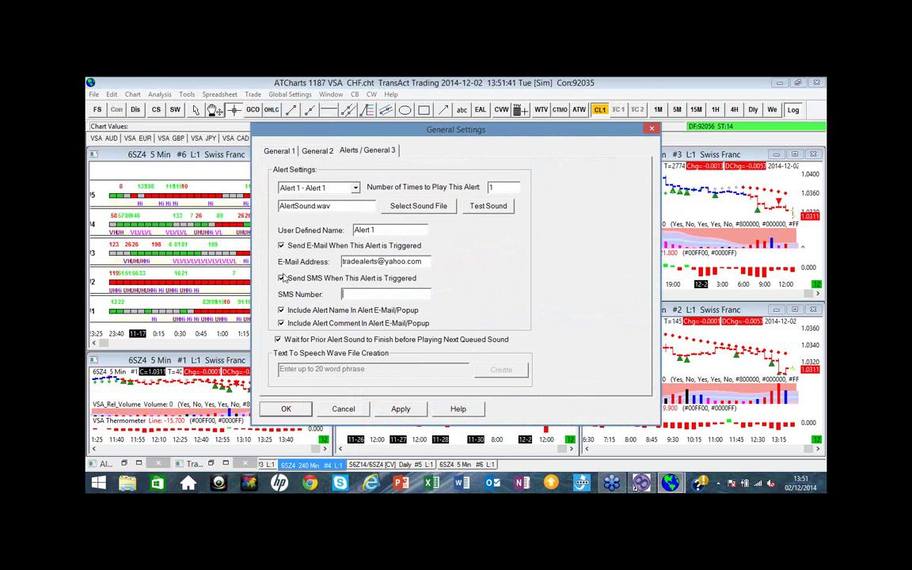
click(281, 278)
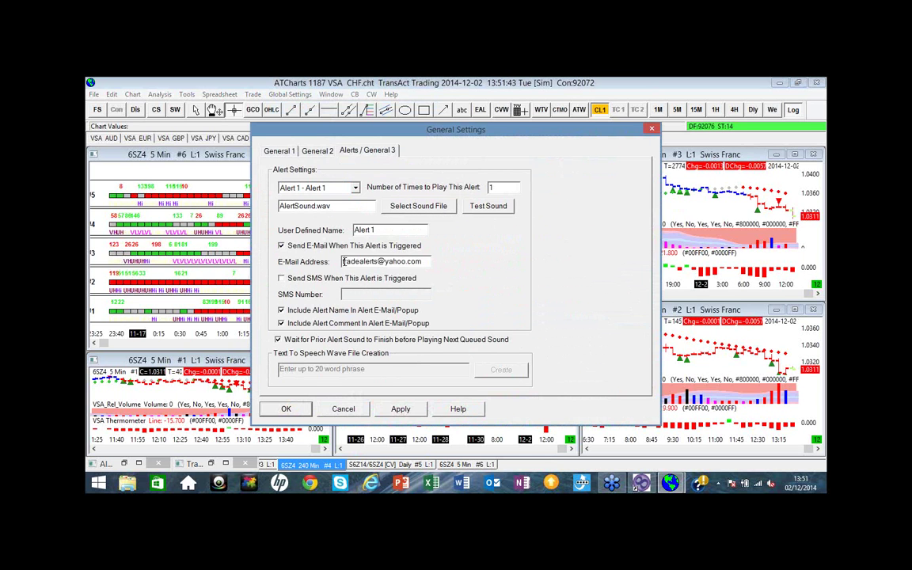
drag(343, 261, 427, 261)
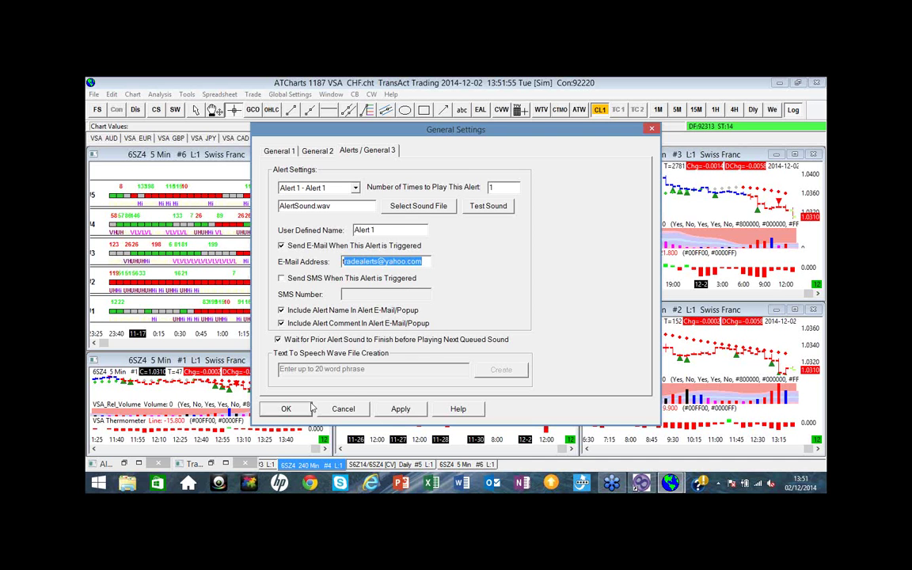
click(299, 413)
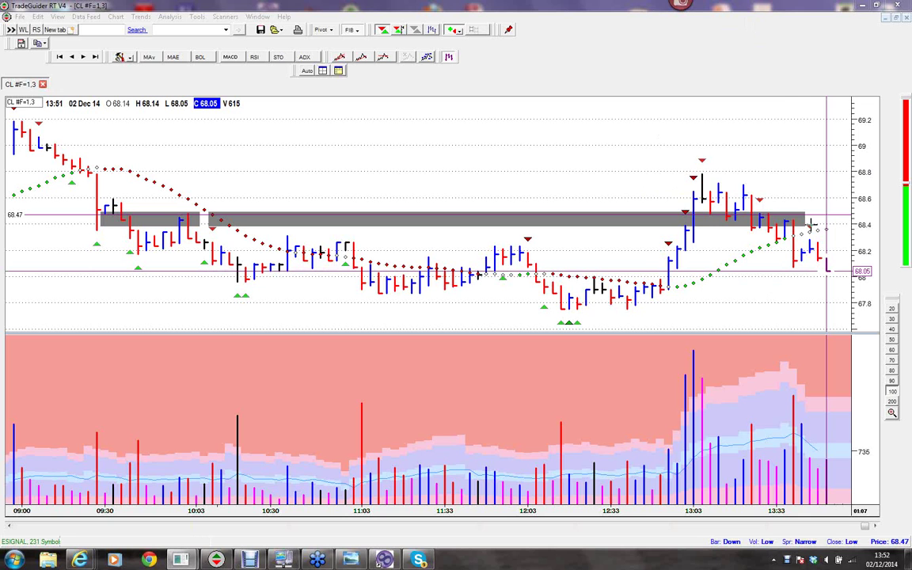
Read the No Demand signal explanation for the CL chart's 13:45 bar, then close it
click(811, 225)
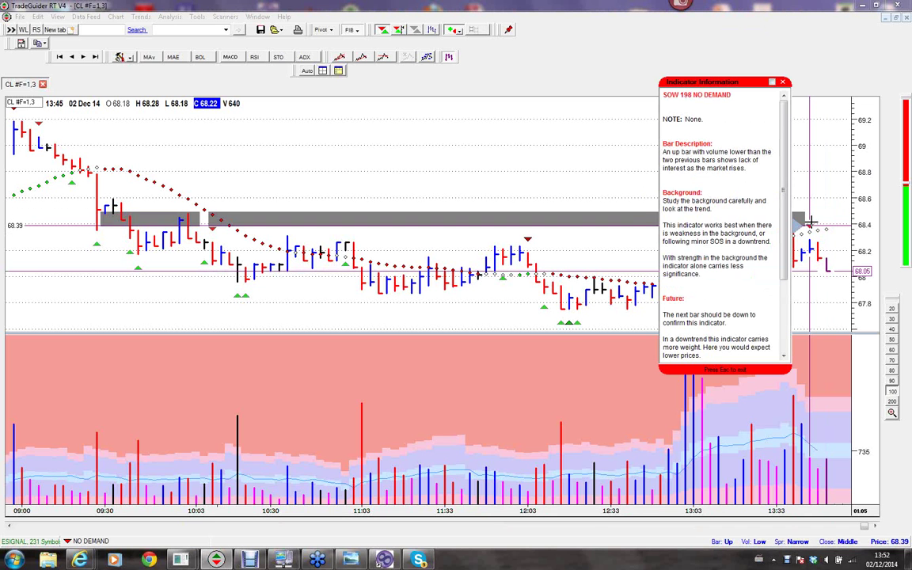
click(783, 82)
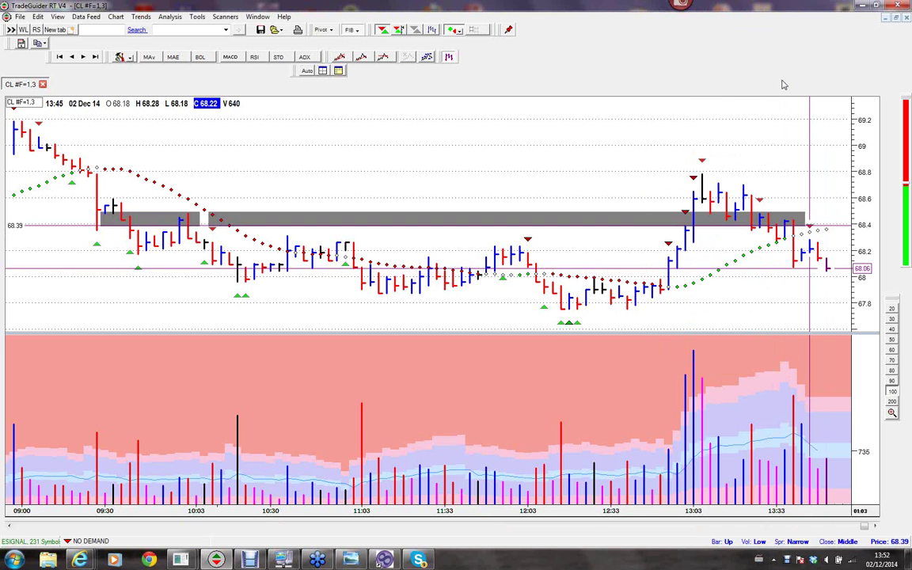
Zoom the CL chart, read the 13:06 Upthrust and 13:27/13:45 No Demand explanations, then mark the 13:06 bar
scroll(648, 162, up, 1)
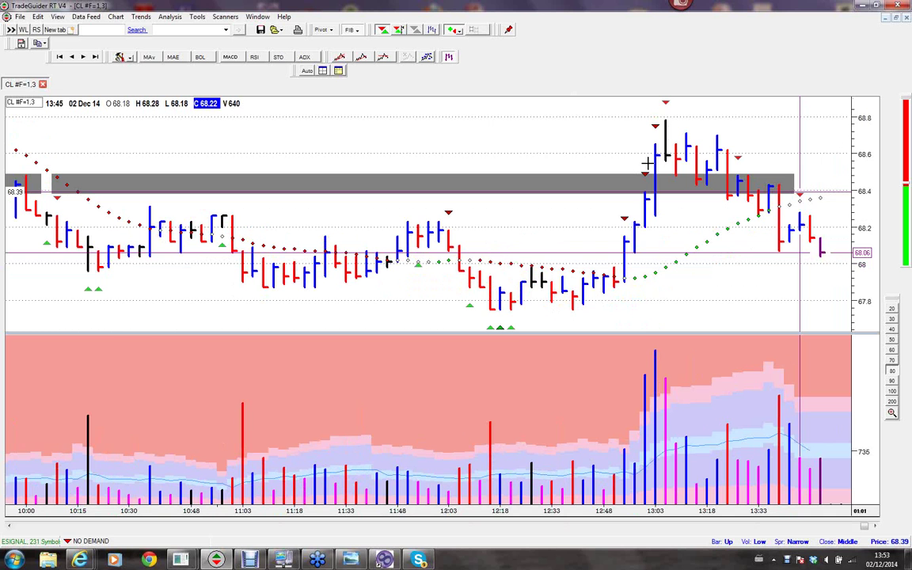
click(665, 103)
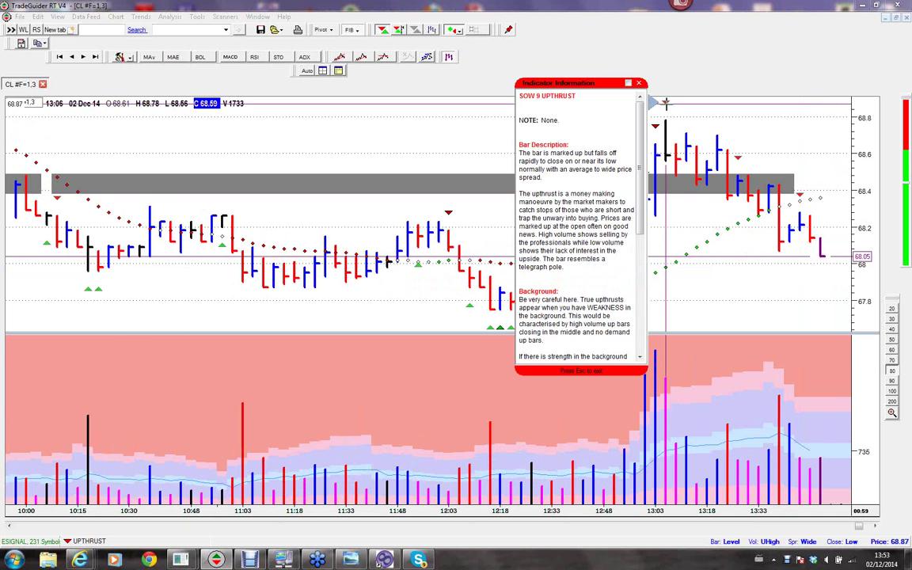
key(Escape)
click(738, 156)
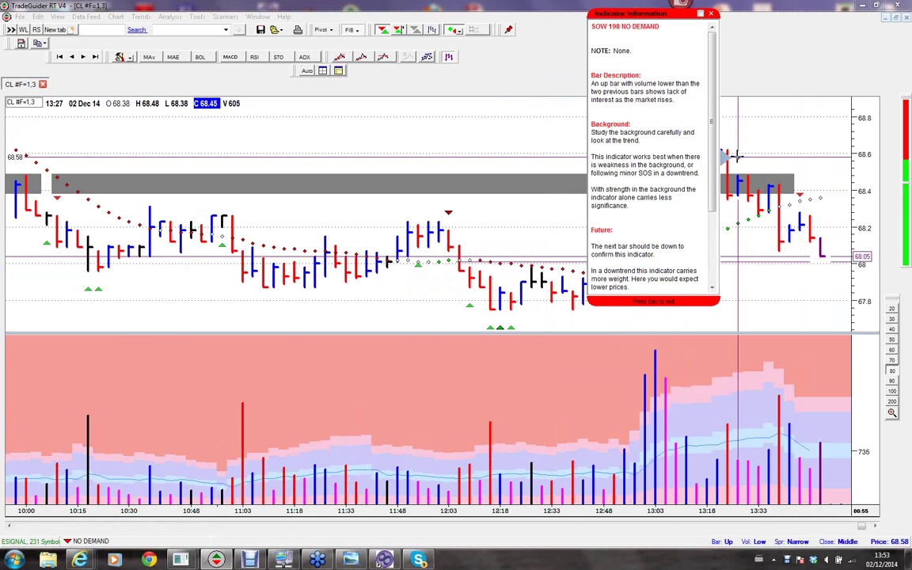
click(799, 193)
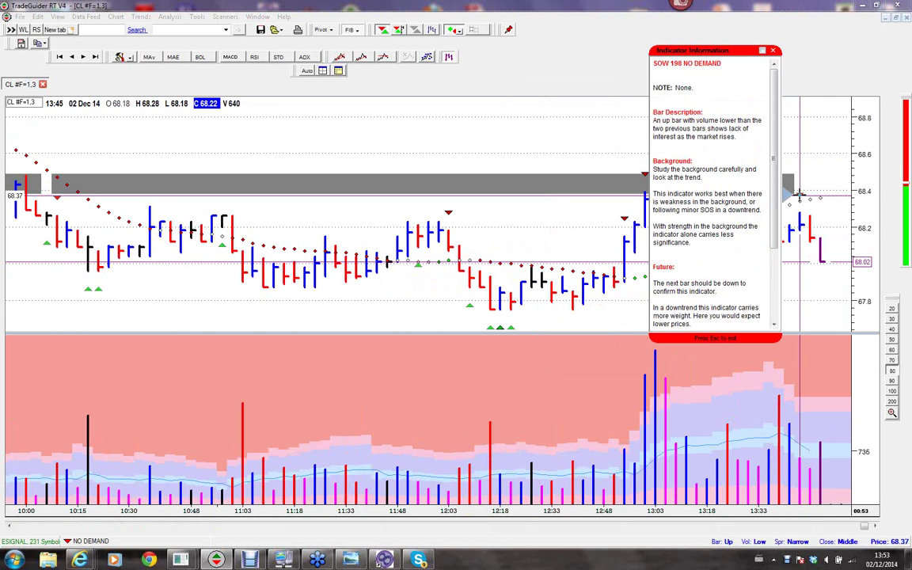
click(773, 51)
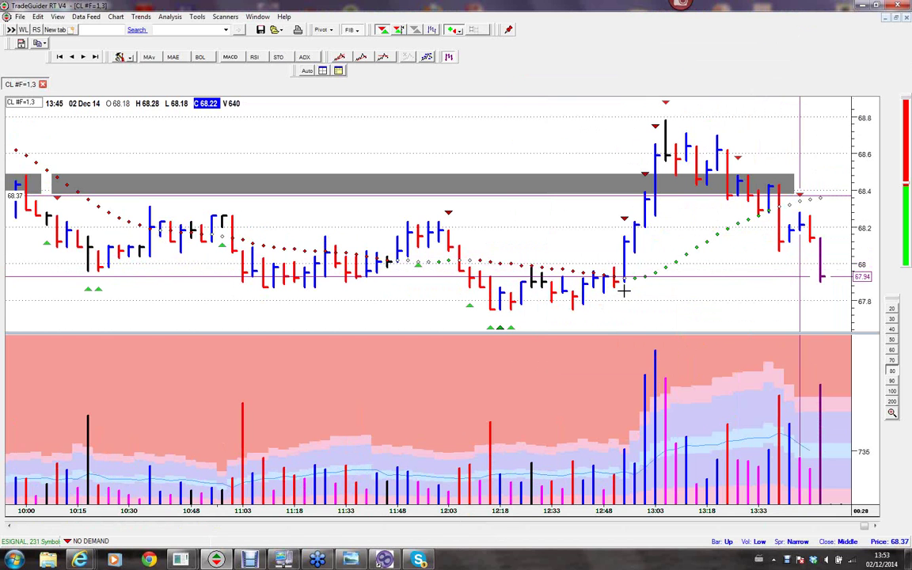
mouse_move(901, 26)
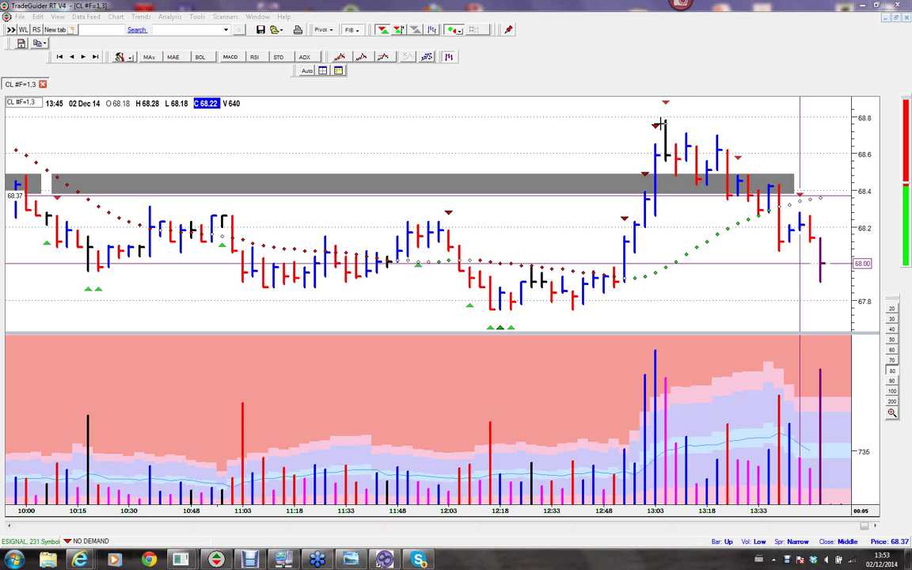
click(665, 129)
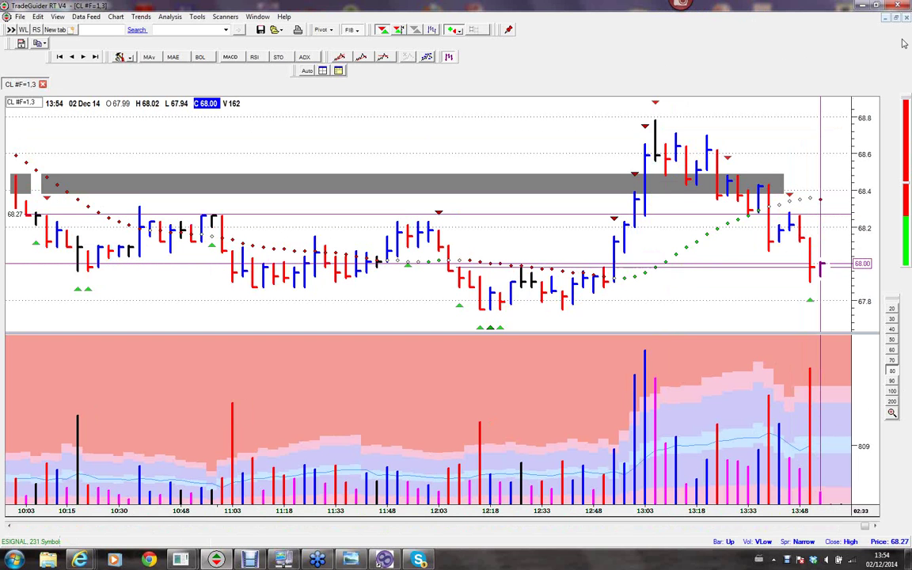
Chart the 6A #F 5-minute contract from the currency futures list, then collapse the lists
click(11, 29)
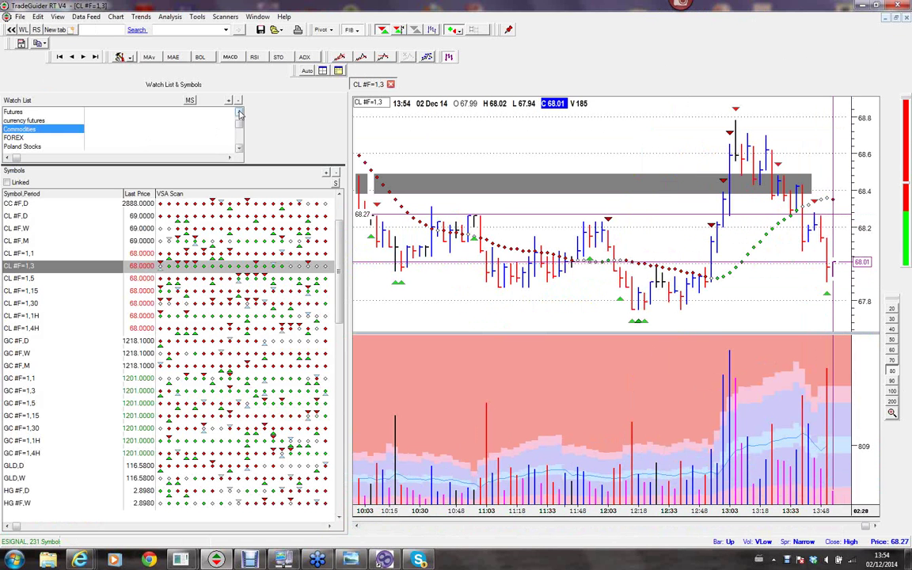
click(16, 112)
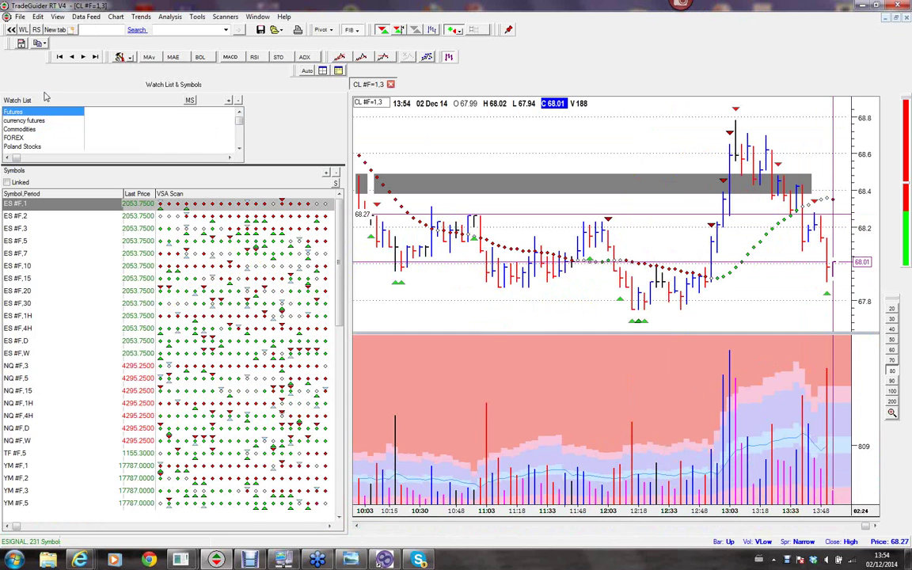
click(32, 119)
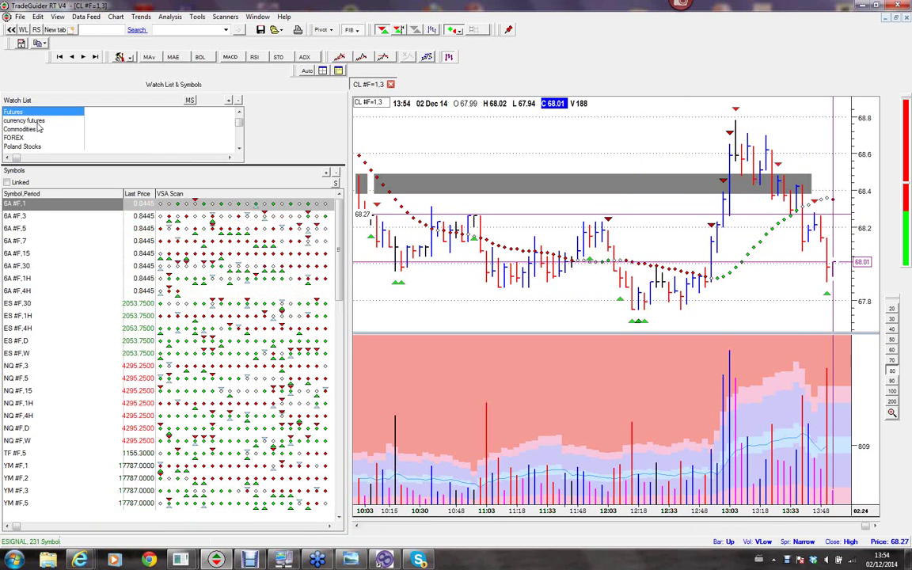
click(51, 229)
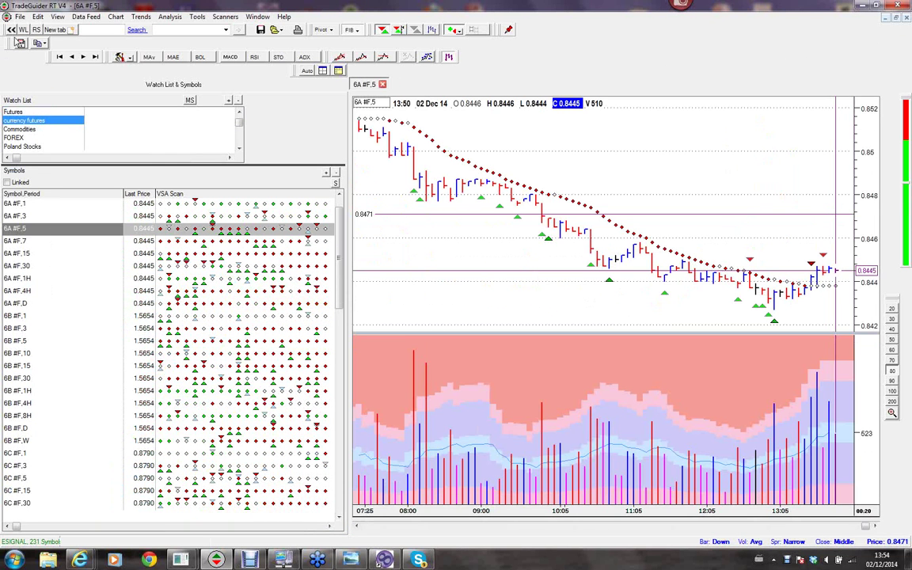
click(8, 29)
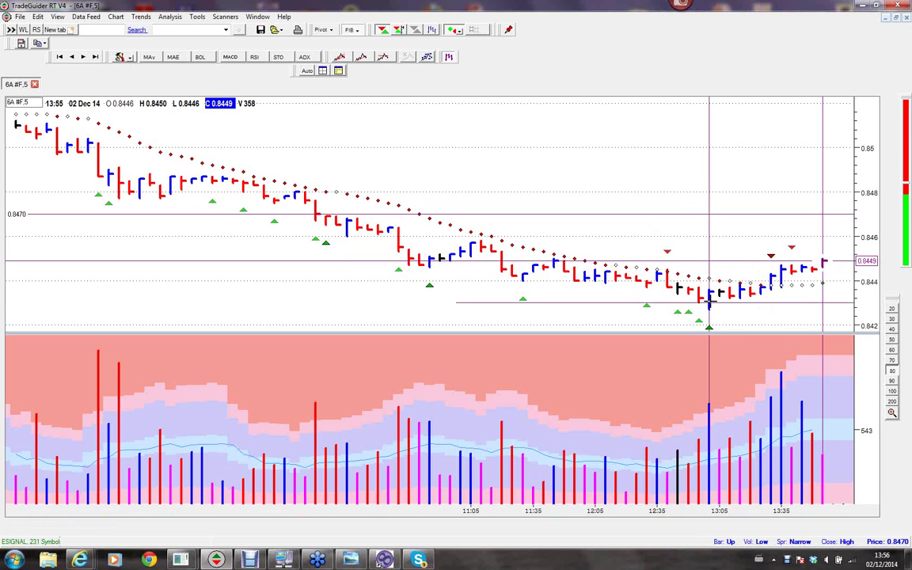
Zoom to 20 bars and inspect the 13:00 stopping volume, 13:40 upthrust, 13:50 and 13:55 bars
click(891, 308)
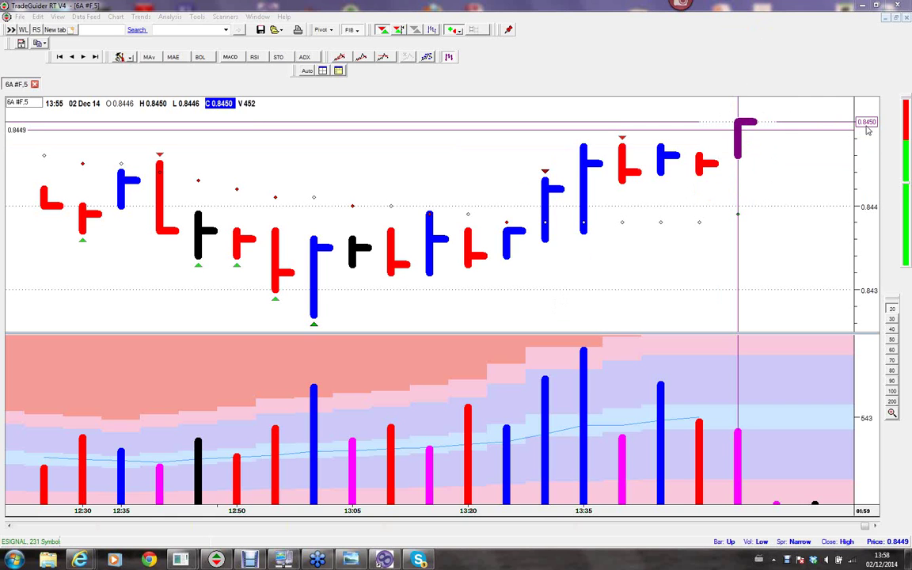
click(313, 256)
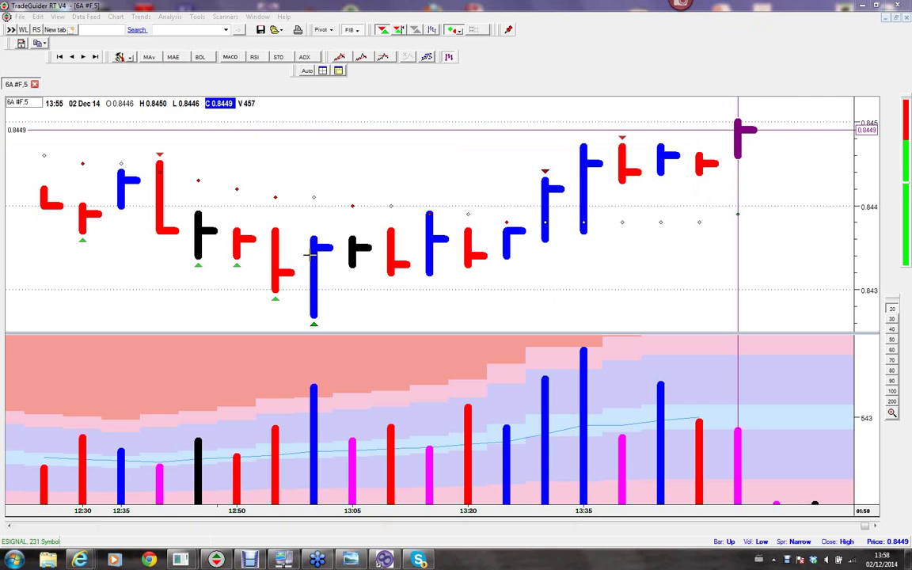
click(738, 122)
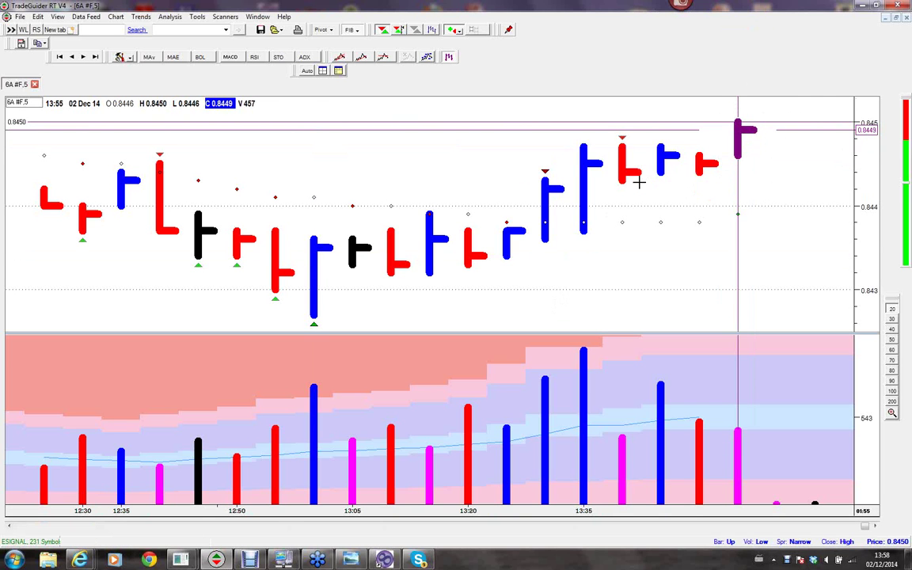
click(584, 149)
click(620, 141)
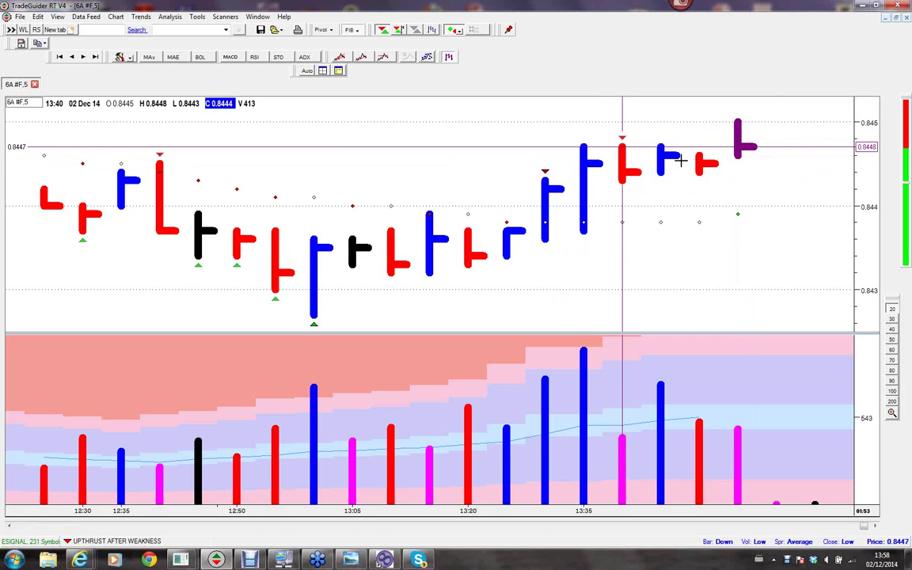
key(Right)
key(Right)
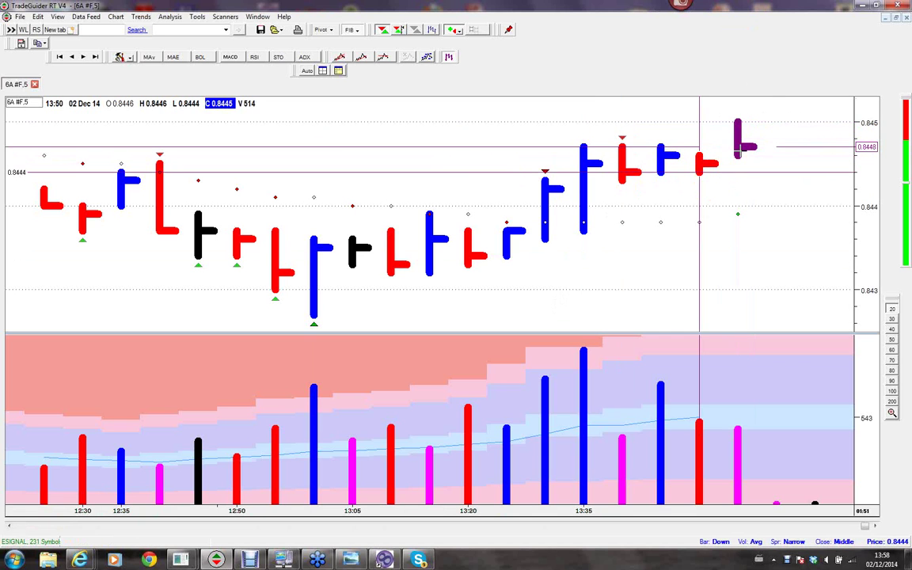
key(Right)
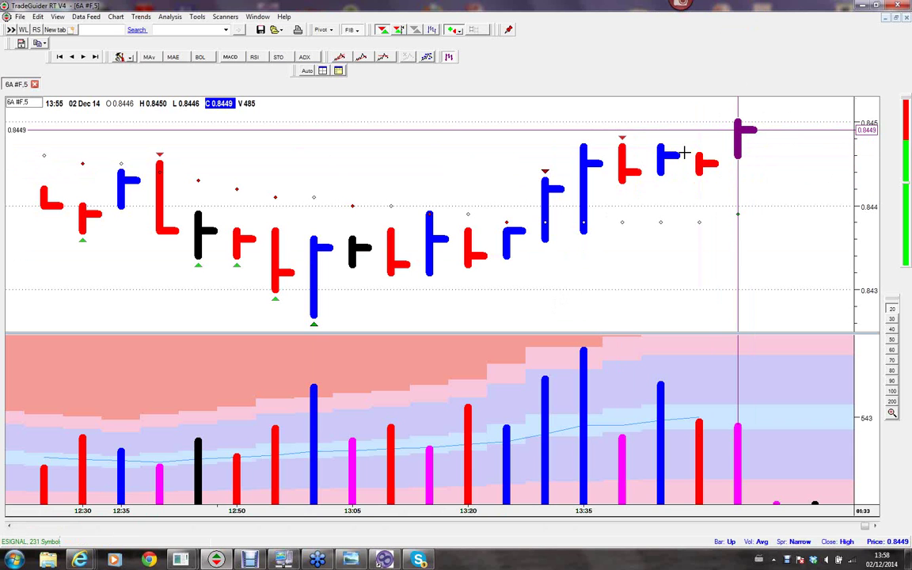
Expand the symbol list, scroll down and chart the 6E #F 1-hour contract
click(9, 30)
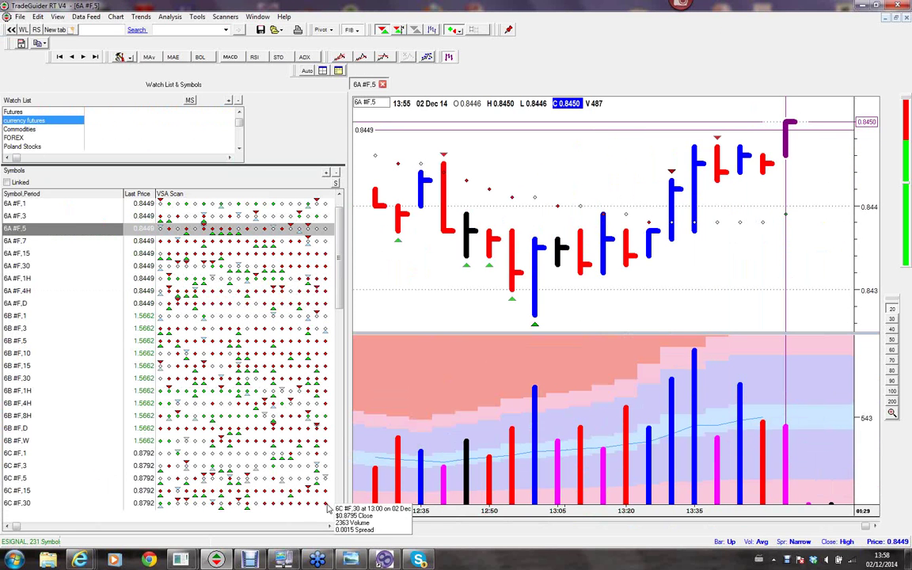
click(339, 516)
scroll(171, 356, down, 3)
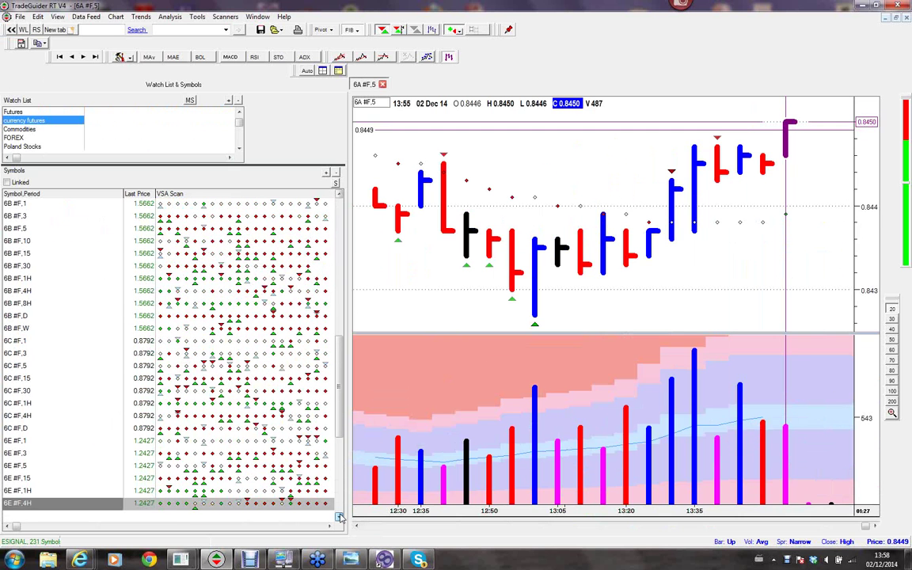
click(82, 456)
scroll(81, 458, down, 3)
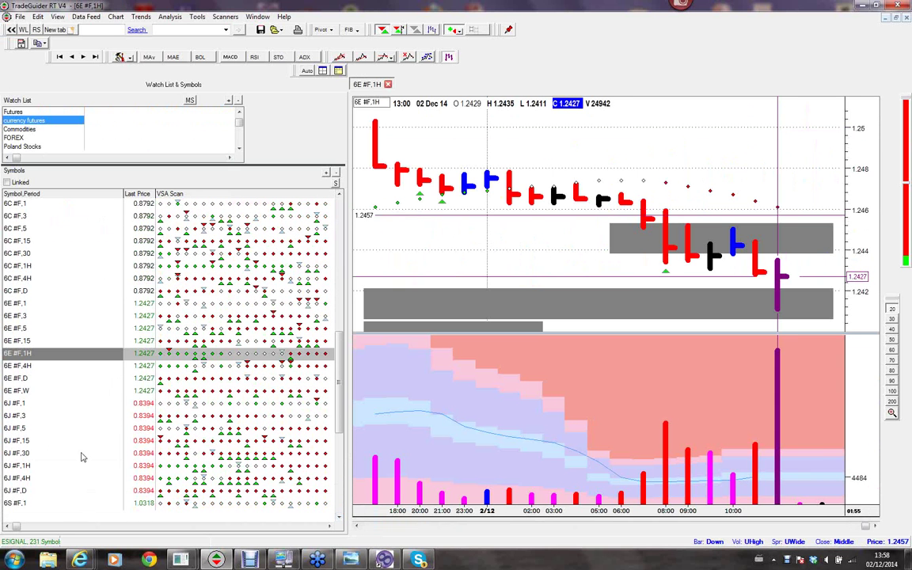
Hide the lists, zoom out to 200 bars, then back in to 40 bars
click(12, 29)
click(892, 401)
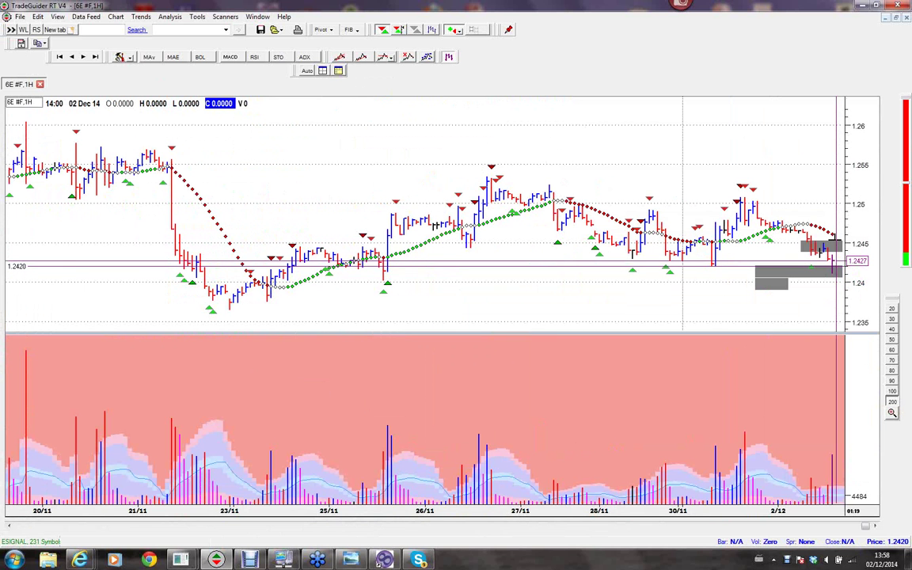
click(893, 328)
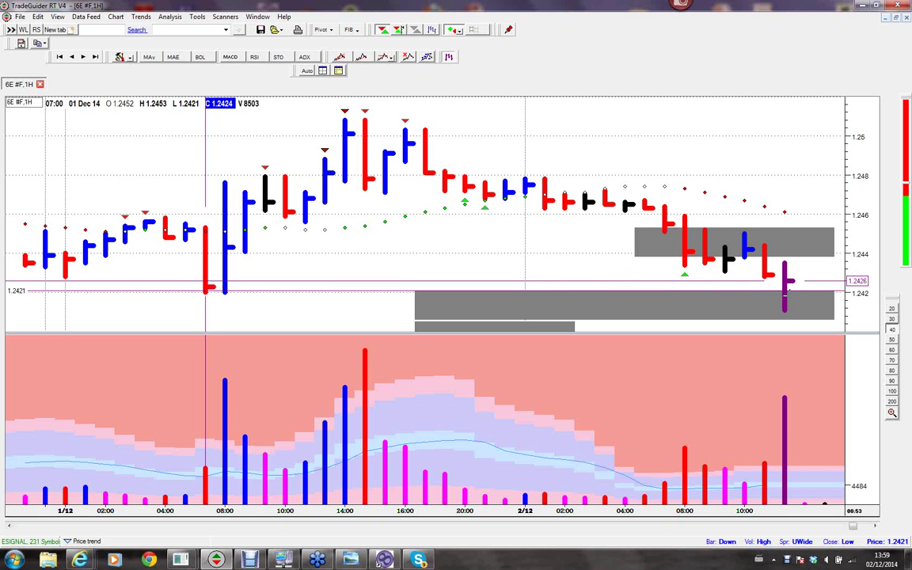
Remove the grey trend-cluster zones via Trends > Trend clusters > Remove
click(150, 19)
mouse_move(170, 70)
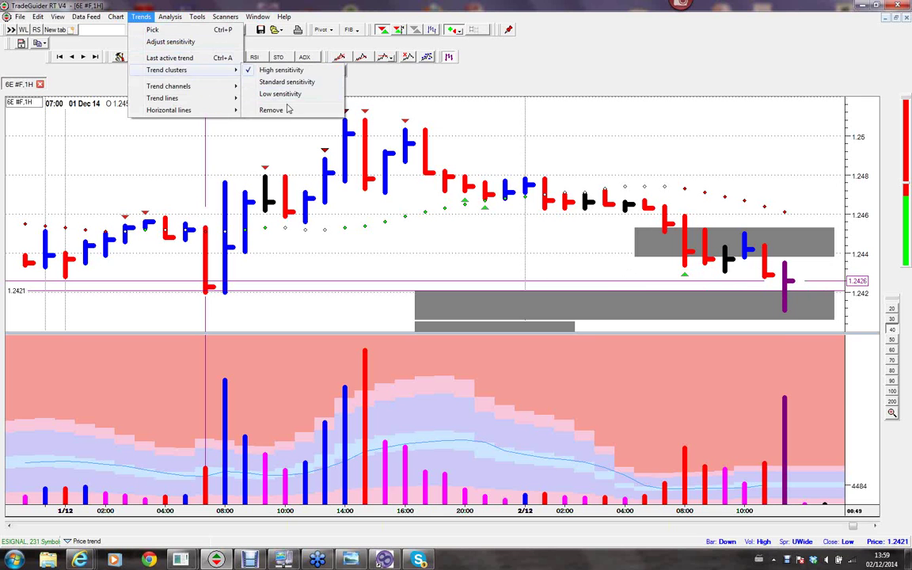
click(289, 109)
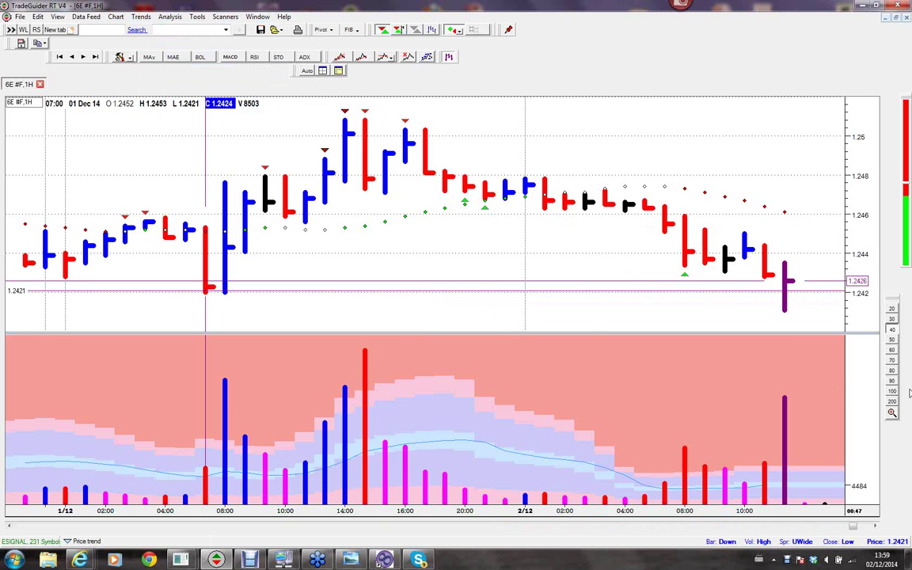
scroll(799, 350, down, 3)
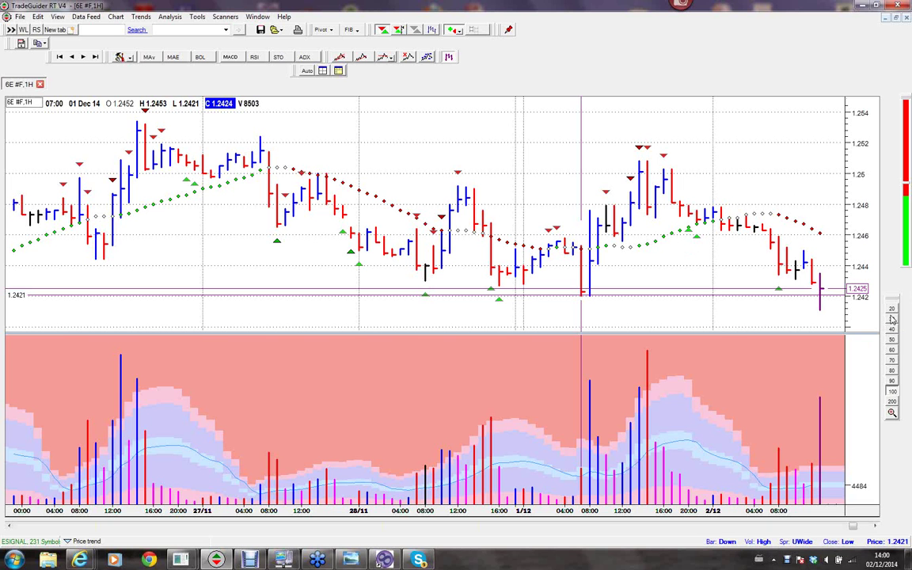
Zoom to 30 wide bars and read the 13:00 bar's SOS 129 Potential Climactic Action explanation
click(892, 319)
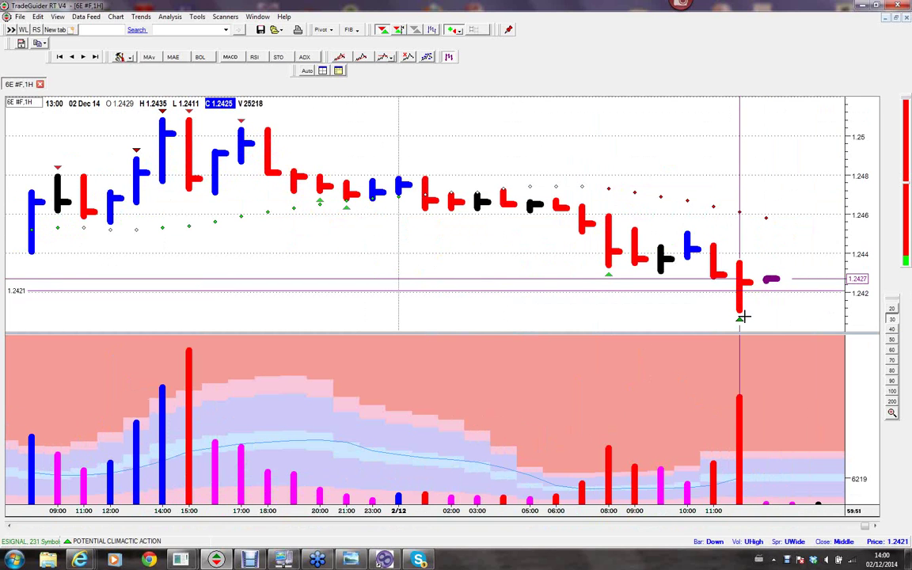
click(738, 319)
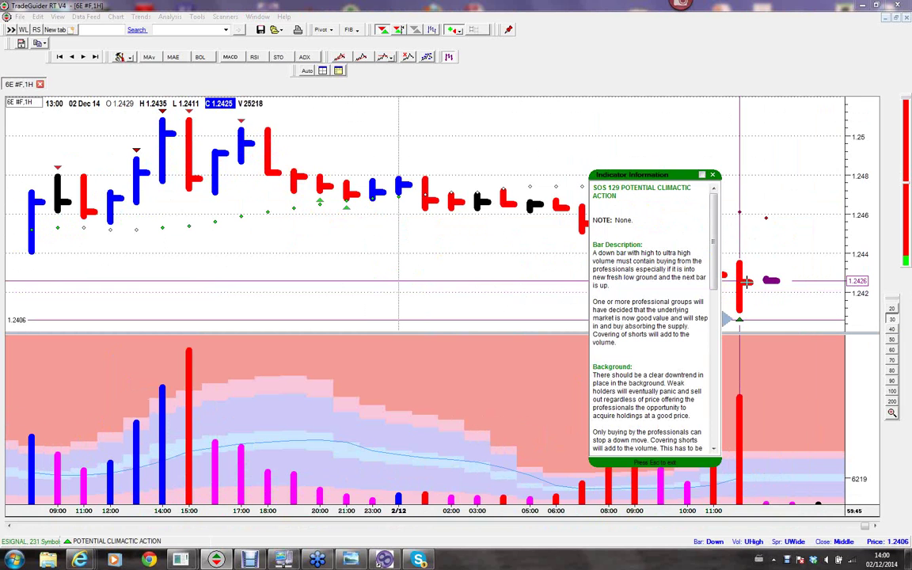
key(Escape)
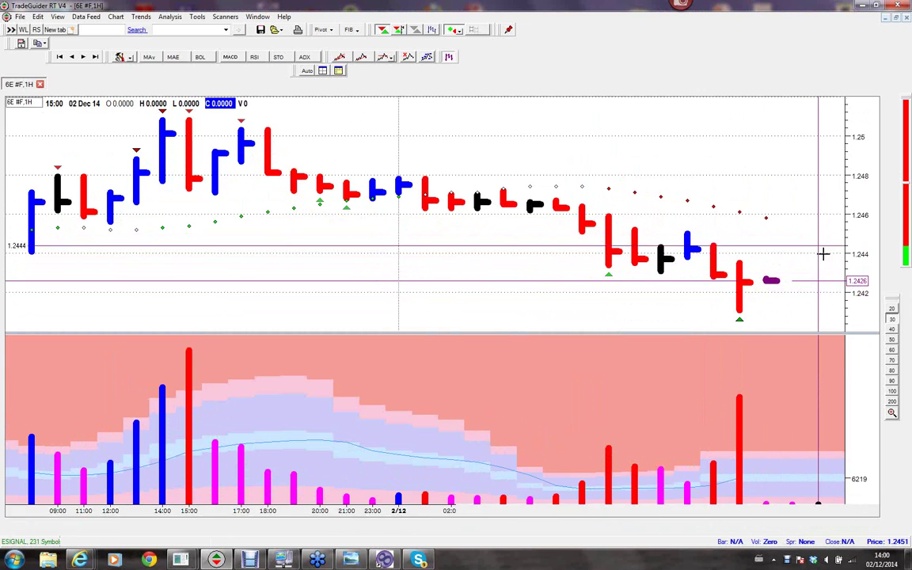
Chart 6E 5-minute, read its Bottom Reversal and 13:50 Test After Shakeout signals, then scroll to 6A
click(10, 30)
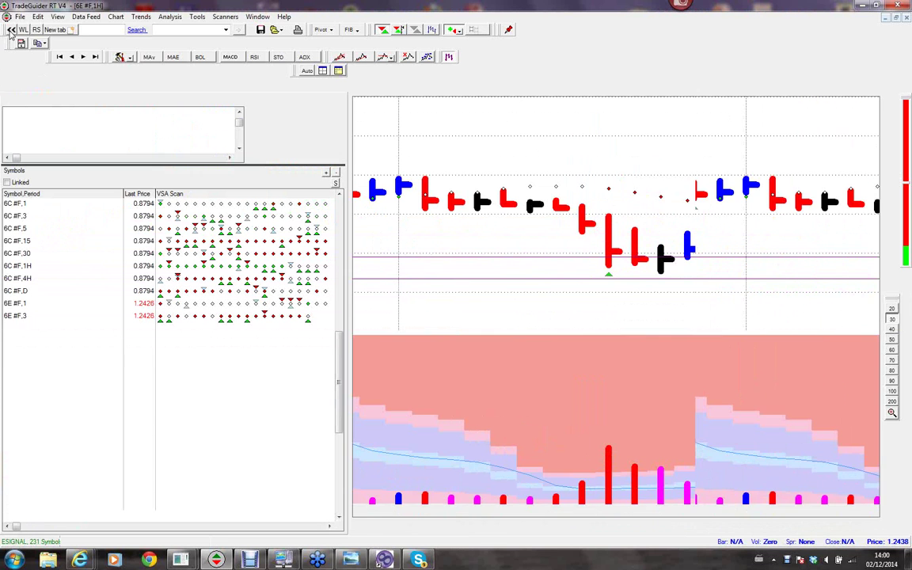
click(16, 329)
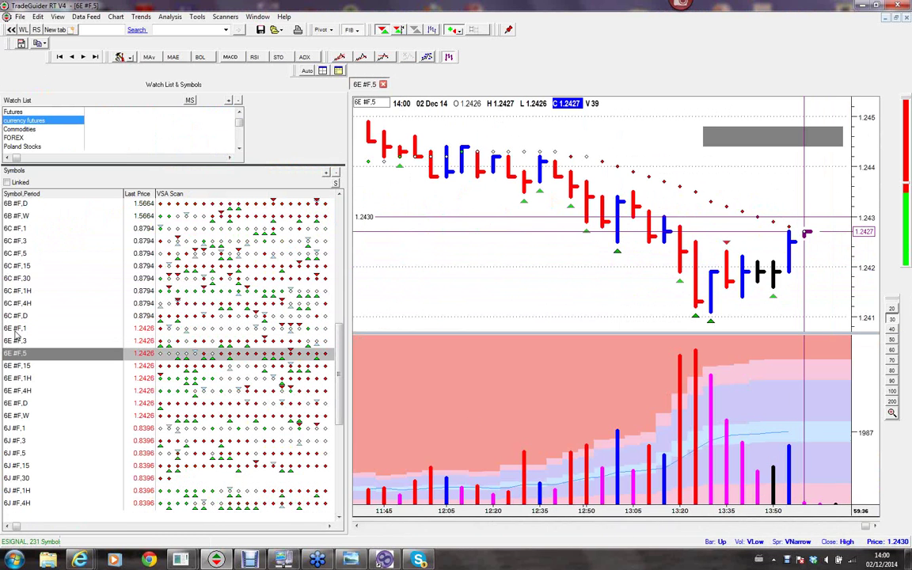
click(710, 319)
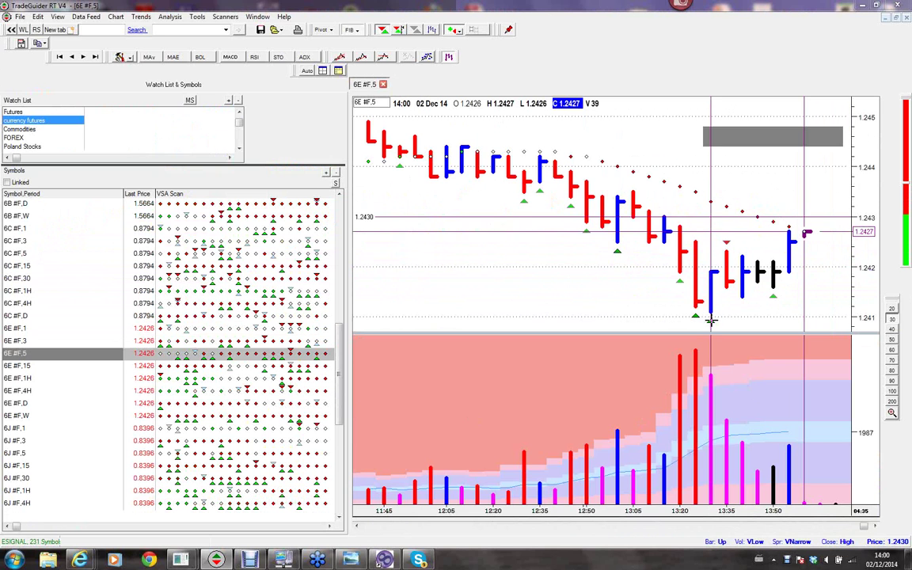
click(773, 295)
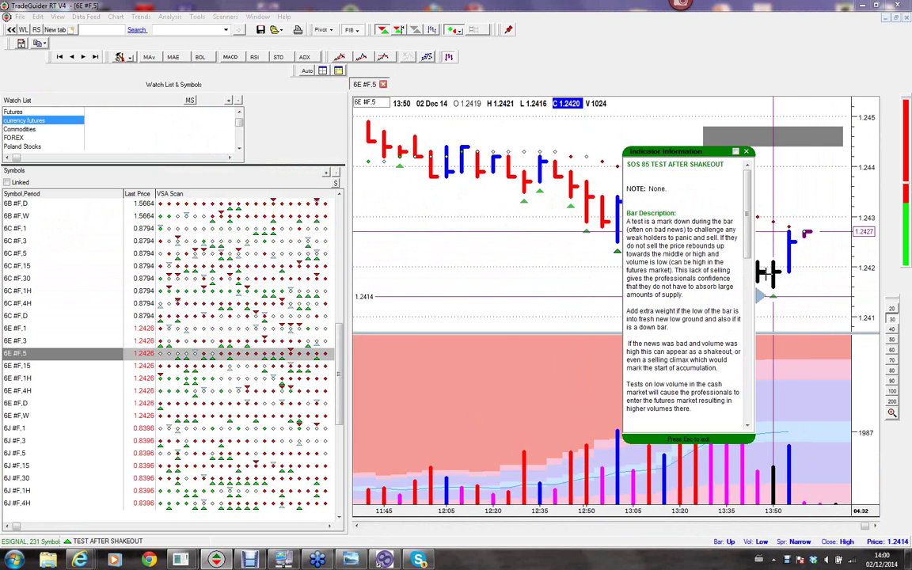
key(Escape)
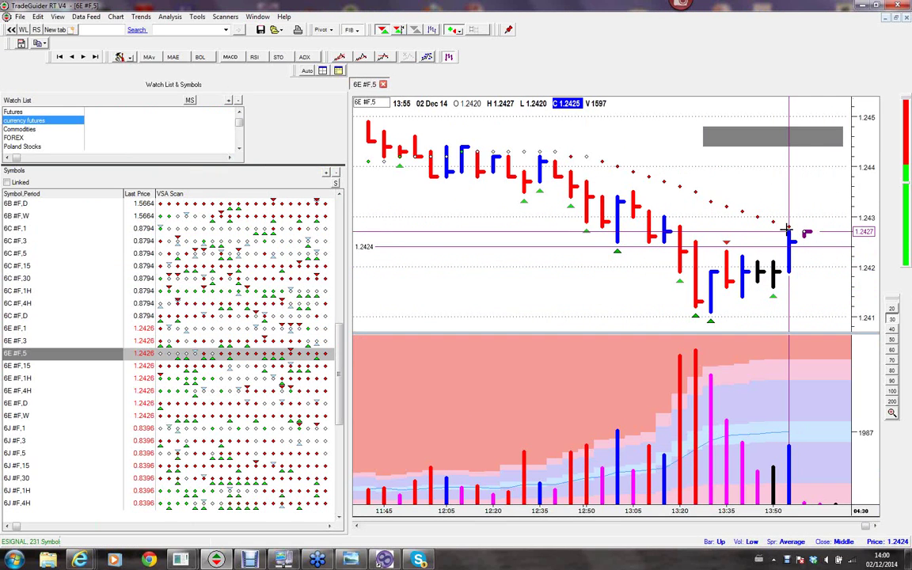
click(338, 195)
scroll(339, 195, up, 3)
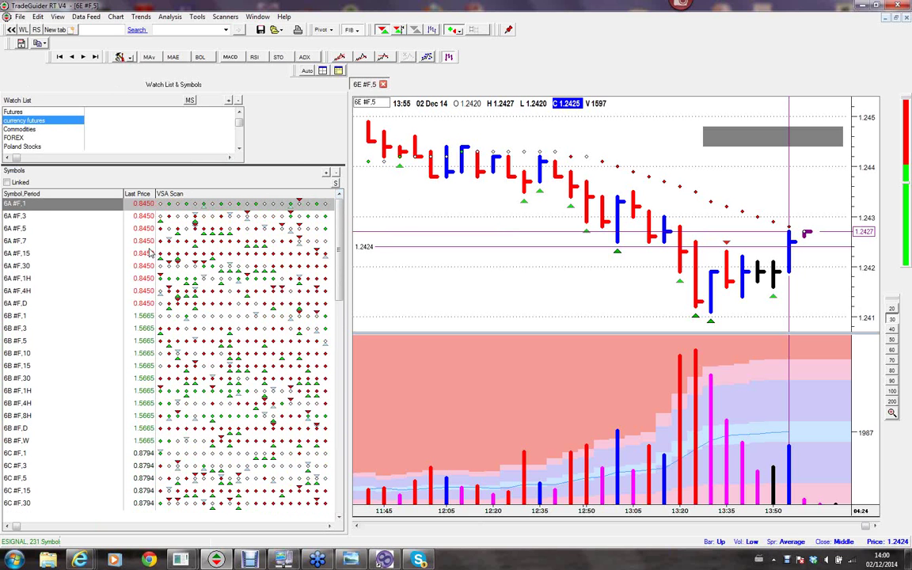
Load the 6A 5-minute chart, read the 12:50 bar, and view the 13:00 Stopping Volume explanation
click(156, 229)
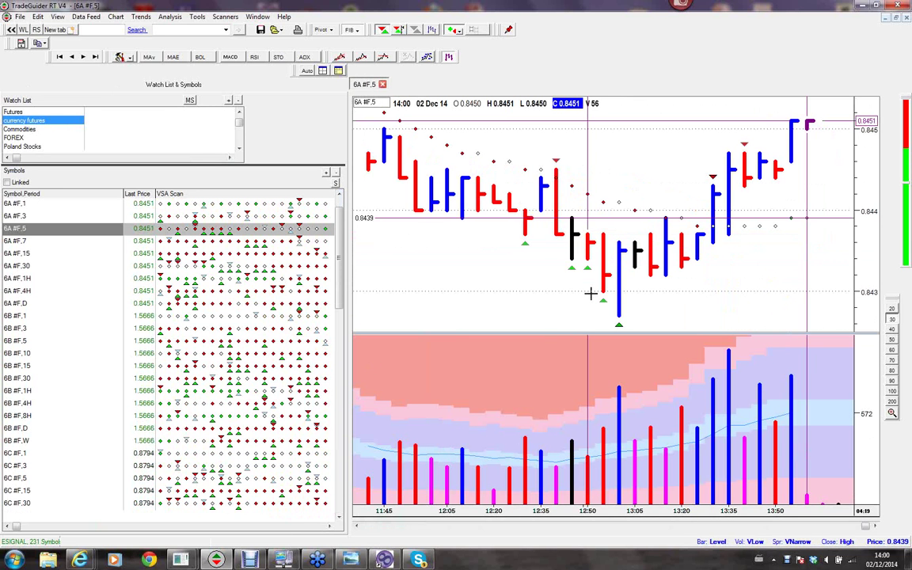
click(588, 298)
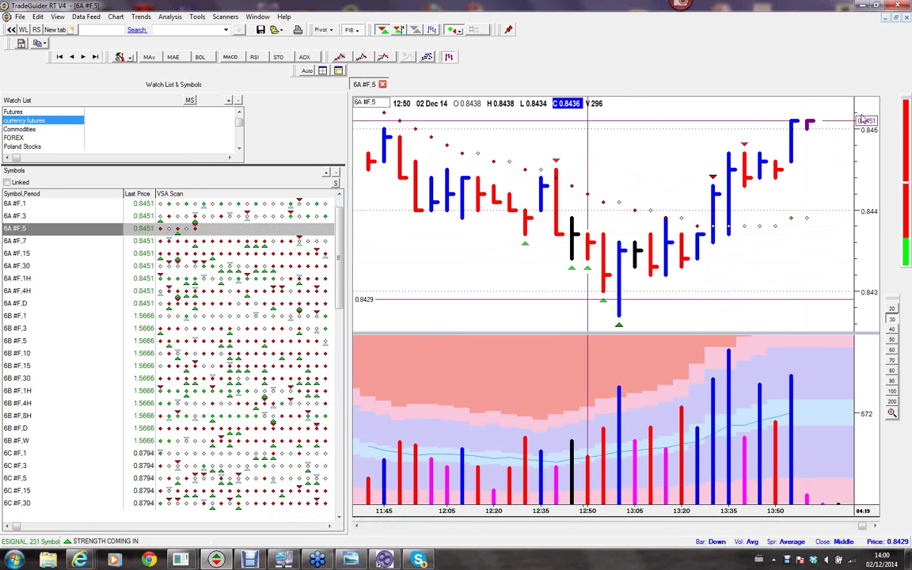
click(617, 325)
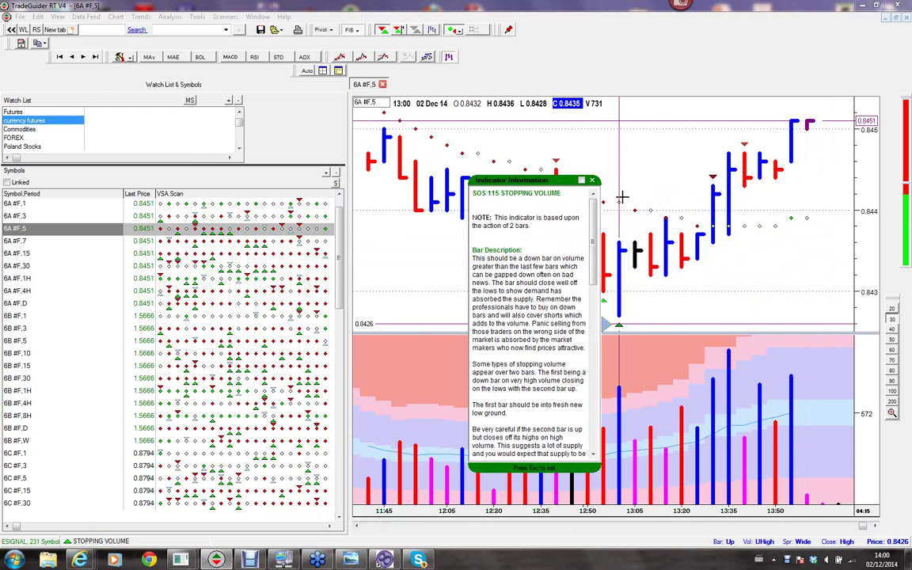
key(Escape)
Inspect the Strength Coming In bars through 13:45, then reopen the 13:00 Stopping Volume explanation
click(600, 273)
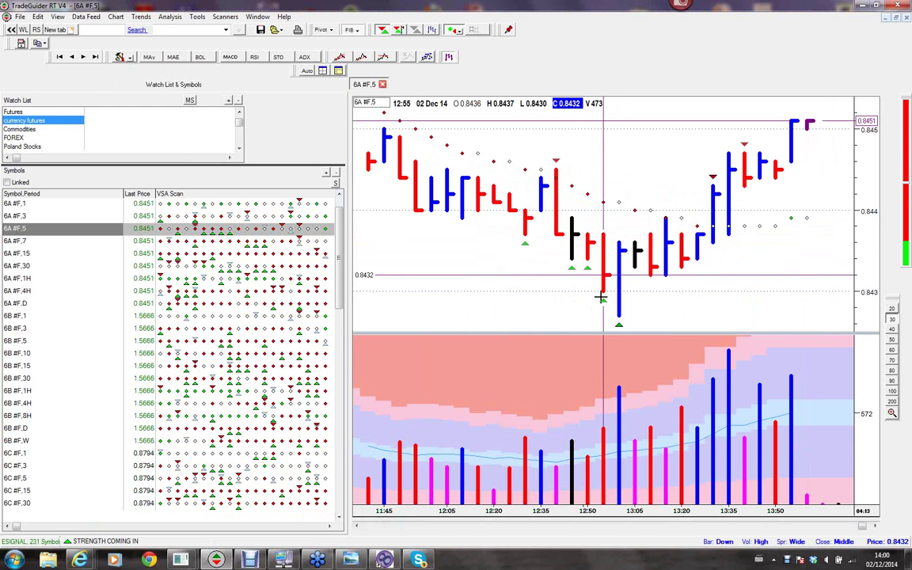
click(609, 274)
click(618, 275)
click(611, 275)
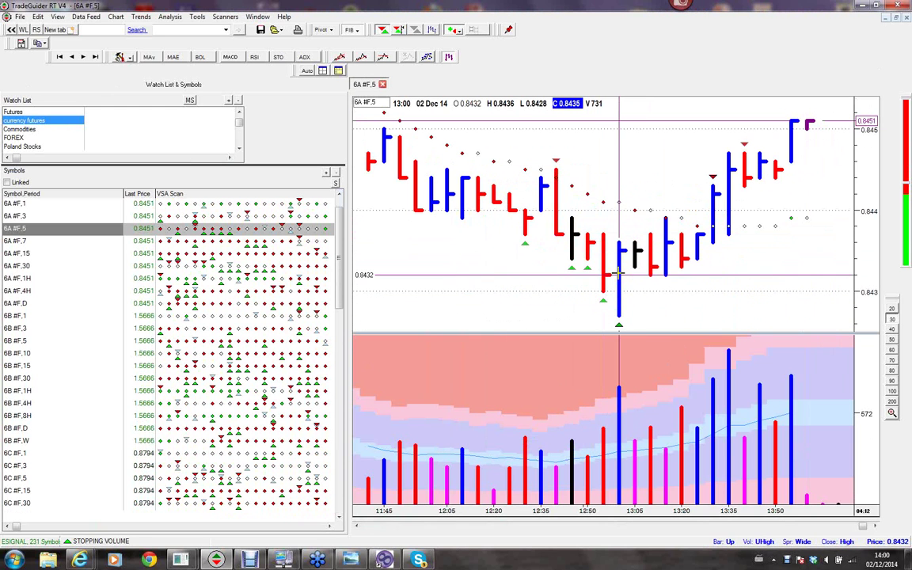
click(603, 275)
click(571, 273)
click(611, 276)
drag(611, 275, 774, 123)
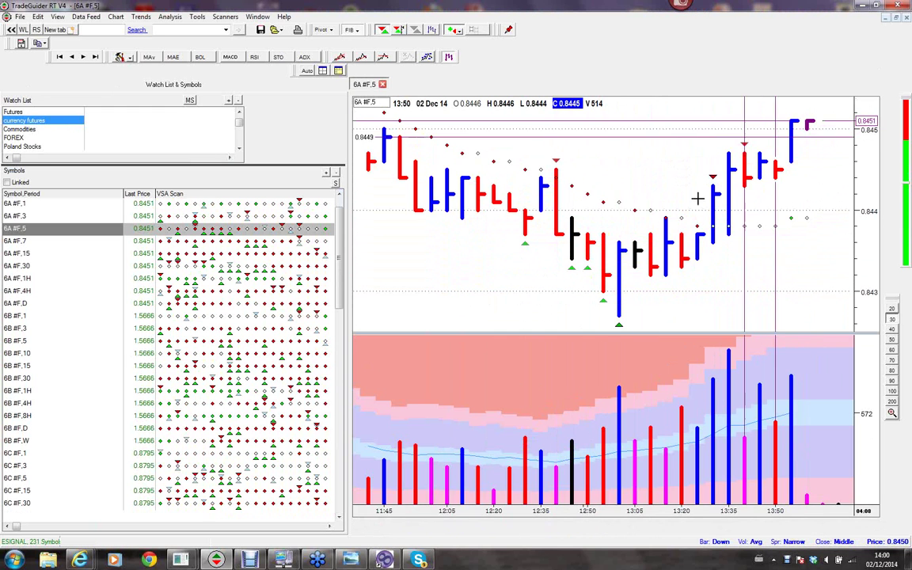
click(728, 198)
click(760, 237)
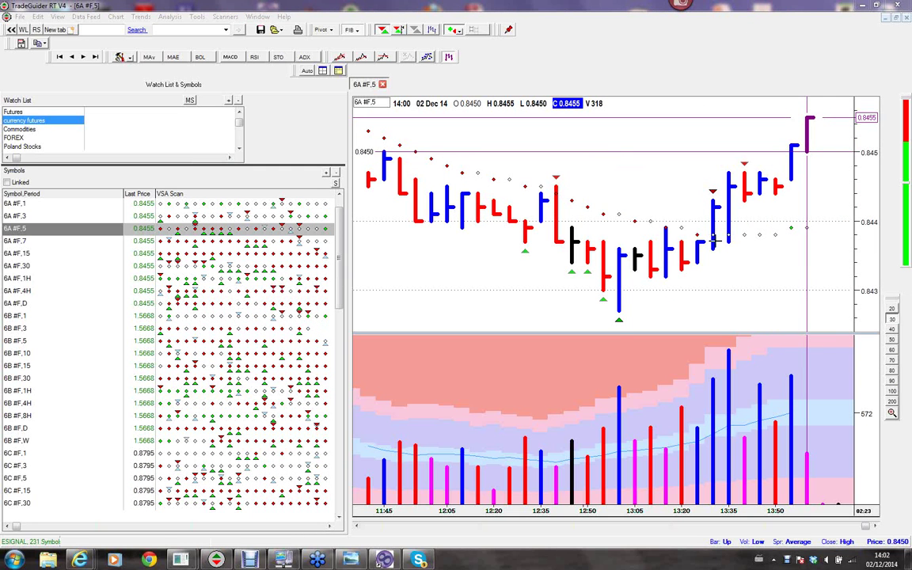
click(619, 305)
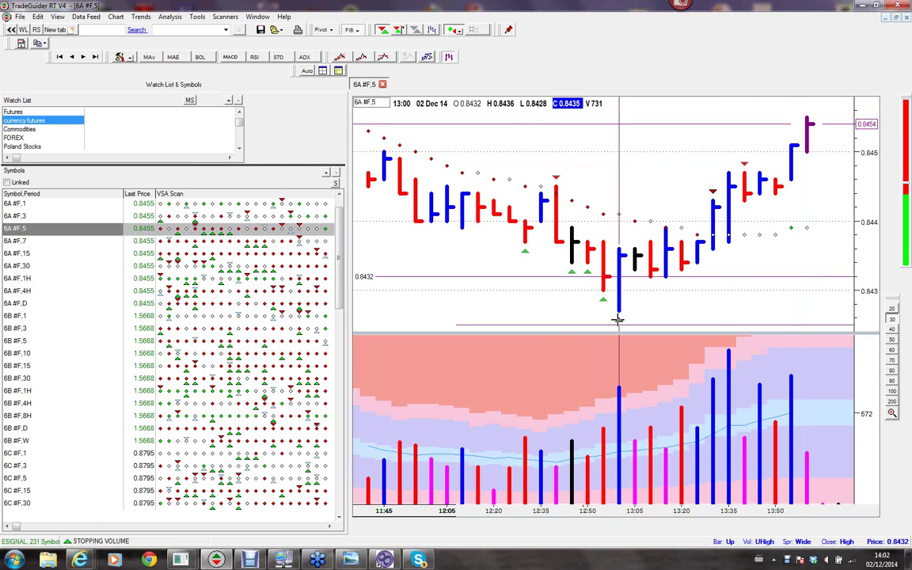
click(619, 318)
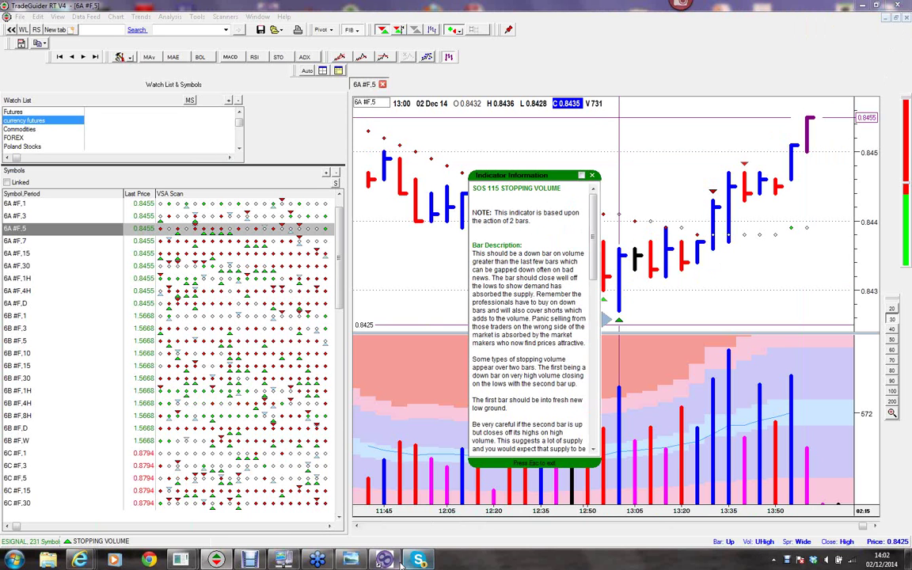
Open the 6AZ4 price ladder in InfinityAT
mouse_move(382, 559)
click(380, 540)
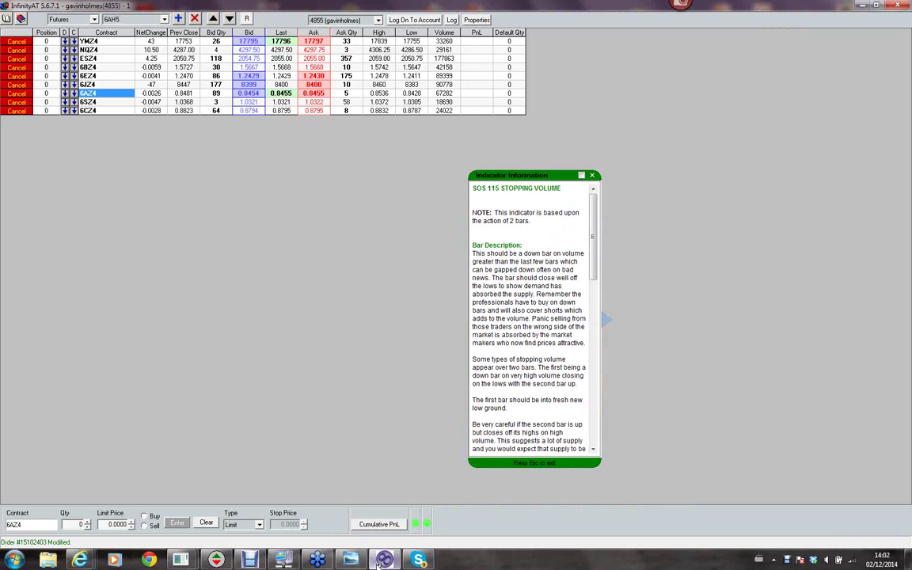
click(67, 94)
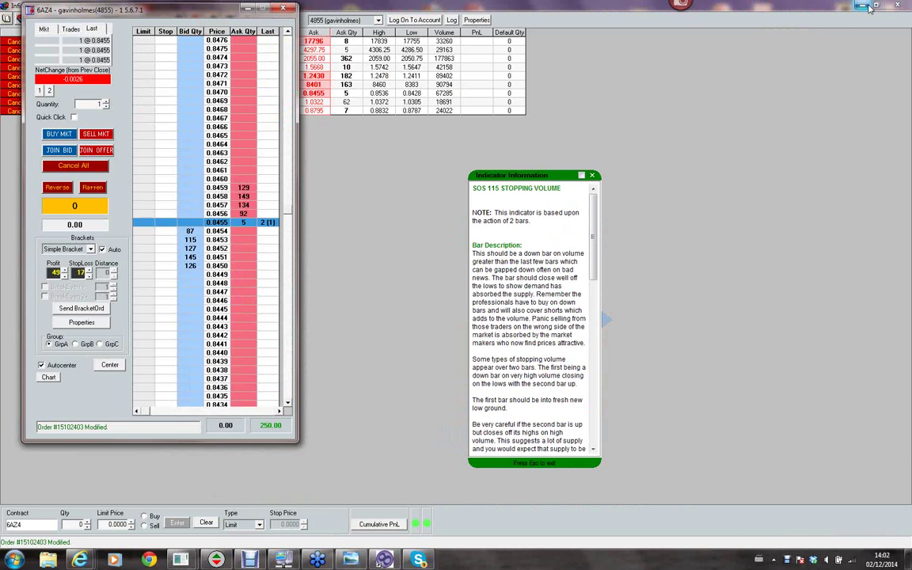
Close the Stopping Volume explanation and place the 6AZ4 ladder over the 6A chart
click(863, 5)
click(864, 6)
key(Escape)
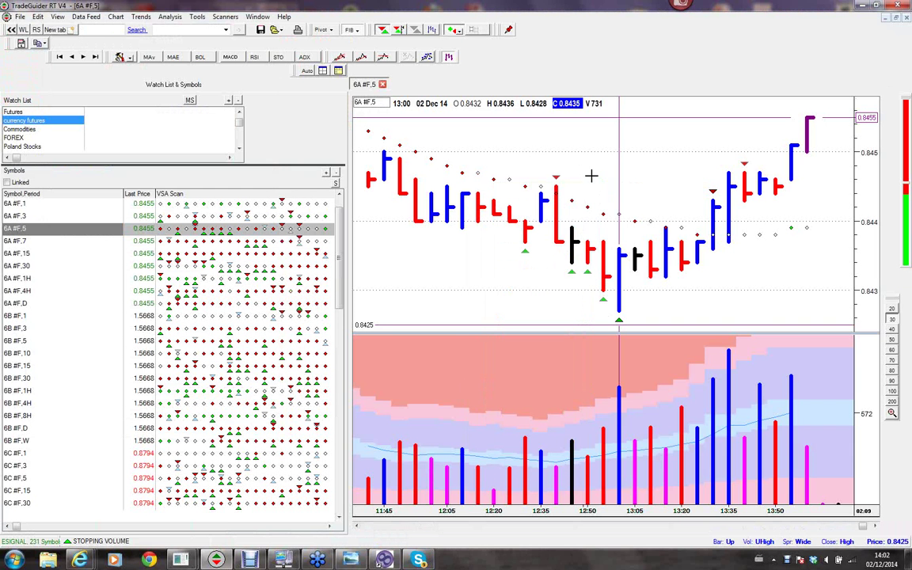
click(383, 561)
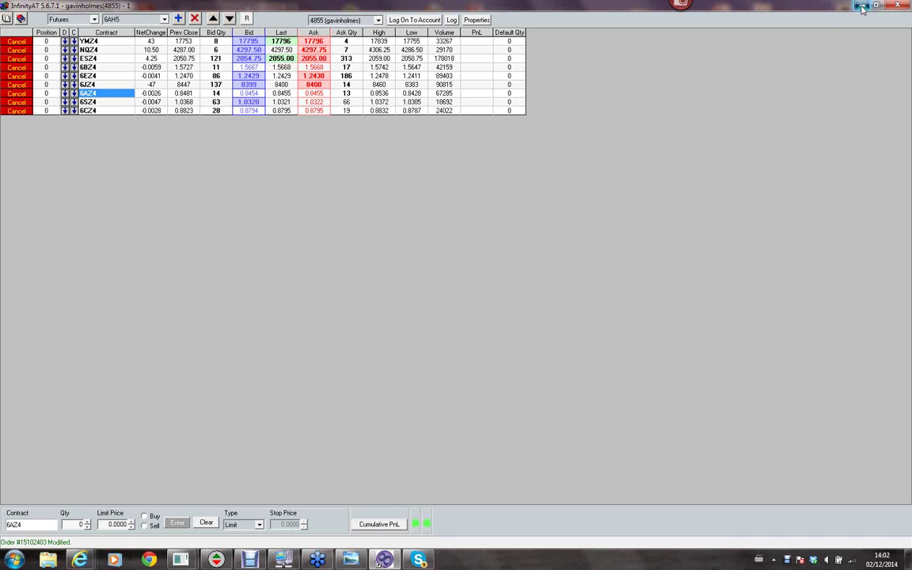
click(383, 561)
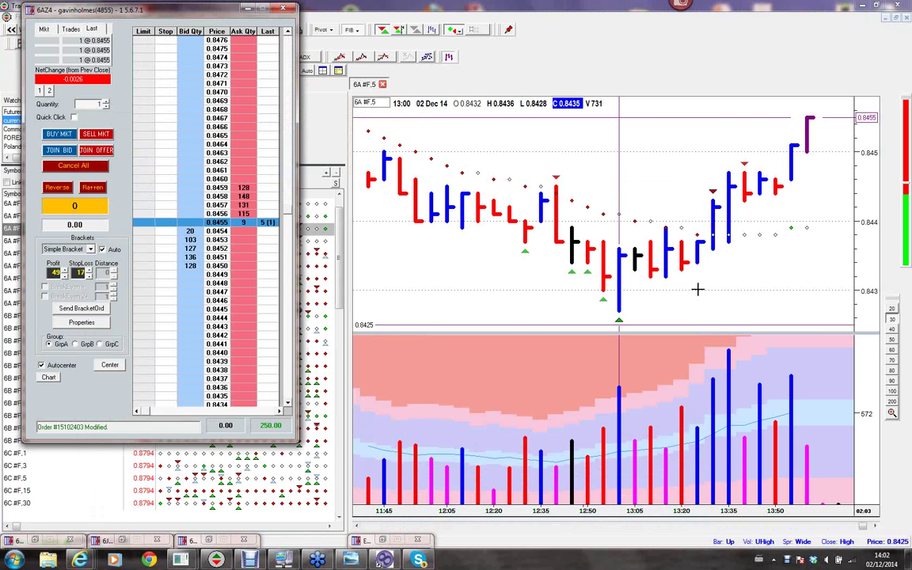